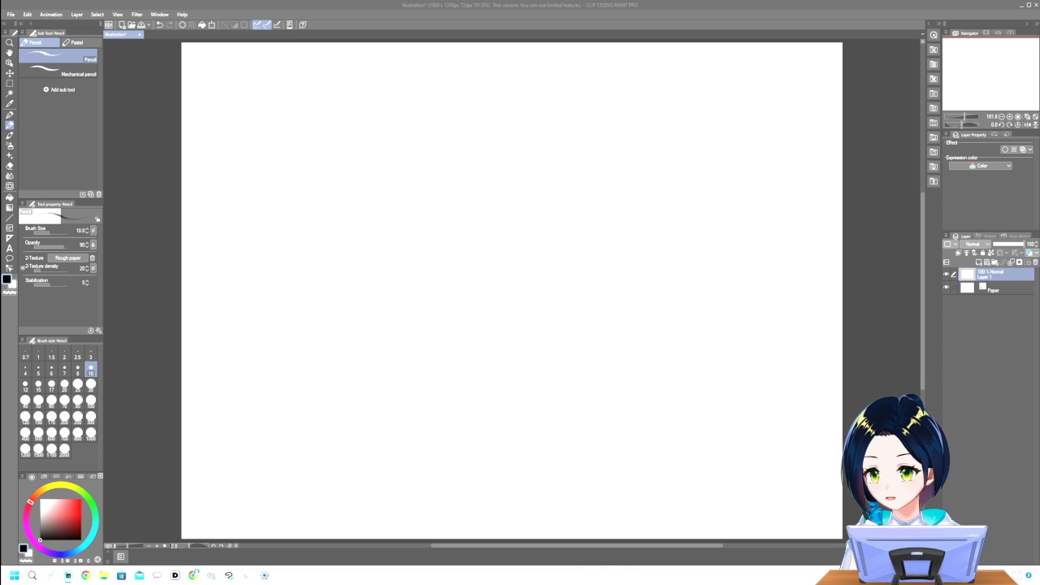
Draw a short slanted test stroke with the Pencil on the blank canvas and erase it
click(358, 306)
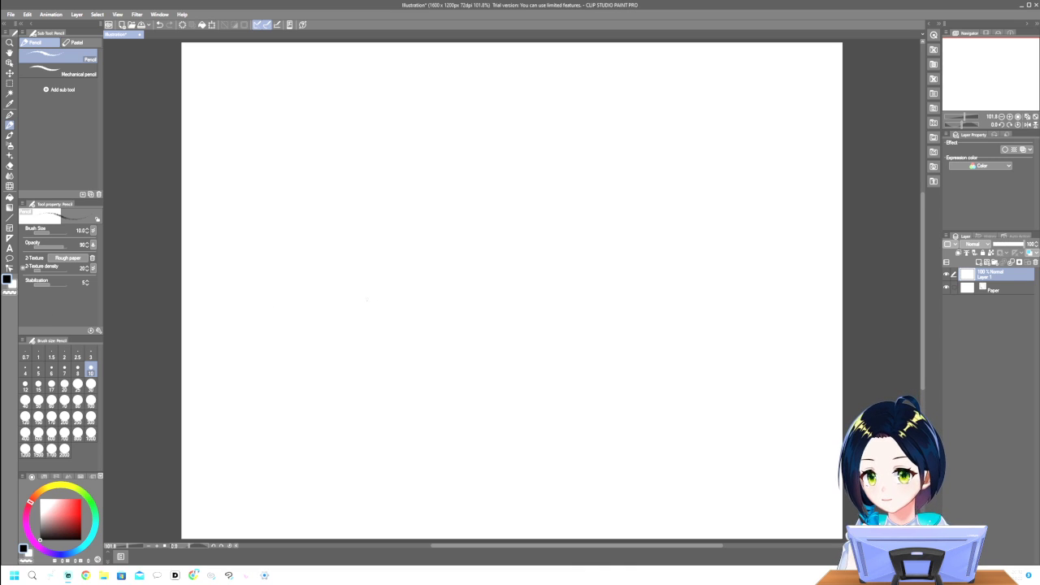
drag(415, 261, 417, 261)
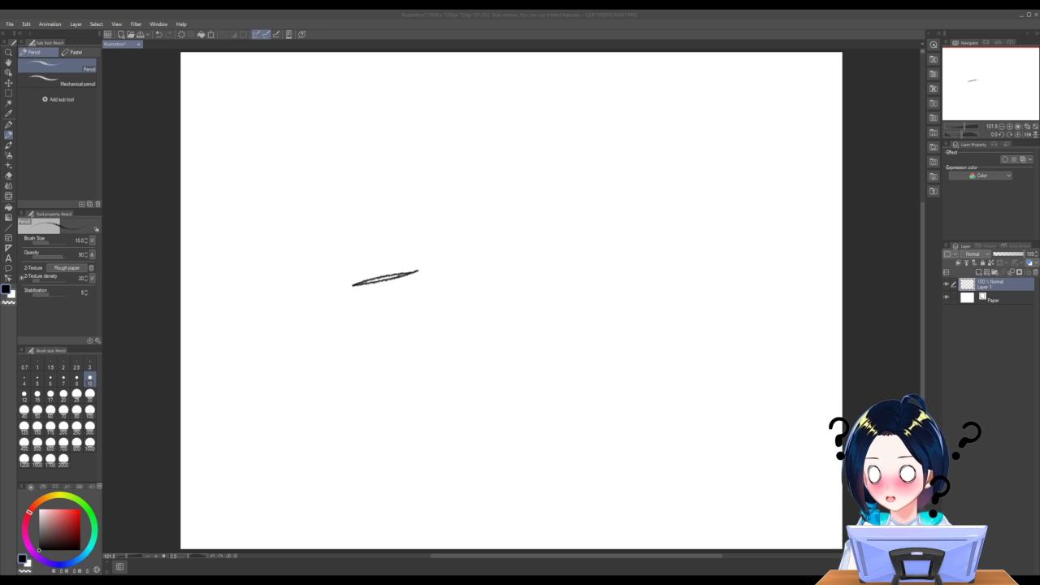
click(526, 316)
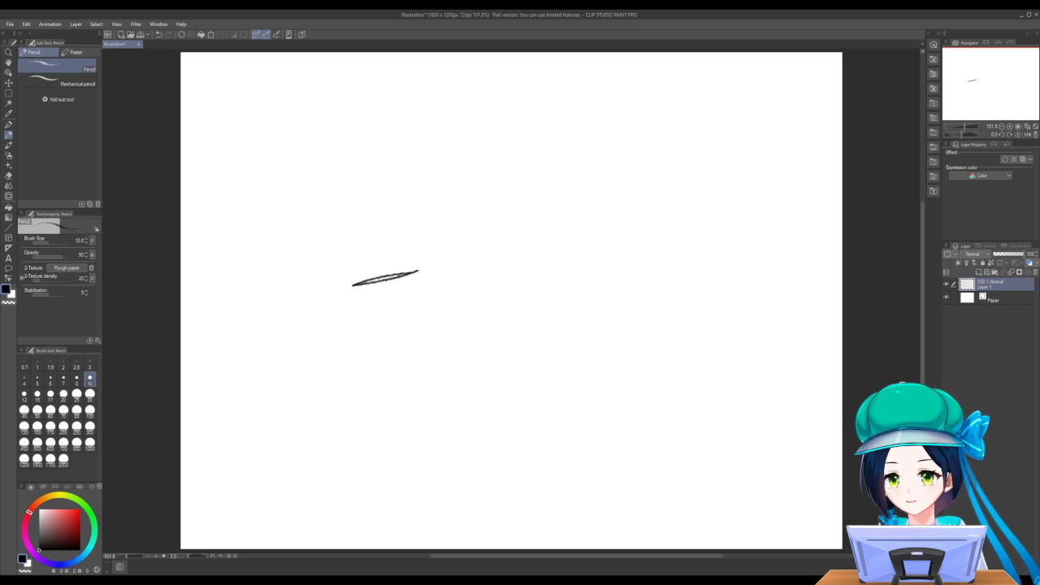
click(8, 176)
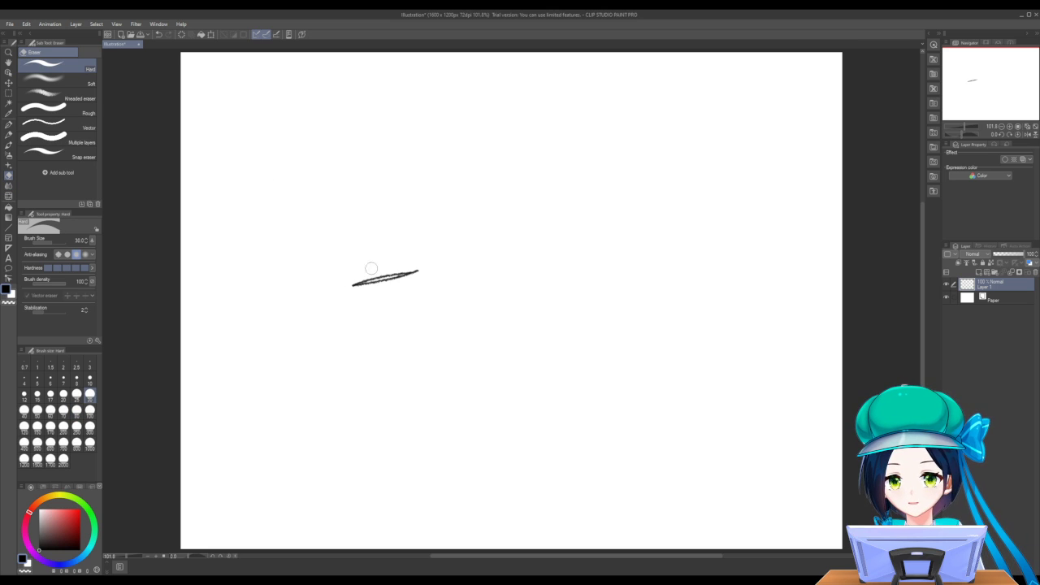
mouse_move(372, 278)
mouse_down()
mouse_move(355, 283)
mouse_move(415, 269)
mouse_up()
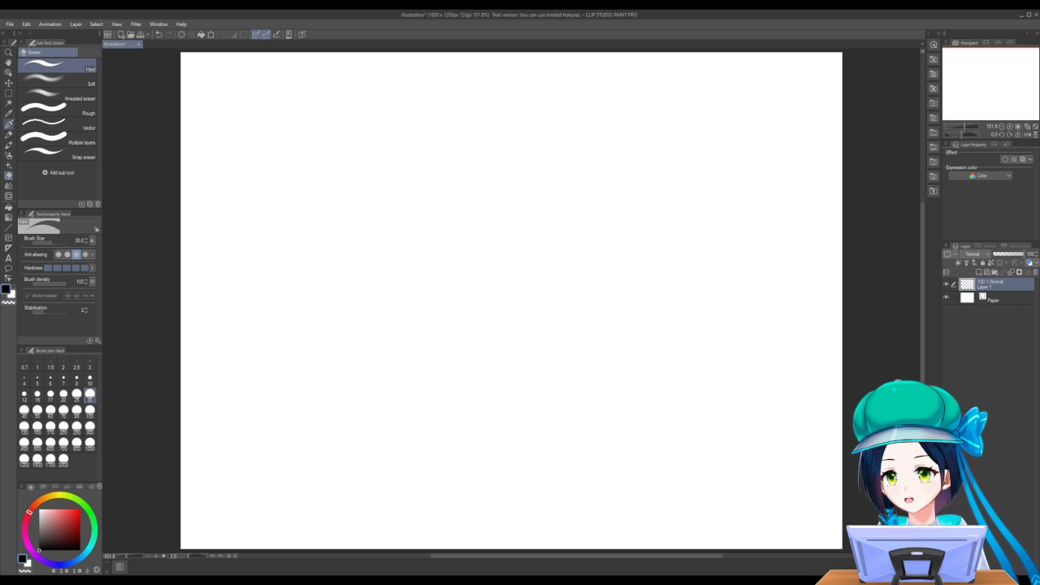
Draw a black ellipse in the upper middle of the canvas and rotate it upright, about a quarter turn
click(9, 134)
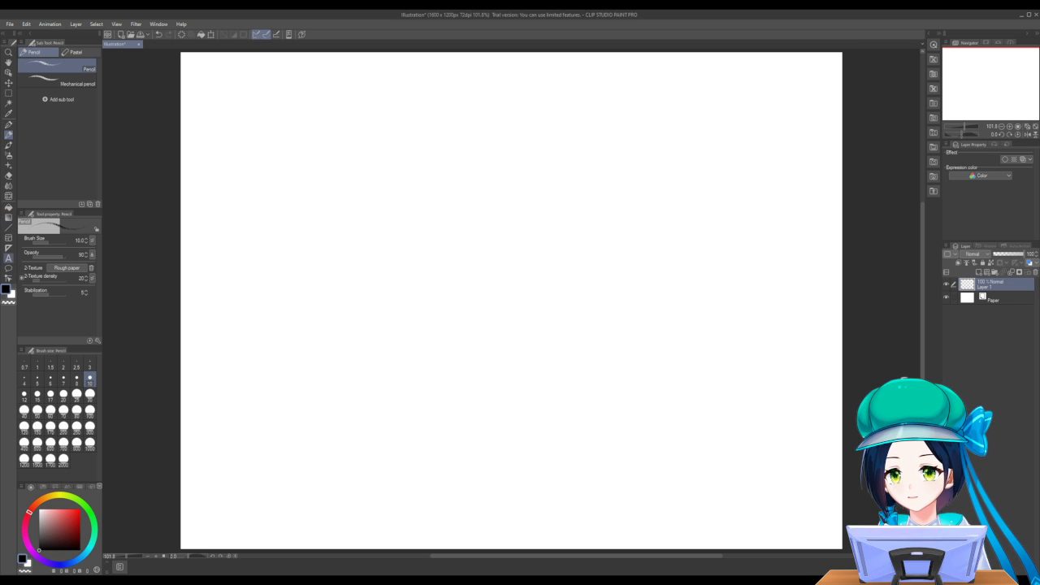
click(8, 226)
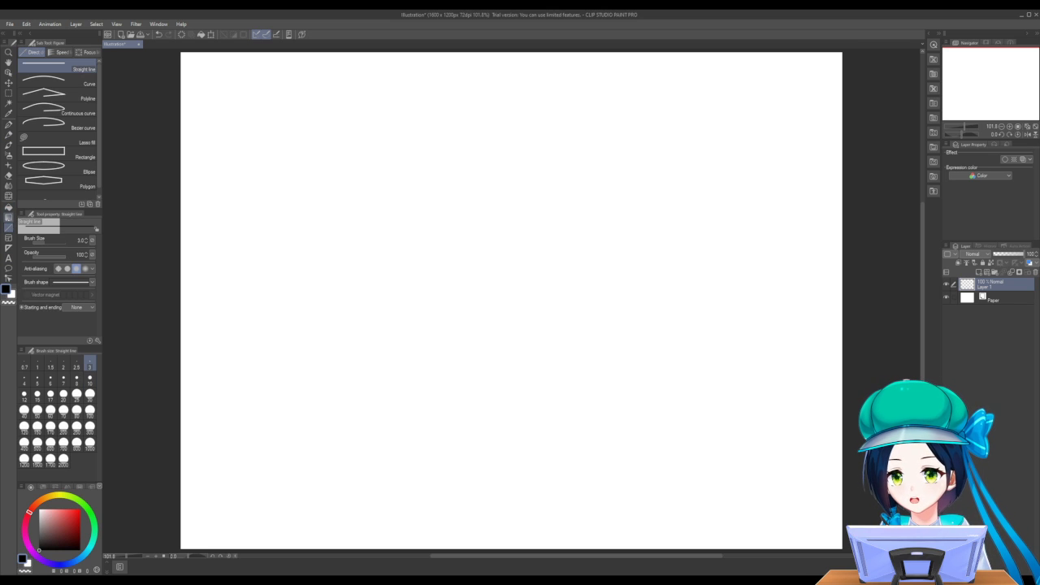
click(43, 167)
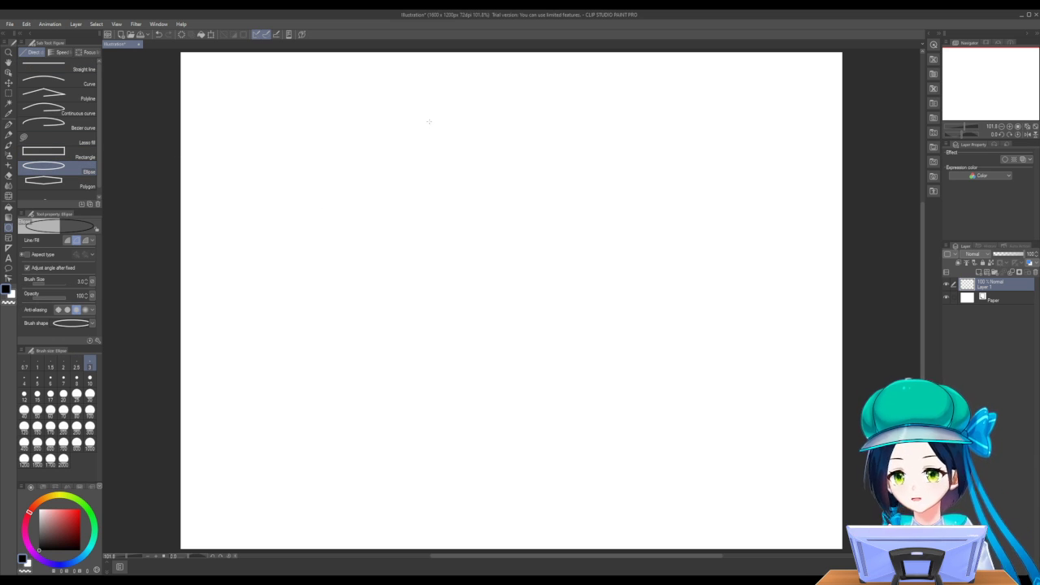
drag(406, 99, 608, 281)
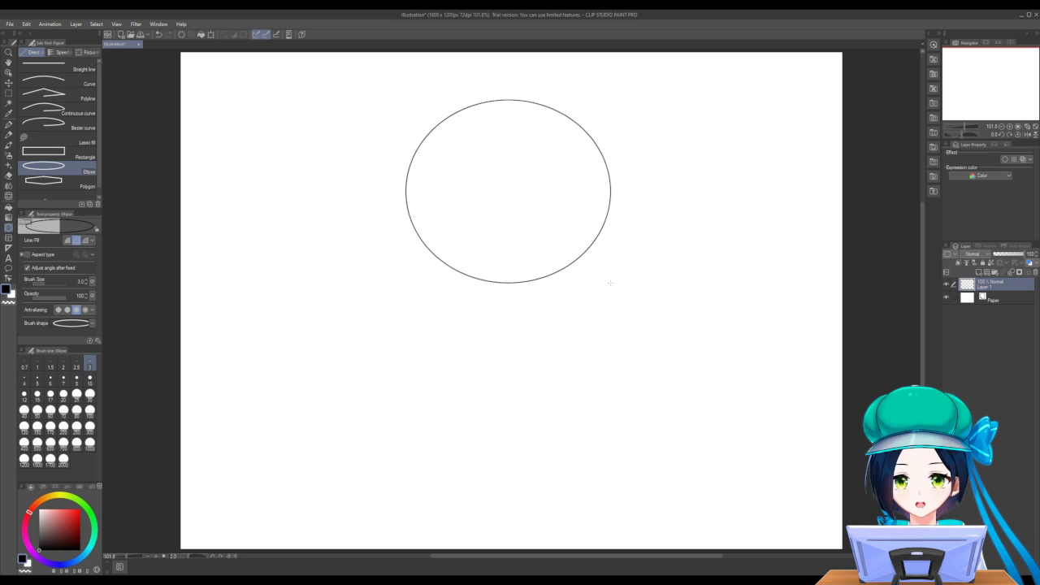
click(467, 238)
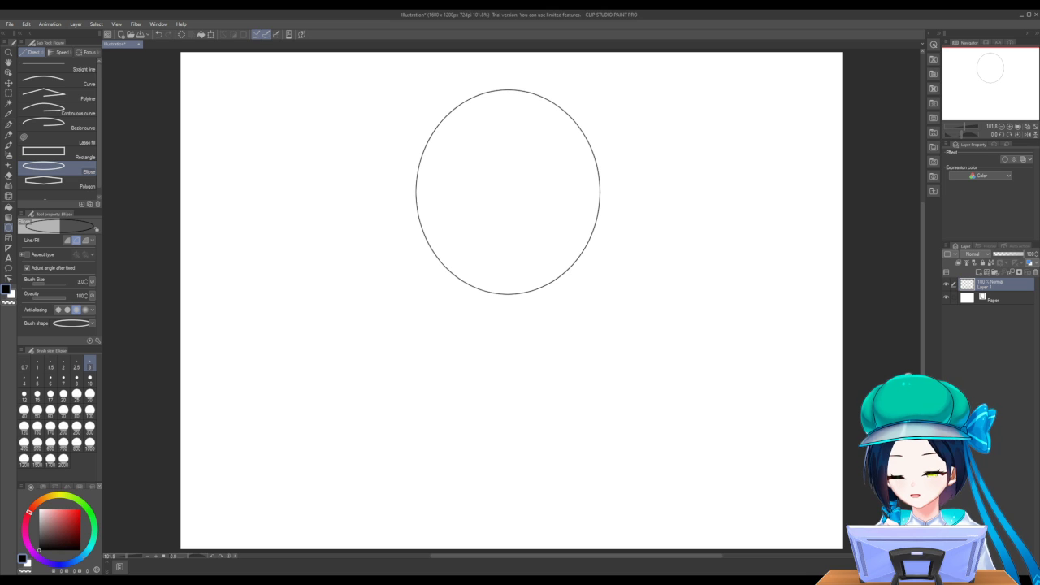
Set the drawing color to light blue and erase the black ellipse from the canvas
click(84, 552)
drag(69, 531, 80, 508)
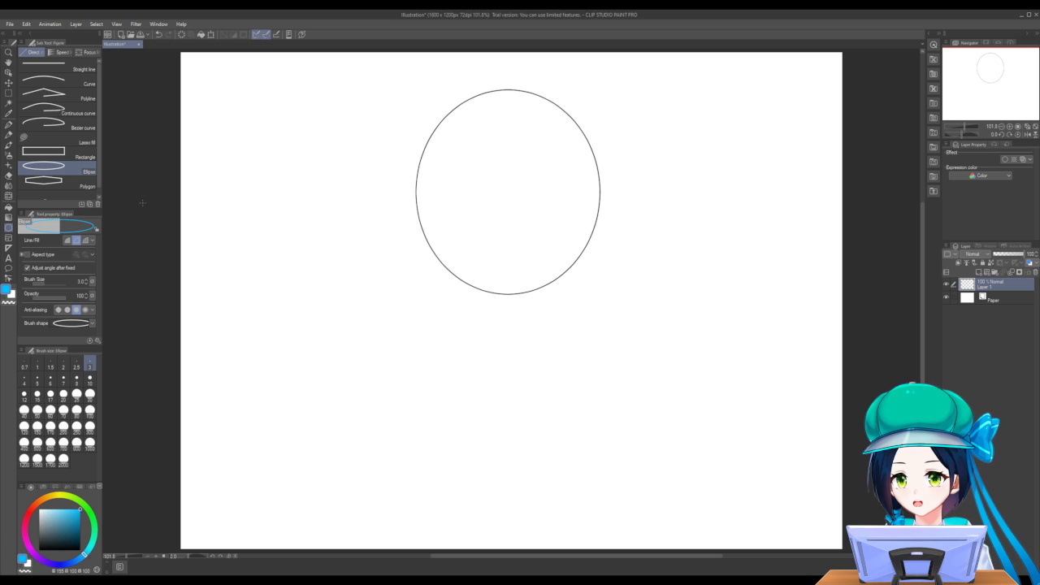
click(9, 176)
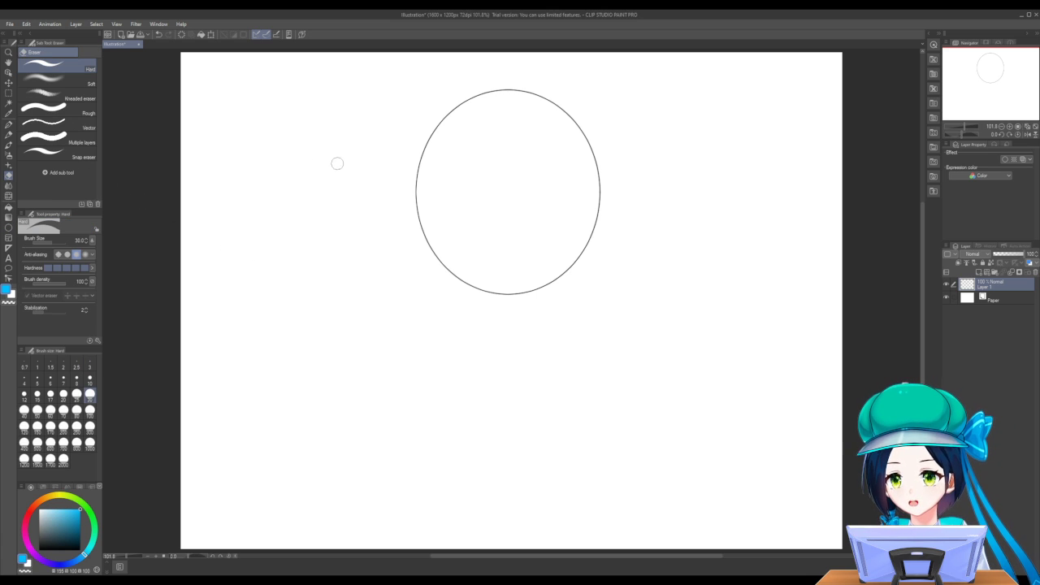
mouse_move(422, 160)
mouse_down()
mouse_move(474, 109)
mouse_move(438, 133)
mouse_move(464, 102)
mouse_move(530, 89)
mouse_move(582, 135)
mouse_move(596, 181)
mouse_move(593, 233)
mouse_move(537, 290)
mouse_move(478, 289)
mouse_move(432, 250)
mouse_move(420, 168)
mouse_up()
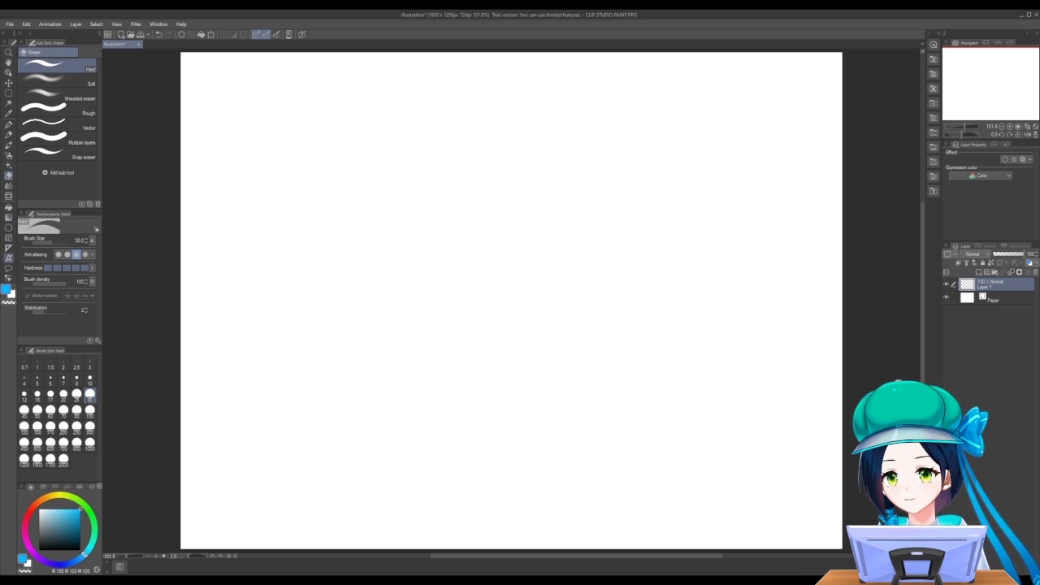
Draw a large light blue ellipse for the skull and a smaller upright ellipse for the jaw, overlapping its lower part
click(8, 227)
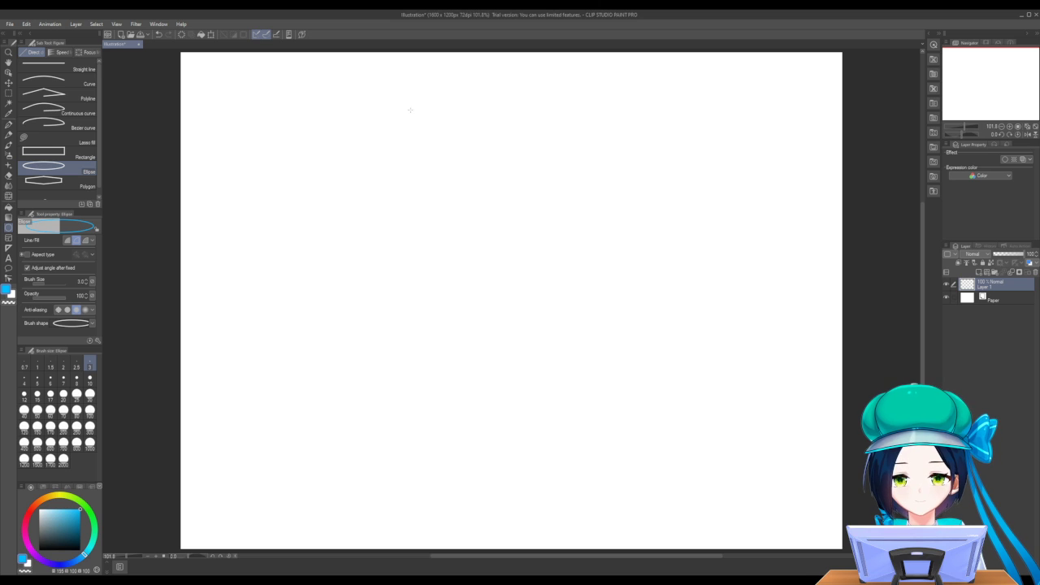
drag(372, 98, 623, 314)
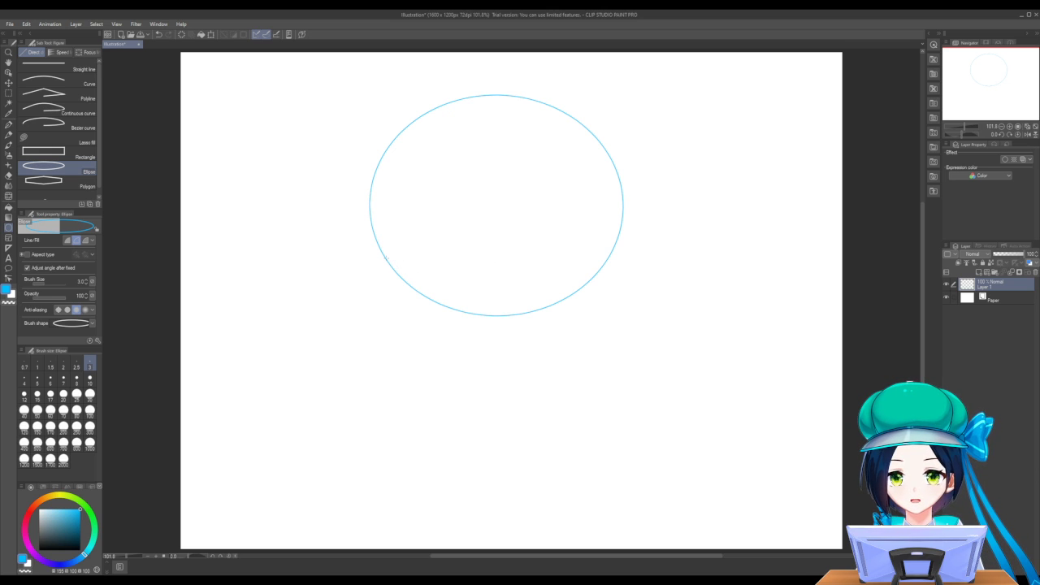
drag(388, 259, 617, 423)
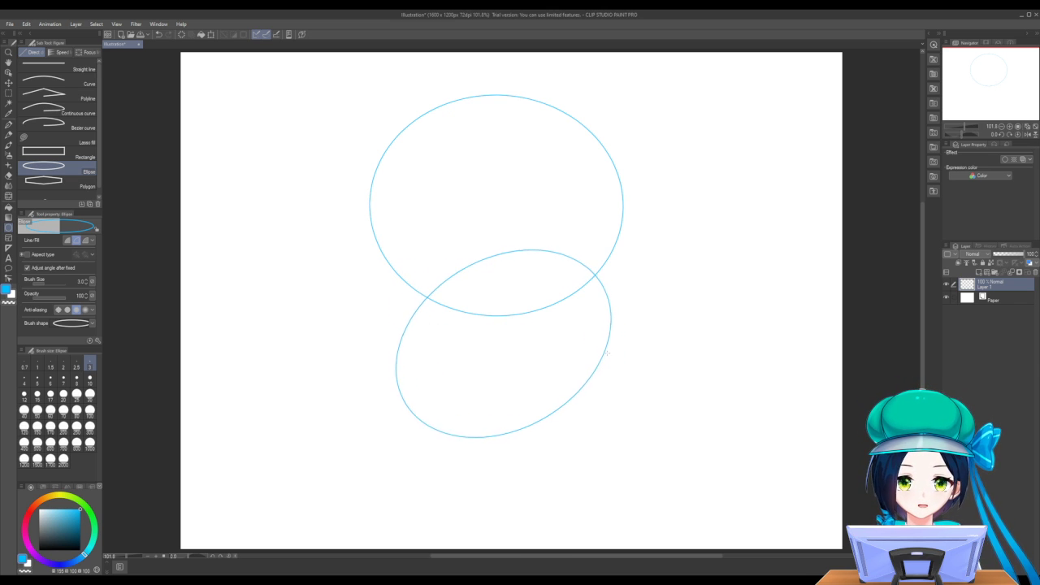
click(526, 317)
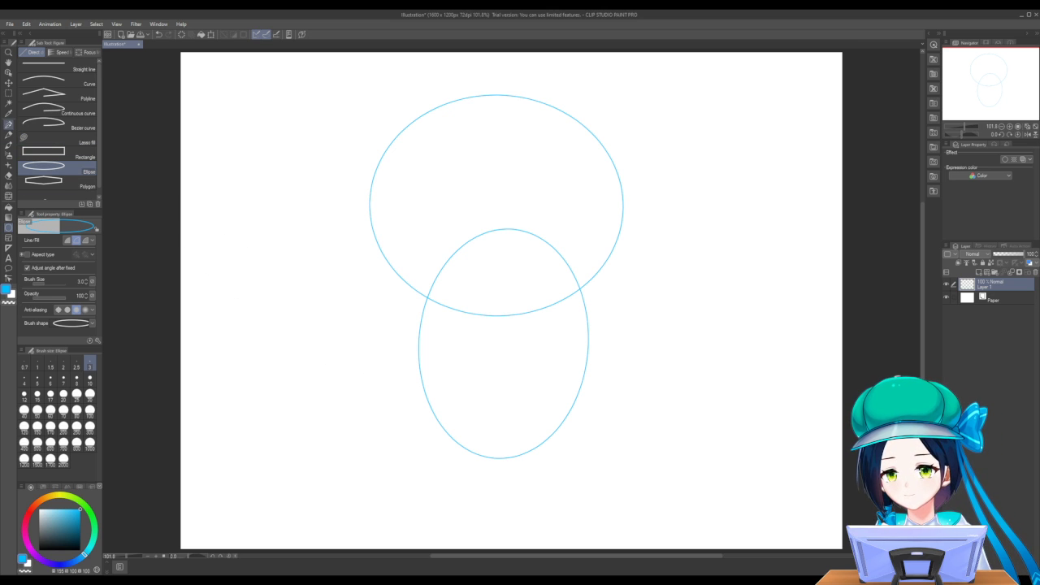
Sketch a curved vertical face guide through both ellipses with the Pencil, plus a curved horizontal guide crossing it
click(8, 134)
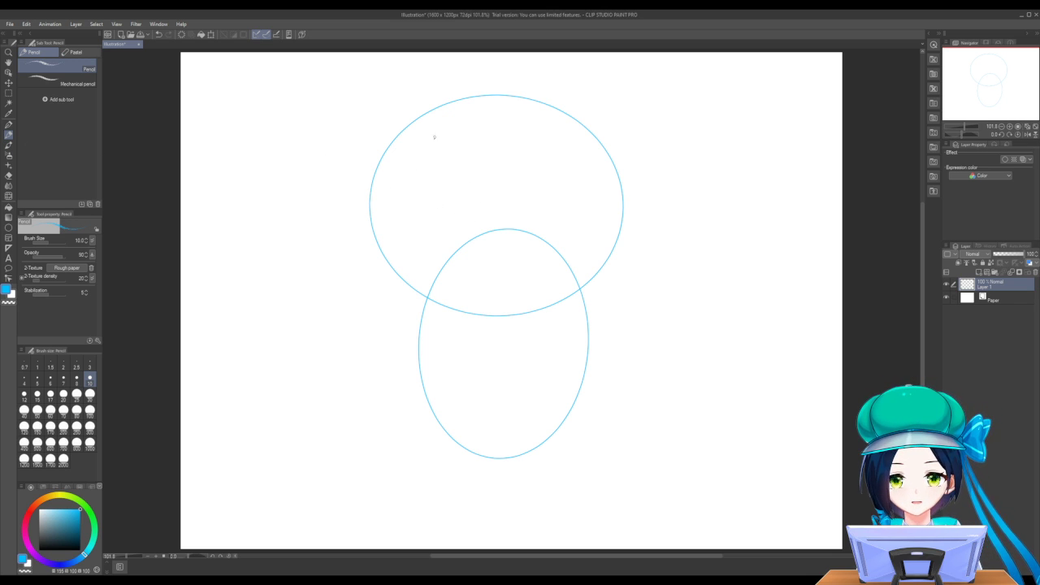
mouse_move(490, 172)
mouse_down()
mouse_move(490, 260)
mouse_move(521, 378)
mouse_up()
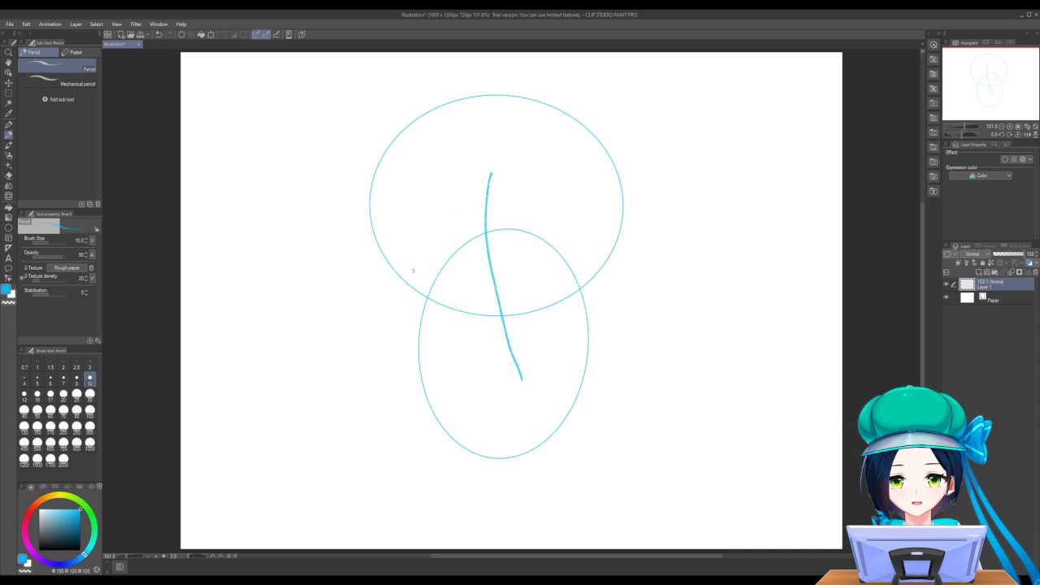
mouse_move(412, 270)
mouse_down()
mouse_move(508, 277)
mouse_move(558, 262)
mouse_up()
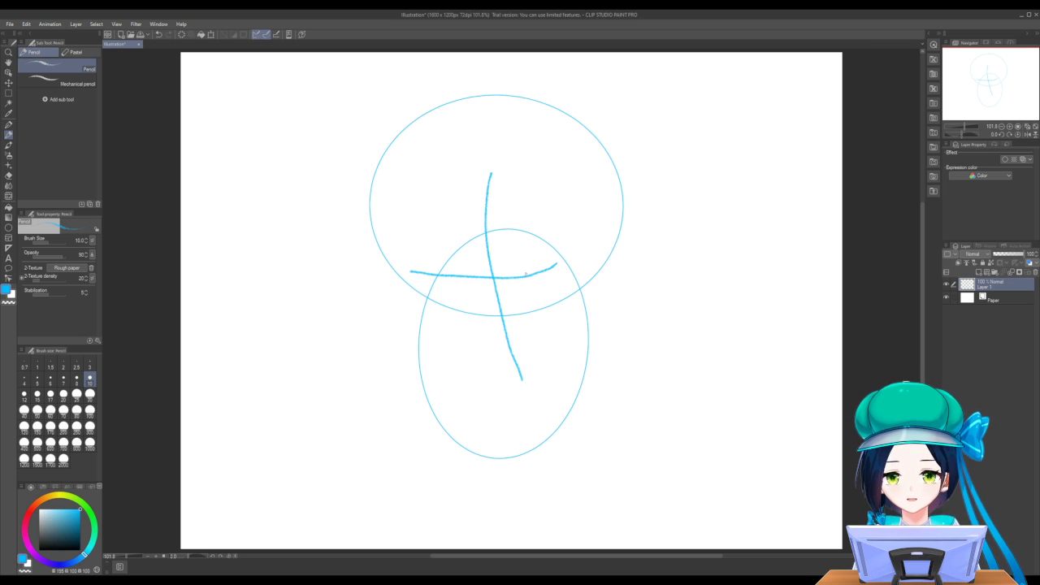
drag(556, 264, 606, 255)
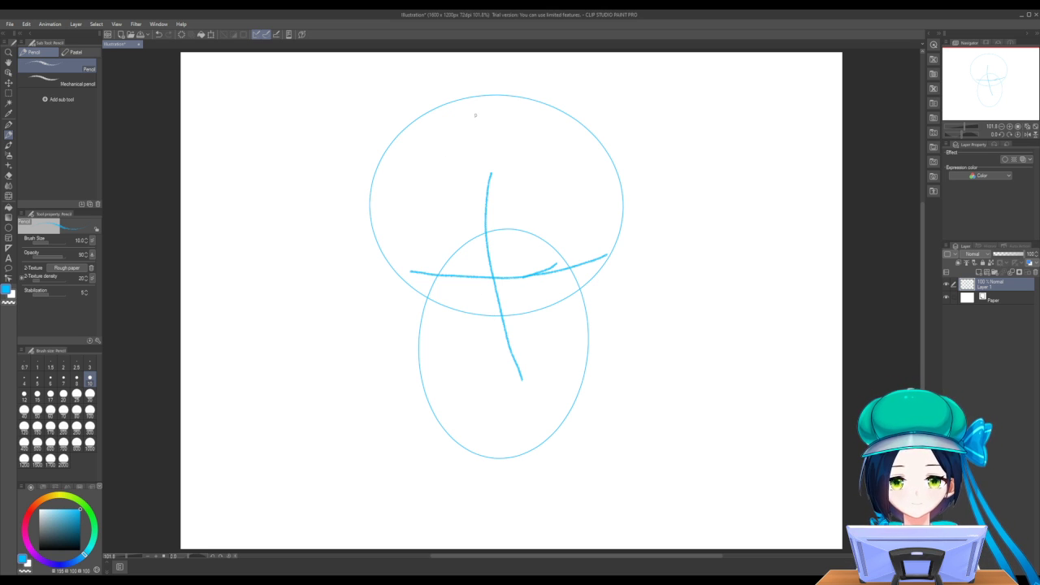
Trace the head outline around both ellipses in light blue pencil and add two short neck lines below the chin
drag(499, 96, 470, 105)
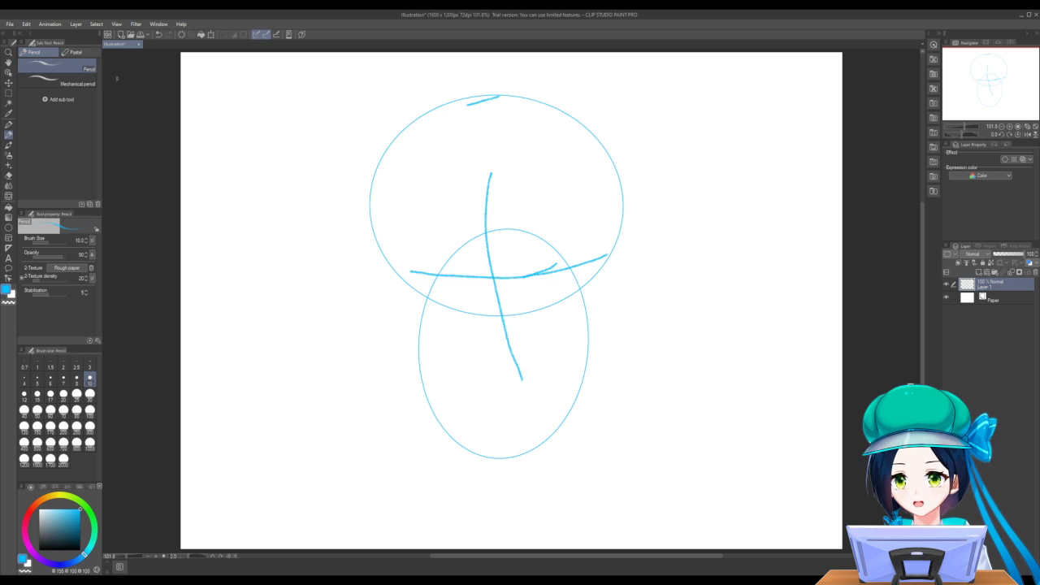
click(160, 34)
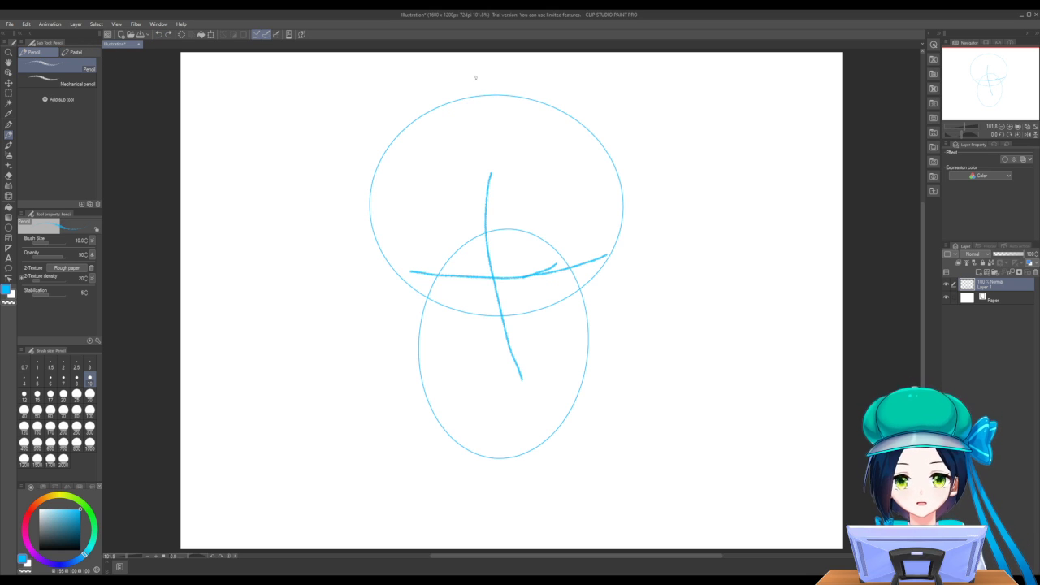
mouse_move(491, 90)
mouse_down()
mouse_move(401, 131)
mouse_move(375, 166)
mouse_move(365, 244)
mouse_move(387, 363)
mouse_move(419, 409)
mouse_move(500, 450)
mouse_move(534, 442)
mouse_move(576, 411)
mouse_move(617, 357)
mouse_move(623, 202)
mouse_move(613, 161)
mouse_move(585, 124)
mouse_move(533, 99)
mouse_move(479, 92)
mouse_up()
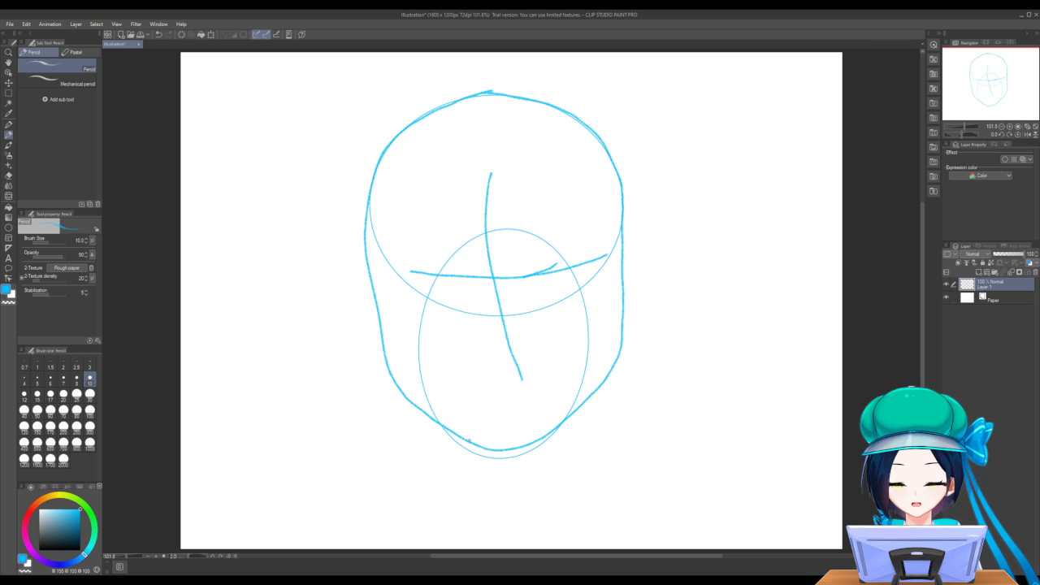
drag(469, 440, 465, 501)
drag(537, 440, 557, 485)
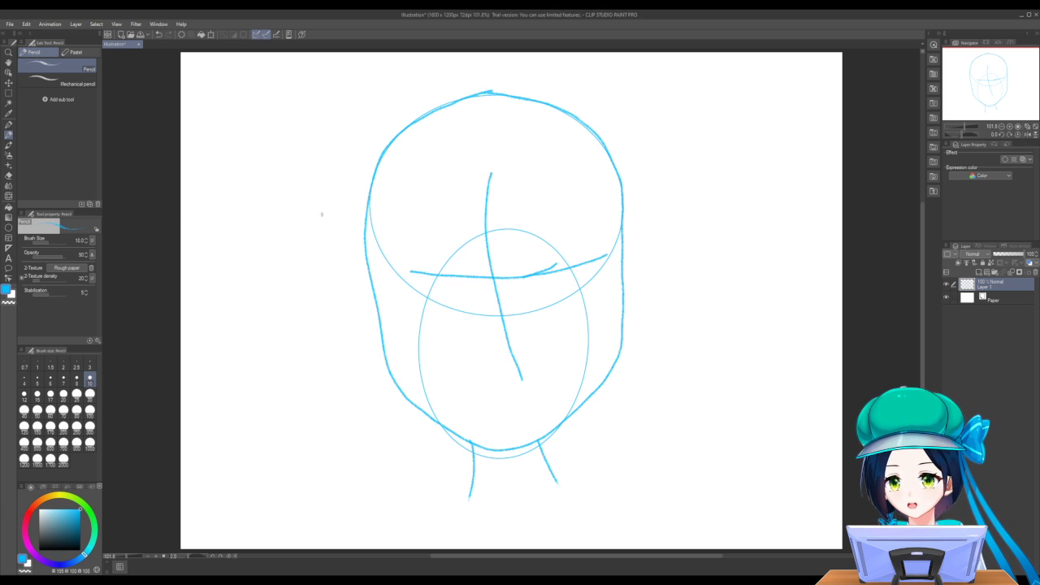
Erase the vertical and horizontal face guides inside the head with the Hard eraser
click(9, 174)
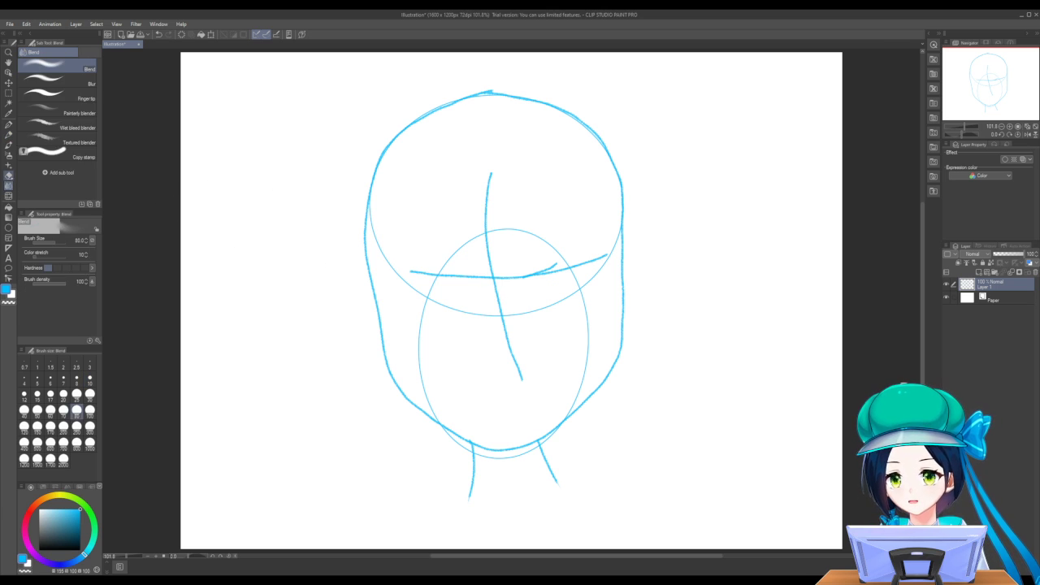
mouse_move(490, 167)
mouse_down()
mouse_move(495, 250)
mouse_move(483, 220)
mouse_move(486, 246)
mouse_move(521, 376)
mouse_move(512, 278)
mouse_move(603, 254)
mouse_up()
mouse_move(508, 281)
mouse_down()
mouse_move(417, 269)
mouse_move(429, 272)
mouse_up()
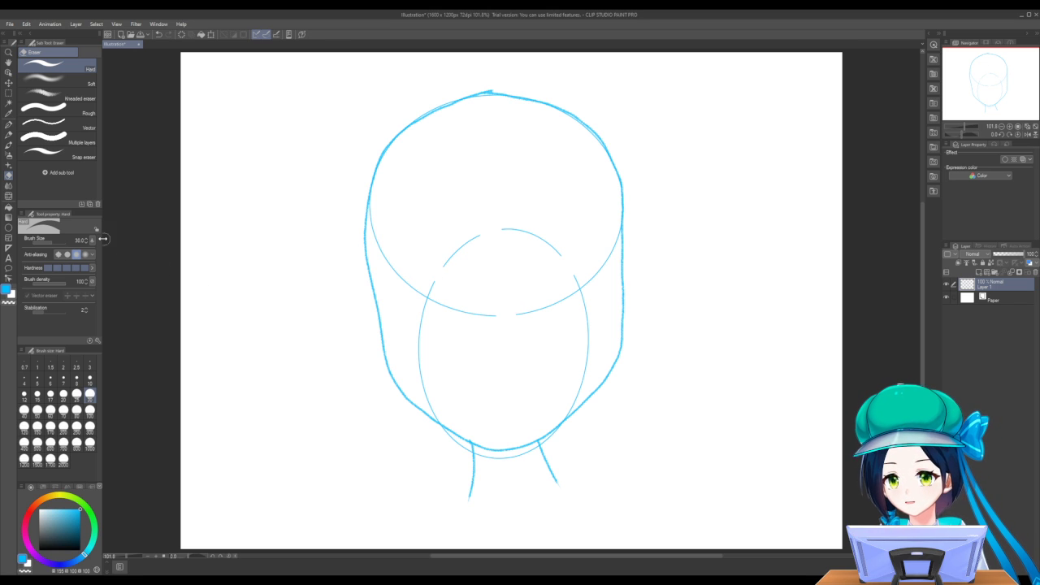
Sketch the hair in light blue pencil: an outer contour around the head, jagged bangs on one side and blunt-ended strands on the other
click(8, 134)
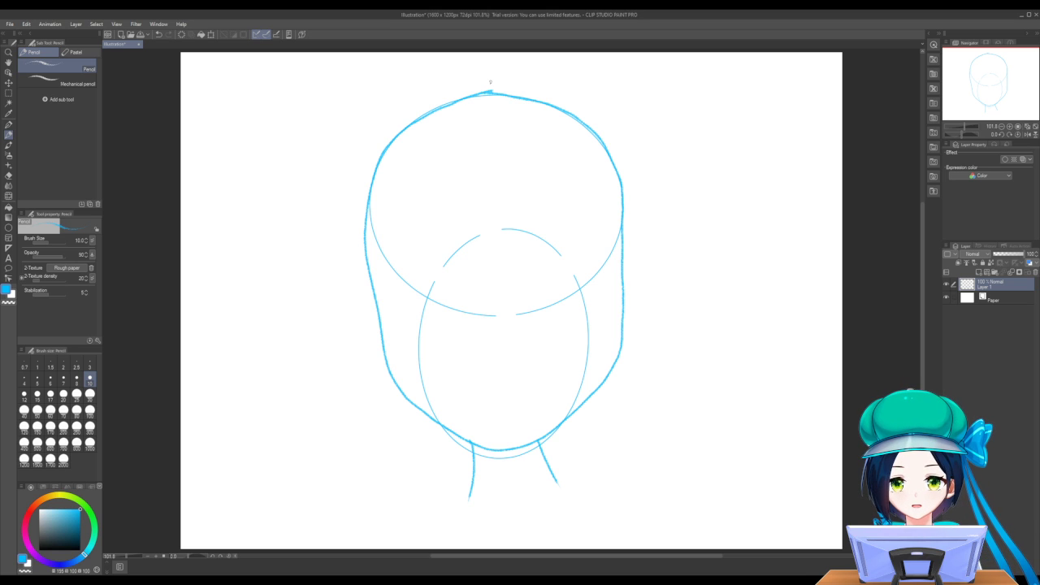
mouse_move(489, 82)
mouse_down()
mouse_move(401, 99)
mouse_move(414, 96)
mouse_move(377, 123)
mouse_move(349, 175)
mouse_move(338, 244)
mouse_move(378, 325)
mouse_move(368, 255)
mouse_move(402, 316)
mouse_move(395, 217)
mouse_move(415, 275)
mouse_move(426, 198)
mouse_move(439, 182)
mouse_move(446, 241)
mouse_move(447, 227)
mouse_move(457, 247)
mouse_move(476, 171)
mouse_up()
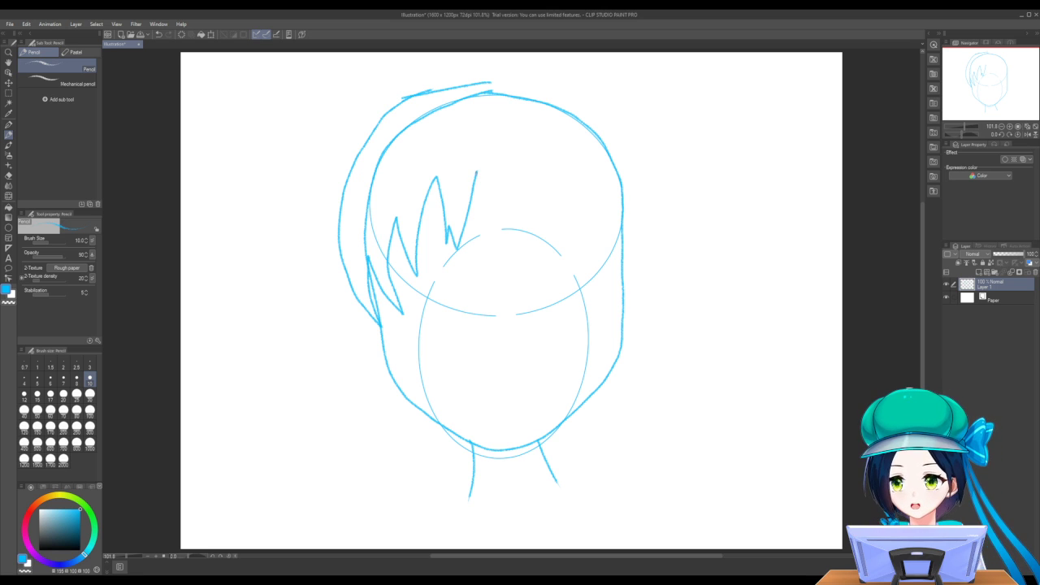
mouse_move(477, 174)
mouse_down()
mouse_move(492, 143)
mouse_move(510, 332)
mouse_move(534, 328)
mouse_move(535, 243)
mouse_move(557, 332)
mouse_move(578, 326)
mouse_move(566, 190)
mouse_up()
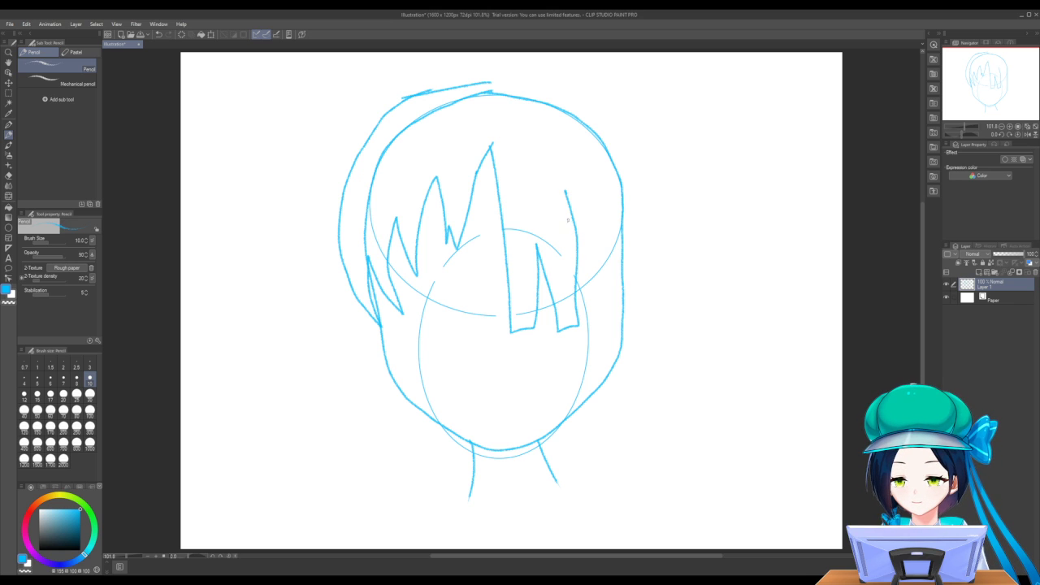
mouse_move(576, 248)
mouse_down()
mouse_move(608, 325)
mouse_move(608, 309)
mouse_up()
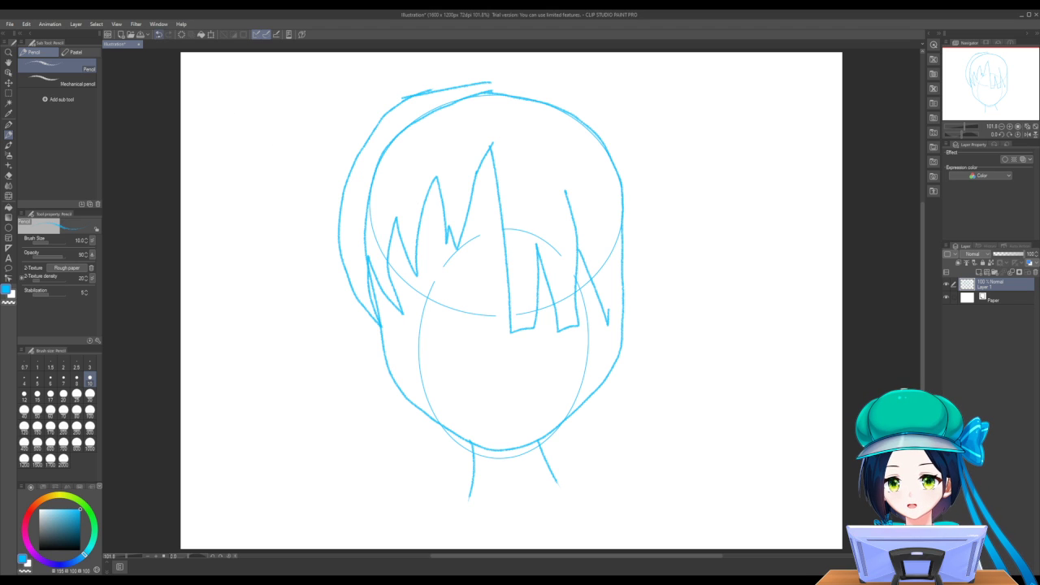
click(158, 34)
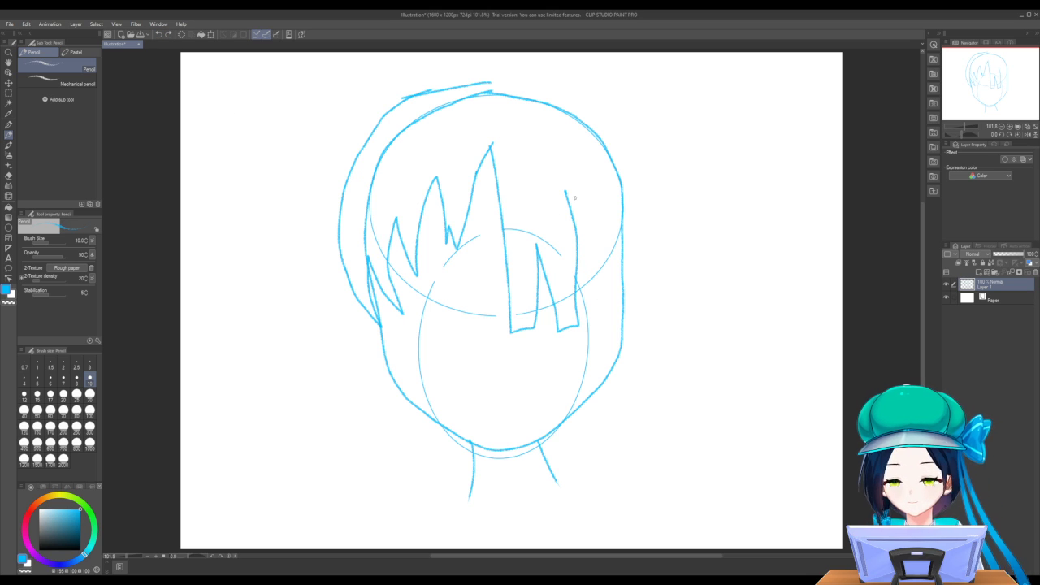
mouse_move(566, 195)
mouse_down()
mouse_move(588, 320)
mouse_move(610, 311)
mouse_move(602, 198)
mouse_up()
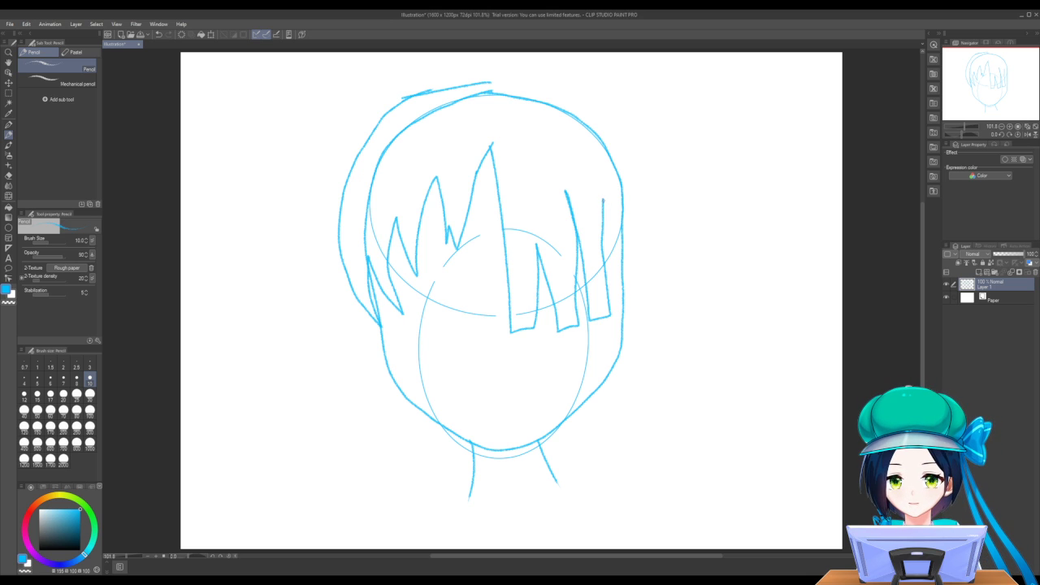
mouse_move(603, 200)
mouse_down()
mouse_move(615, 299)
mouse_move(627, 312)
mouse_move(649, 308)
mouse_move(652, 222)
mouse_move(624, 148)
mouse_move(534, 90)
mouse_move(449, 83)
mouse_up()
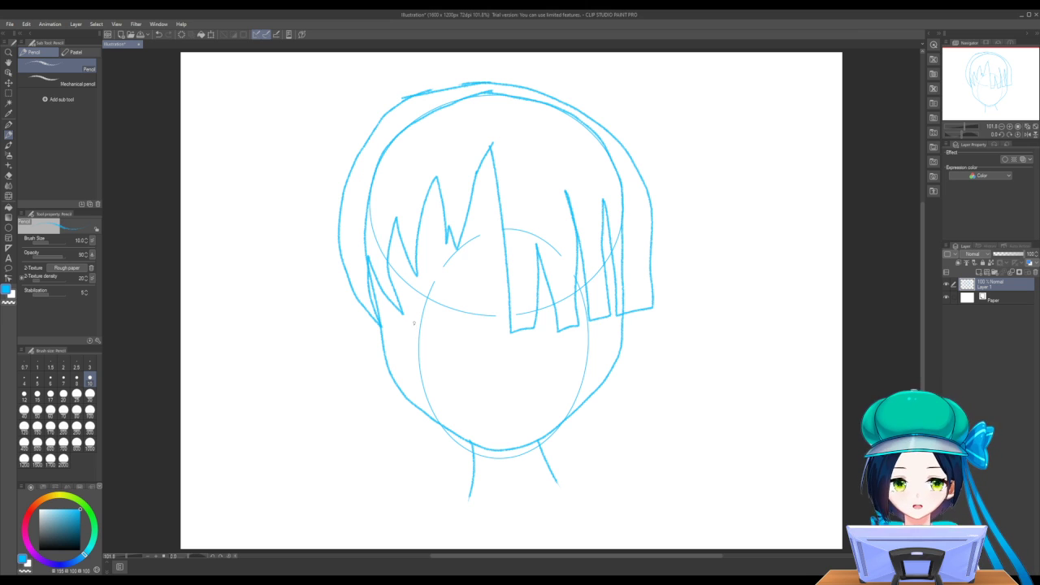
Sketch curved horizontal and vertical face guides below the bangs and draw one eye's upper lid and short lower lash line with the Pencil
mouse_move(407, 321)
mouse_down()
mouse_move(497, 325)
mouse_move(605, 304)
mouse_up()
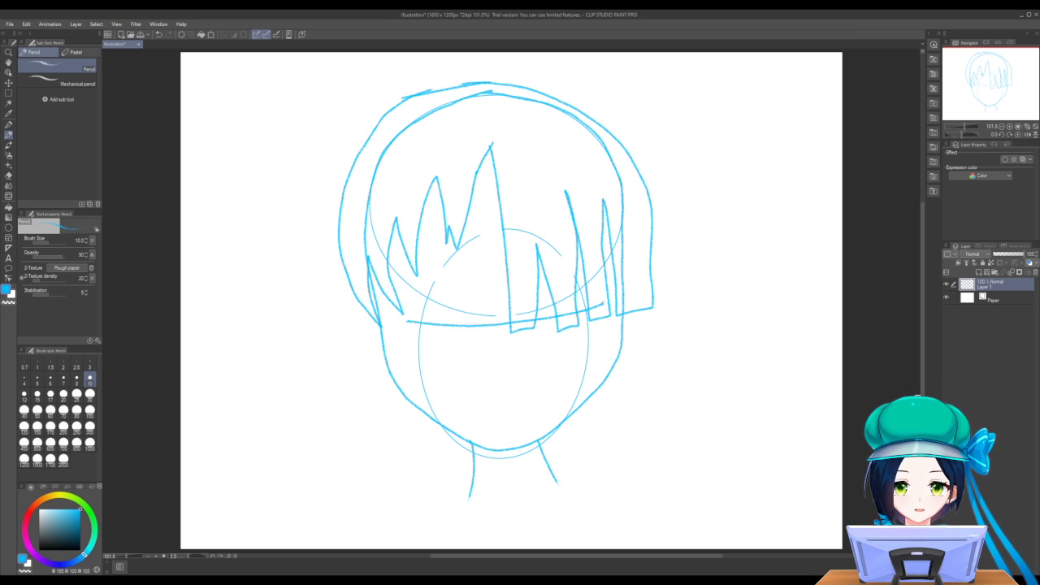
drag(496, 244, 515, 409)
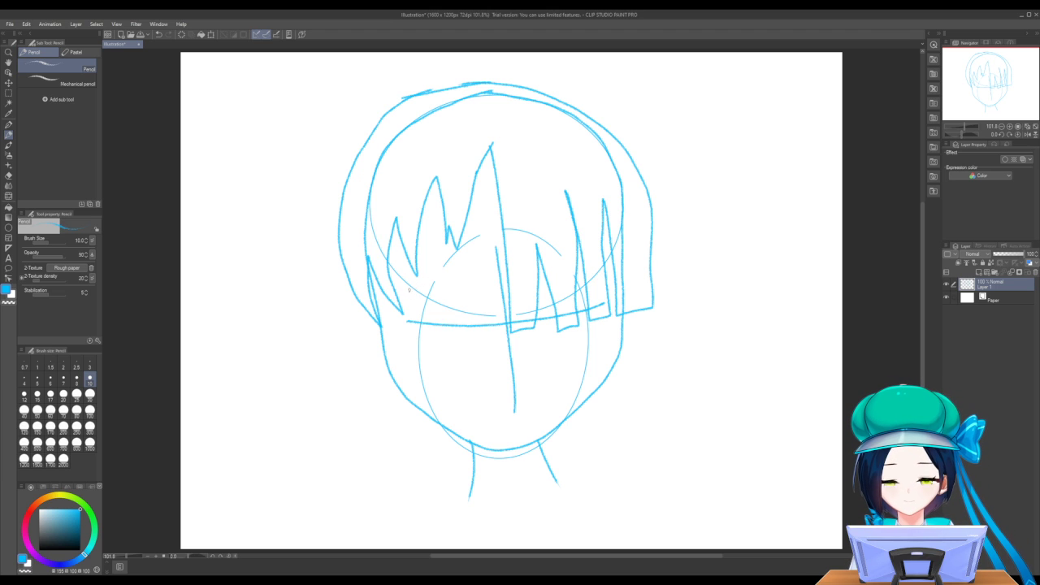
mouse_move(408, 288)
mouse_down()
mouse_move(465, 271)
mouse_move(494, 293)
mouse_move(469, 283)
mouse_move(399, 298)
mouse_up()
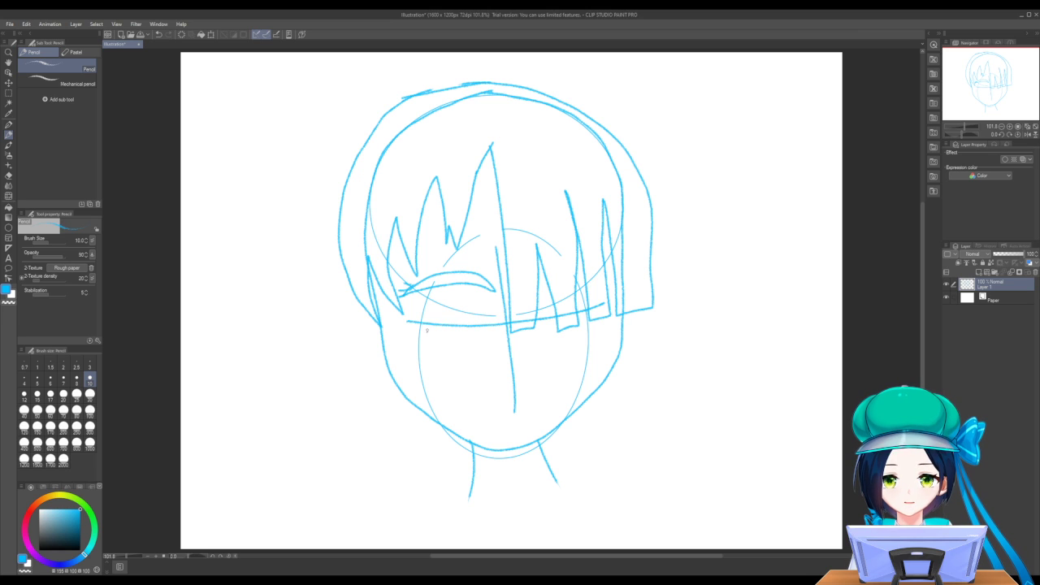
mouse_move(422, 328)
mouse_down()
mouse_move(477, 319)
mouse_move(422, 332)
mouse_up()
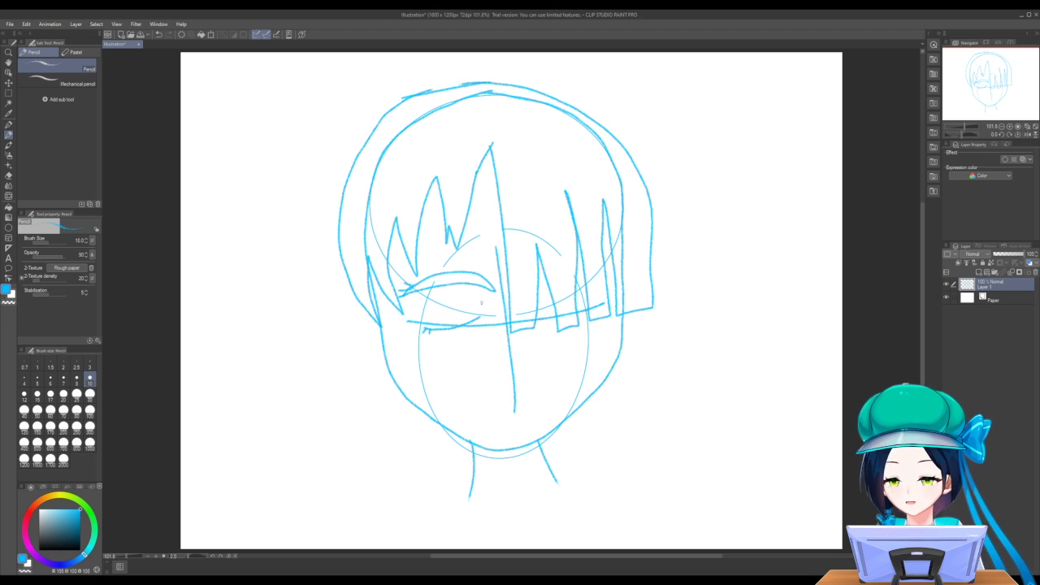
drag(431, 289, 447, 330)
drag(466, 284, 473, 318)
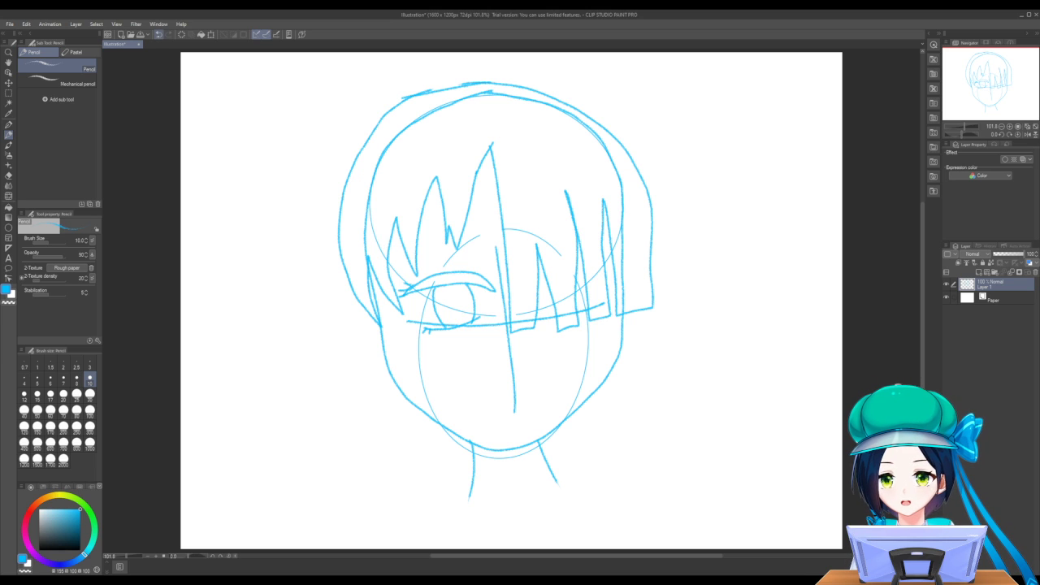
click(158, 34)
click(159, 34)
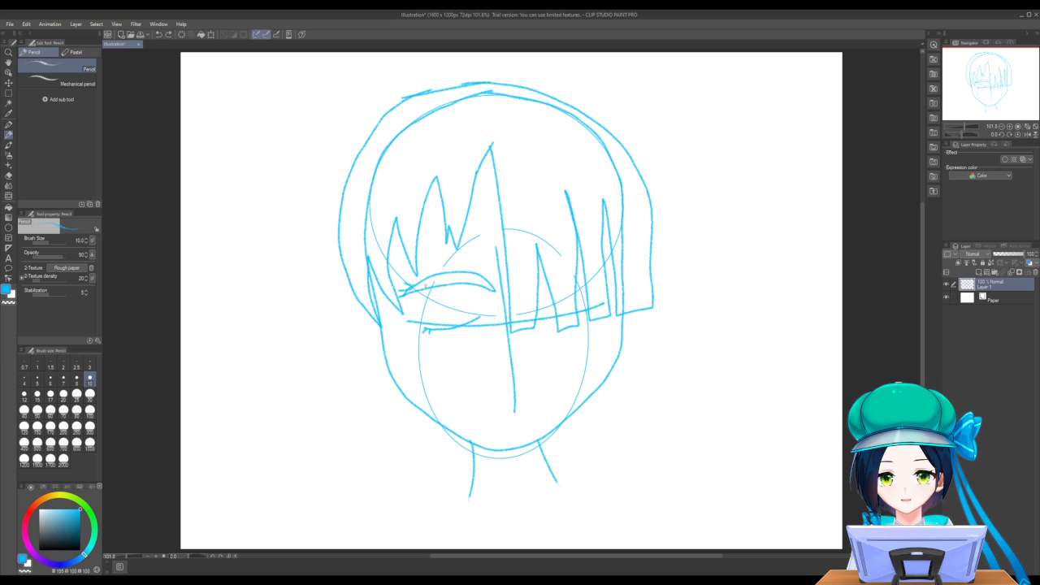
Draw the eye's iris and shaded pupil between darkened upper and lower lash lines, and dot in the nose on the vertical guide
drag(428, 291, 435, 323)
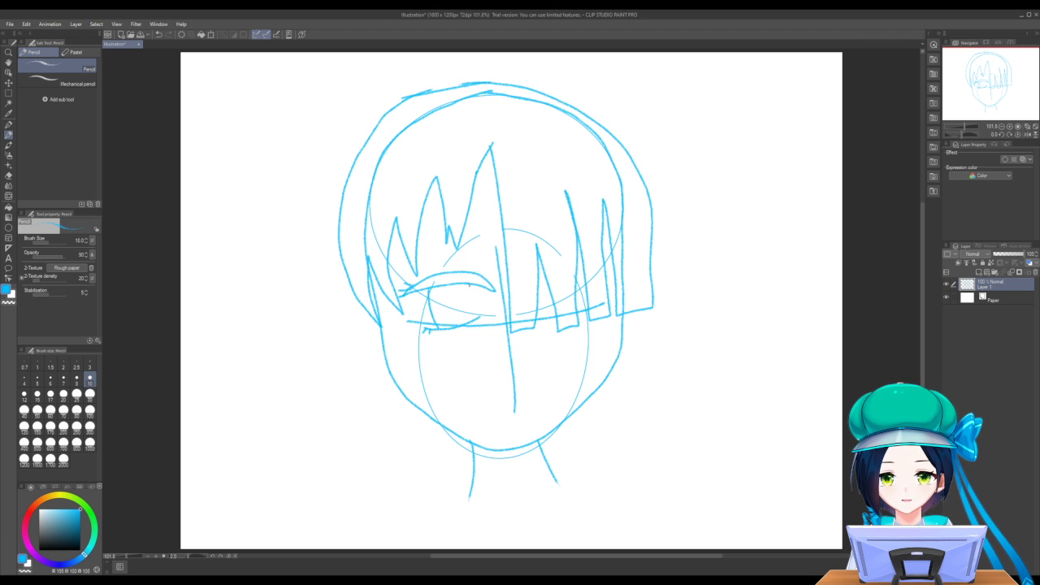
drag(468, 286, 475, 322)
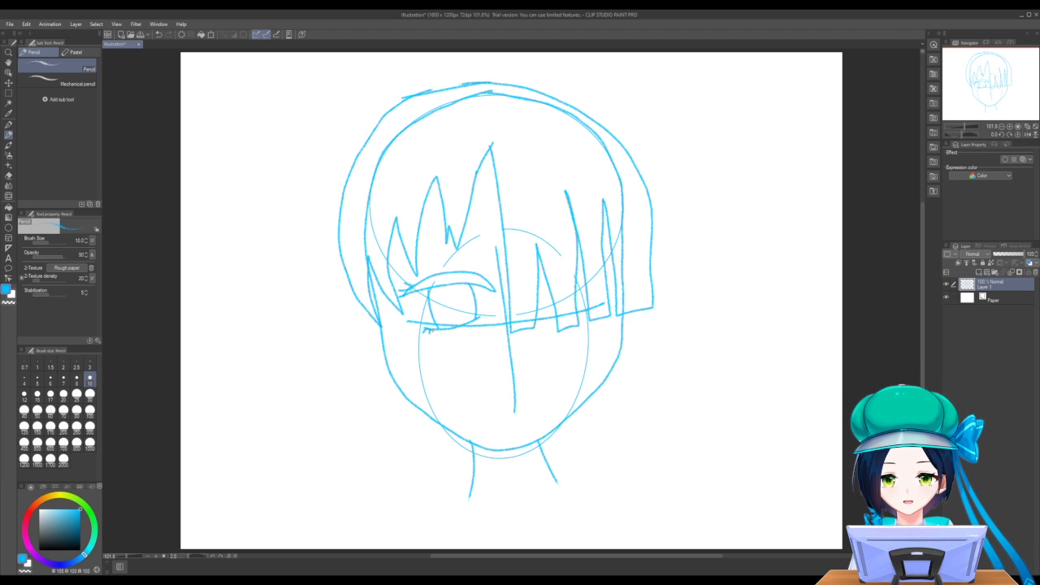
drag(433, 329, 475, 317)
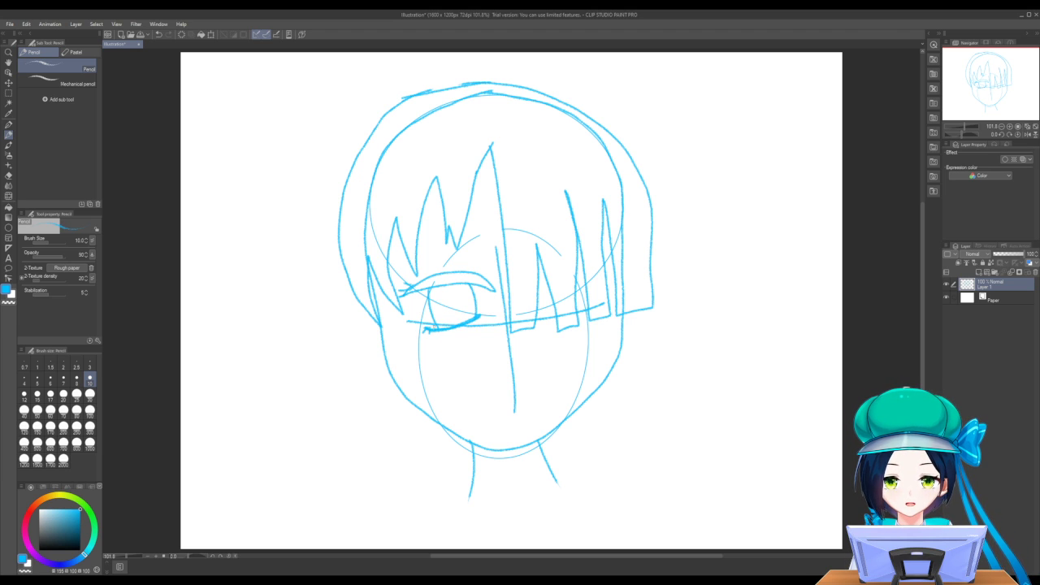
mouse_move(410, 294)
mouse_down()
mouse_move(444, 278)
mouse_move(496, 289)
mouse_move(476, 278)
mouse_move(416, 289)
mouse_move(458, 272)
mouse_move(473, 281)
mouse_up()
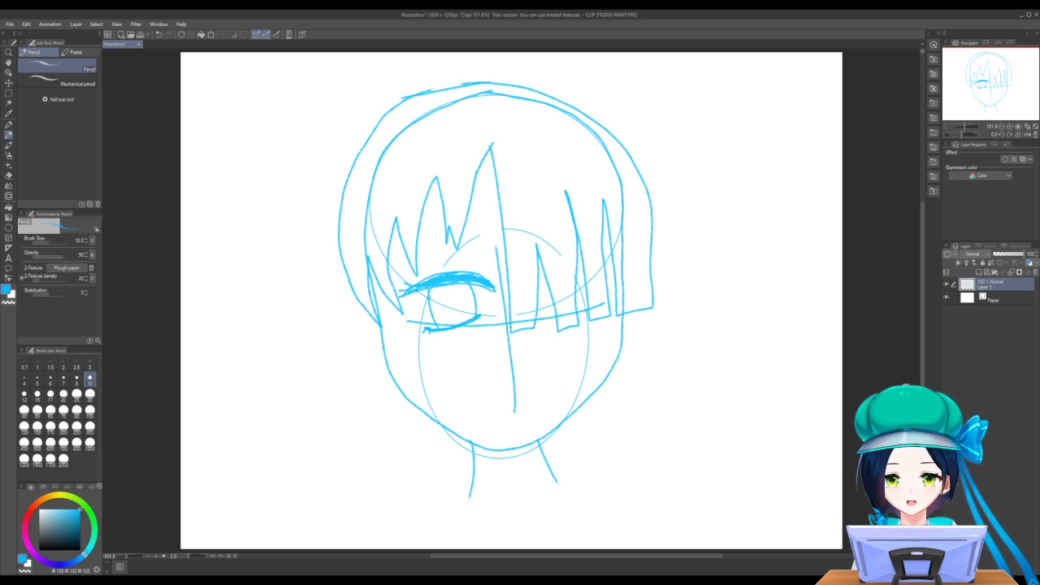
mouse_move(431, 302)
mouse_down()
mouse_move(466, 301)
mouse_move(443, 300)
mouse_move(463, 315)
mouse_move(461, 301)
mouse_move(446, 298)
mouse_move(468, 297)
mouse_move(468, 285)
mouse_move(468, 315)
mouse_move(440, 321)
mouse_up()
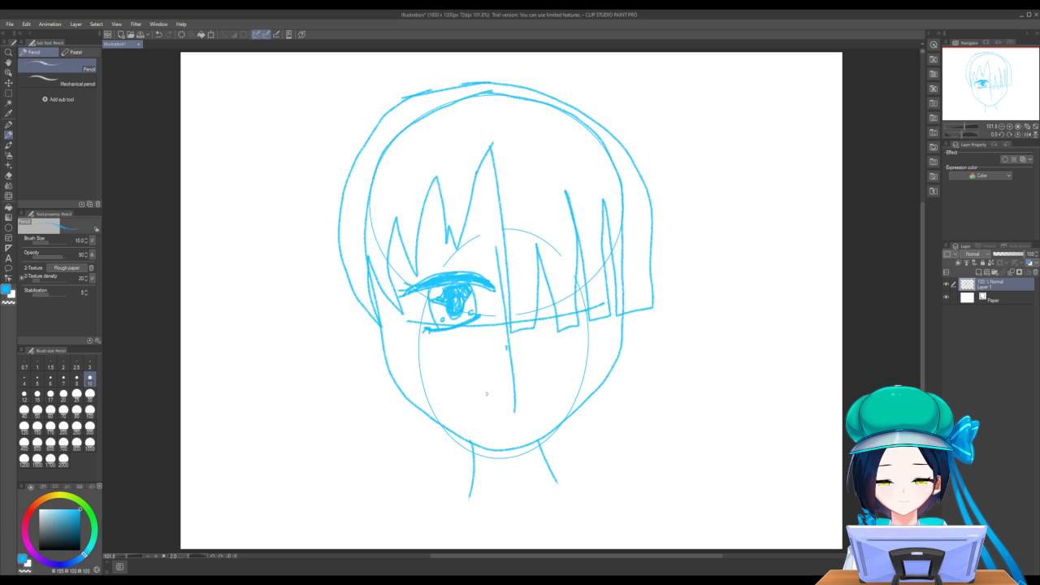
Draw the mouth as two short curved strokes either side of the vertical guide and erase the guide just above it with the Hard eraser
drag(478, 391, 546, 386)
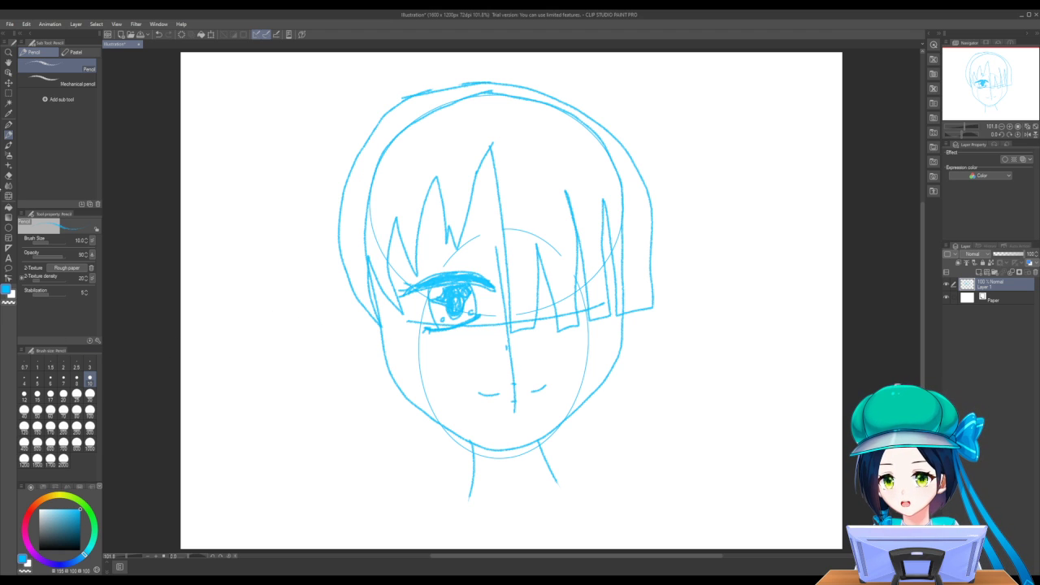
click(9, 176)
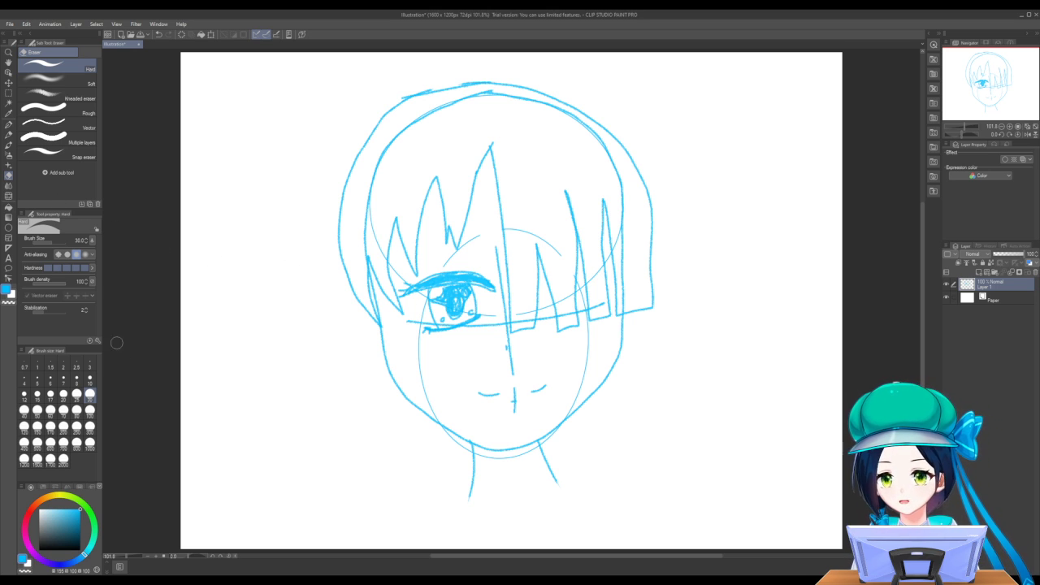
Sketch the eyebrow above the eye as two close, curved strokes with the Pencil
click(9, 144)
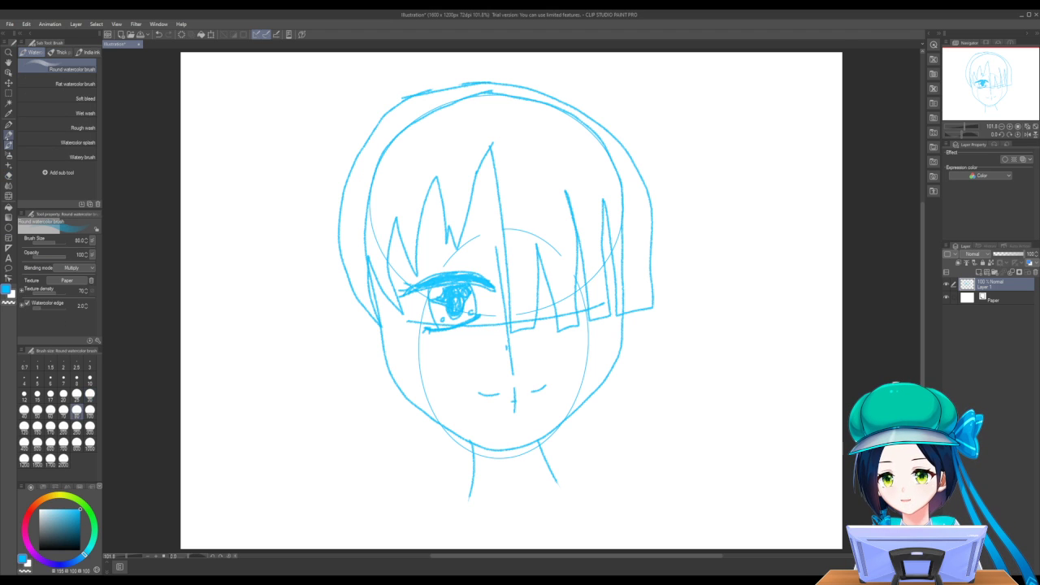
key(p)
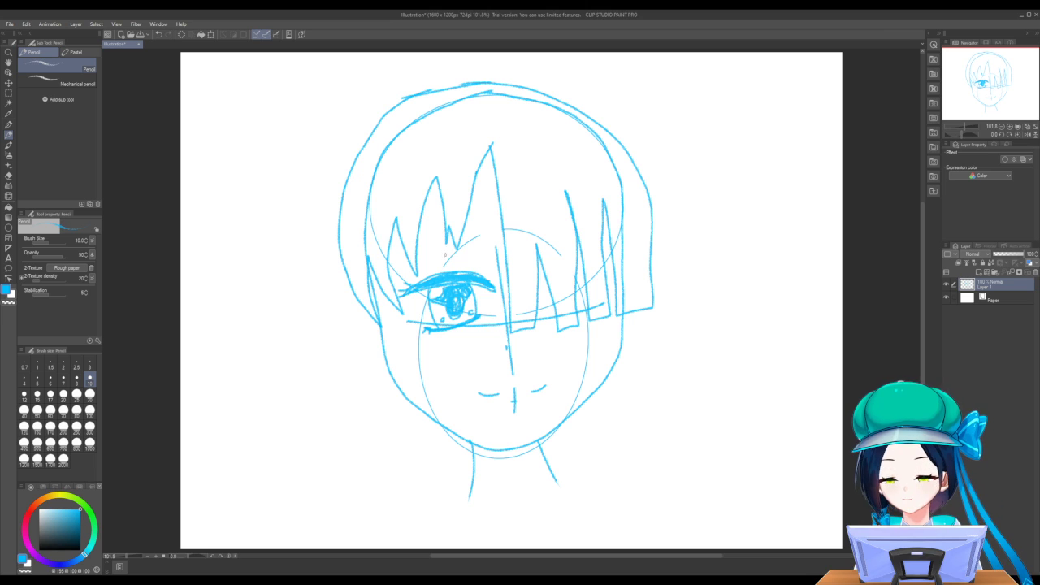
drag(419, 258, 476, 257)
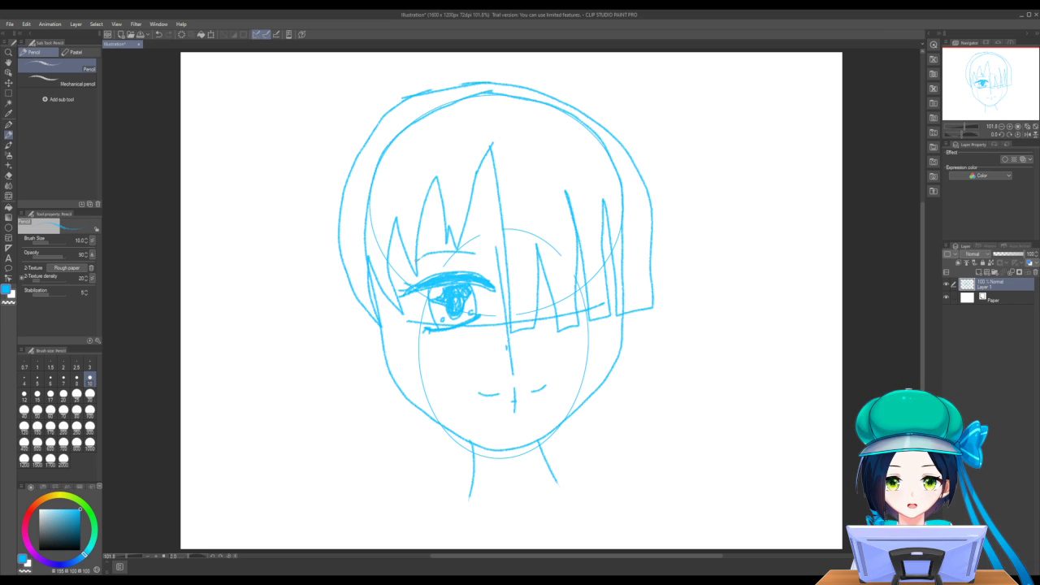
mouse_move(397, 278)
mouse_down()
mouse_move(423, 253)
mouse_move(473, 247)
mouse_up()
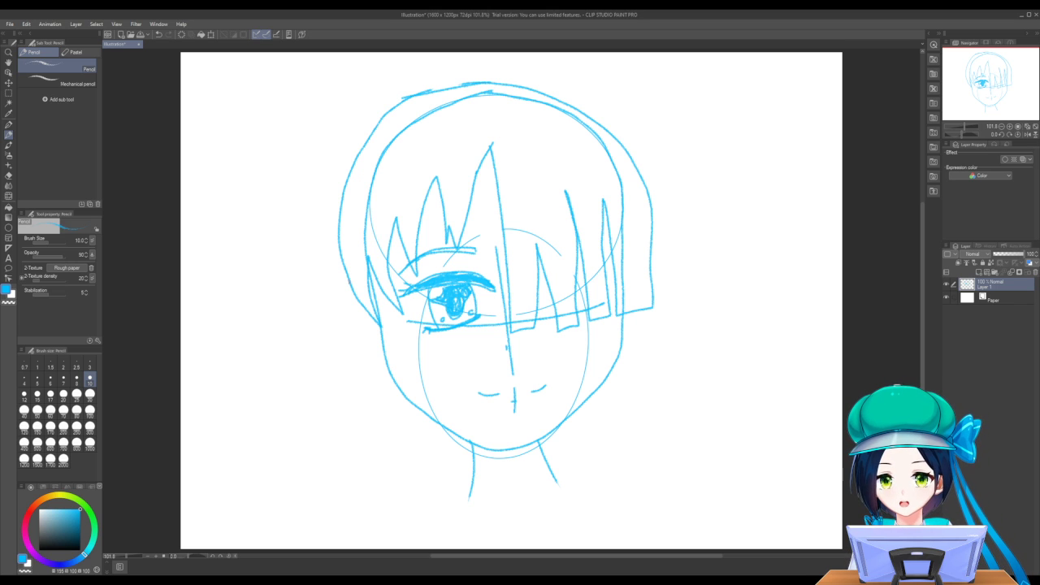
mouse_move(344, 280)
mouse_down()
mouse_move(363, 381)
mouse_move(396, 389)
mouse_up()
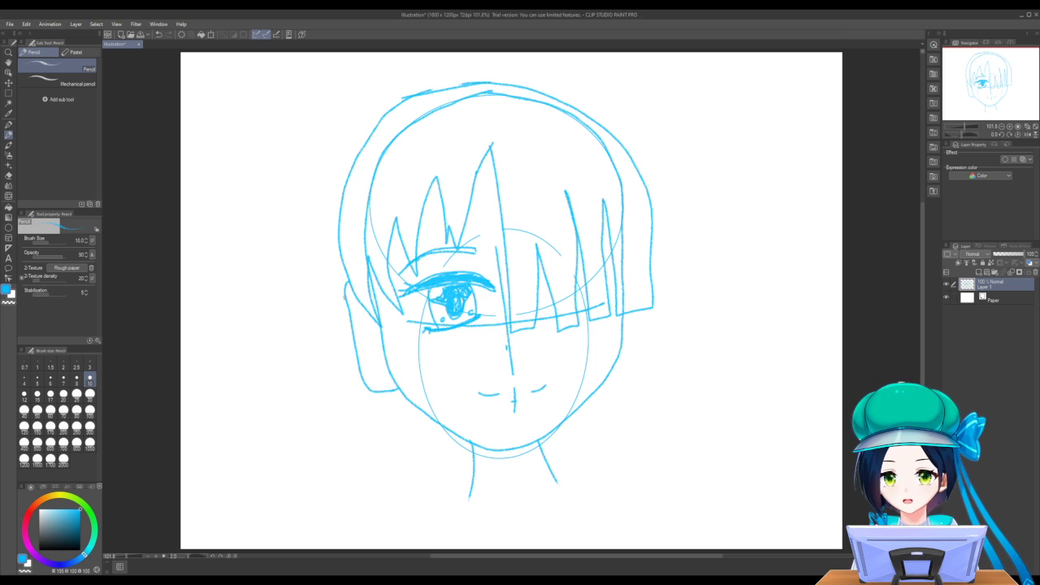
mouse_move(344, 298)
mouse_down()
mouse_move(282, 342)
mouse_move(289, 388)
mouse_move(371, 388)
mouse_up()
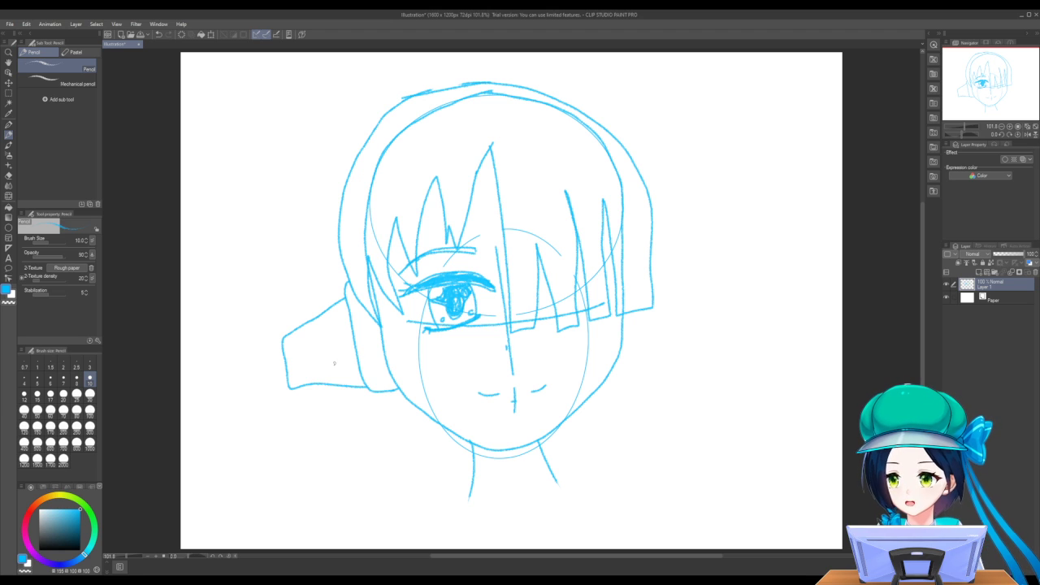
drag(300, 329, 323, 373)
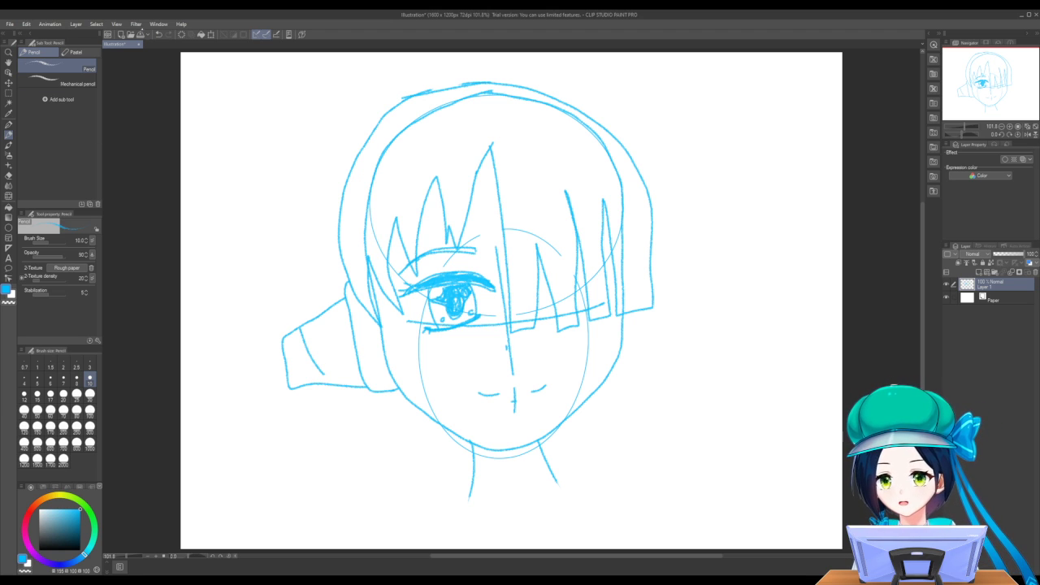
click(158, 34)
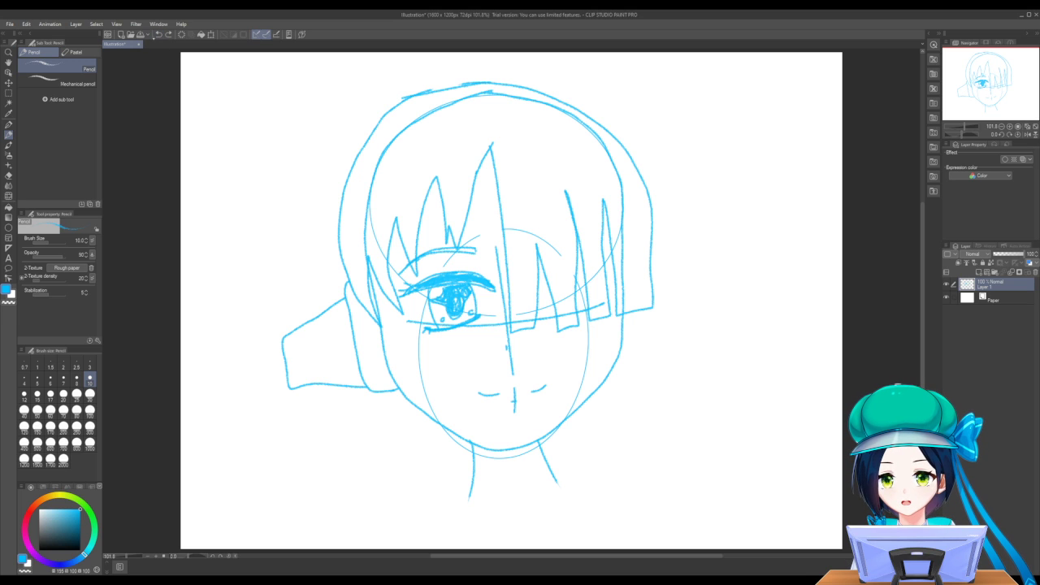
click(159, 34)
click(158, 35)
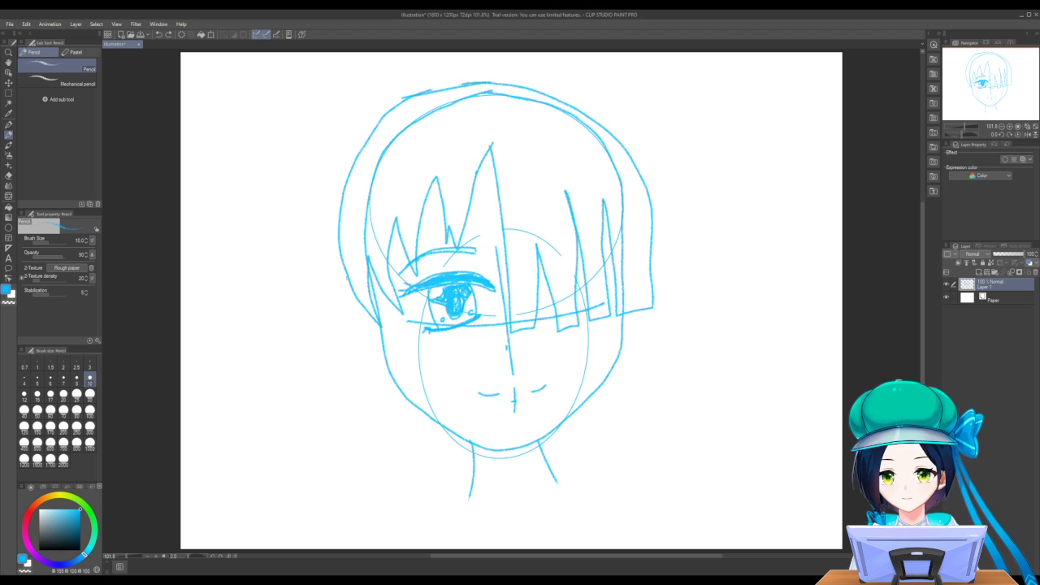
Sketch a rounded cuff with a tapering section extending outward on each side of the head, each crossed by two slanted stripe lines
mouse_move(366, 274)
mouse_down()
mouse_move(336, 290)
mouse_move(351, 374)
mouse_move(357, 385)
mouse_move(395, 371)
mouse_up()
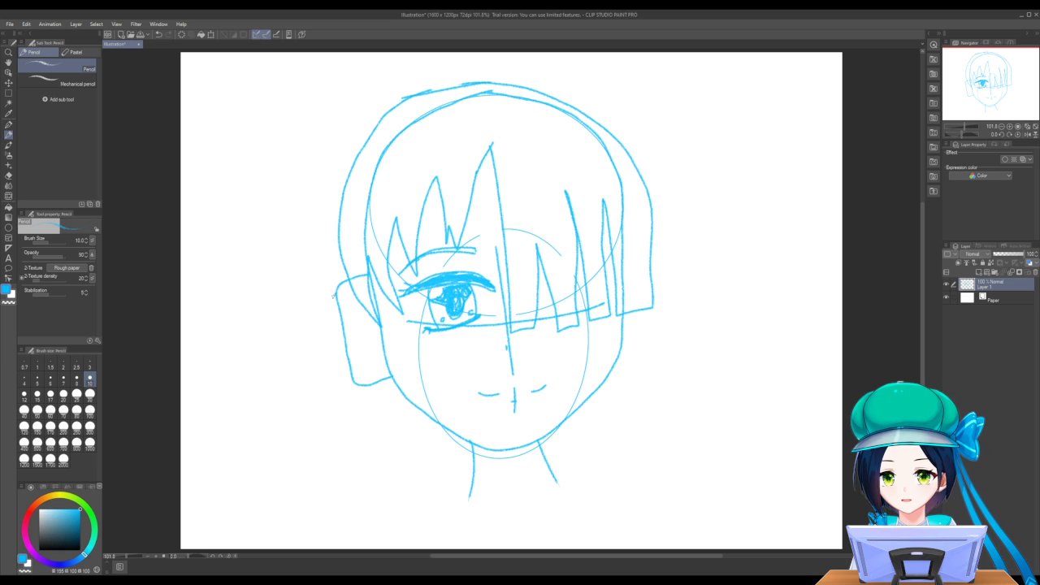
mouse_move(333, 295)
mouse_down()
mouse_move(248, 344)
mouse_move(247, 368)
mouse_move(254, 383)
mouse_move(353, 378)
mouse_up()
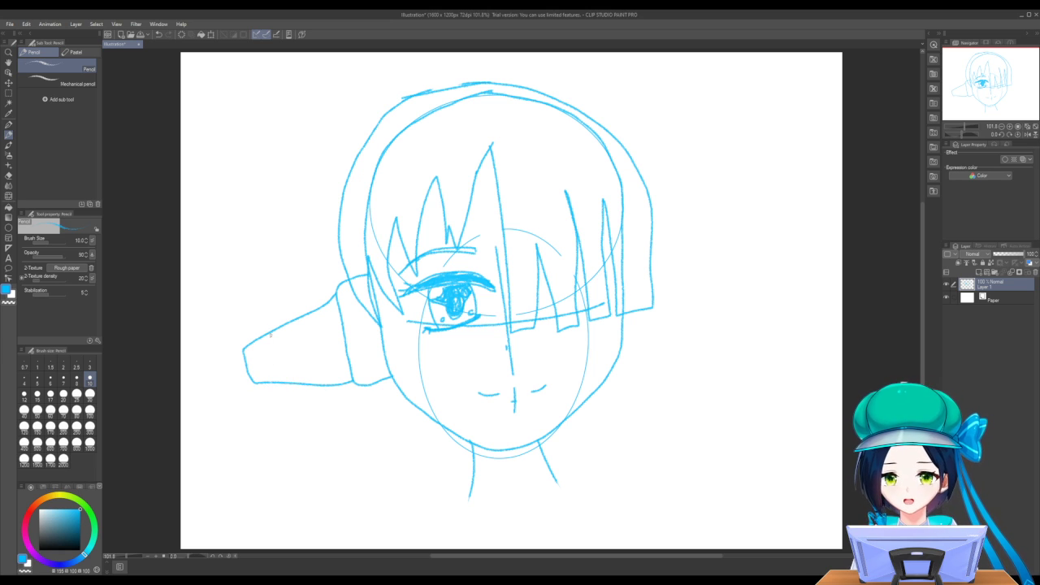
drag(273, 338, 294, 385)
drag(294, 322, 327, 383)
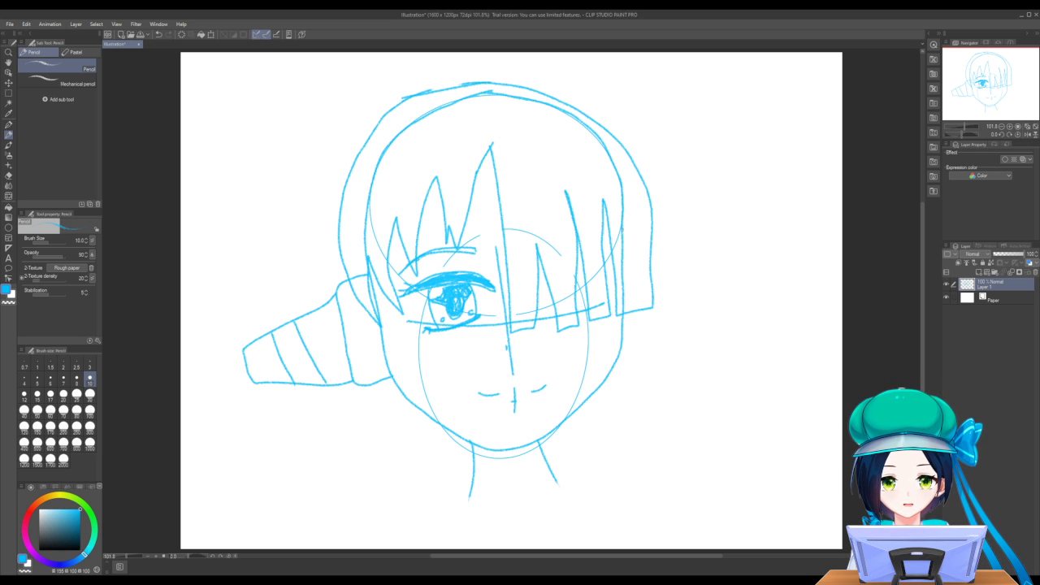
mouse_move(621, 229)
mouse_down()
mouse_move(649, 248)
mouse_move(637, 326)
mouse_move(651, 311)
mouse_move(705, 336)
mouse_move(743, 329)
mouse_move(752, 291)
mouse_move(738, 271)
mouse_move(640, 247)
mouse_move(667, 315)
mouse_up()
drag(727, 268, 696, 335)
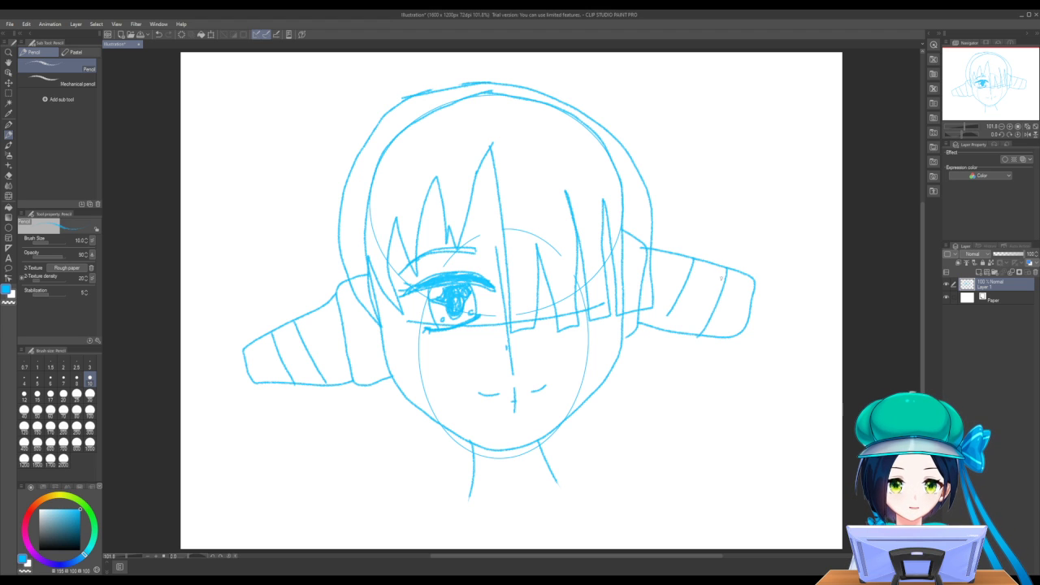
drag(676, 298, 648, 328)
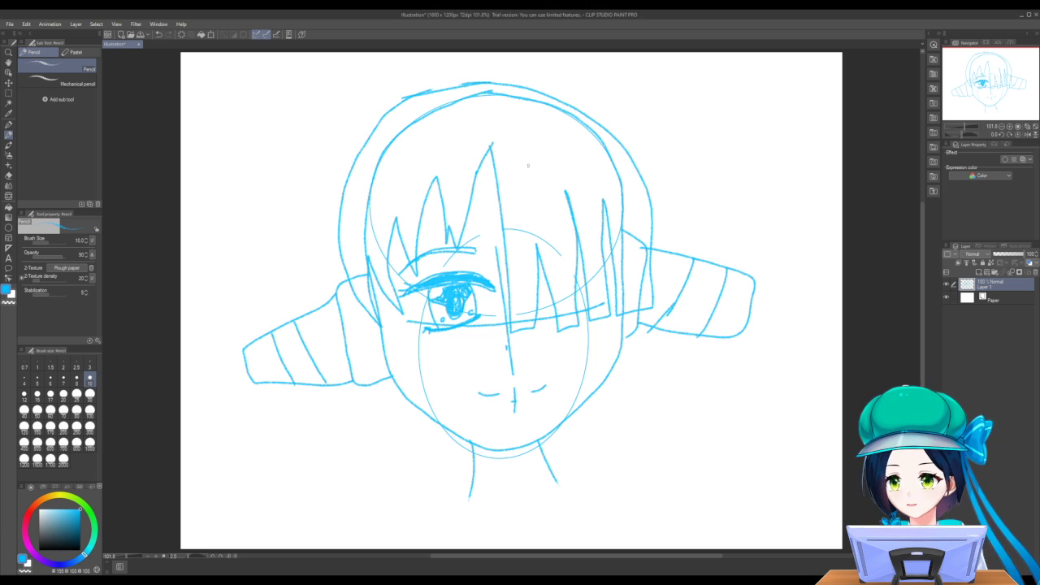
mouse_move(340, 246)
mouse_down()
mouse_move(260, 290)
mouse_move(244, 328)
mouse_move(250, 377)
mouse_move(303, 411)
mouse_move(405, 409)
mouse_move(341, 421)
mouse_move(275, 414)
mouse_move(232, 375)
mouse_move(229, 349)
mouse_move(252, 299)
mouse_move(340, 235)
mouse_up()
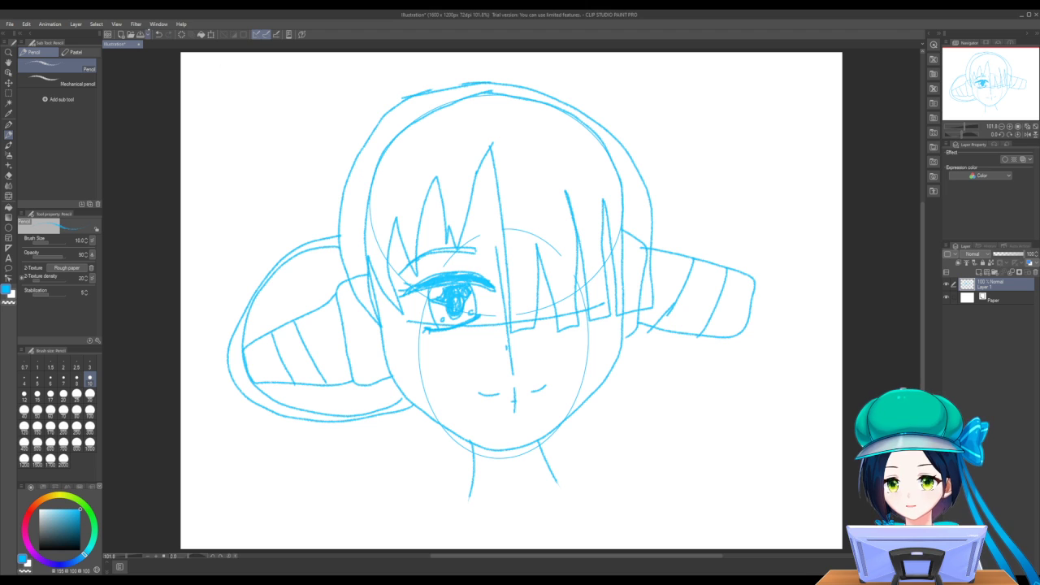
click(160, 34)
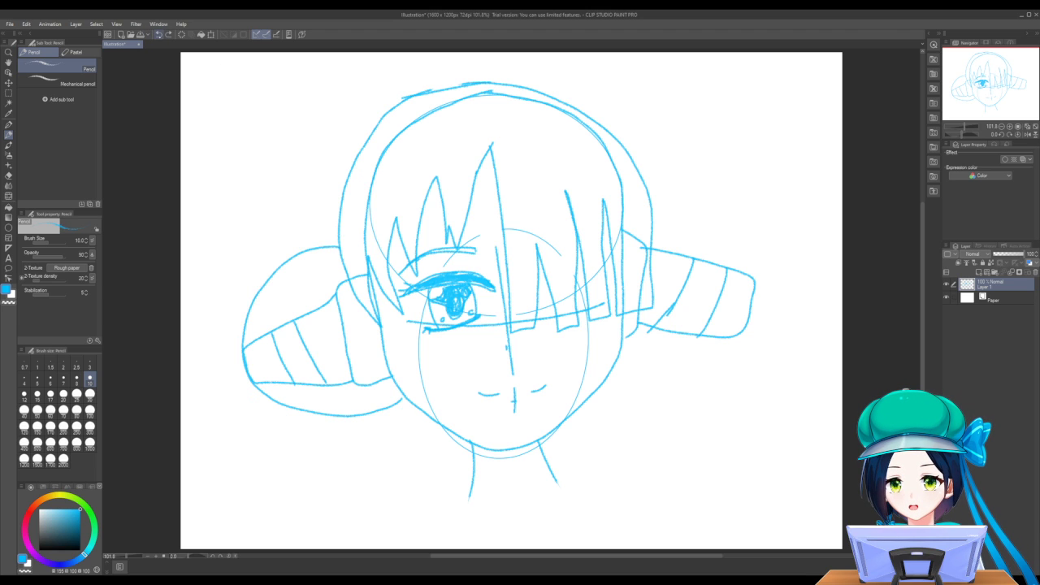
click(160, 35)
click(159, 34)
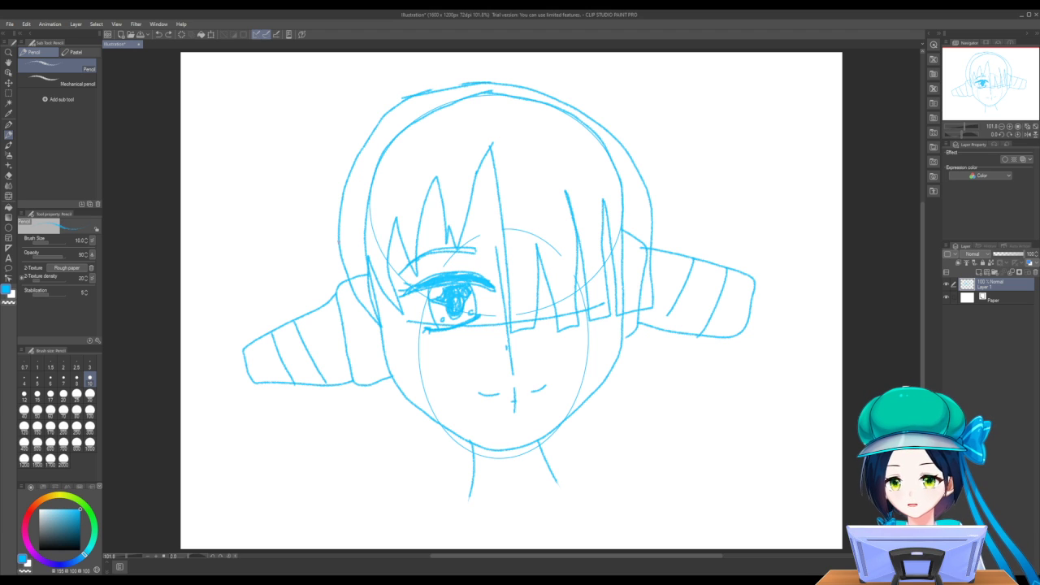
Draw a wide double-outlined loop around the striped piece on the visible eye's side and two curved strand lines descending beside the neck
mouse_move(338, 240)
mouse_down()
mouse_move(279, 251)
mouse_move(258, 268)
mouse_move(217, 358)
mouse_move(221, 426)
mouse_move(252, 462)
mouse_move(290, 479)
mouse_move(369, 465)
mouse_move(406, 390)
mouse_move(394, 384)
mouse_move(319, 429)
mouse_move(276, 427)
mouse_move(246, 401)
mouse_move(249, 340)
mouse_move(270, 301)
mouse_move(290, 282)
mouse_move(351, 265)
mouse_up()
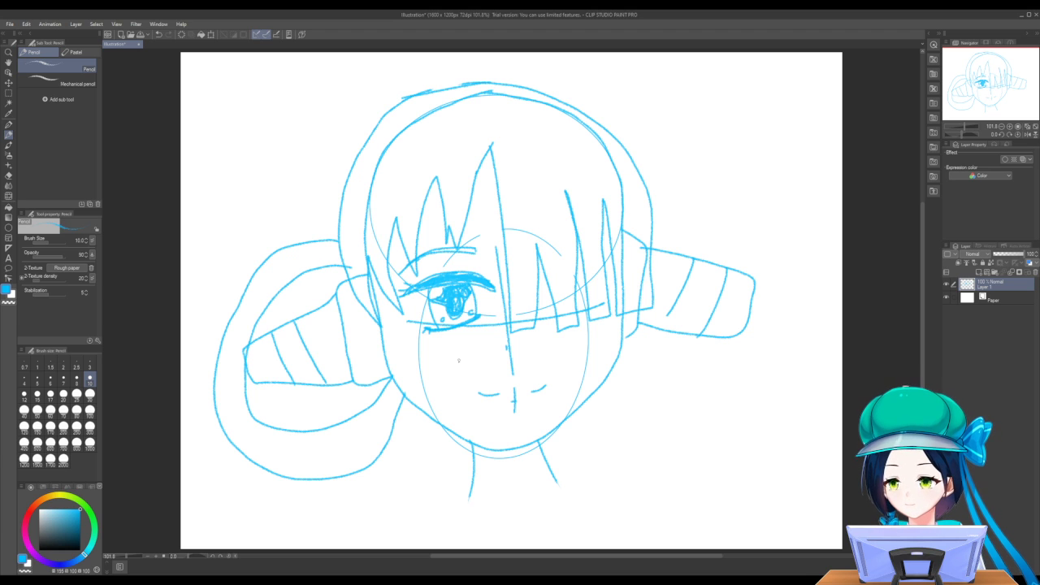
mouse_move(401, 406)
mouse_down()
mouse_move(399, 451)
mouse_move(357, 536)
mouse_up()
mouse_move(437, 419)
mouse_down()
mouse_move(435, 475)
mouse_move(400, 536)
mouse_up()
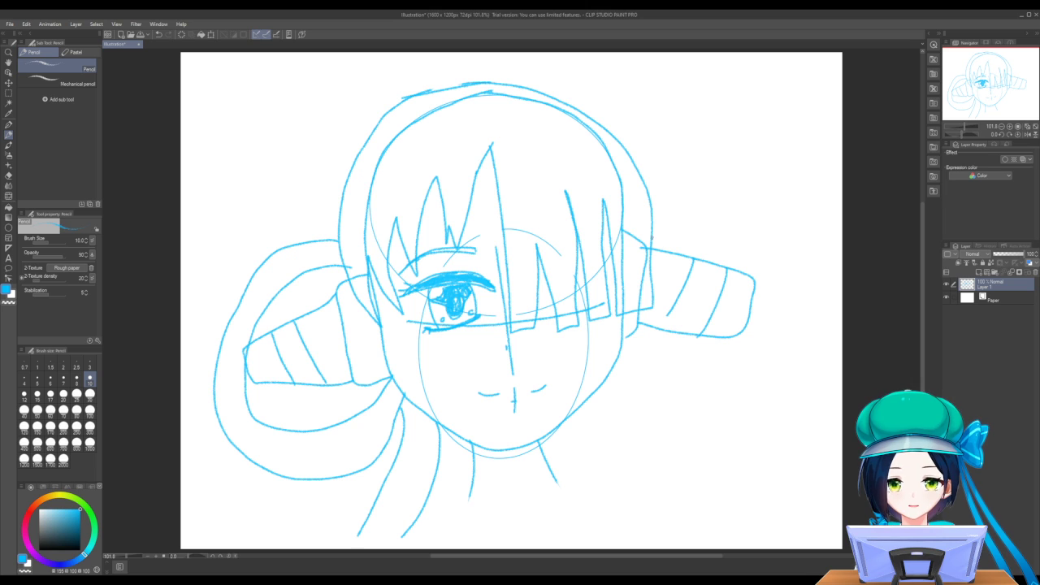
Draw a wide double-outlined loop around the striped piece on the covered eye's side and two strand lines descending beside the neck
mouse_move(653, 239)
mouse_down()
mouse_move(743, 233)
mouse_move(770, 252)
mouse_move(779, 293)
mouse_move(769, 331)
mouse_move(746, 380)
mouse_move(693, 407)
mouse_move(652, 409)
mouse_move(615, 381)
mouse_up()
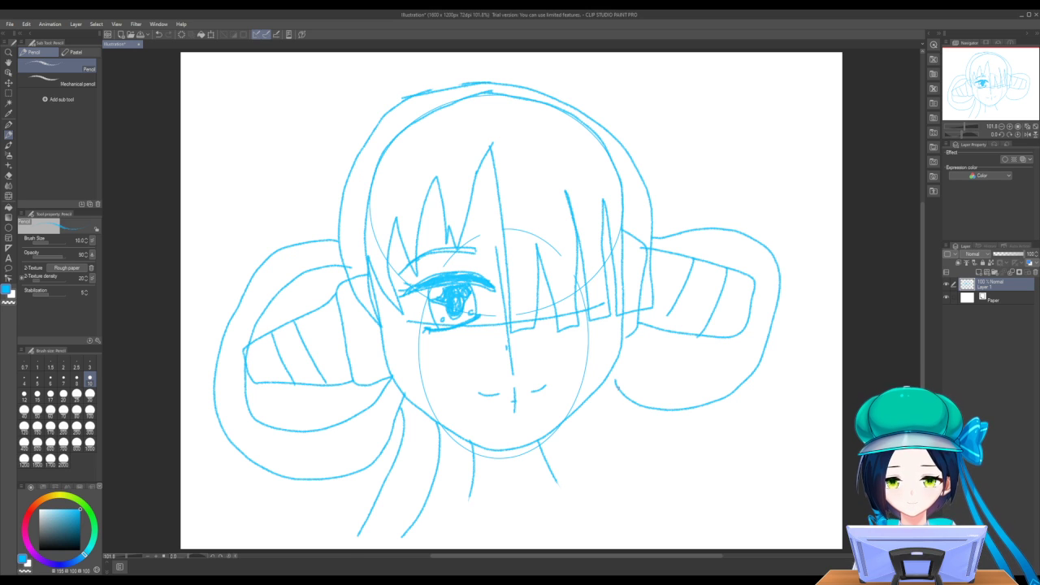
mouse_move(615, 381)
mouse_down()
mouse_move(627, 449)
mouse_move(685, 479)
mouse_move(760, 459)
mouse_move(791, 426)
mouse_move(813, 367)
mouse_move(813, 306)
mouse_move(787, 243)
mouse_move(748, 208)
mouse_move(655, 218)
mouse_up()
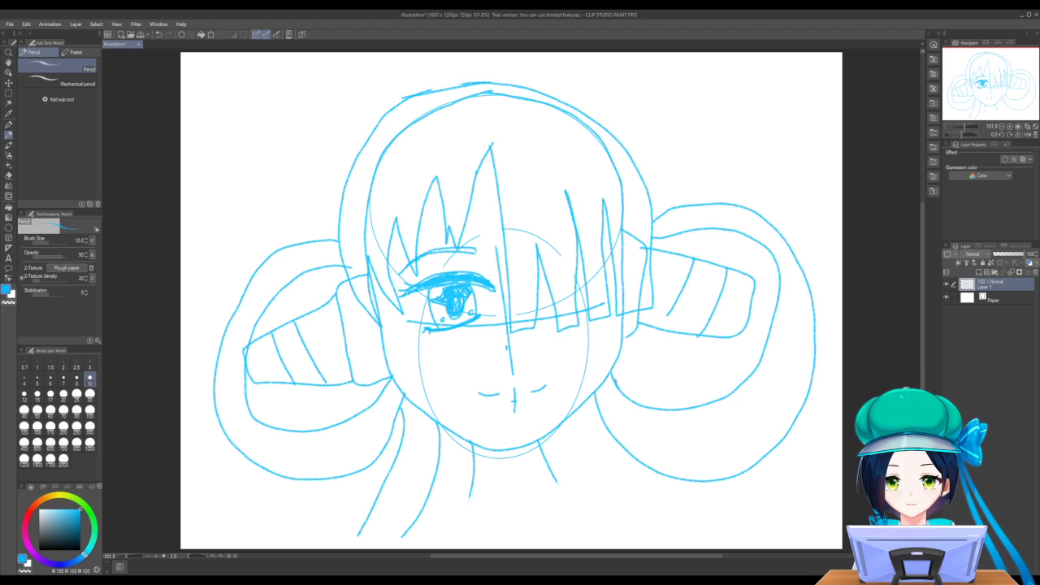
drag(609, 375, 599, 544)
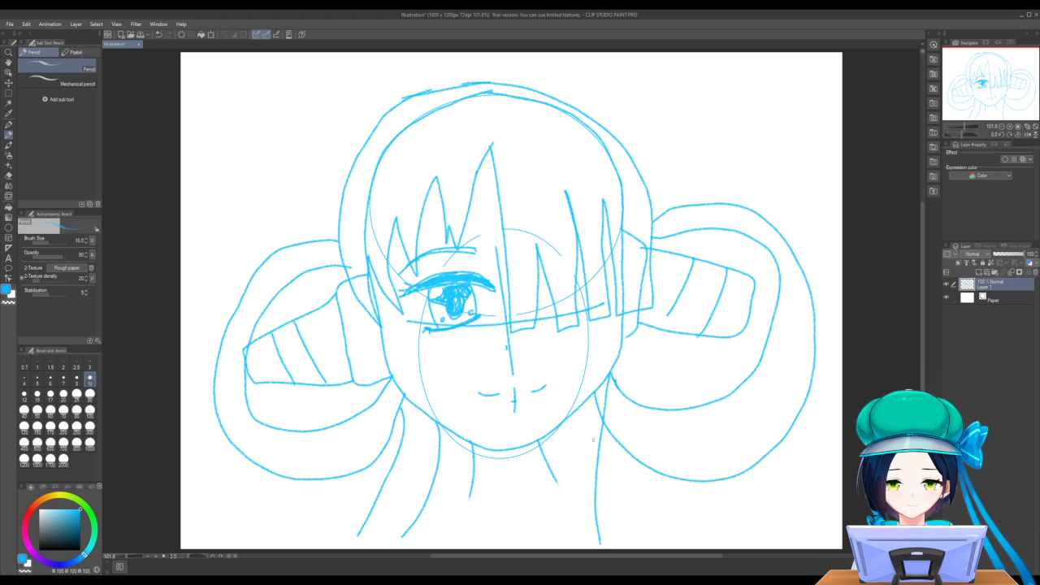
drag(579, 410, 549, 543)
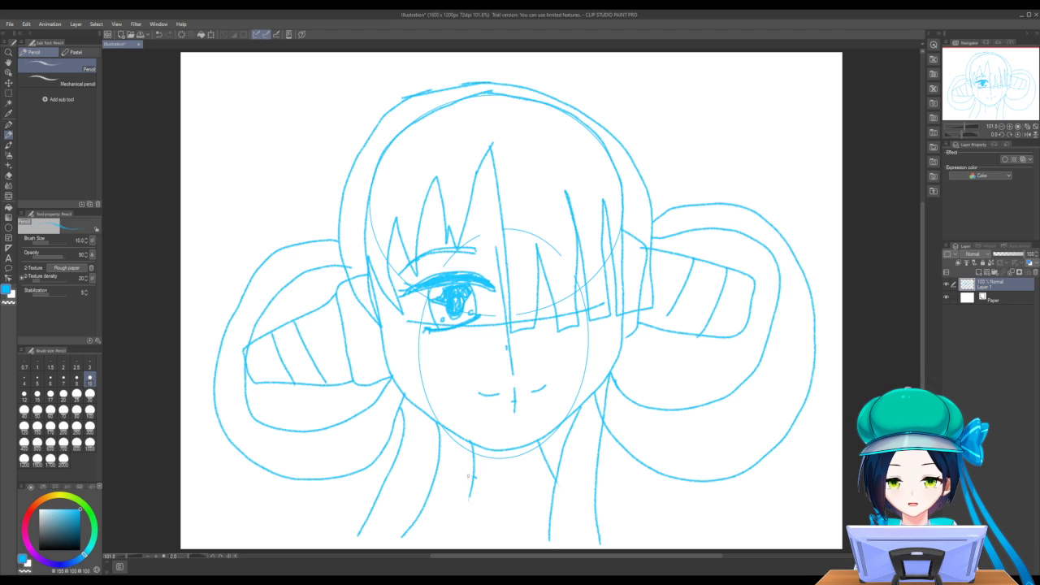
Sketch a scalloped ruffled collar around the neck with vertical fold lines running down from its edge
mouse_move(469, 477)
mouse_down()
mouse_move(465, 492)
mouse_move(498, 501)
mouse_move(557, 493)
mouse_move(573, 477)
mouse_move(551, 470)
mouse_up()
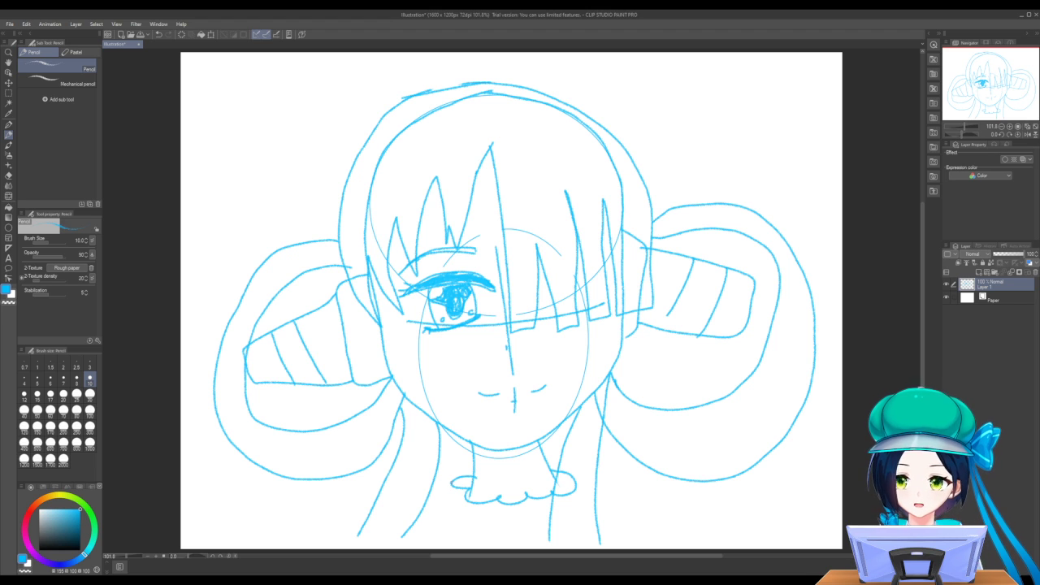
mouse_move(451, 487)
mouse_down()
mouse_move(457, 519)
mouse_move(557, 520)
mouse_up()
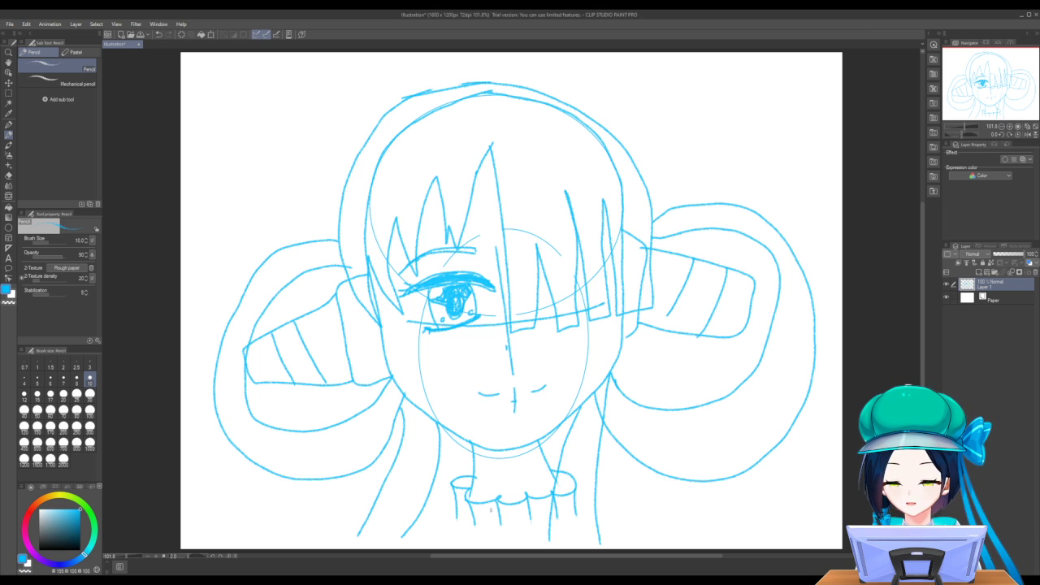
mouse_move(474, 520)
mouse_down()
mouse_move(481, 550)
mouse_move(504, 550)
mouse_up()
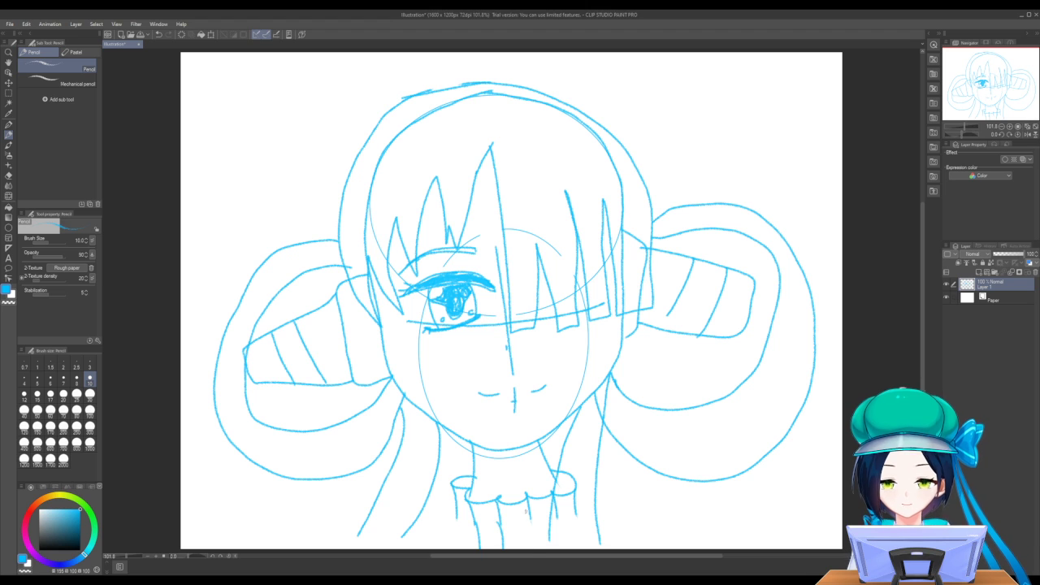
drag(528, 510, 533, 549)
mouse_move(558, 503)
mouse_down()
mouse_move(561, 551)
mouse_move(579, 532)
mouse_up()
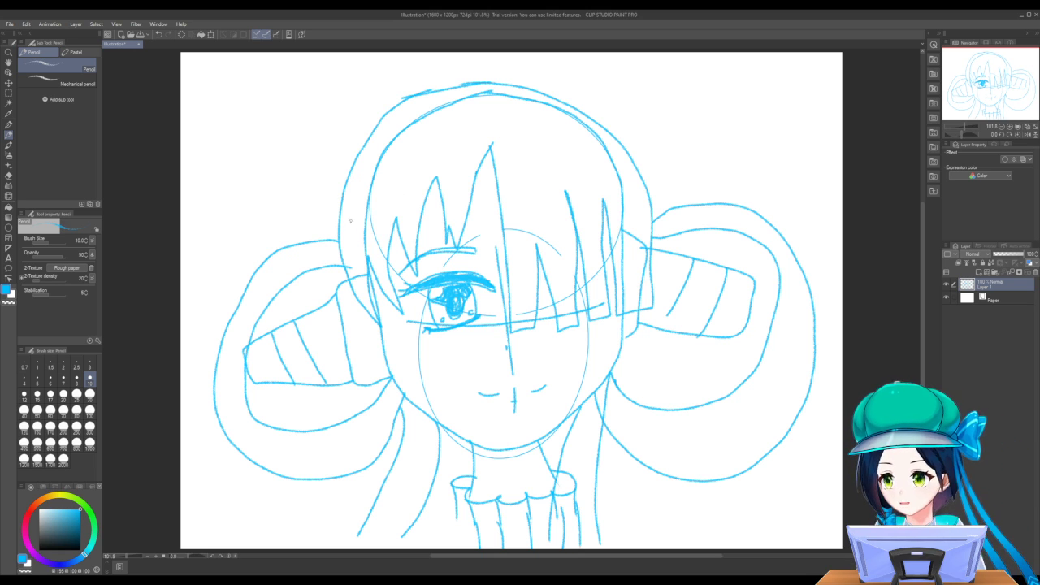
Add a third contour line to each side loop, outside the one by the visible eye and inside the opposite one
mouse_move(341, 230)
mouse_down()
mouse_move(246, 245)
mouse_move(192, 342)
mouse_move(189, 387)
mouse_move(200, 425)
mouse_move(246, 468)
mouse_move(311, 488)
mouse_move(366, 461)
mouse_up()
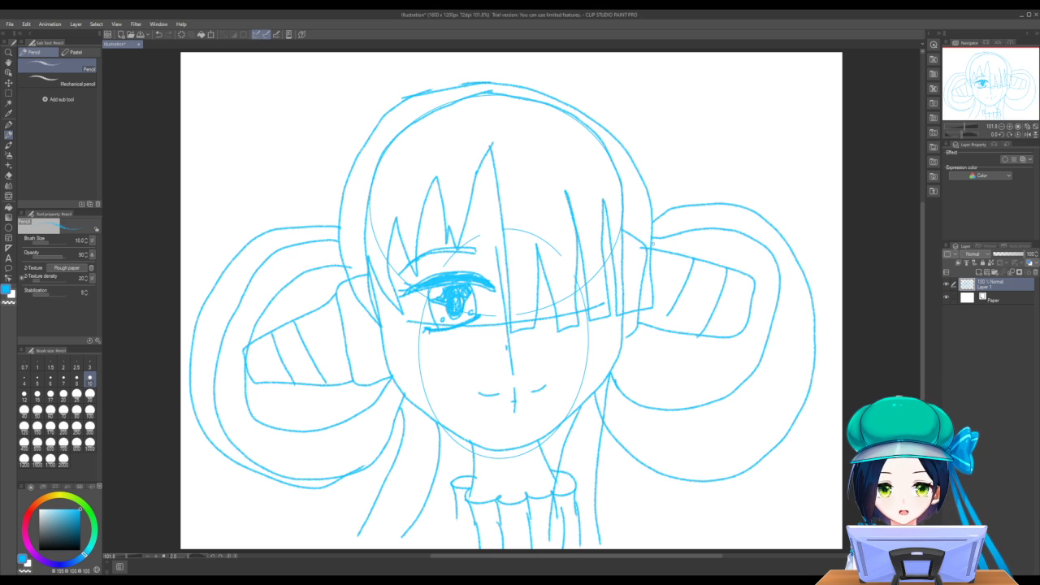
mouse_move(651, 244)
mouse_down()
mouse_move(725, 269)
mouse_move(752, 299)
mouse_up()
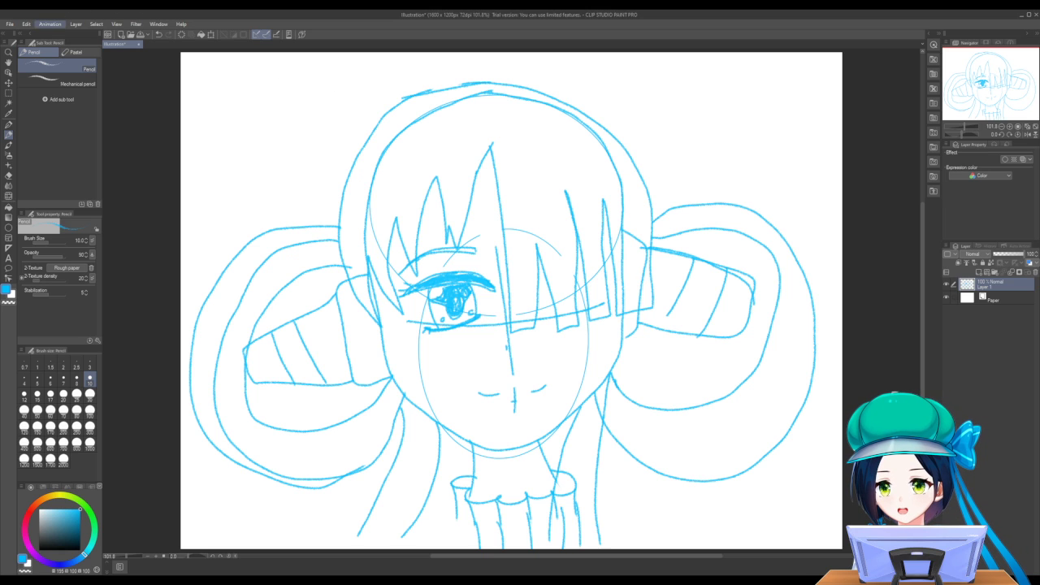
key(ctrl+z)
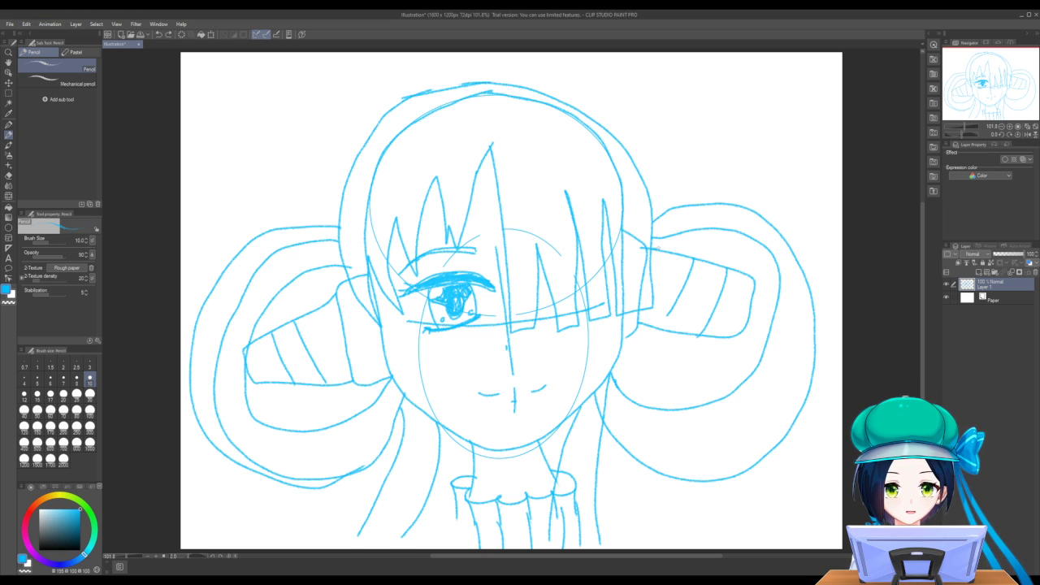
mouse_move(656, 247)
mouse_down()
mouse_move(730, 259)
mouse_move(751, 271)
mouse_move(758, 304)
mouse_move(742, 342)
mouse_move(700, 382)
mouse_move(616, 369)
mouse_up()
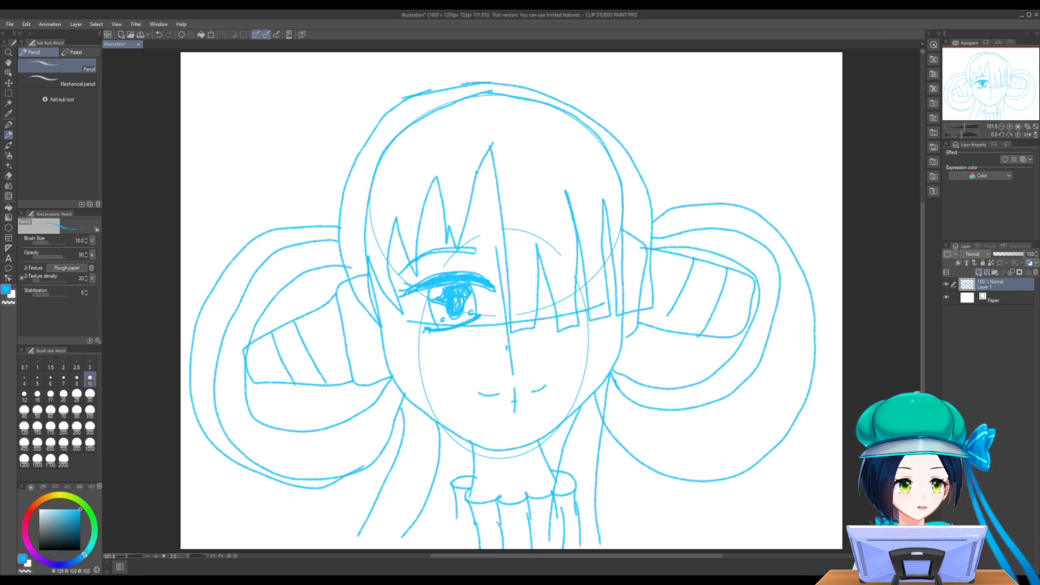
Create a new layer above the sketch layer and switch the drawing colour to red
key(ctrl+shift+n)
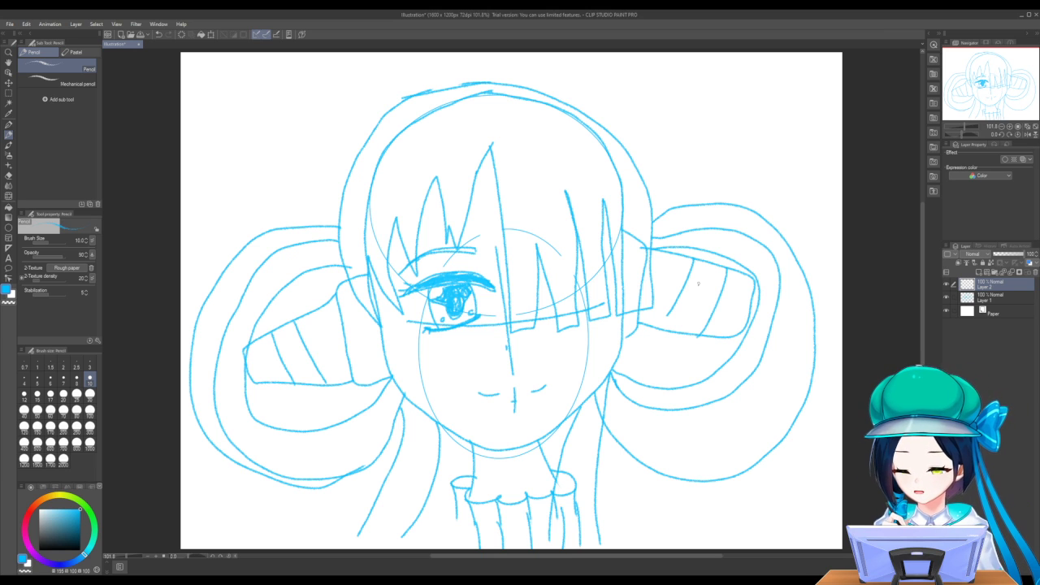
scroll(695, 288, up, 2)
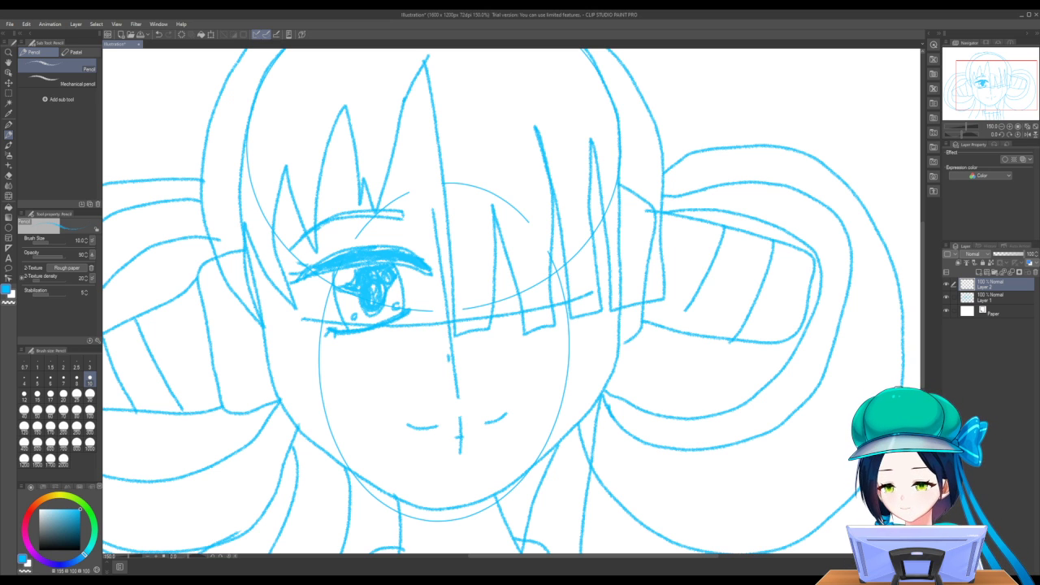
scroll(731, 321, down, 4)
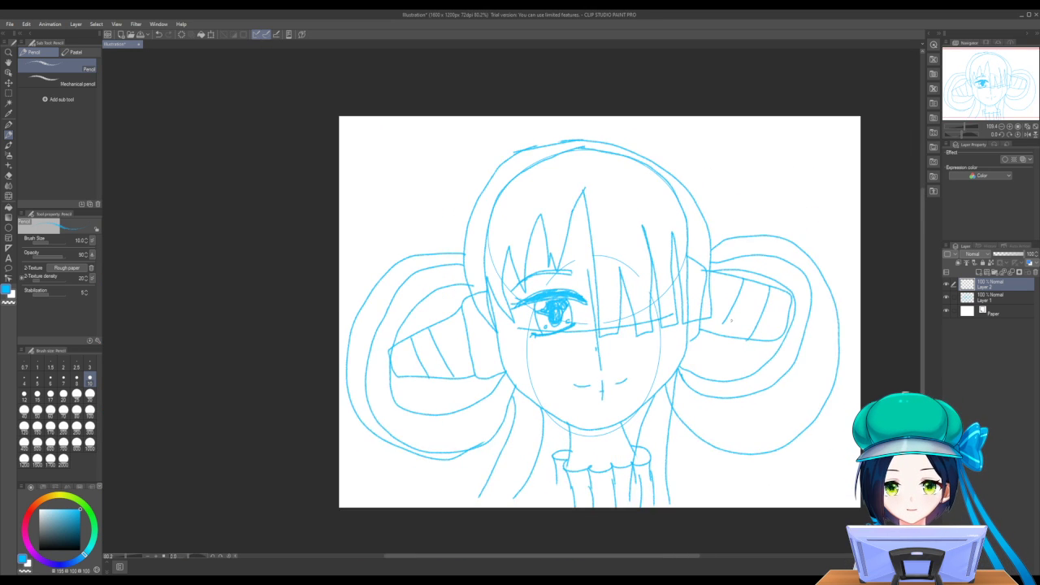
scroll(731, 321, up, 1)
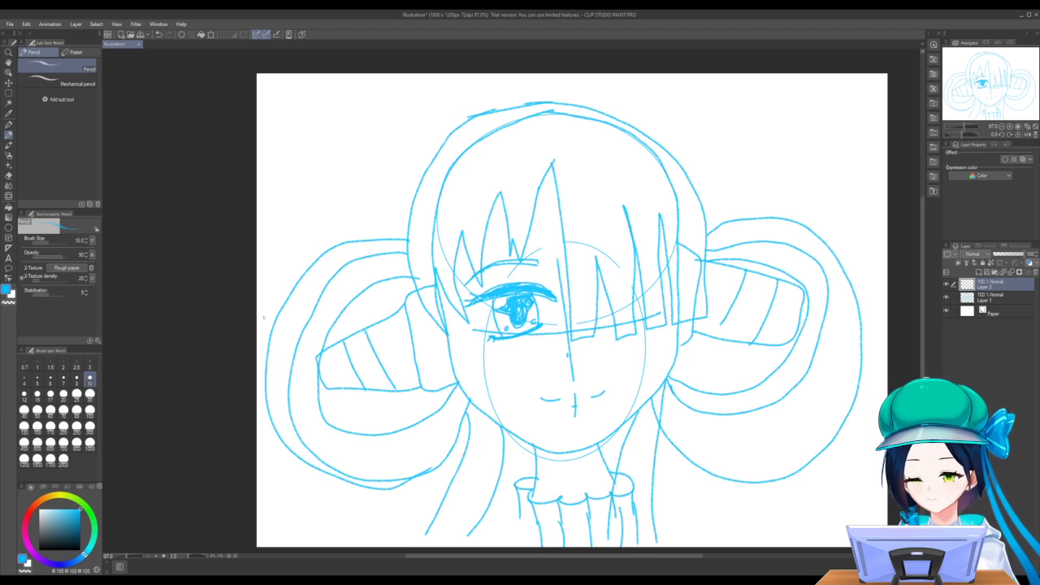
key(x)
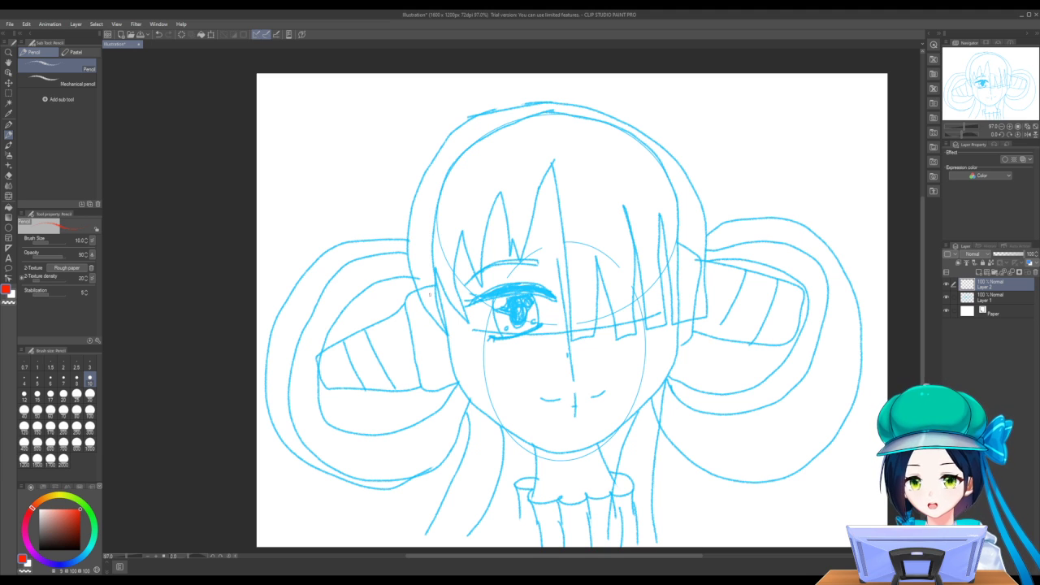
Trace the outer hair outline and the outermost fringe strands on the covered eye's side in red, undoing the innermost strand
mouse_move(448, 336)
mouse_down()
mouse_move(423, 303)
mouse_move(405, 223)
mouse_move(417, 181)
mouse_move(462, 122)
mouse_move(552, 104)
mouse_move(659, 139)
mouse_move(694, 182)
mouse_move(707, 223)
mouse_move(704, 318)
mouse_move(675, 317)
mouse_move(660, 216)
mouse_move(666, 322)
mouse_move(643, 325)
mouse_move(650, 297)
mouse_move(635, 216)
mouse_up()
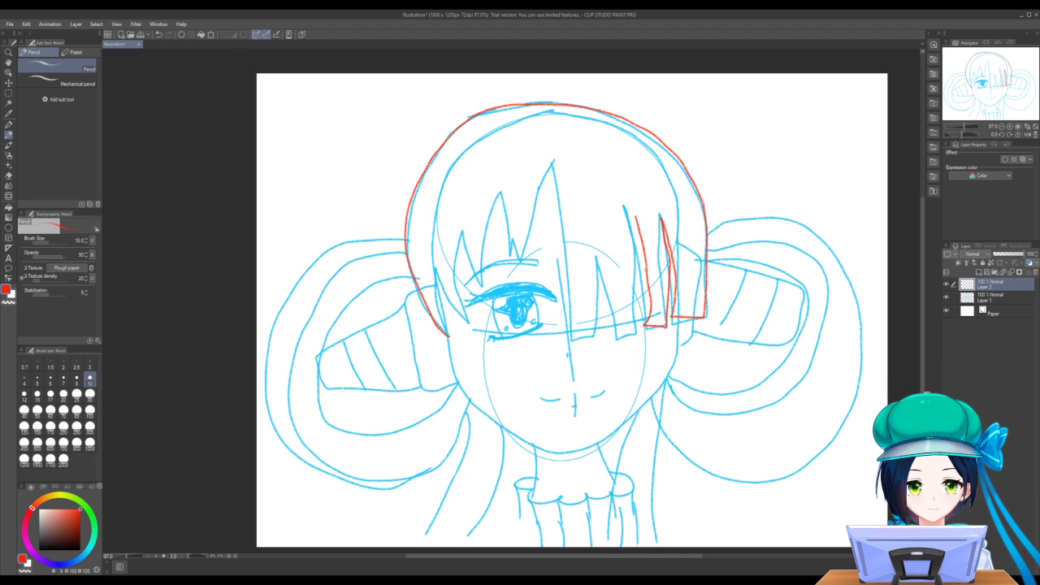
mouse_move(647, 268)
mouse_down()
mouse_move(645, 307)
mouse_move(625, 339)
mouse_move(606, 335)
mouse_move(622, 326)
mouse_move(610, 305)
mouse_move(599, 215)
mouse_up()
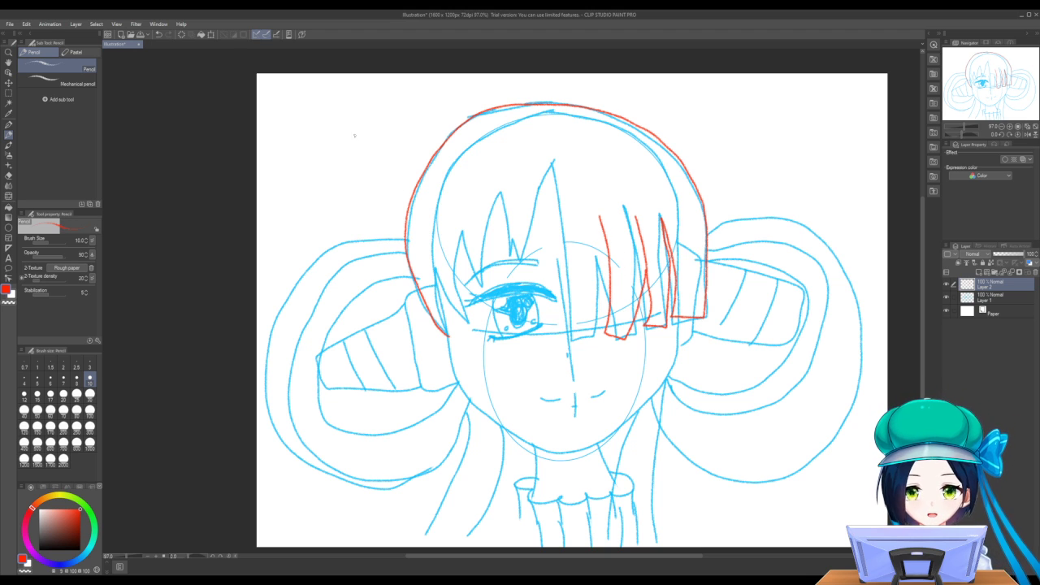
click(160, 34)
click(160, 34)
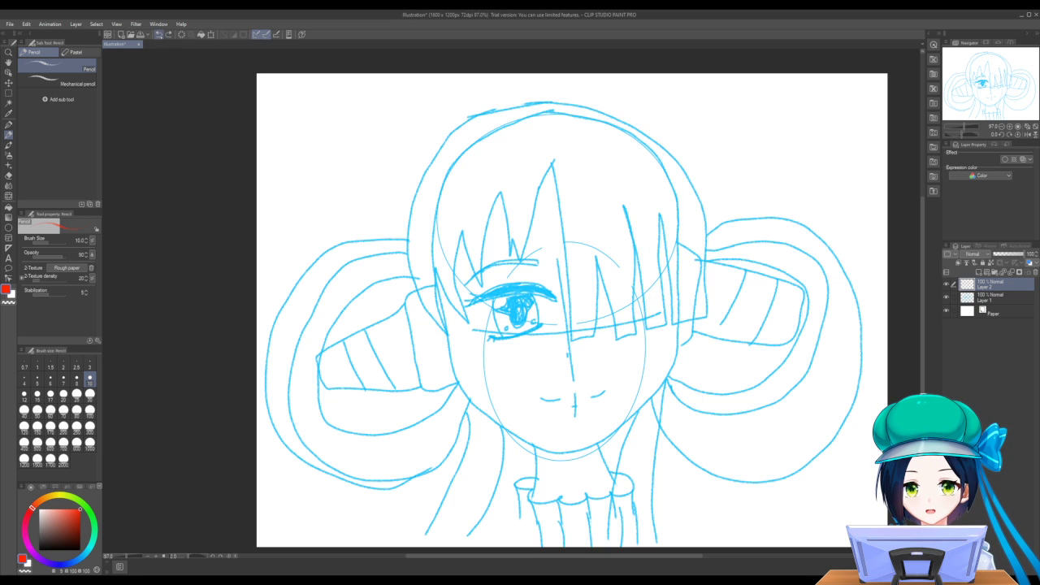
click(160, 34)
click(169, 34)
click(169, 35)
click(169, 34)
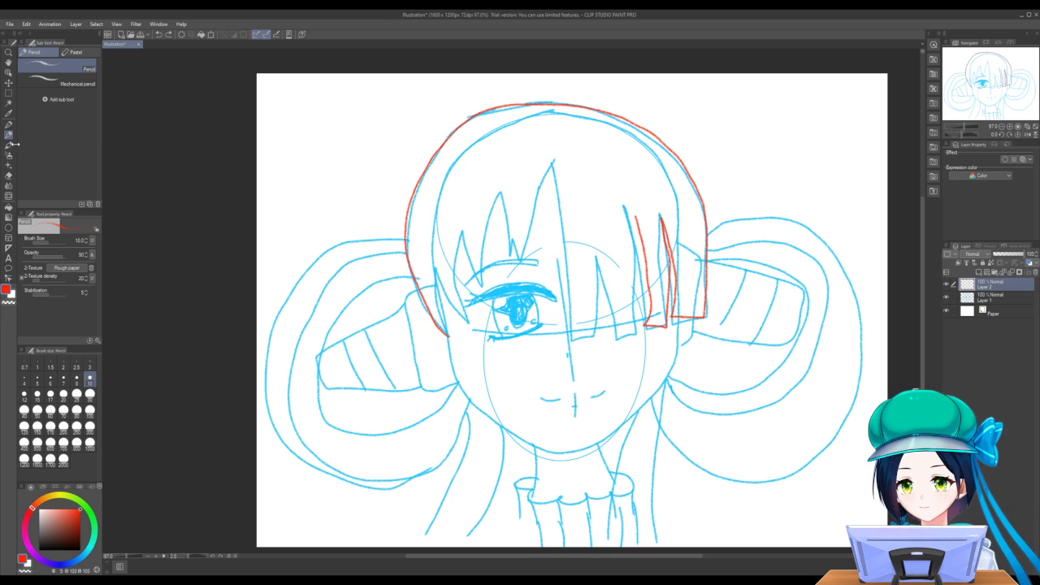
Erase the red fringe strands inside the hair's outer edge on the covered eye's side with the Hard eraser
click(9, 174)
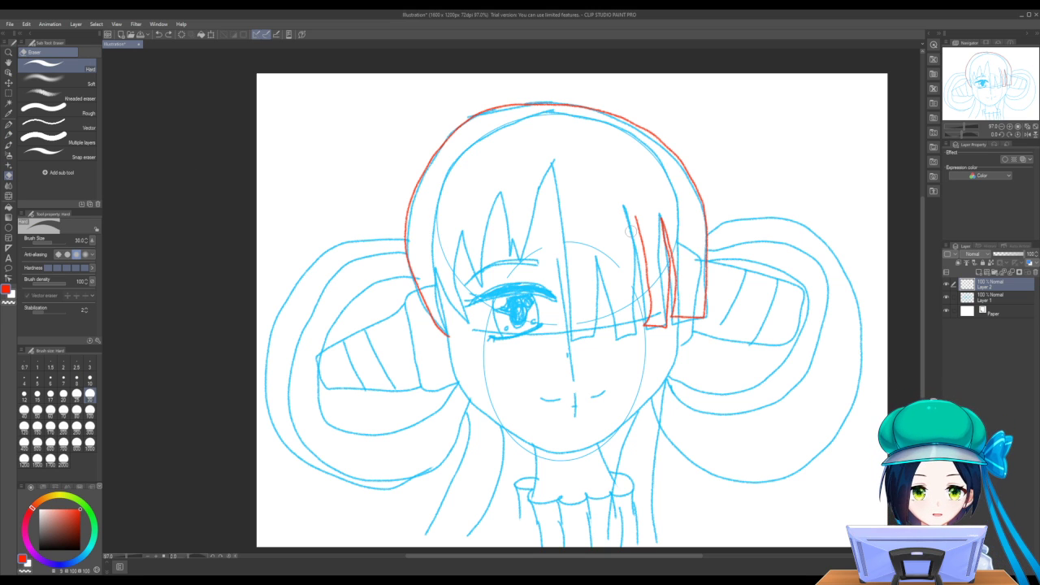
mouse_move(634, 214)
mouse_down()
mouse_move(651, 277)
mouse_move(668, 243)
mouse_move(675, 298)
mouse_move(666, 244)
mouse_up()
drag(679, 312, 679, 317)
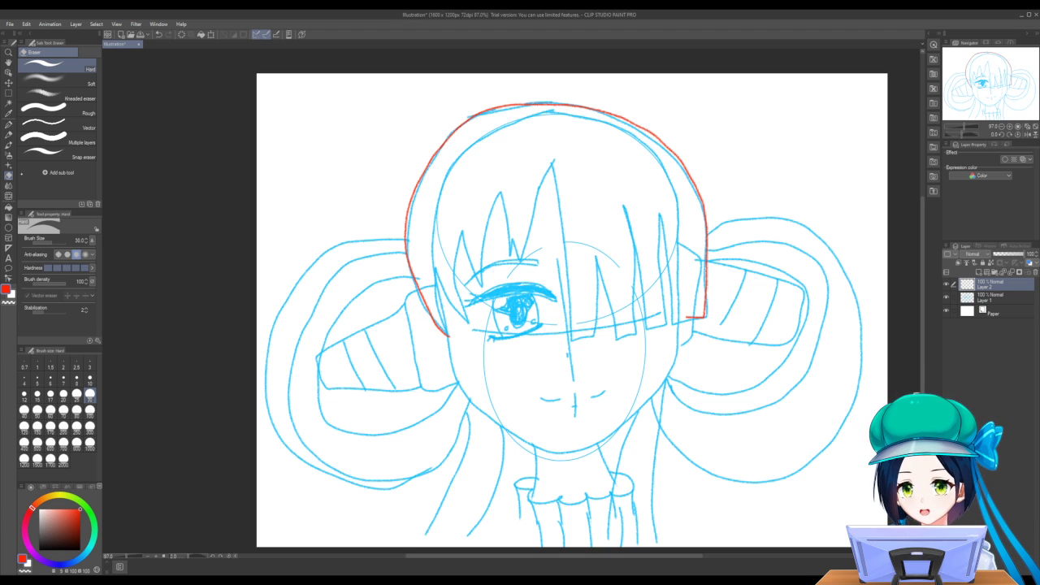
Redraw the bottom and inner edge of the outermost fringe strand in red with the Pencil
click(9, 135)
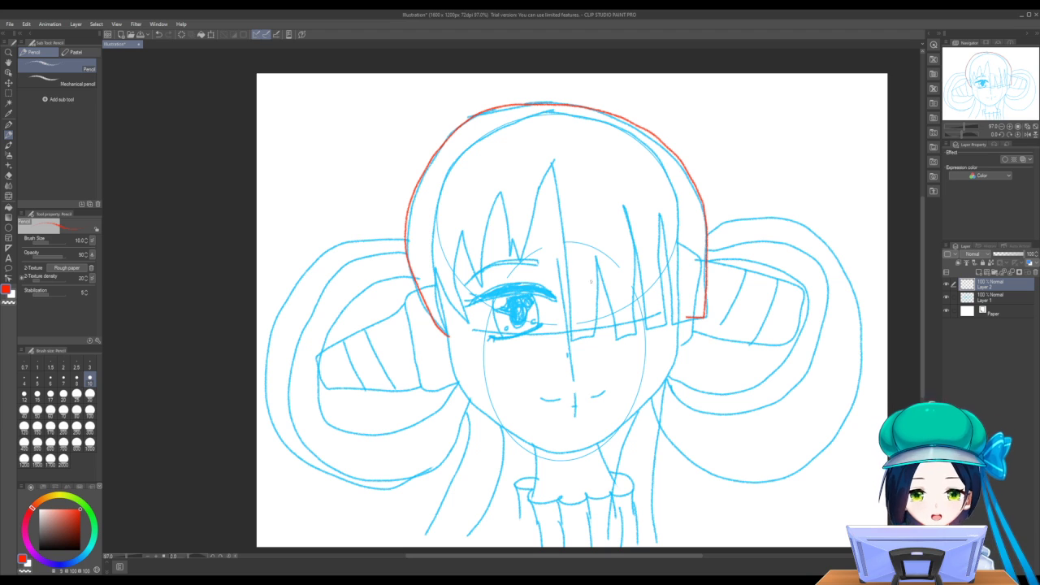
drag(694, 317, 677, 317)
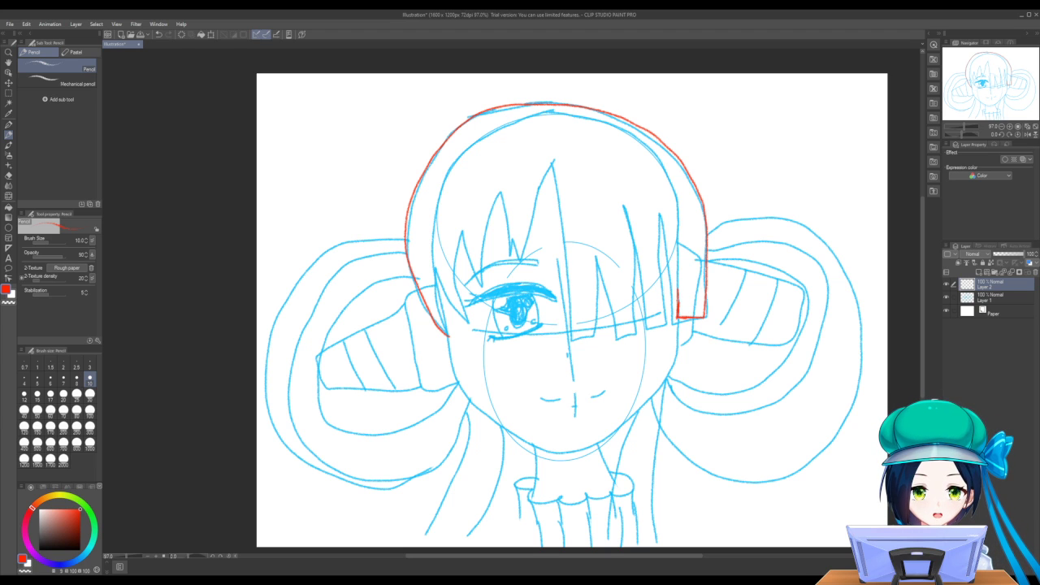
drag(678, 276, 677, 305)
mouse_move(679, 249)
mouse_down()
mouse_move(677, 287)
mouse_move(677, 273)
mouse_up()
drag(680, 223, 677, 267)
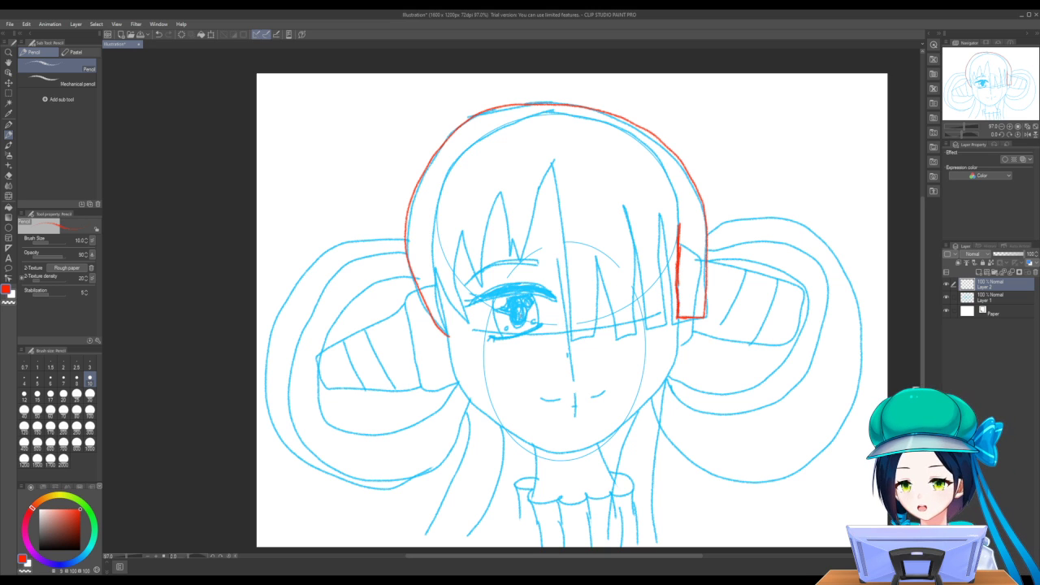
Trace the jagged fringe points beside and above the visible eye in red
drag(442, 314, 454, 341)
mouse_move(438, 286)
mouse_down()
mouse_move(448, 328)
mouse_move(450, 299)
mouse_move(471, 326)
mouse_up()
drag(456, 281, 463, 312)
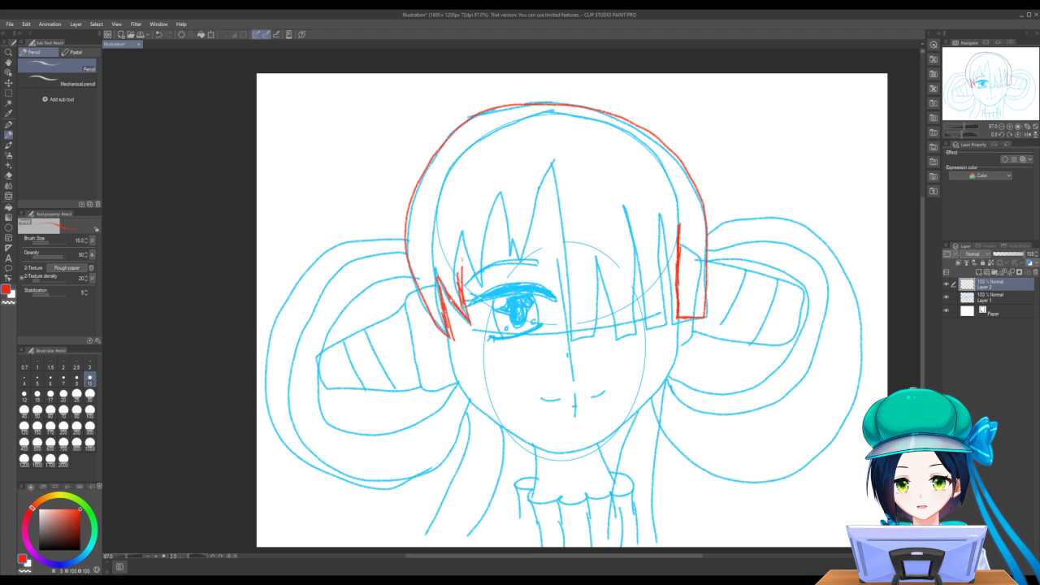
mouse_move(462, 245)
mouse_down()
mouse_move(464, 290)
mouse_move(460, 275)
mouse_move(471, 273)
mouse_move(477, 294)
mouse_move(482, 284)
mouse_up()
mouse_move(492, 213)
mouse_down()
mouse_move(484, 264)
mouse_move(492, 226)
mouse_up()
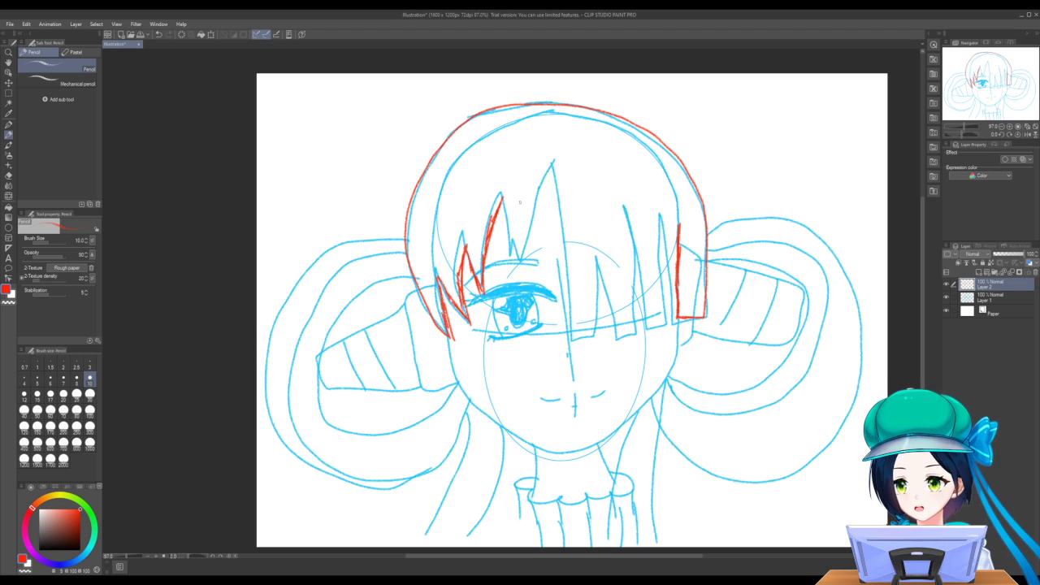
mouse_move(503, 198)
mouse_down()
mouse_move(506, 260)
mouse_move(527, 256)
mouse_up()
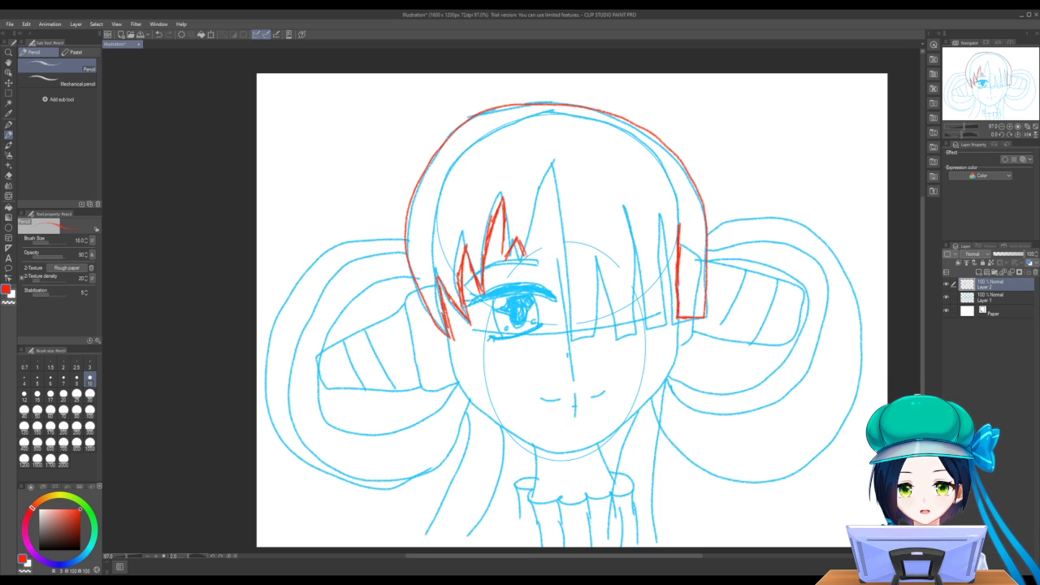
Trace the tall central fringe peak and the flat-tipped strands over the covered eye in red, joining the outermost strand
mouse_move(546, 204)
mouse_down()
mouse_move(527, 254)
mouse_move(535, 249)
mouse_up()
mouse_move(557, 185)
mouse_down()
mouse_move(538, 236)
mouse_move(547, 207)
mouse_up()
mouse_move(559, 158)
mouse_down()
mouse_move(543, 222)
mouse_move(559, 158)
mouse_move(572, 341)
mouse_move(593, 339)
mouse_move(599, 252)
mouse_up()
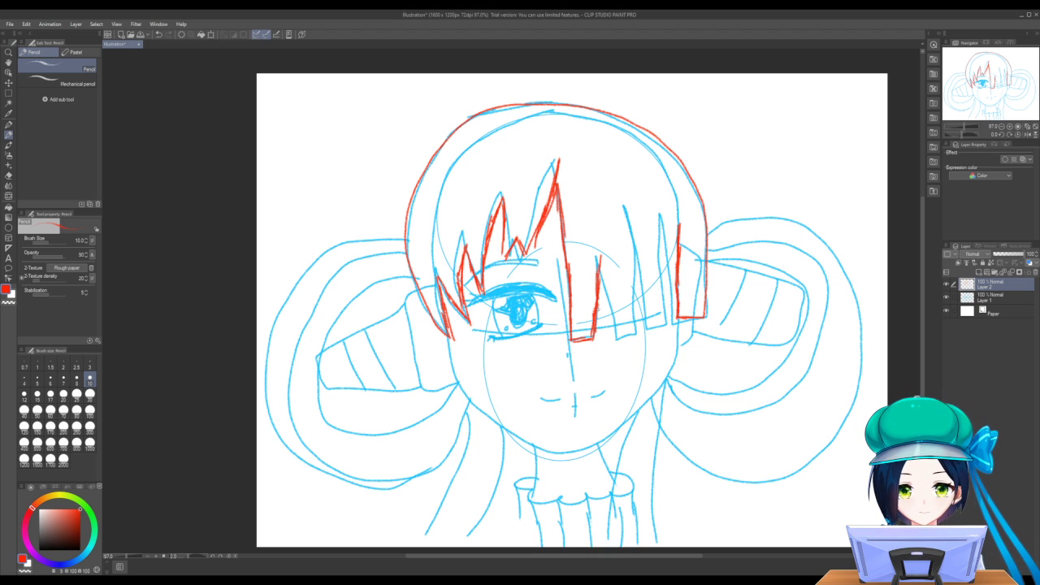
mouse_move(599, 302)
mouse_down()
mouse_move(602, 336)
mouse_move(632, 330)
mouse_move(639, 226)
mouse_move(641, 330)
mouse_move(672, 325)
mouse_move(674, 274)
mouse_up()
drag(671, 312, 677, 252)
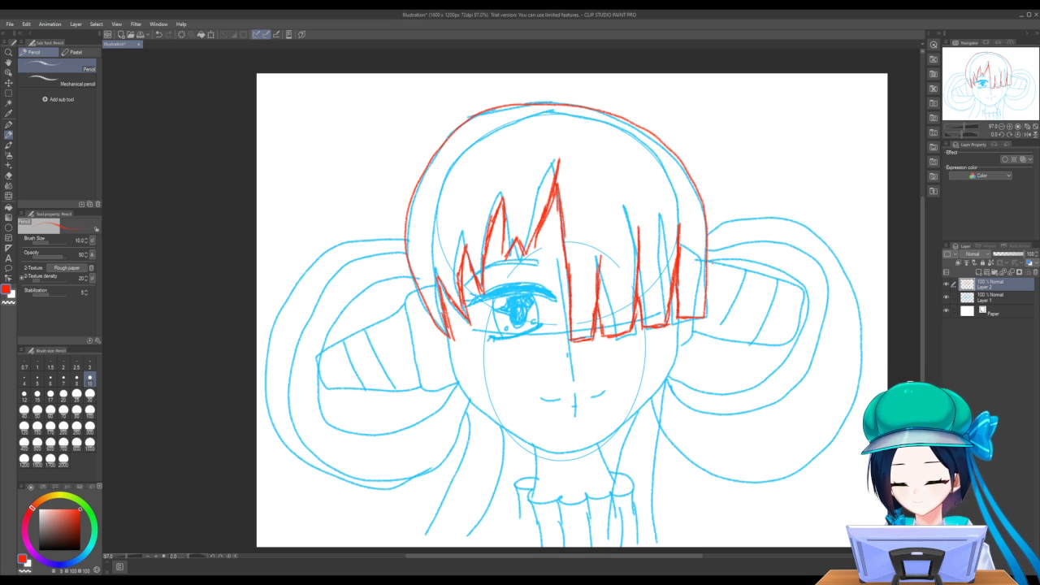
drag(502, 247, 508, 268)
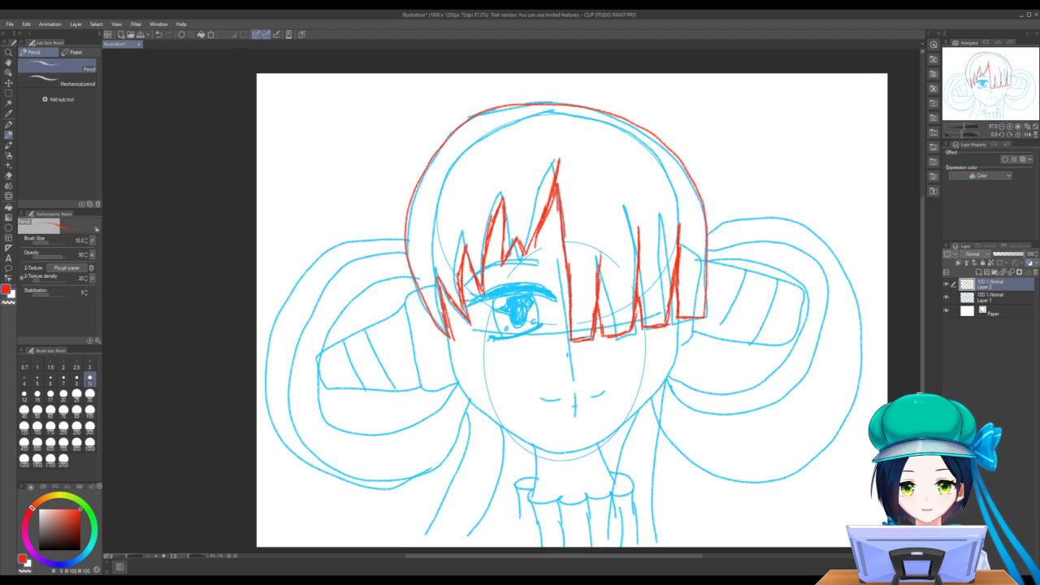
Trace the face outline from cheek to cheek around the chin and the neck line on the visible eye's side in red
mouse_move(451, 338)
mouse_down()
mouse_move(459, 390)
mouse_move(521, 422)
mouse_up()
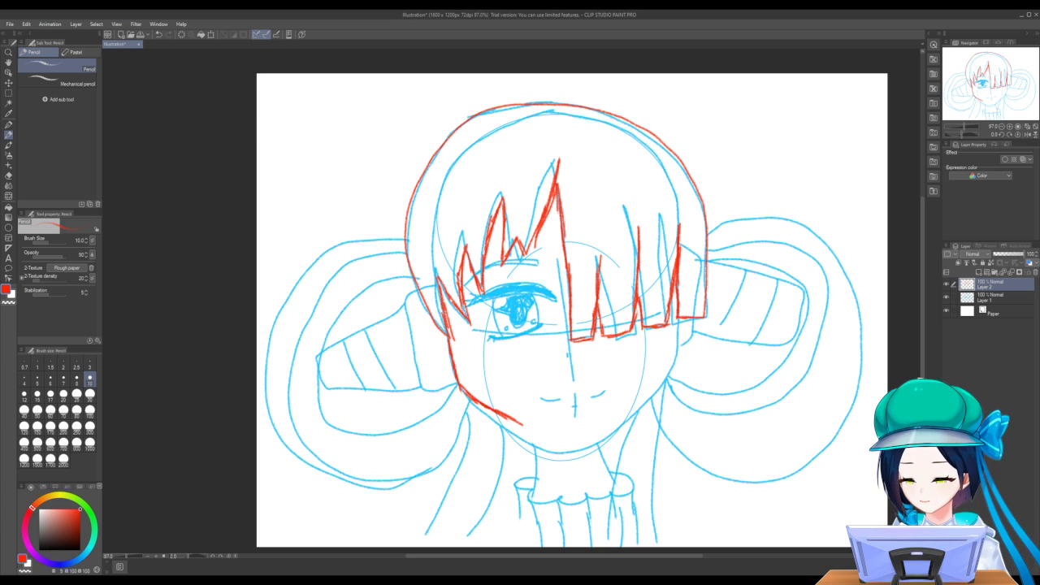
mouse_move(522, 423)
mouse_down()
mouse_move(459, 388)
mouse_move(454, 340)
mouse_move(459, 392)
mouse_move(523, 432)
mouse_move(584, 449)
mouse_move(668, 379)
mouse_move(679, 336)
mouse_up()
drag(681, 336, 684, 318)
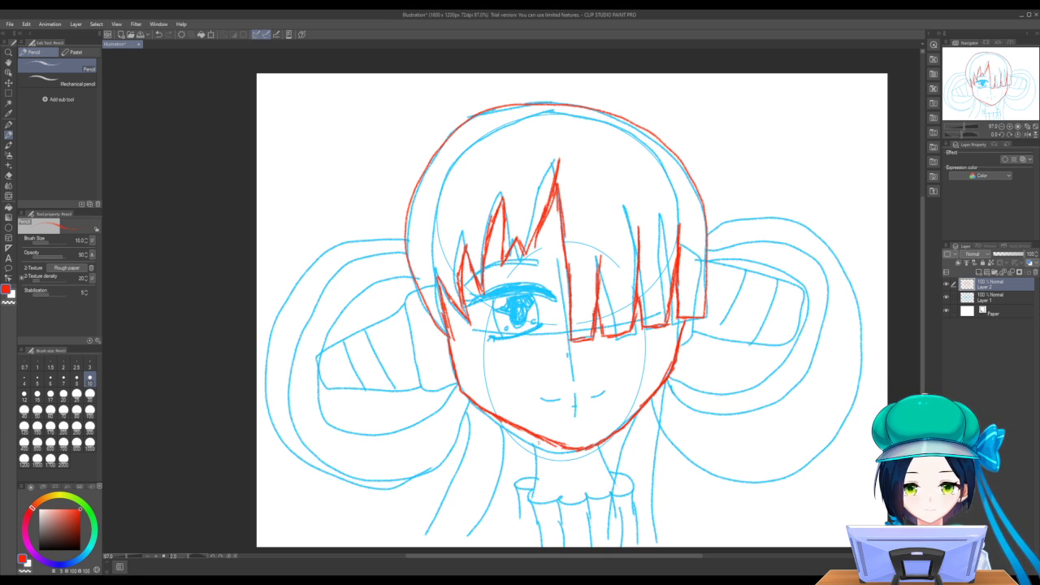
drag(544, 439, 541, 504)
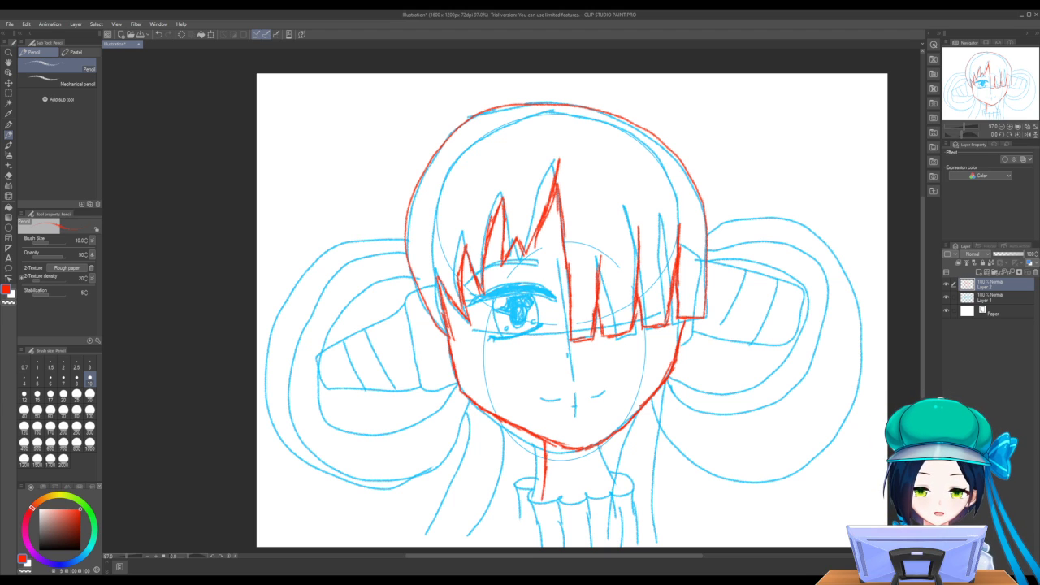
Trace the neck line on the covered eye's side in red, from the jaw to the collar
drag(600, 438, 605, 494)
drag(601, 460, 606, 497)
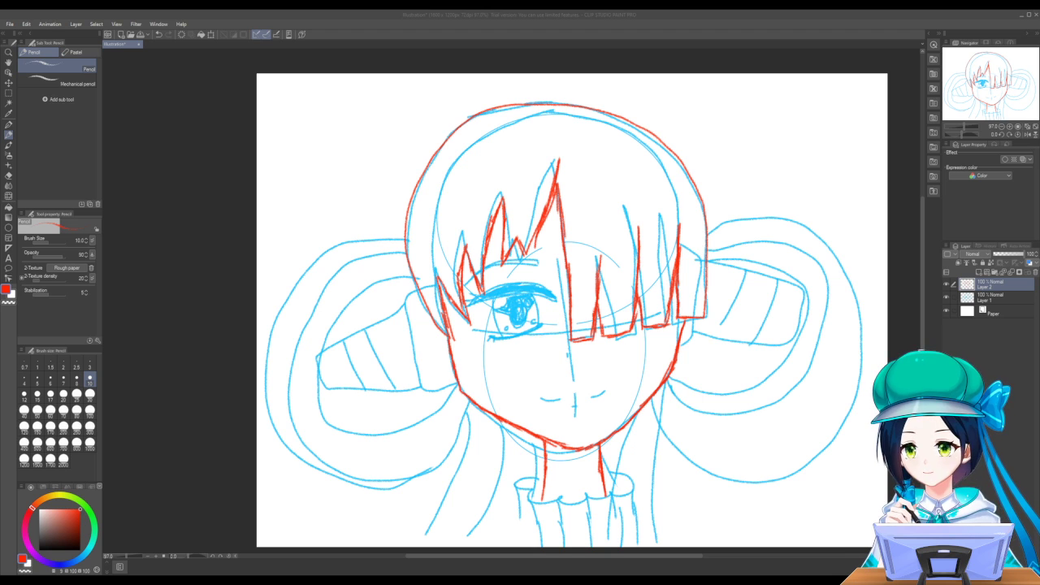
click(456, 153)
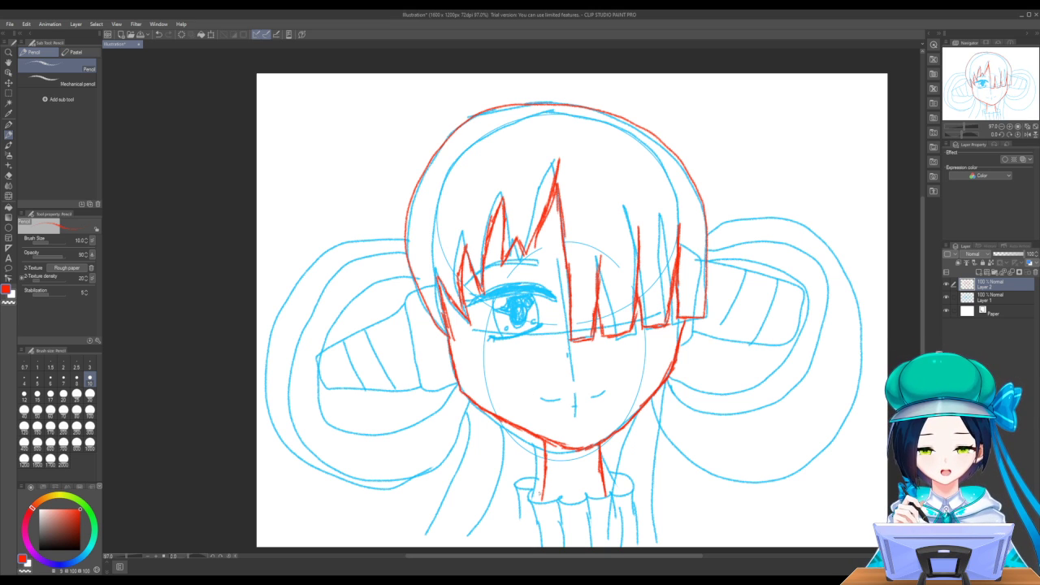
Draw the collar's scalloped ruffle in red around the neck, with its side edges and vertical folds running down to the canvas edge
mouse_move(545, 486)
mouse_down()
mouse_move(528, 510)
mouse_move(555, 518)
mouse_move(571, 520)
mouse_move(579, 506)
mouse_move(591, 517)
mouse_move(605, 503)
mouse_move(619, 515)
mouse_move(630, 507)
mouse_move(619, 489)
mouse_move(627, 502)
mouse_up()
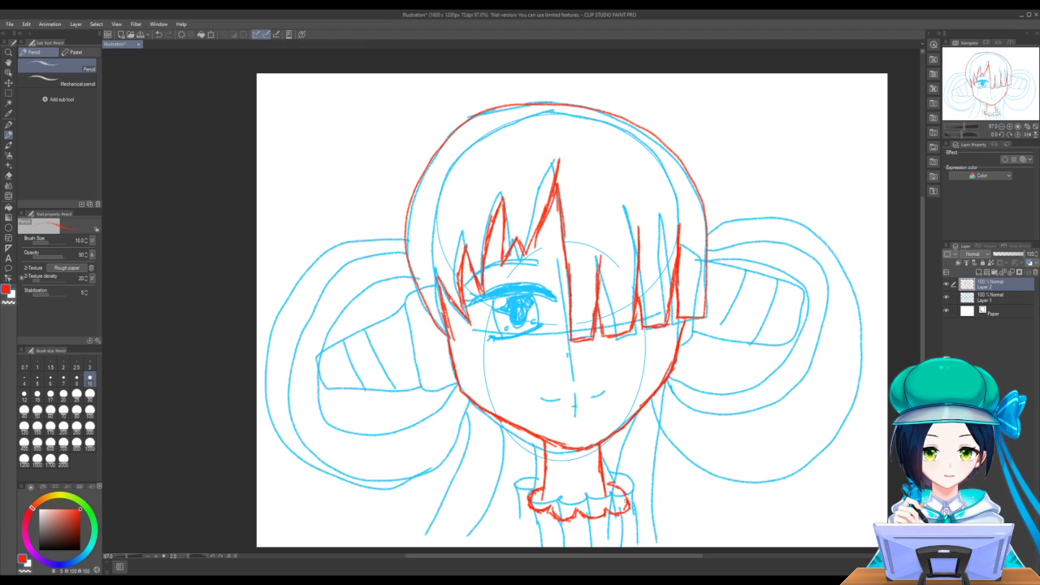
drag(528, 504, 547, 556)
drag(626, 505, 628, 547)
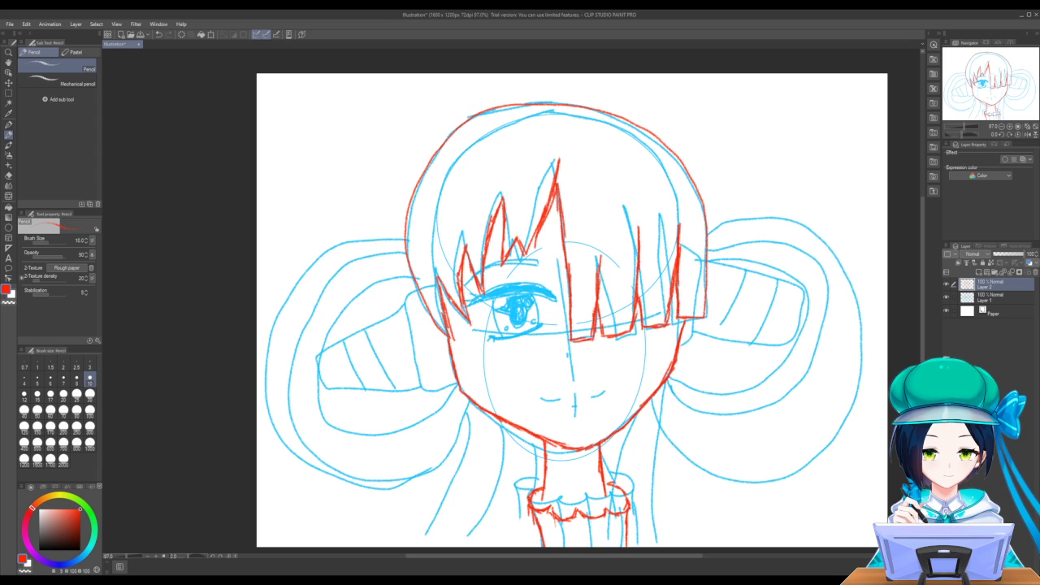
mouse_move(553, 513)
mouse_down()
mouse_move(562, 546)
mouse_move(580, 534)
mouse_move(582, 547)
mouse_up()
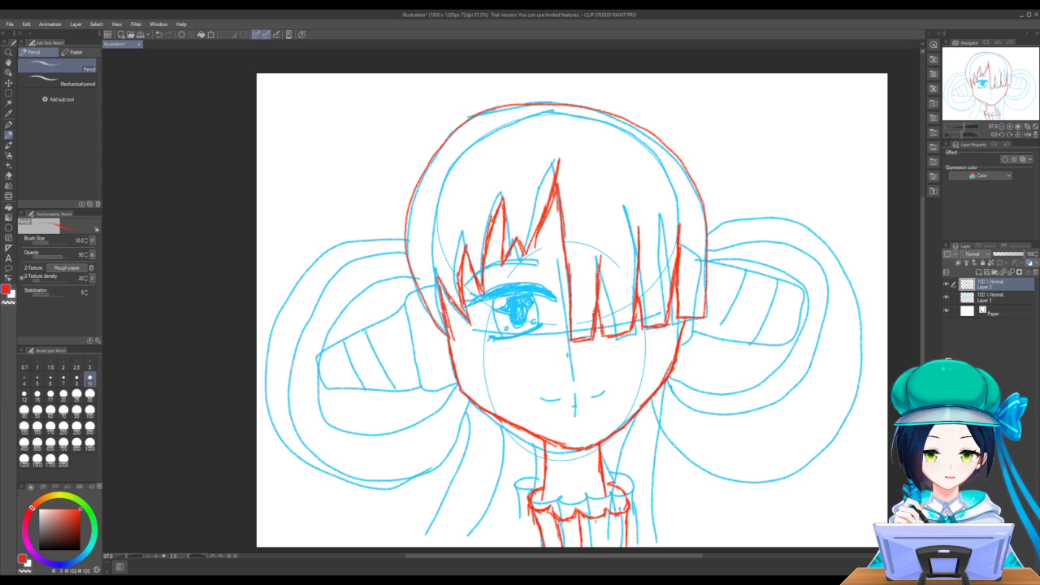
drag(604, 511, 607, 551)
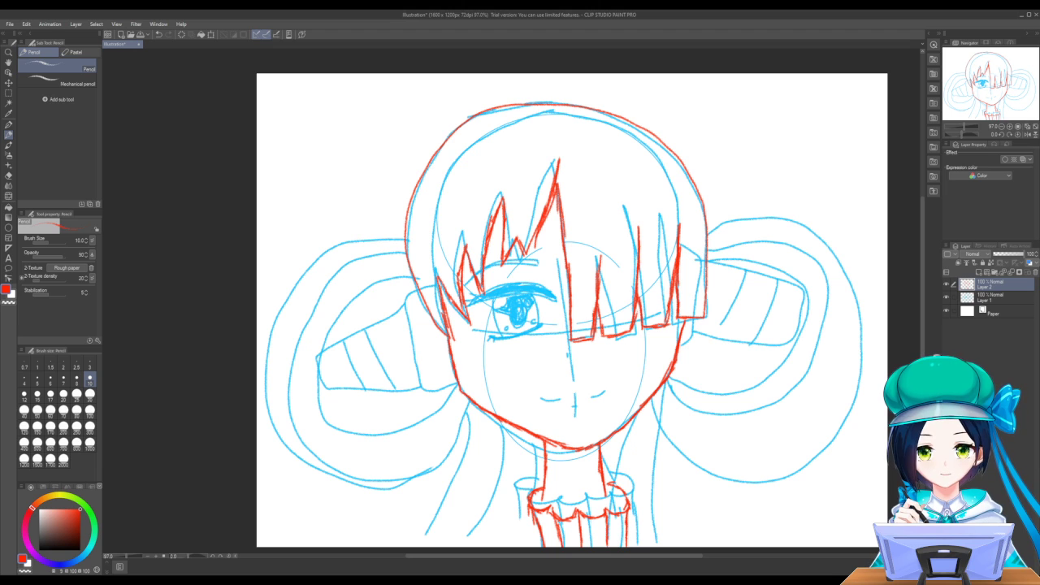
Outline the bands beside both cheeks and the tapered bun with its strand lines on the visible eye's side in red
mouse_move(420, 291)
mouse_down()
mouse_move(396, 297)
mouse_move(417, 379)
mouse_move(441, 397)
mouse_move(457, 392)
mouse_up()
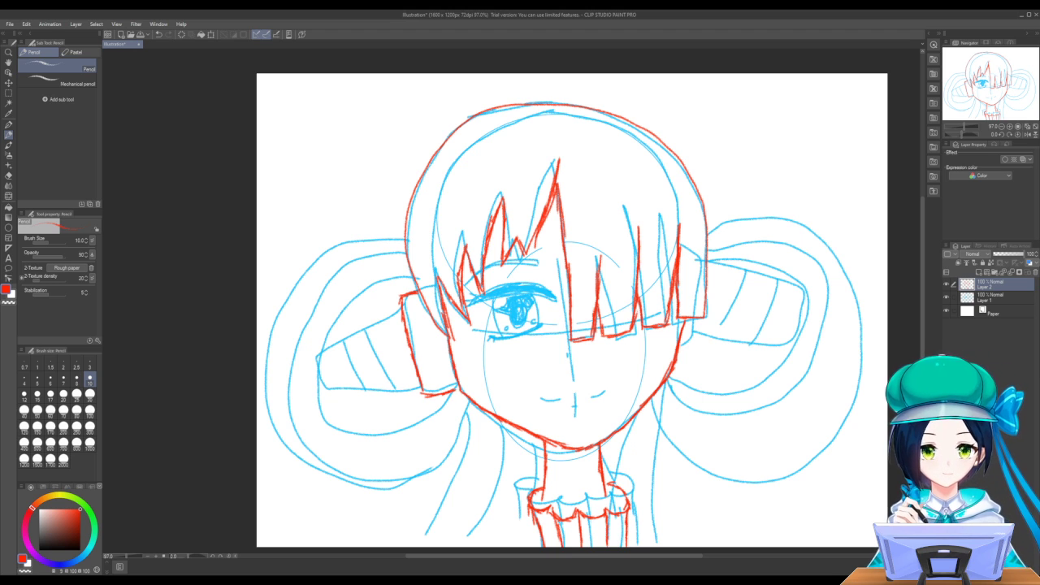
mouse_move(665, 377)
mouse_down()
mouse_move(706, 393)
mouse_move(725, 295)
mouse_move(717, 286)
mouse_move(724, 302)
mouse_up()
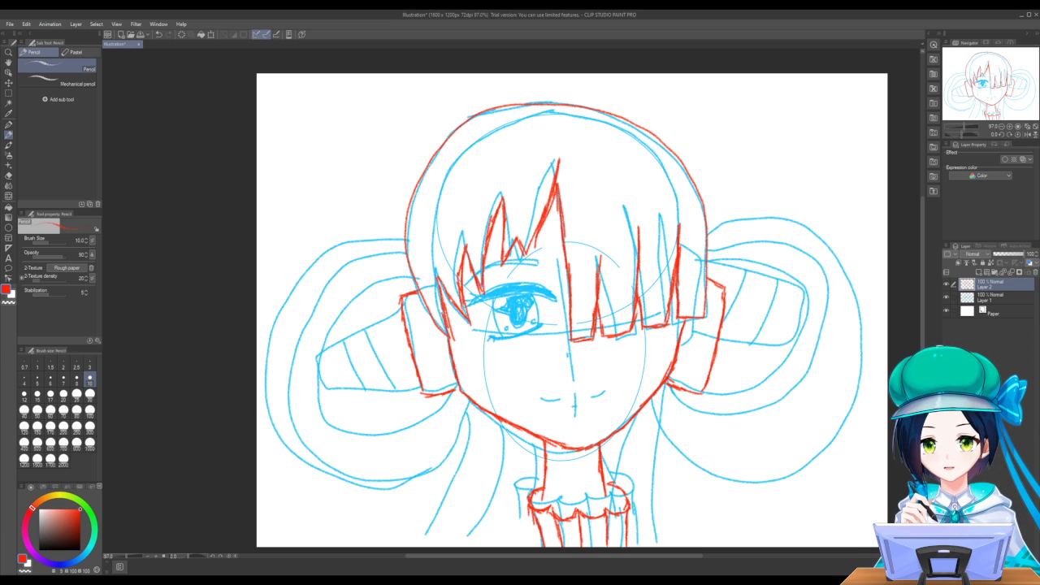
drag(404, 298, 332, 331)
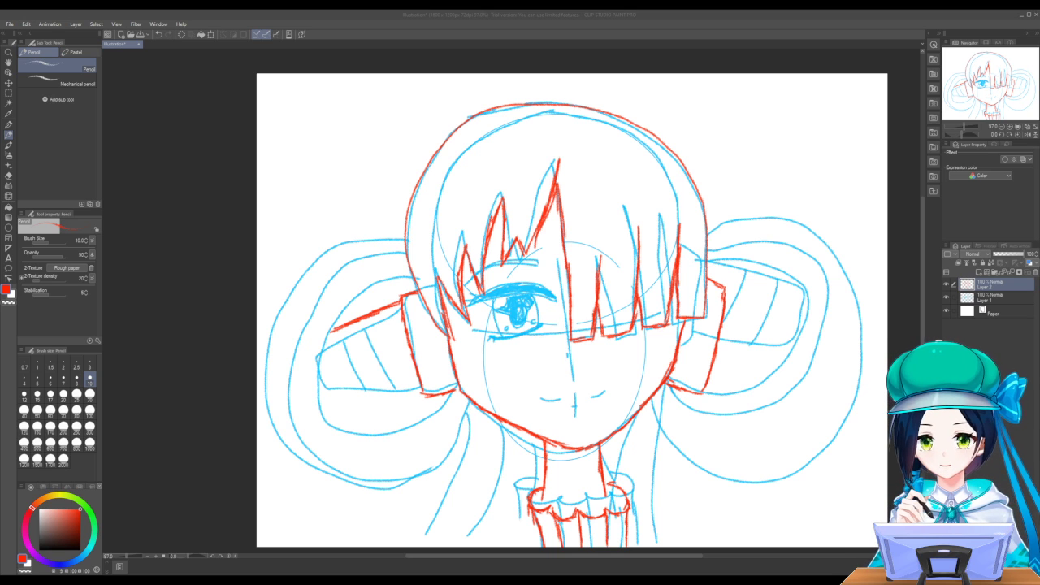
mouse_move(333, 330)
mouse_down()
mouse_move(349, 385)
mouse_move(369, 388)
mouse_move(349, 392)
mouse_move(426, 388)
mouse_up()
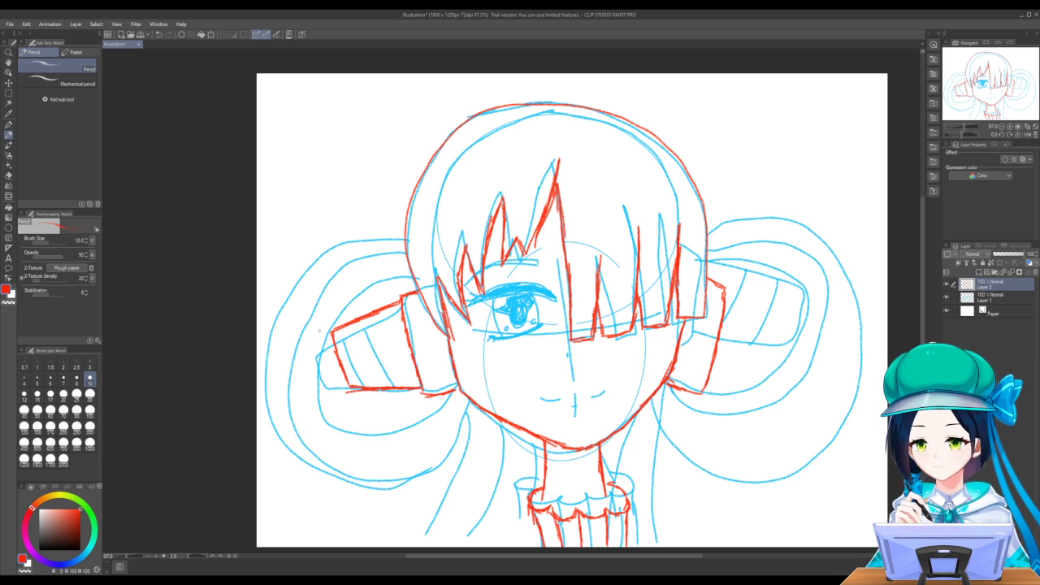
mouse_move(334, 334)
mouse_down()
mouse_move(328, 355)
mouse_move(344, 384)
mouse_up()
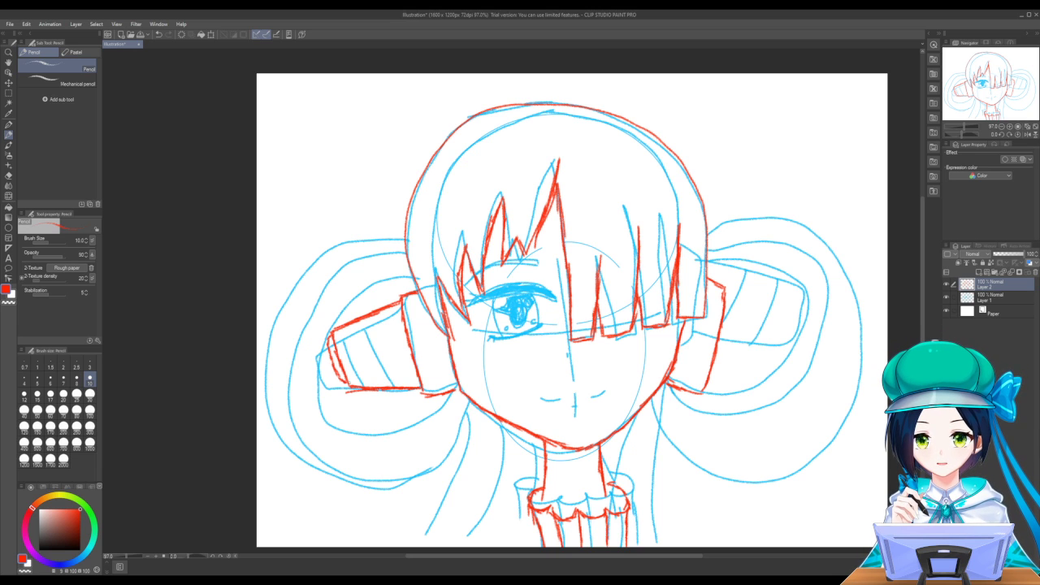
mouse_move(356, 319)
mouse_down()
mouse_move(376, 386)
mouse_move(382, 341)
mouse_move(396, 386)
mouse_up()
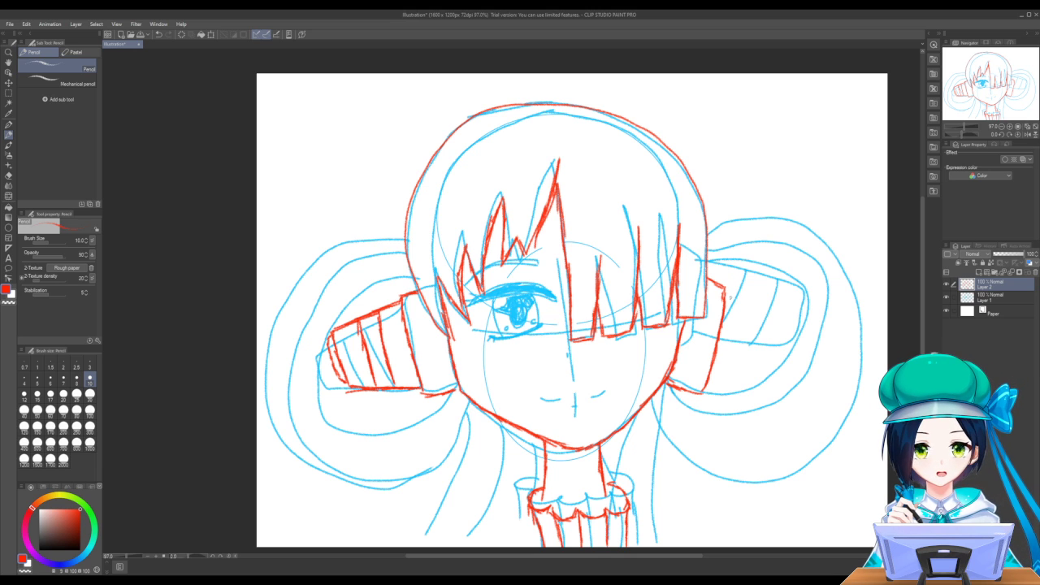
Draw the matching tapered bun on the covered eye's side in red, with inner strand lines and a rounded outer end
mouse_move(723, 291)
mouse_down()
mouse_move(804, 322)
mouse_move(789, 384)
mouse_up()
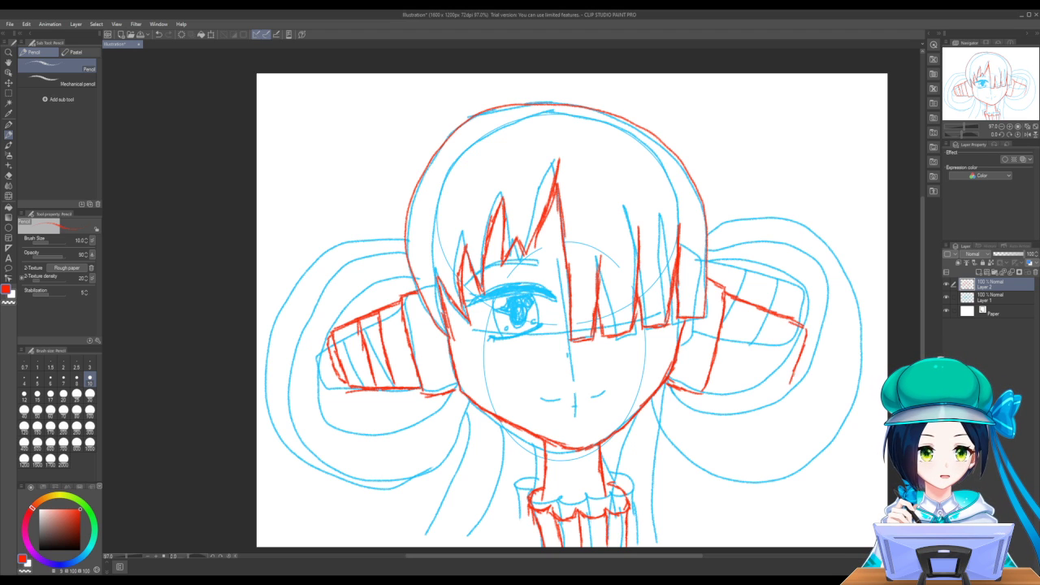
key(ctrl+z)
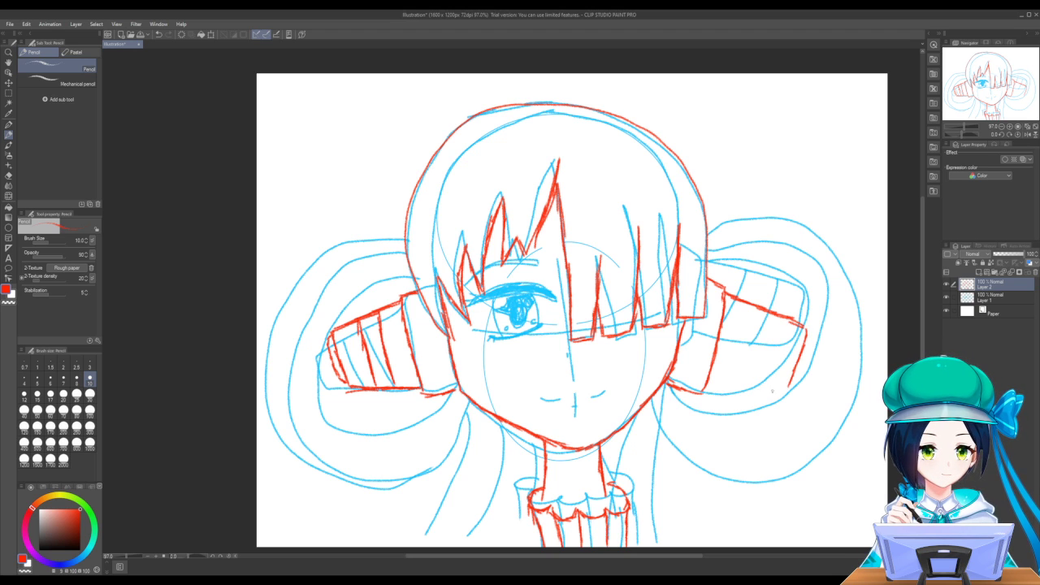
drag(787, 388, 702, 388)
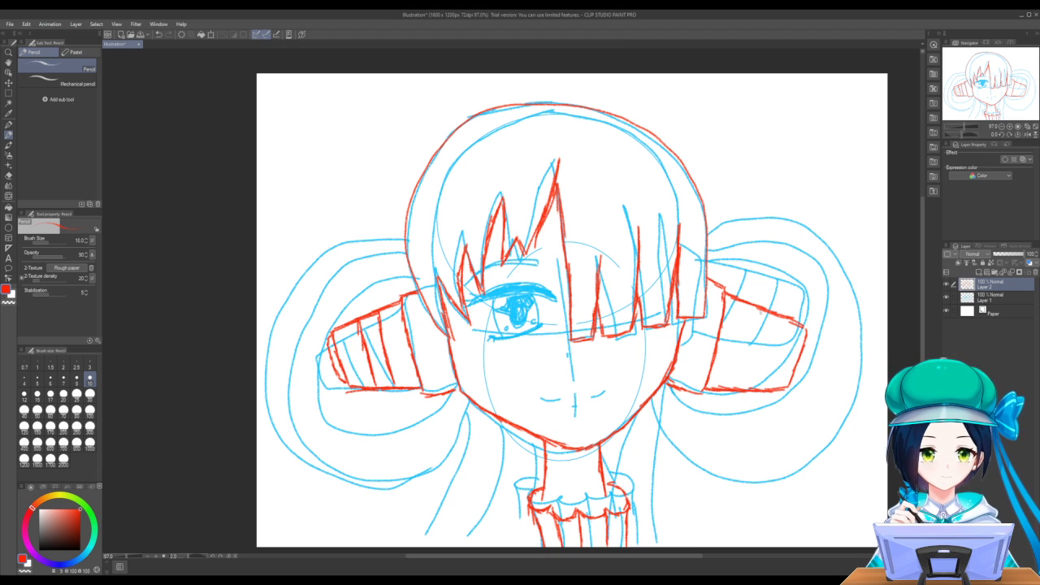
drag(761, 309, 737, 387)
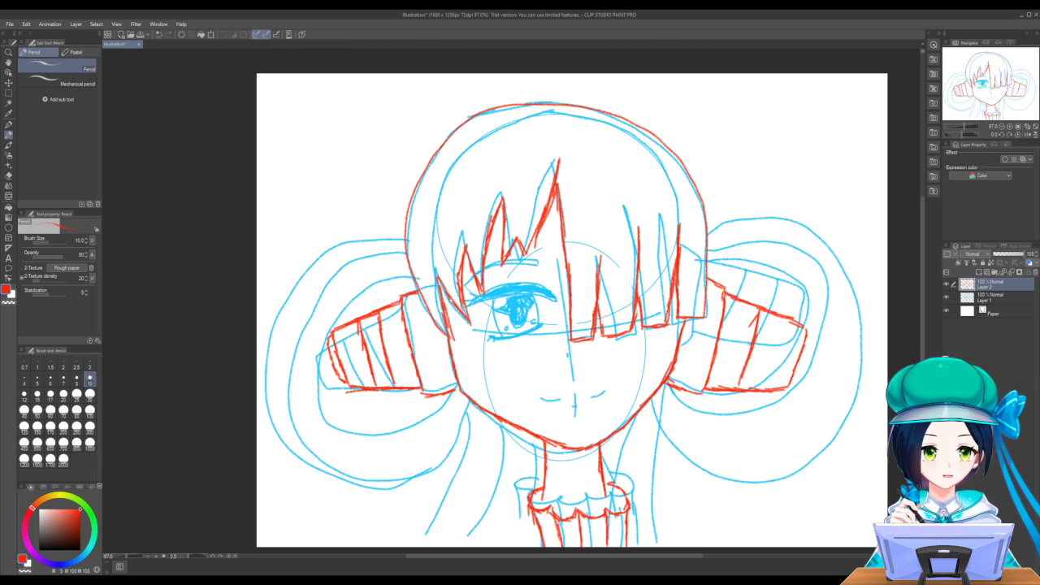
drag(776, 317, 762, 386)
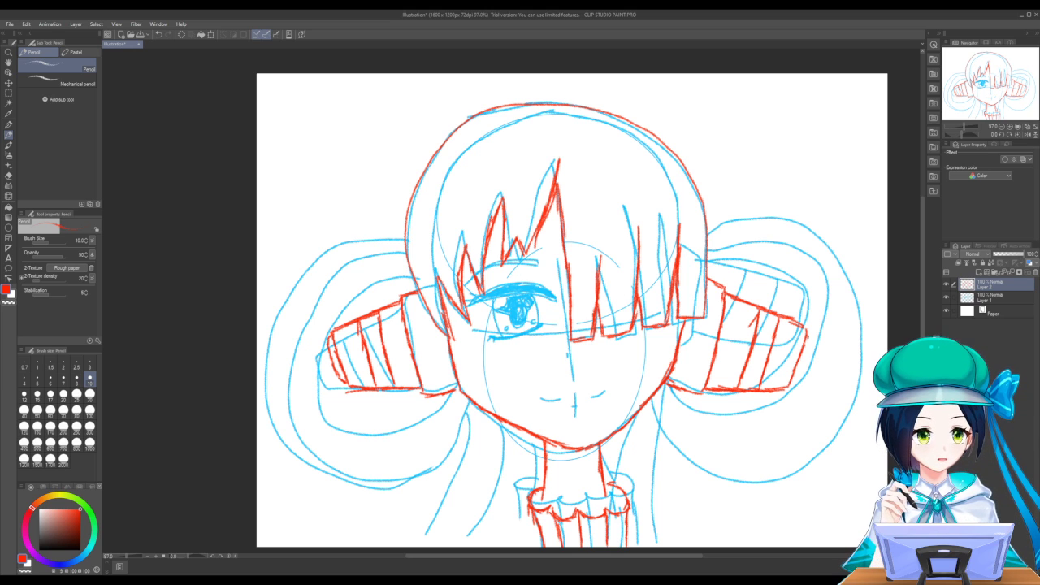
drag(806, 335, 794, 383)
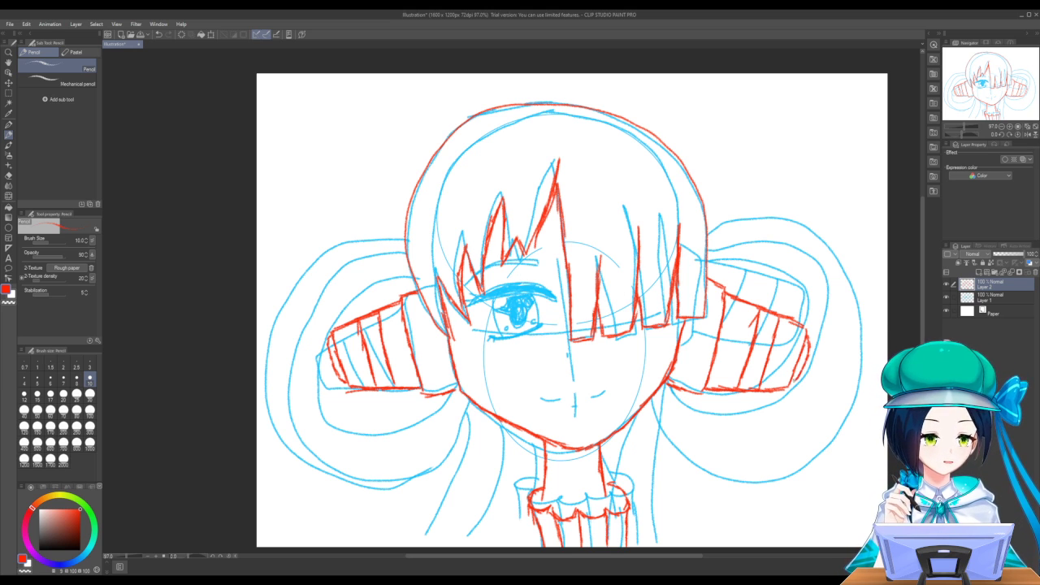
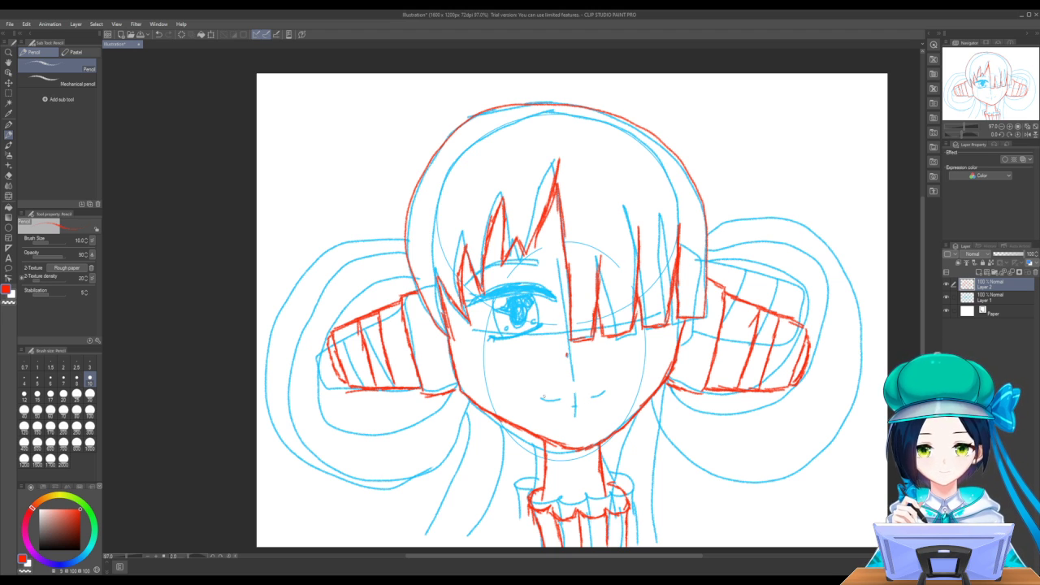
Trace the two curved mouth corners below the nose in red and check the red lines with Layer 1 temporarily hidden
drag(538, 394, 606, 393)
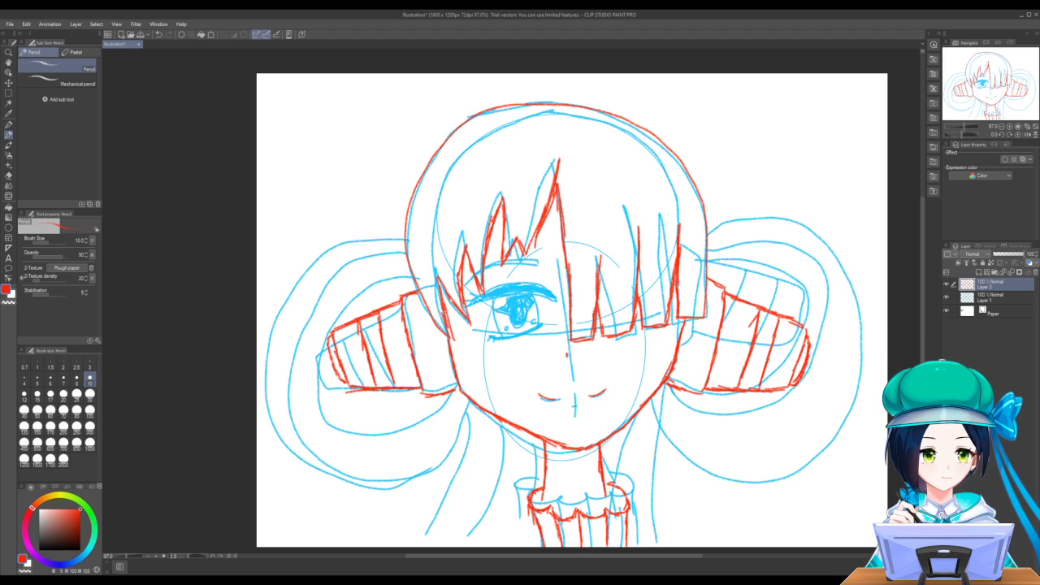
click(945, 297)
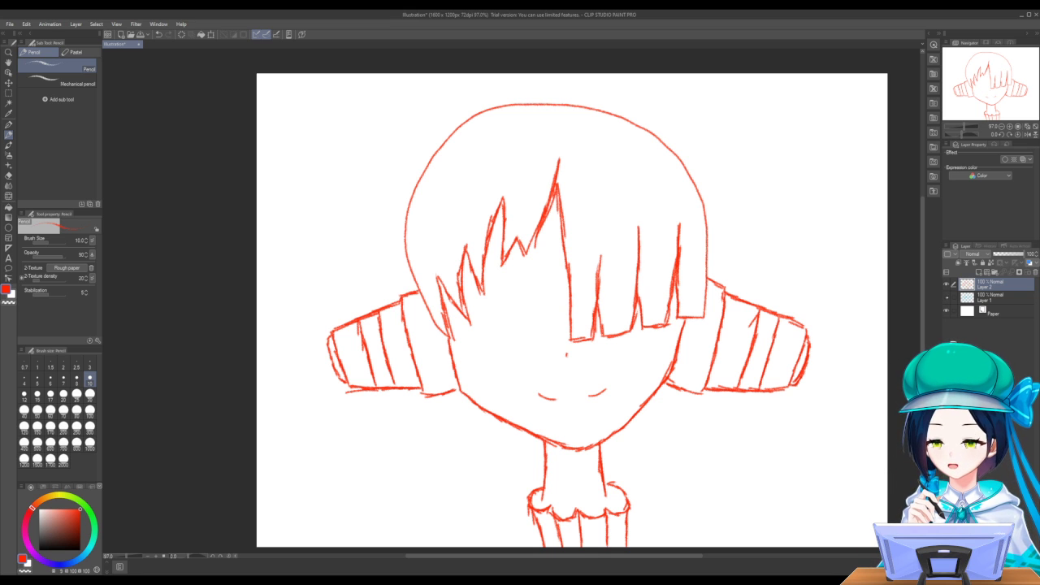
click(945, 298)
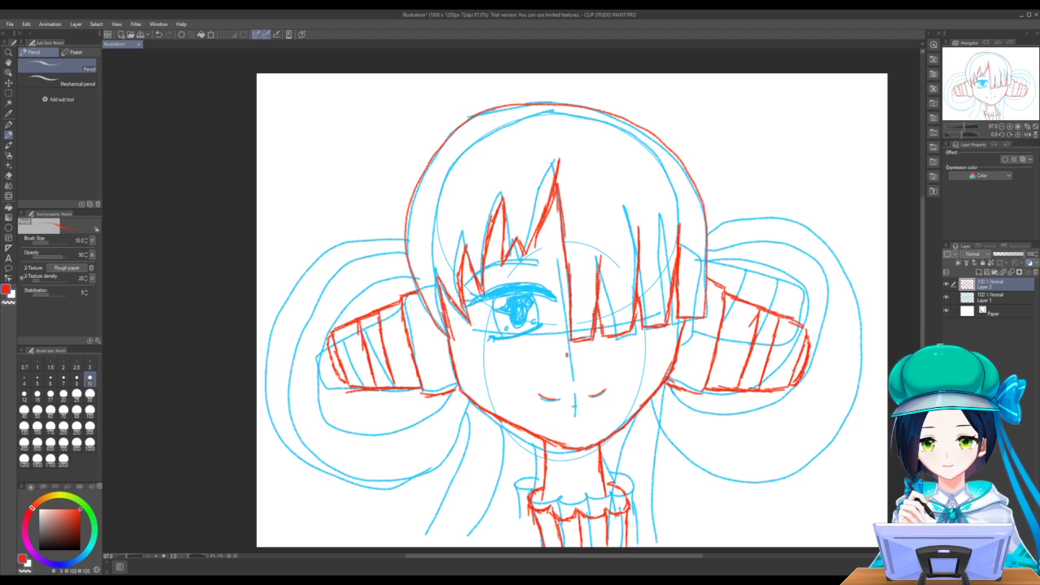
Trace and fill the thick upper lash line of the visible eye in red, adding the lower lid line and outer lash tip
mouse_move(471, 298)
mouse_down()
mouse_move(494, 307)
mouse_move(521, 285)
mouse_move(559, 302)
mouse_up()
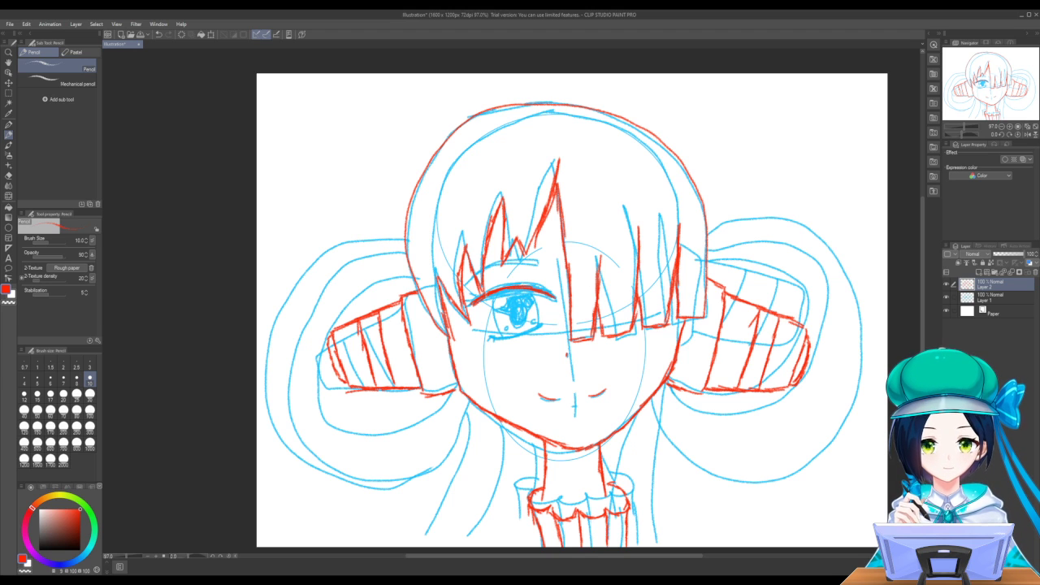
drag(477, 297, 539, 282)
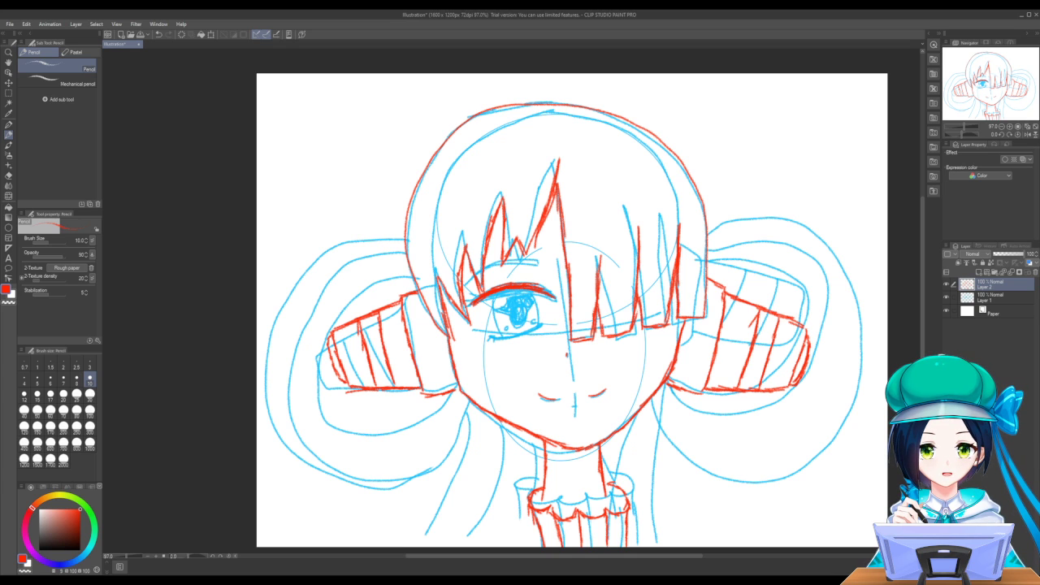
mouse_move(477, 304)
mouse_down()
mouse_move(541, 292)
mouse_move(560, 305)
mouse_move(530, 289)
mouse_move(501, 294)
mouse_up()
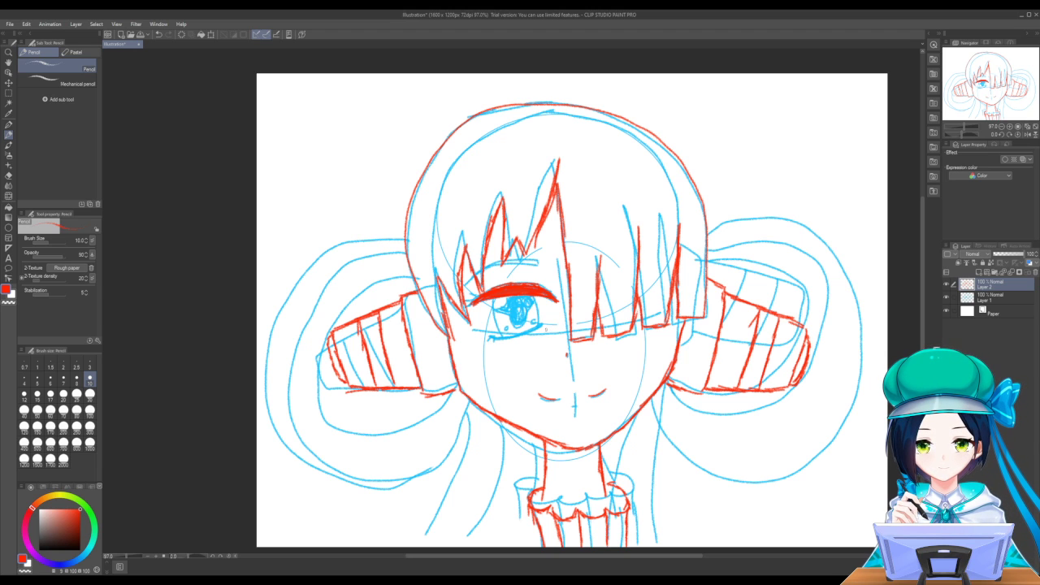
mouse_move(521, 333)
mouse_down()
mouse_move(543, 335)
mouse_move(493, 343)
mouse_up()
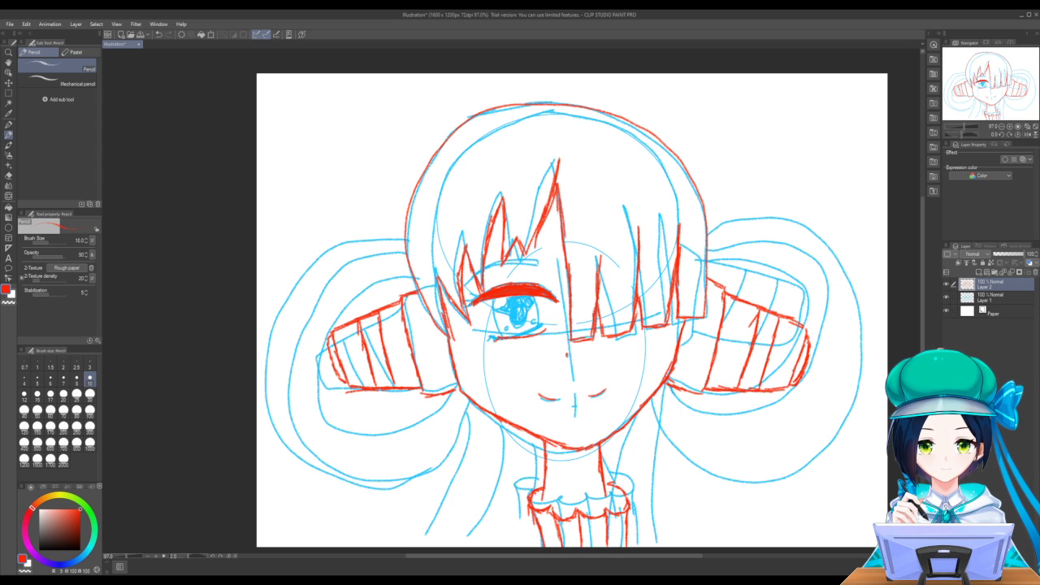
mouse_move(475, 304)
mouse_down()
mouse_move(464, 309)
mouse_move(470, 299)
mouse_up()
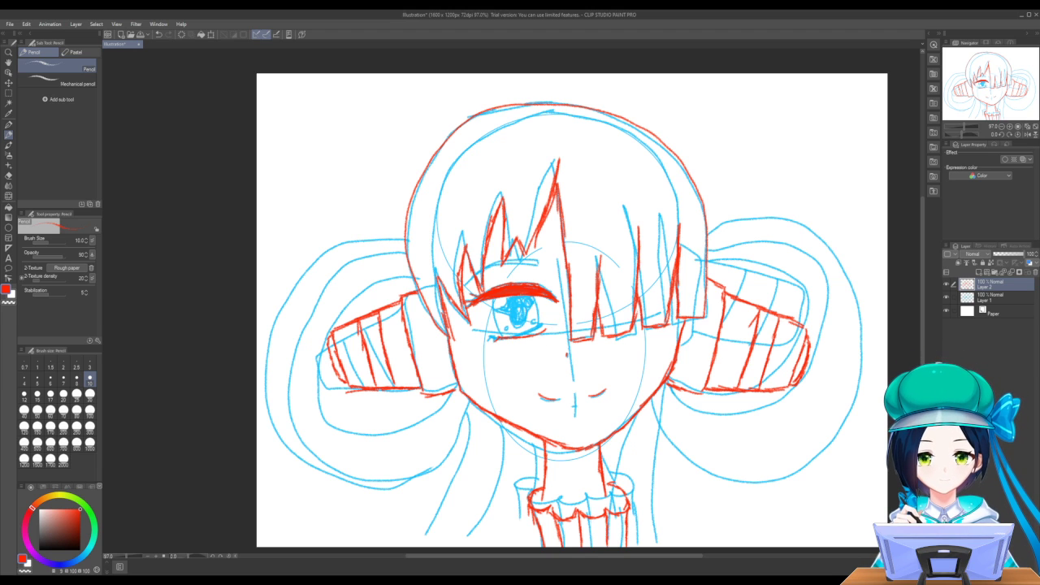
Trace both sides of the iris in red and outline the highlights inside it
drag(537, 295, 542, 333)
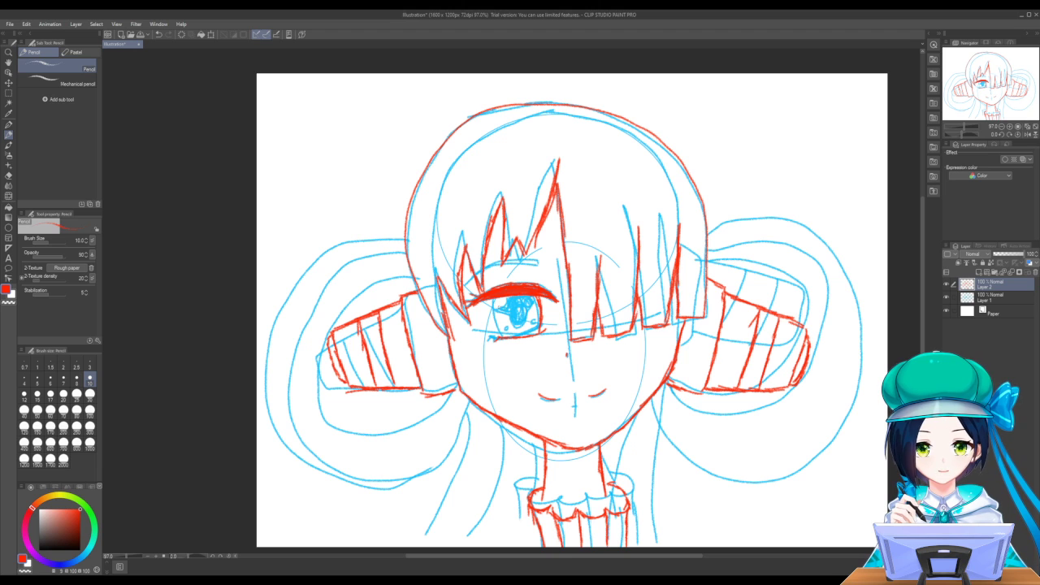
drag(495, 296, 504, 340)
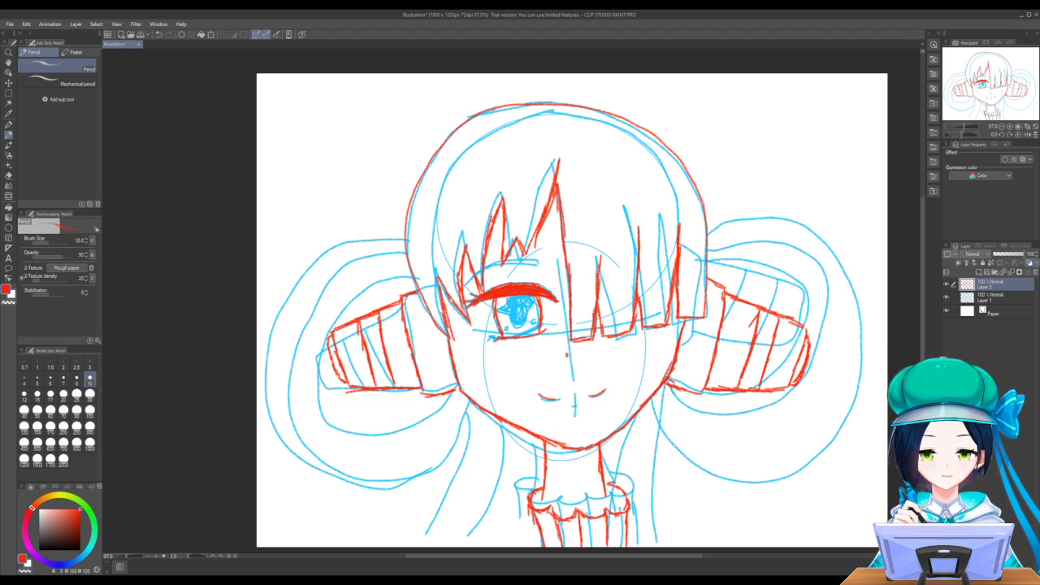
drag(495, 305, 531, 326)
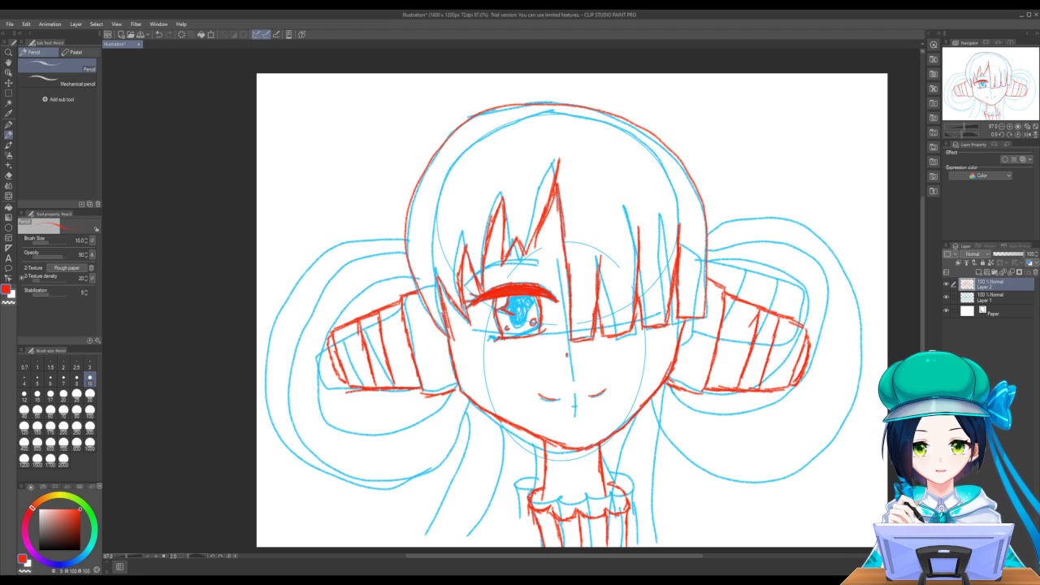
Fill the pupil and shade the upper part of the iris under the lash line in red
mouse_move(520, 311)
mouse_down()
mouse_move(522, 325)
mouse_move(525, 311)
mouse_up()
mouse_move(515, 320)
mouse_down()
mouse_move(523, 325)
mouse_move(523, 316)
mouse_up()
drag(517, 312, 523, 321)
mouse_move(520, 311)
mouse_down()
mouse_move(524, 319)
mouse_move(540, 309)
mouse_move(506, 313)
mouse_up()
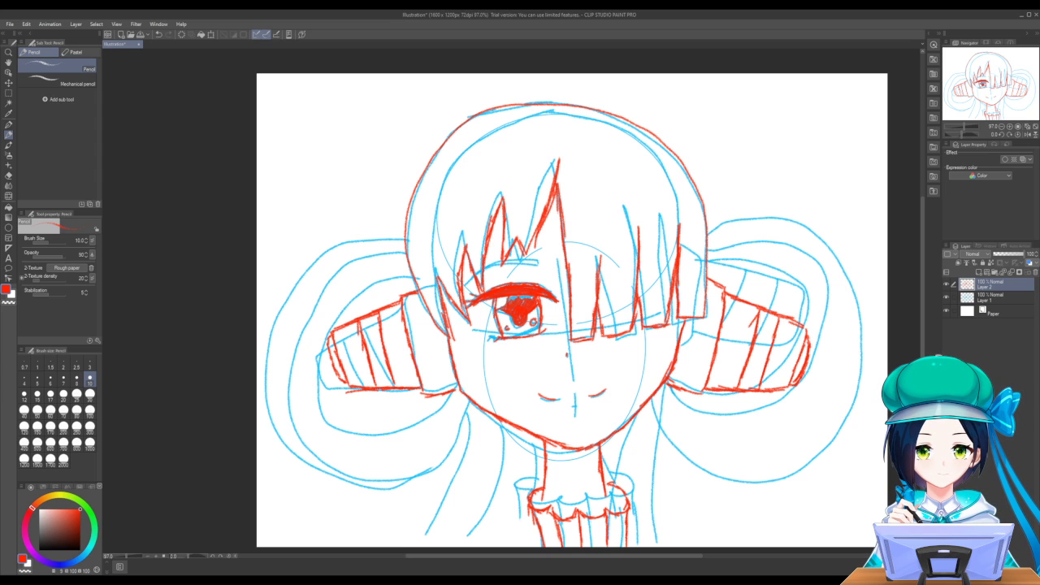
drag(523, 296, 543, 302)
drag(521, 296, 533, 298)
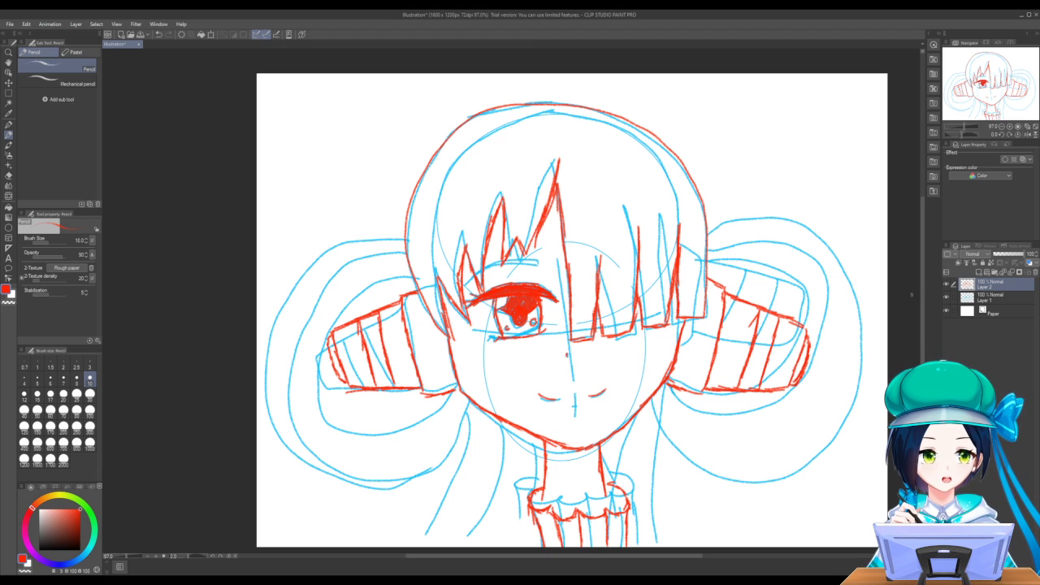
Check the red lines with Layer 1 temporarily hidden, and trace the eyebrow above the visible eye in red
click(944, 297)
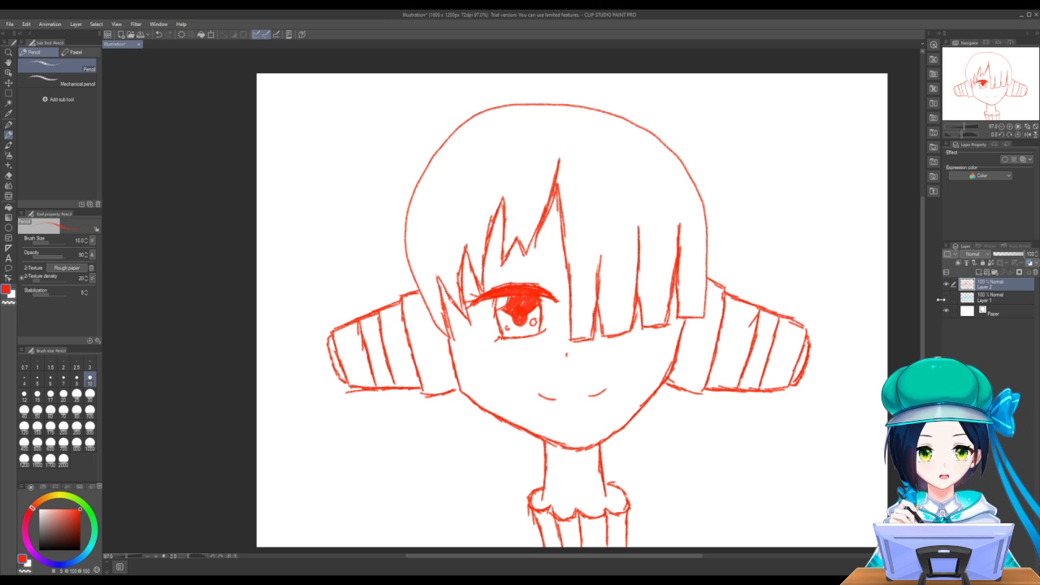
click(945, 297)
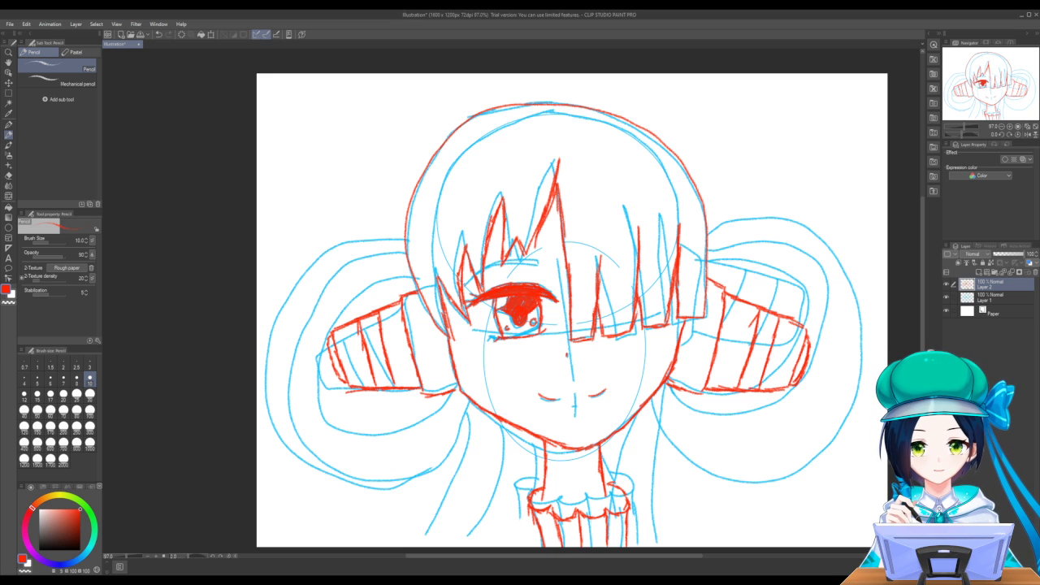
mouse_move(465, 281)
mouse_down()
mouse_move(502, 263)
mouse_move(536, 263)
mouse_move(495, 260)
mouse_move(541, 262)
mouse_up()
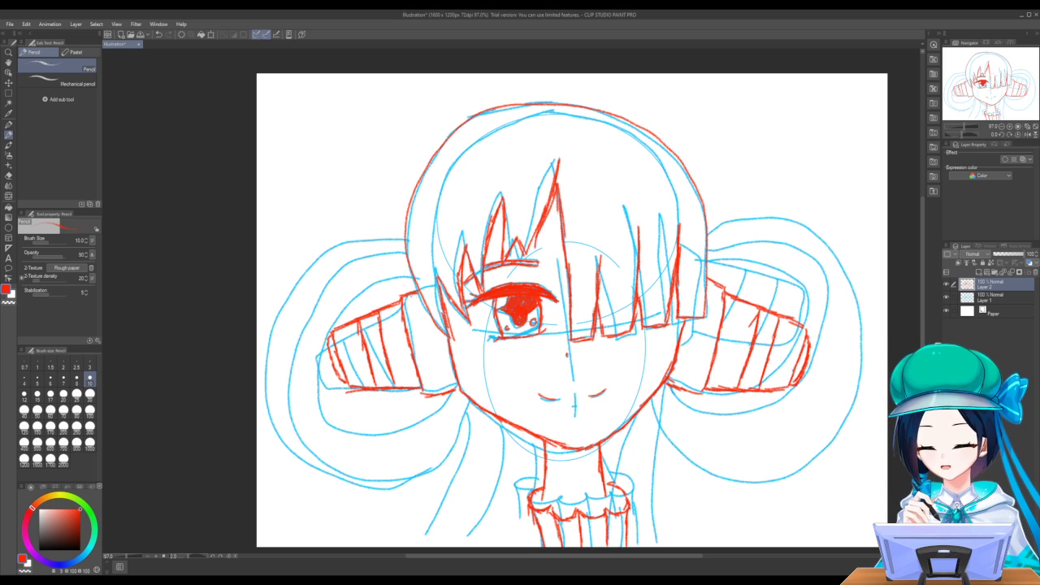
Trace the outer hair loop on the viewer's left of the head in red, redrawing its outer curve wider
mouse_move(408, 241)
mouse_down()
mouse_move(315, 263)
mouse_move(294, 333)
mouse_move(304, 375)
mouse_move(333, 402)
mouse_move(377, 411)
mouse_move(423, 395)
mouse_up()
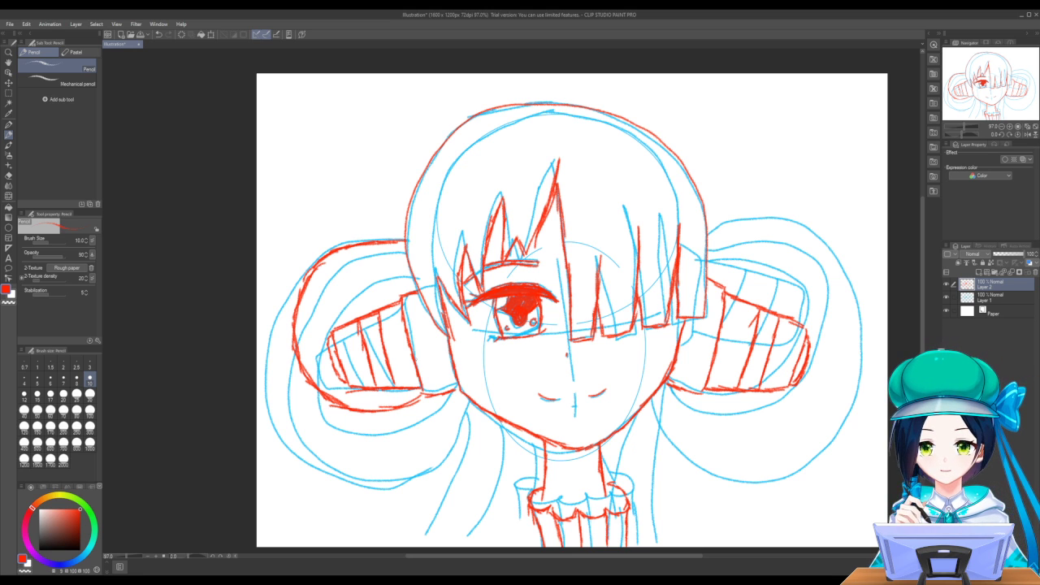
mouse_move(423, 395)
mouse_down()
mouse_move(341, 411)
mouse_move(325, 402)
mouse_move(295, 347)
mouse_move(296, 290)
mouse_up()
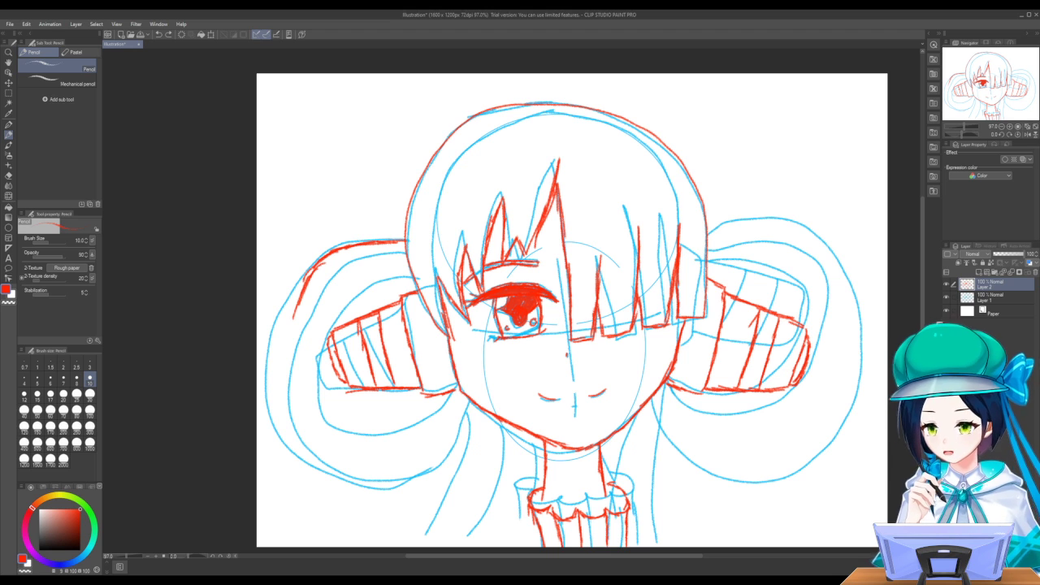
mouse_move(294, 317)
mouse_down()
mouse_move(324, 267)
mouse_move(351, 247)
mouse_move(305, 259)
mouse_move(286, 276)
mouse_move(273, 316)
mouse_move(269, 398)
mouse_move(309, 451)
mouse_move(387, 469)
mouse_move(416, 462)
mouse_move(473, 415)
mouse_move(452, 437)
mouse_up()
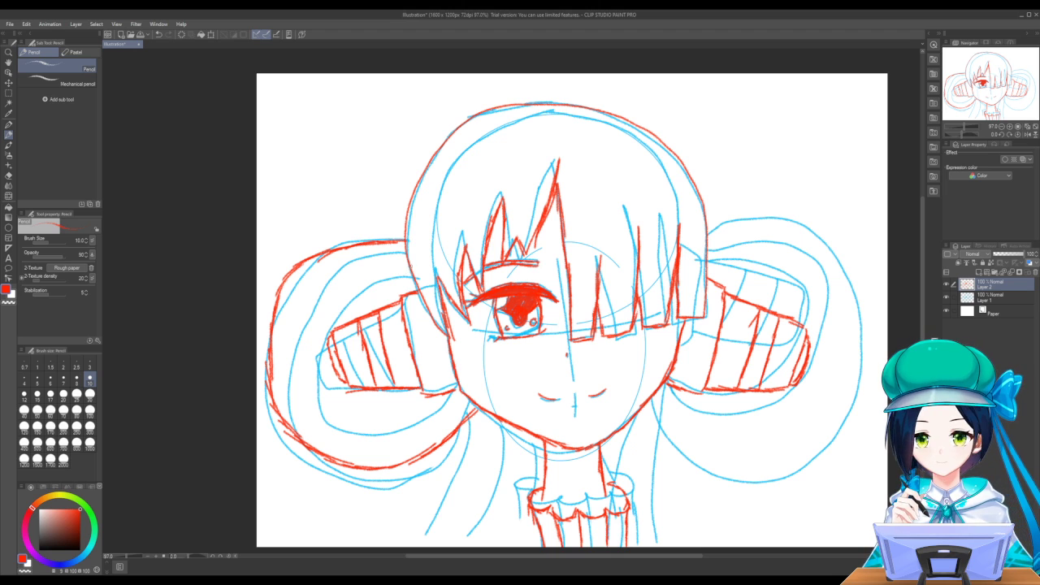
Trace the two inner outlines of the hair loop on the viewer's left in red and reinforce their outer curves
mouse_move(410, 258)
mouse_down()
mouse_move(388, 257)
mouse_move(331, 289)
mouse_move(313, 383)
mouse_move(346, 416)
mouse_move(371, 419)
mouse_move(429, 415)
mouse_move(460, 396)
mouse_move(465, 409)
mouse_move(478, 404)
mouse_up()
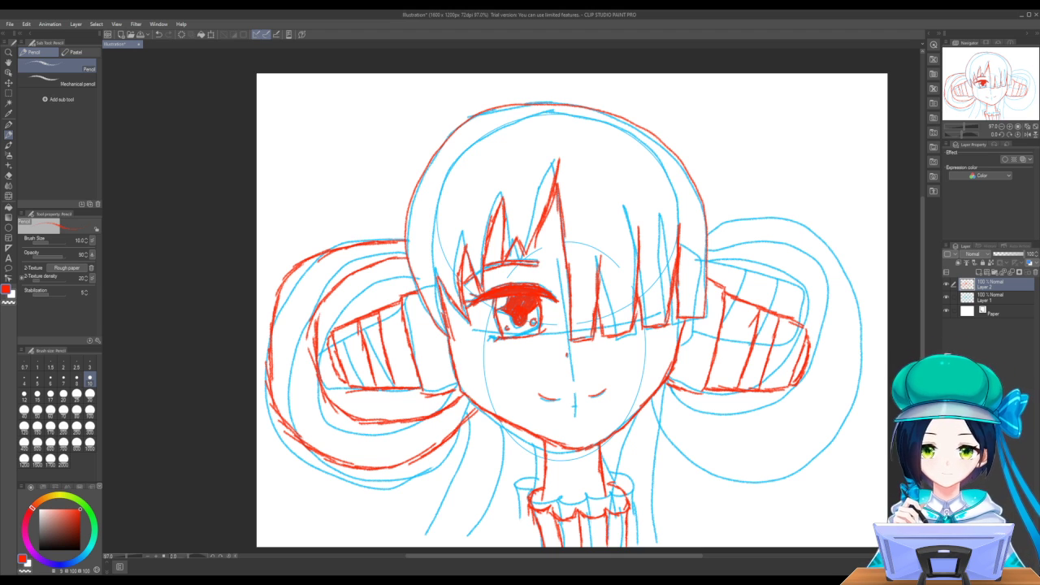
drag(322, 305, 312, 359)
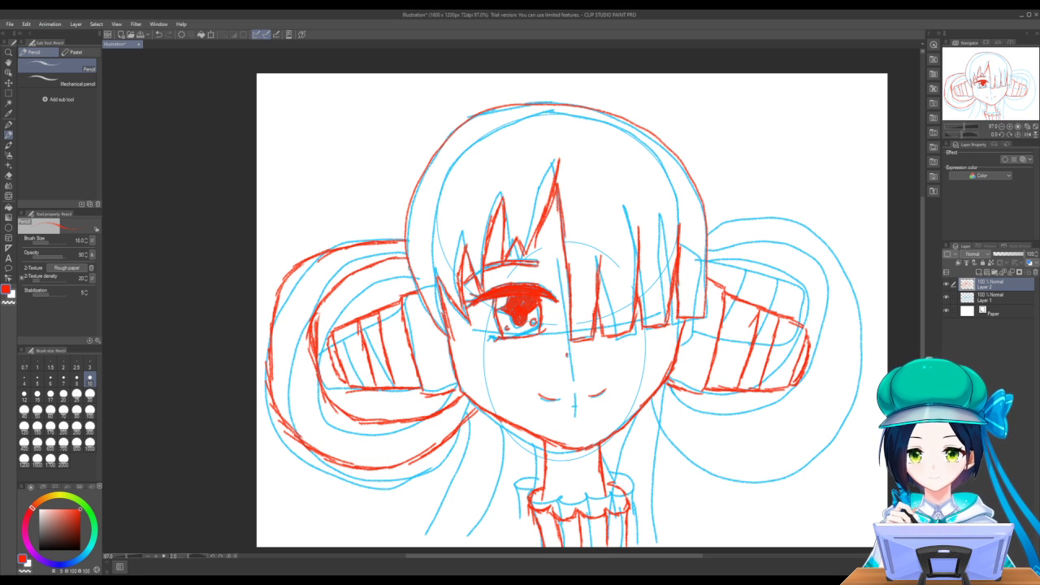
mouse_move(409, 248)
mouse_down()
mouse_move(357, 265)
mouse_move(367, 256)
mouse_up()
mouse_move(369, 256)
mouse_down()
mouse_move(323, 281)
mouse_move(302, 348)
mouse_move(306, 413)
mouse_move(344, 434)
mouse_up()
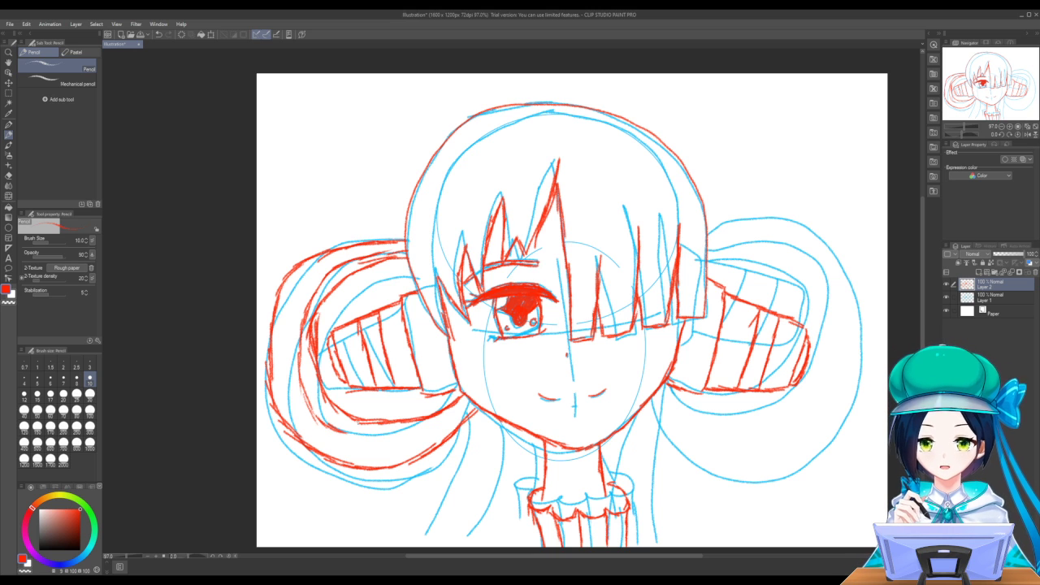
mouse_move(355, 441)
mouse_down()
mouse_move(423, 430)
mouse_move(462, 404)
mouse_move(452, 412)
mouse_up()
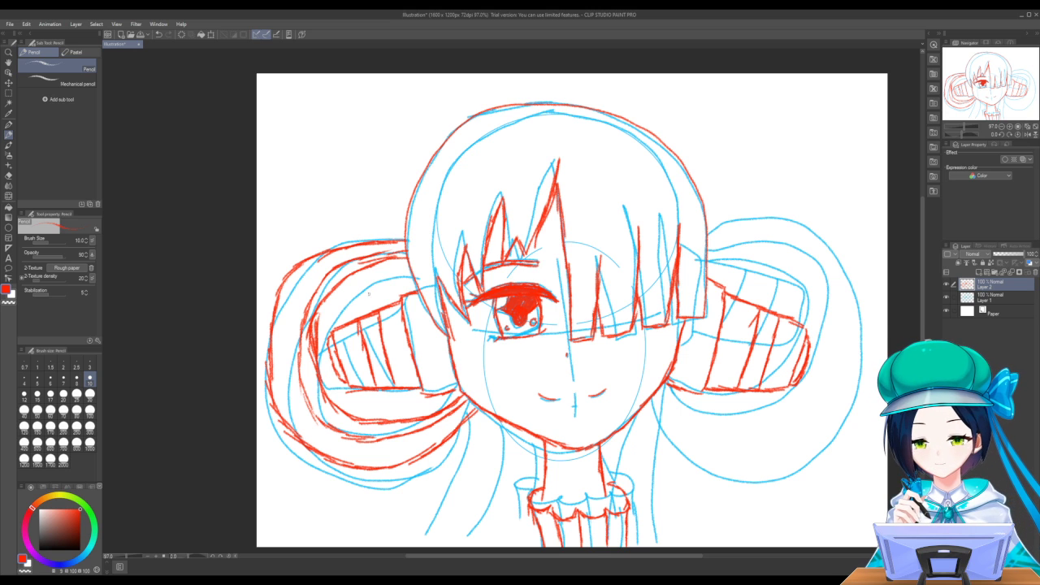
drag(309, 302, 297, 326)
drag(307, 312, 301, 328)
drag(301, 333, 299, 366)
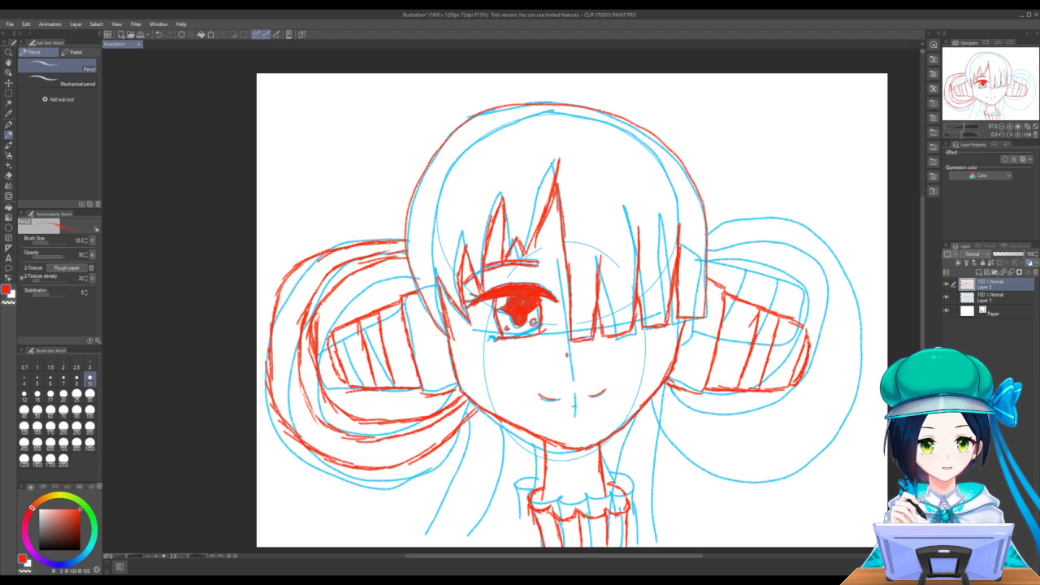
Try to trace the outer hair loop on the viewer's right of the head in red, redoing its curve near the canvas edge
mouse_move(697, 231)
mouse_down()
mouse_move(747, 219)
mouse_move(805, 224)
mouse_move(861, 279)
mouse_move(877, 329)
mouse_up()
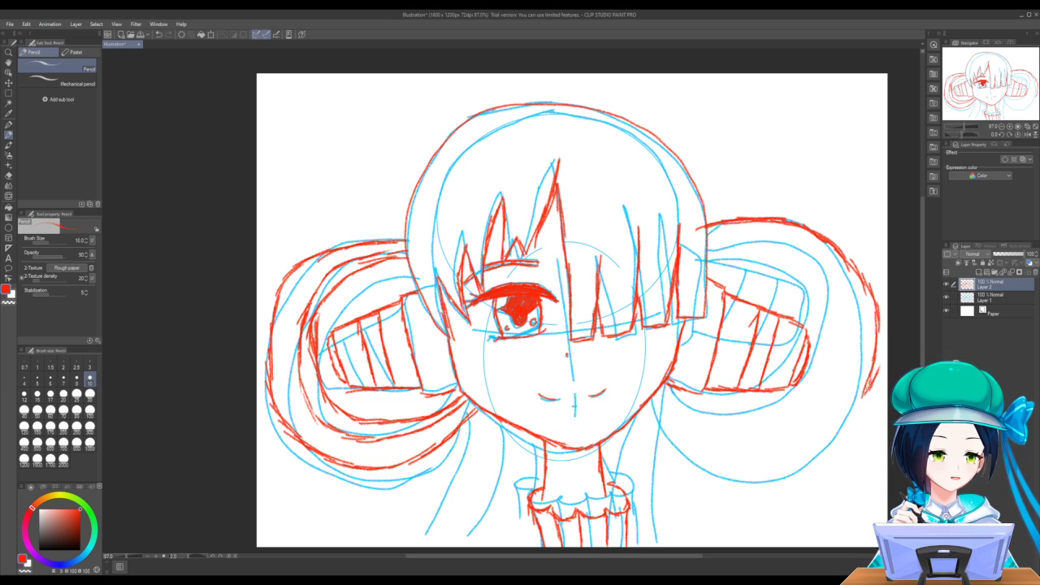
mouse_move(858, 403)
mouse_down()
mouse_move(824, 439)
mouse_move(754, 446)
mouse_move(715, 438)
mouse_move(652, 395)
mouse_move(654, 428)
mouse_move(736, 462)
mouse_move(837, 468)
mouse_move(887, 439)
mouse_up()
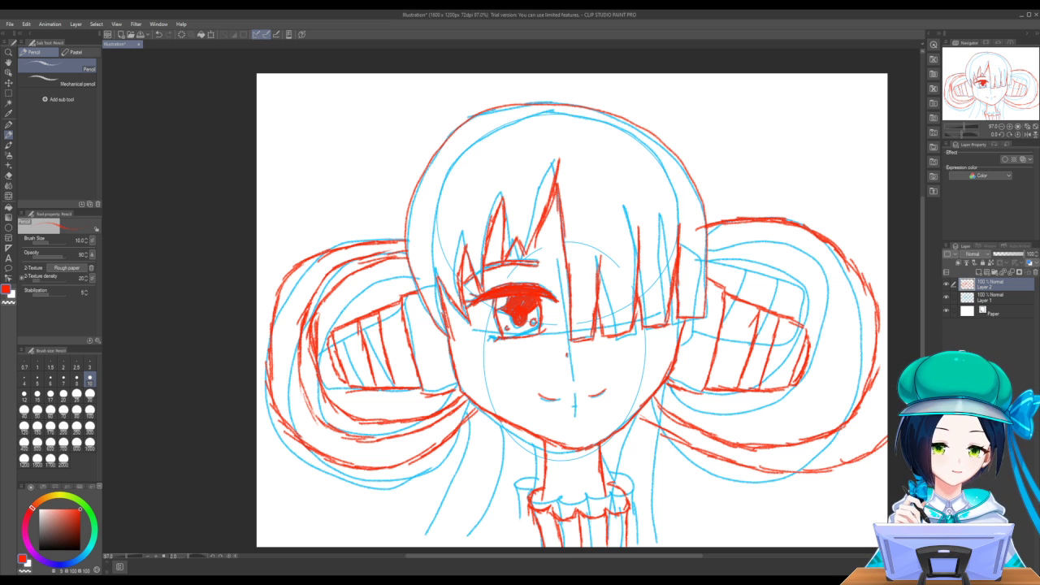
mouse_move(853, 461)
mouse_down()
mouse_move(715, 463)
mouse_move(642, 420)
mouse_move(682, 416)
mouse_move(731, 442)
mouse_move(793, 443)
mouse_move(854, 406)
mouse_move(806, 226)
mouse_move(697, 226)
mouse_move(713, 225)
mouse_up()
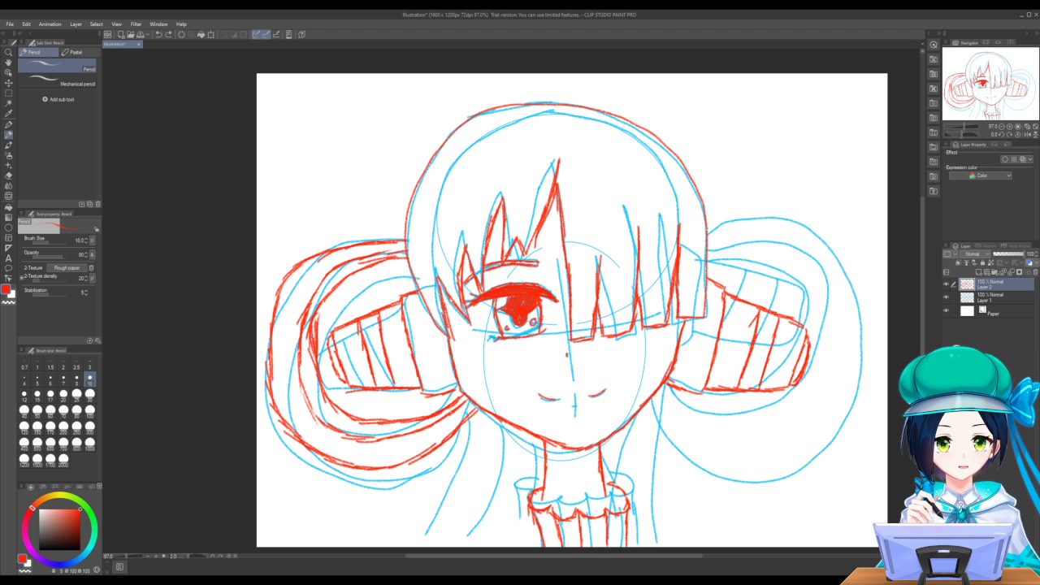
mouse_move(706, 229)
mouse_down()
mouse_move(766, 221)
mouse_move(812, 245)
mouse_move(817, 236)
mouse_move(861, 266)
mouse_move(872, 336)
mouse_up()
mouse_move(857, 371)
mouse_down()
mouse_move(832, 409)
mouse_move(778, 413)
mouse_move(764, 401)
mouse_up()
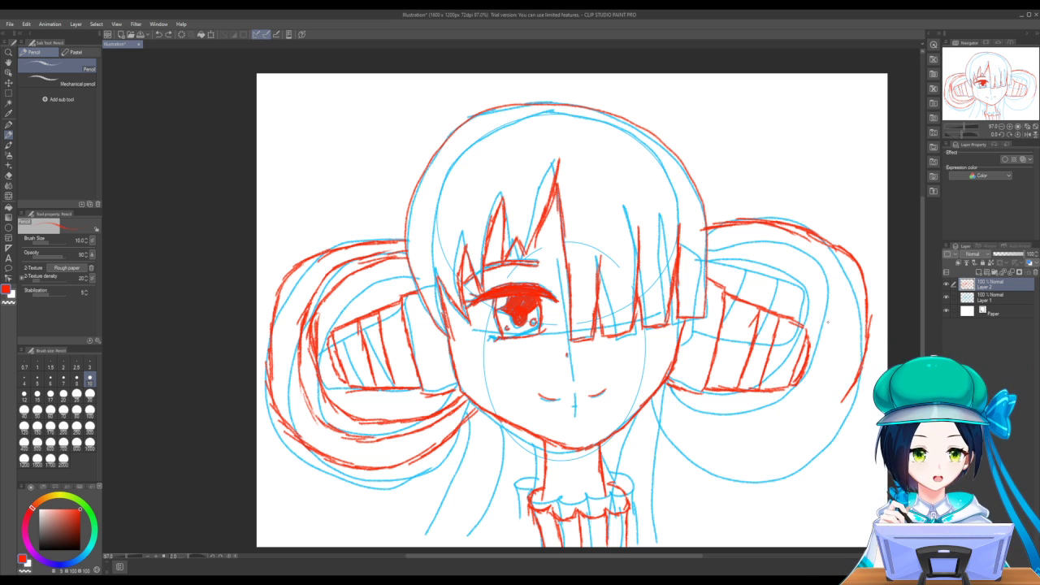
drag(855, 381, 864, 352)
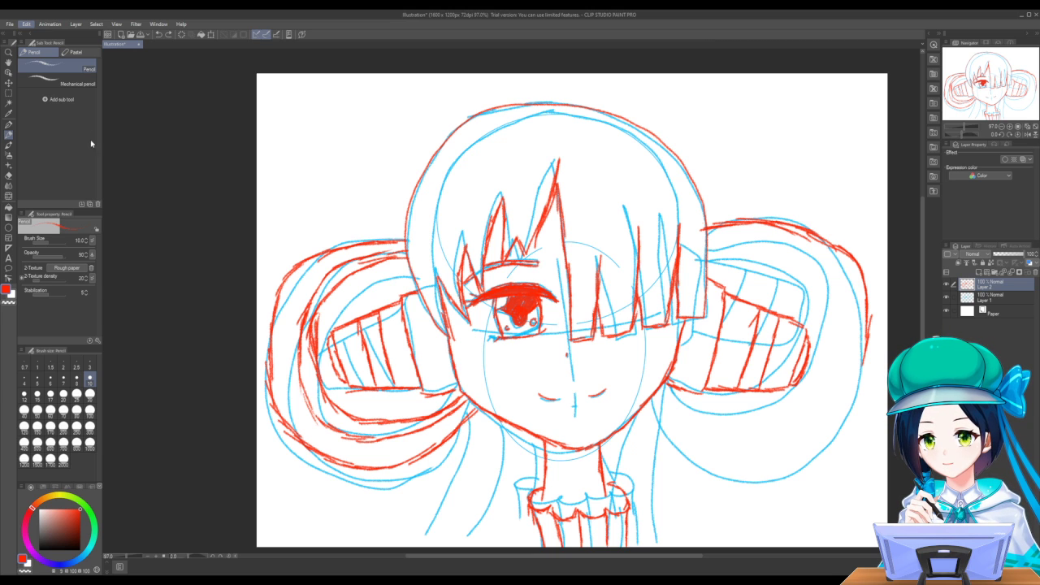
Try widening the canvas to 2000 x 1200 px and undo the change
key(ctrl+alt+c)
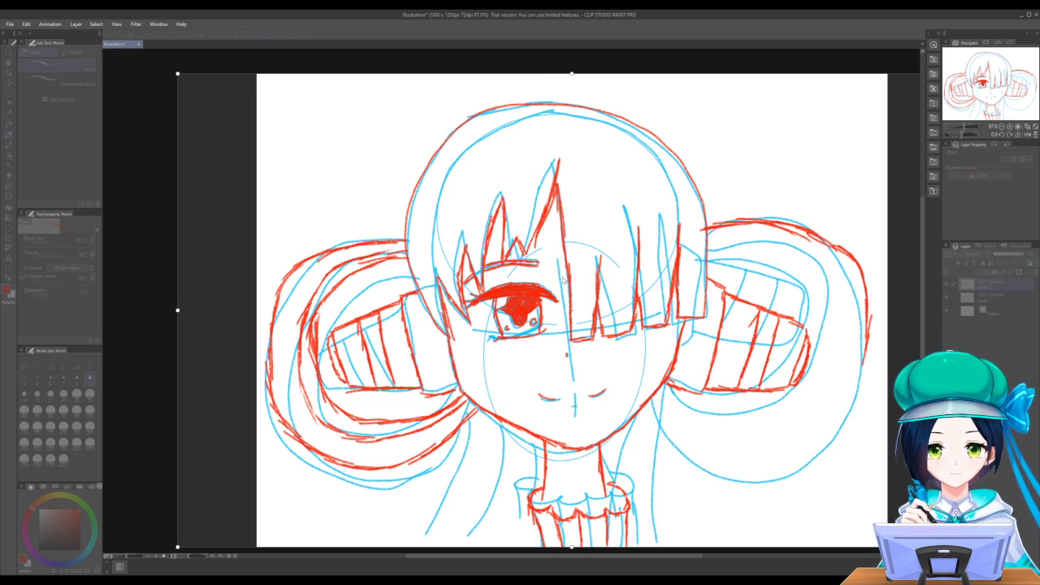
key(Return)
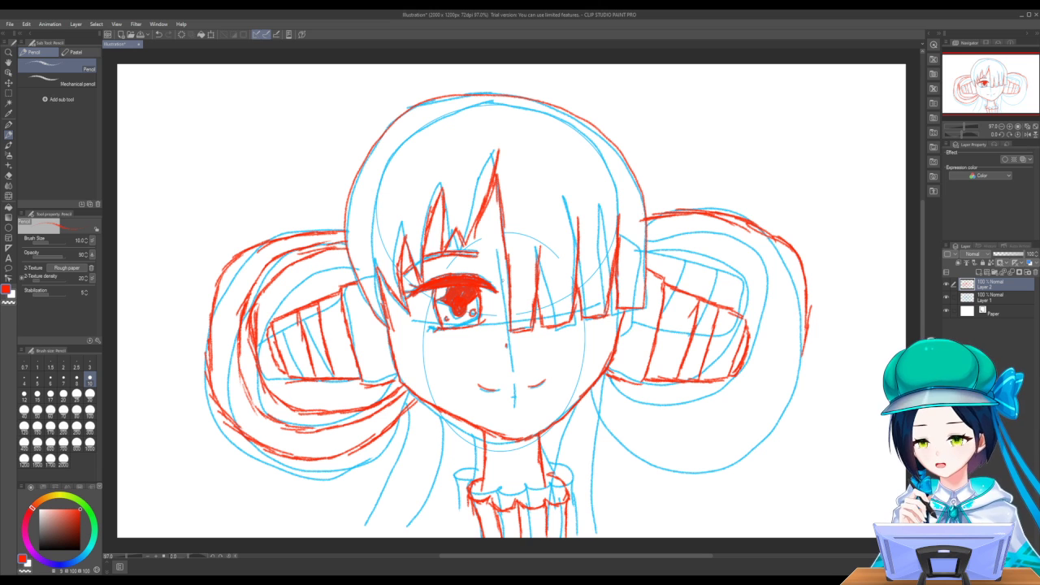
key(ctrl+z)
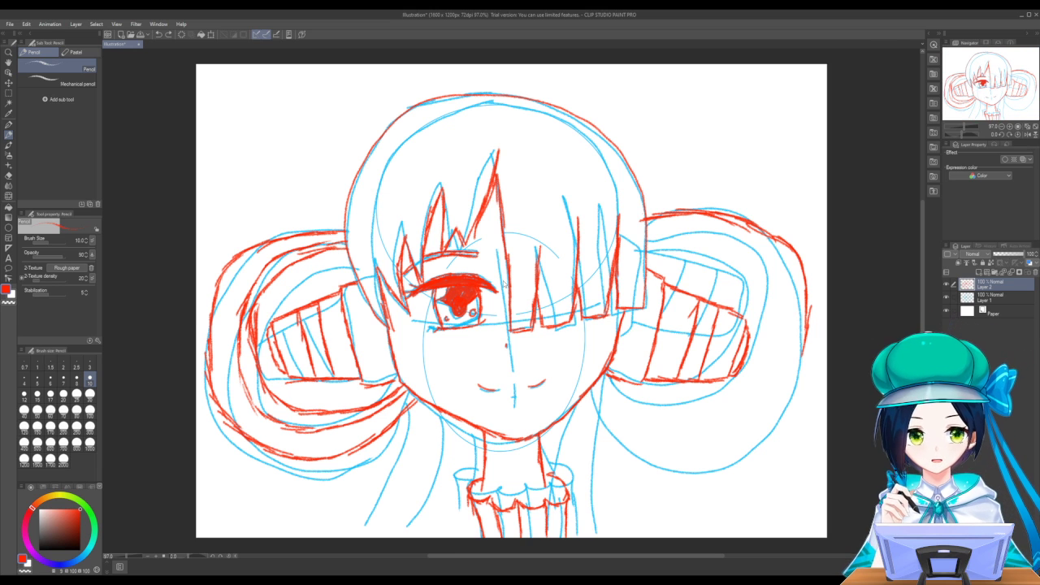
Undo the red strokes of the outer hair loop on the viewer's right of the head
key(ctrl+z)
key(ctrl+z)
key(ctrl+z)
key(ctrl+z)
key(ctrl+z)
key(ctrl+z)
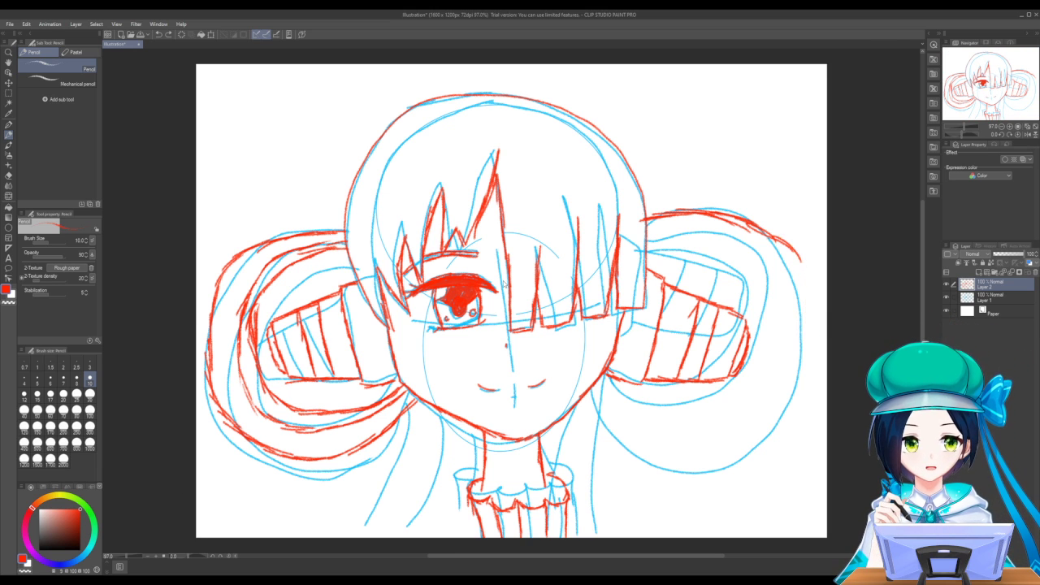
key(ctrl+z)
key(ctrl+z)
key(ctrl+z)
key(ctrl+z)
key(ctrl+z)
key(ctrl+z)
key(ctrl+z)
key(ctrl+z)
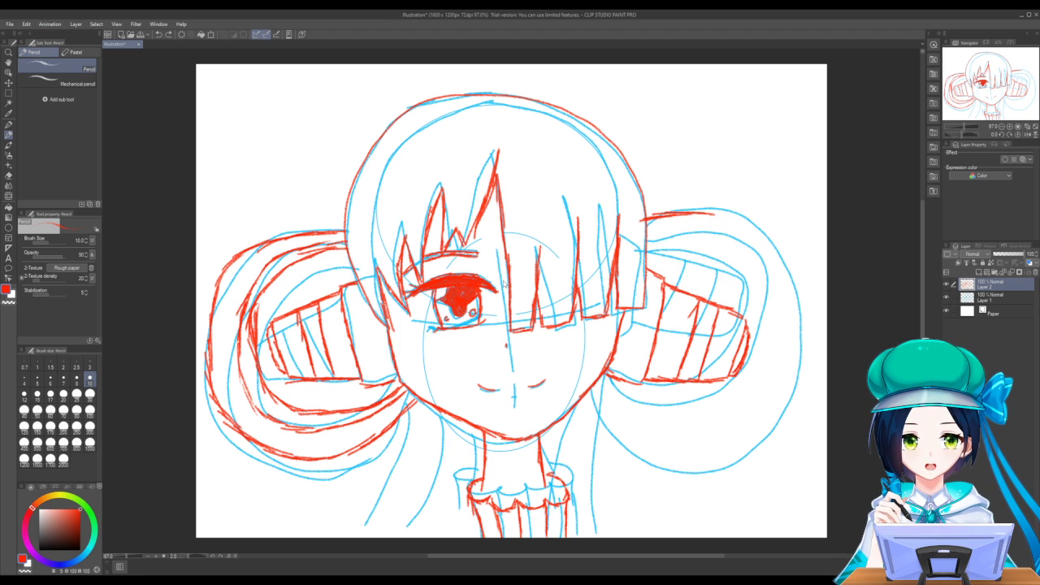
key(ctrl+z)
key(ctrl+z)
key(ctrl+z)
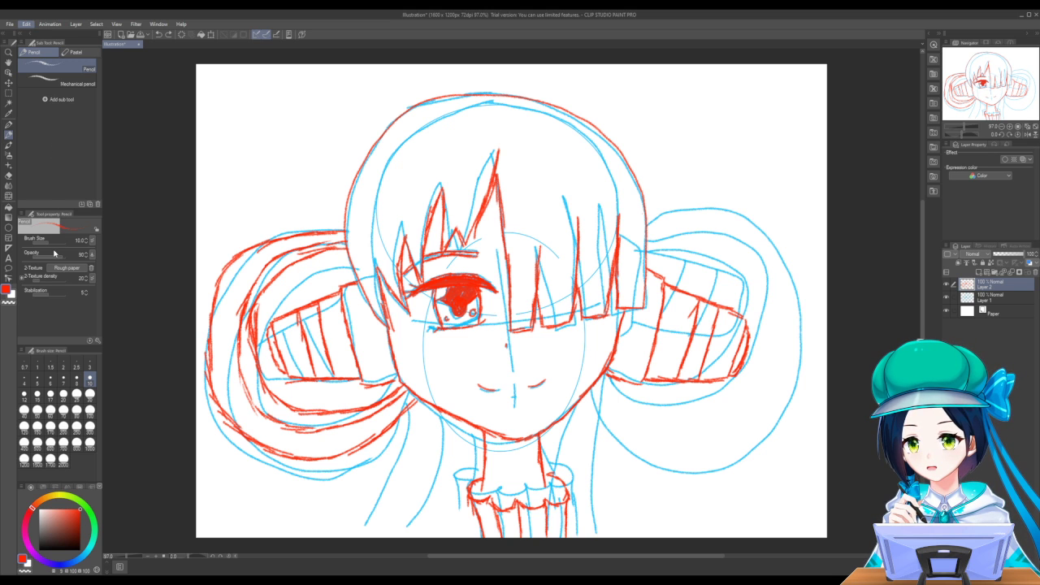
Widen the canvas to 2000 x 1200 px, extending it equally on both sides of the drawing
key(ctrl+t)
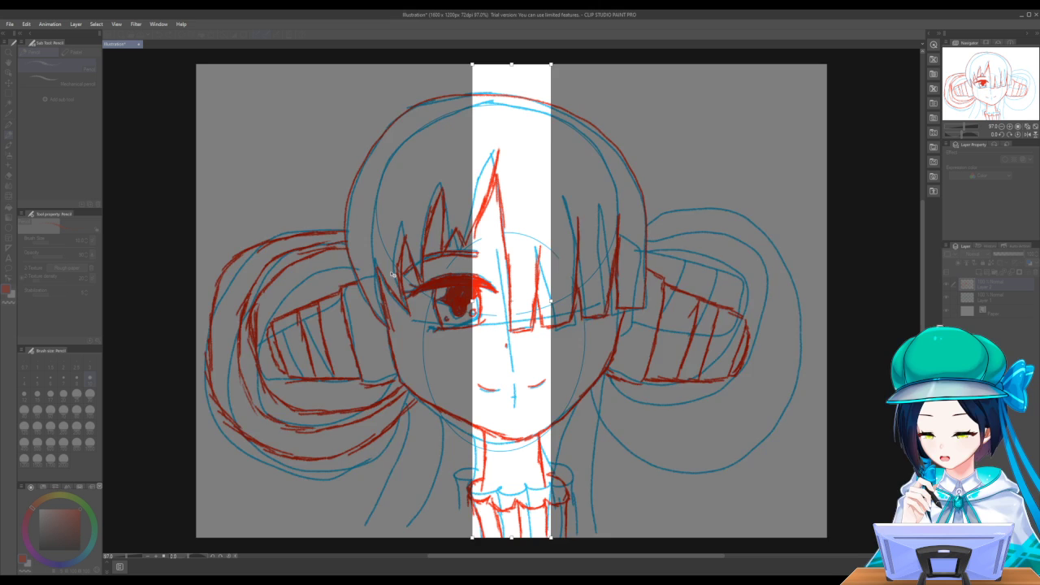
drag(827, 300, 906, 300)
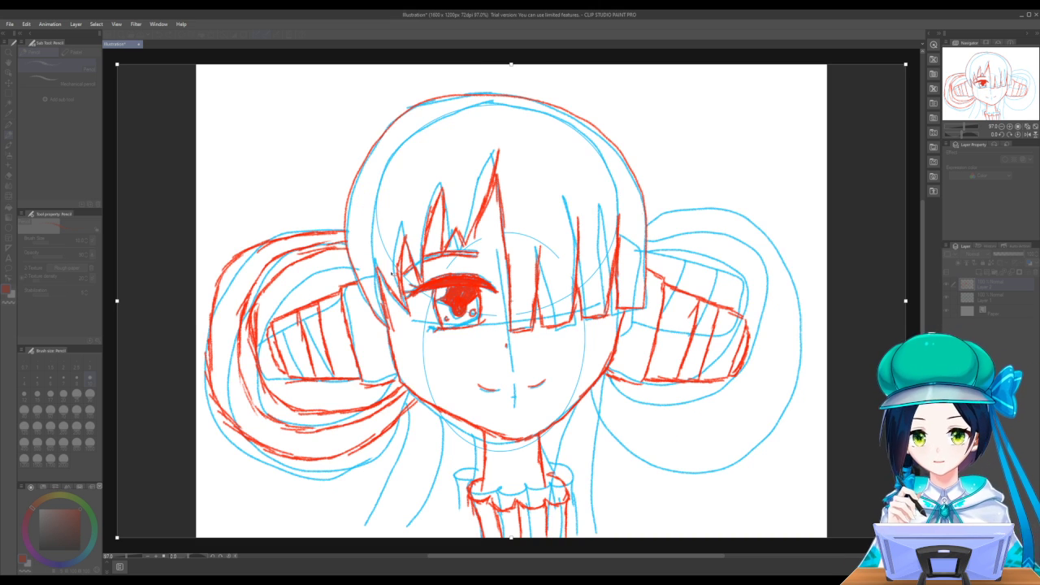
key(Return)
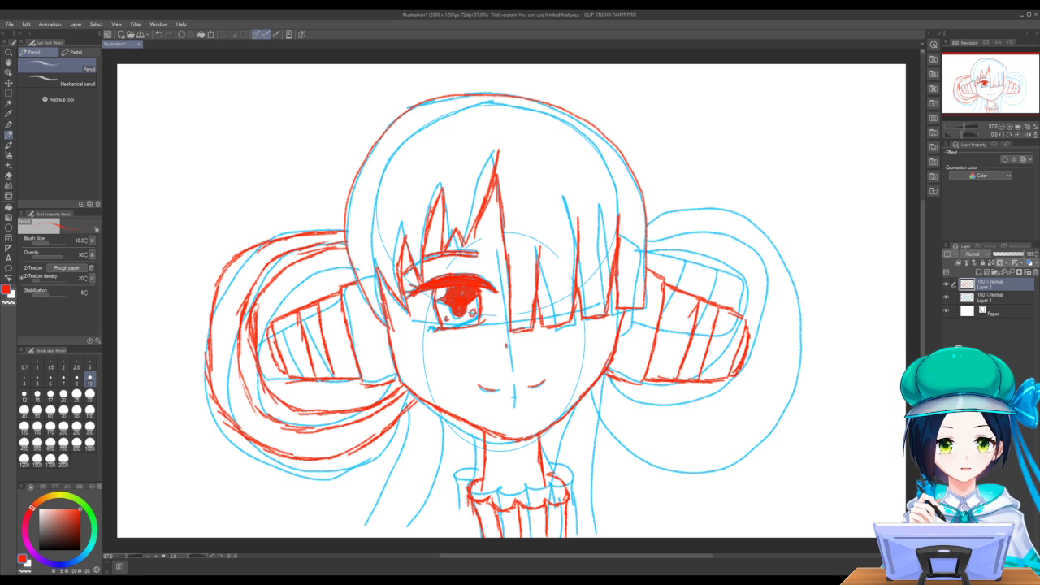
Draw a large red outer hair loop on the viewer's right with an inner loop, and erase most of the inner line
mouse_move(645, 224)
mouse_down()
mouse_move(719, 208)
mouse_move(764, 213)
mouse_move(792, 244)
mouse_move(829, 338)
mouse_move(782, 403)
mouse_move(677, 422)
mouse_move(590, 392)
mouse_move(582, 418)
mouse_move(623, 432)
mouse_move(585, 419)
mouse_move(614, 403)
mouse_move(671, 421)
mouse_move(744, 418)
mouse_move(799, 394)
mouse_move(764, 427)
mouse_move(694, 432)
mouse_move(648, 419)
mouse_move(608, 377)
mouse_move(598, 411)
mouse_move(633, 450)
mouse_move(714, 475)
mouse_move(814, 460)
mouse_move(841, 434)
mouse_move(866, 374)
mouse_move(876, 285)
mouse_move(861, 247)
mouse_move(810, 210)
mouse_move(767, 202)
mouse_move(662, 216)
mouse_up()
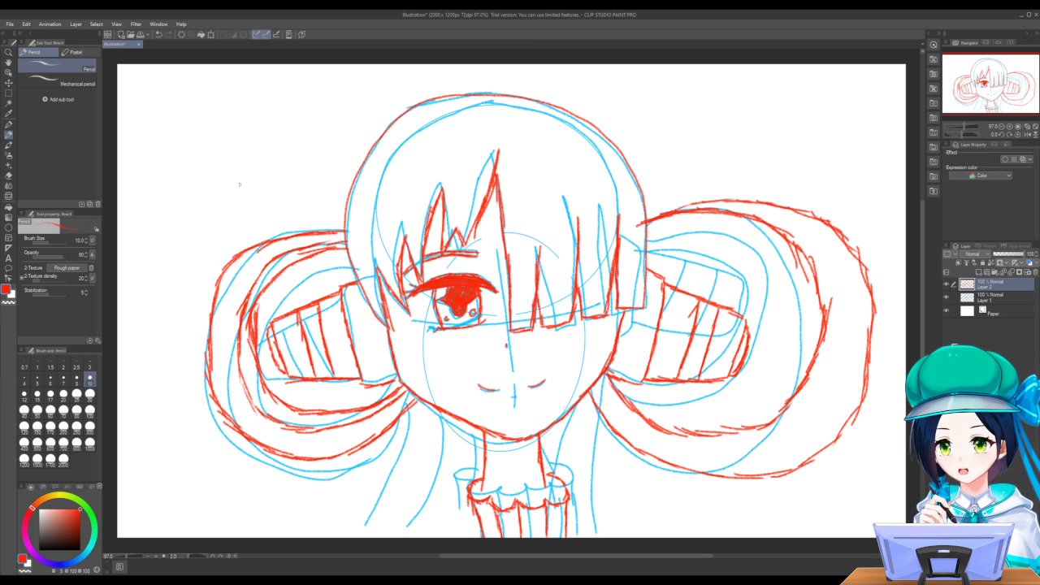
click(8, 174)
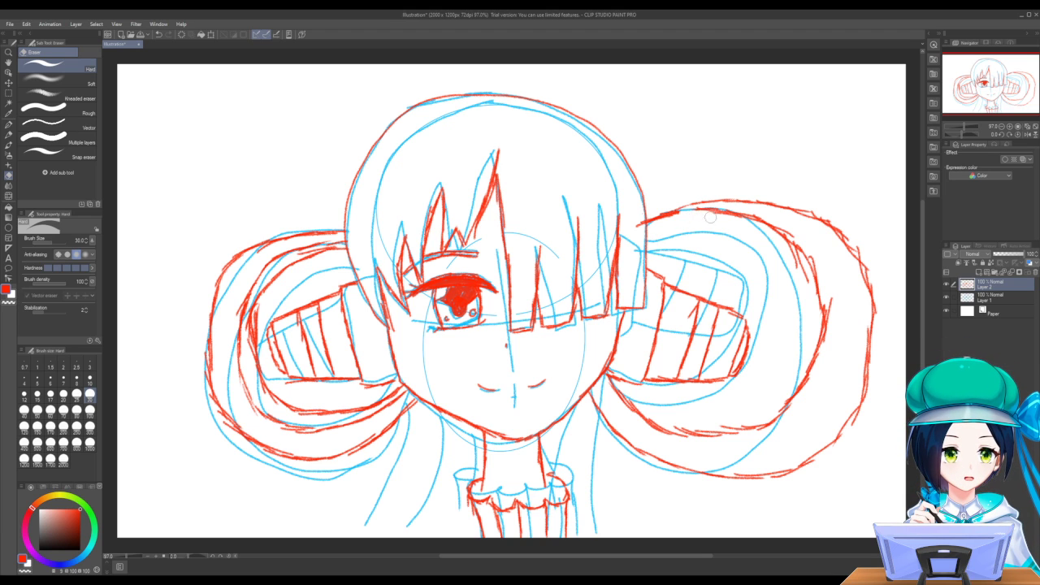
mouse_move(725, 217)
mouse_down()
mouse_move(789, 237)
mouse_move(818, 322)
mouse_move(810, 253)
mouse_move(829, 282)
mouse_move(829, 328)
mouse_move(798, 392)
mouse_move(765, 408)
mouse_move(687, 429)
mouse_move(701, 433)
mouse_move(648, 410)
mouse_up()
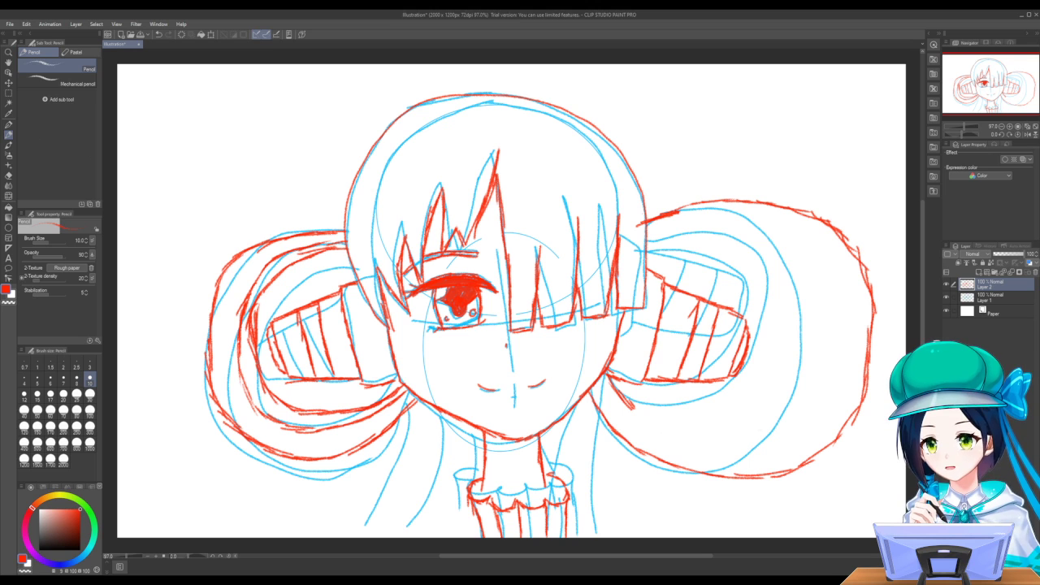
Redraw the inner hair loop on the viewer's right as two parallel red outlines joining the head at both ends
mouse_move(611, 380)
mouse_down()
mouse_move(638, 401)
mouse_move(716, 421)
mouse_move(776, 415)
mouse_move(814, 360)
mouse_move(811, 283)
mouse_move(731, 247)
mouse_move(637, 243)
mouse_up()
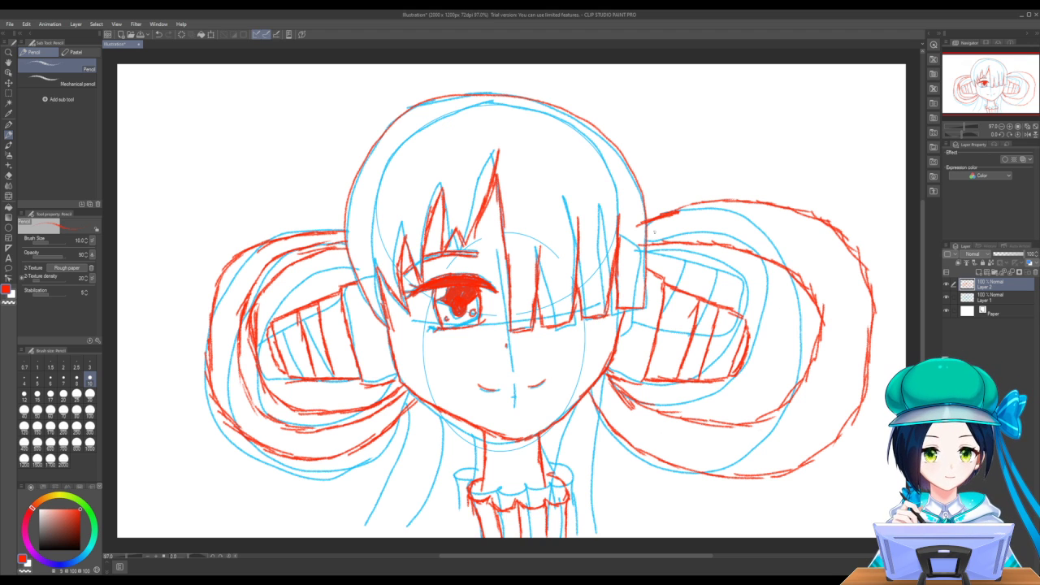
mouse_move(642, 239)
mouse_down()
mouse_move(689, 235)
mouse_move(679, 211)
mouse_move(832, 295)
mouse_up()
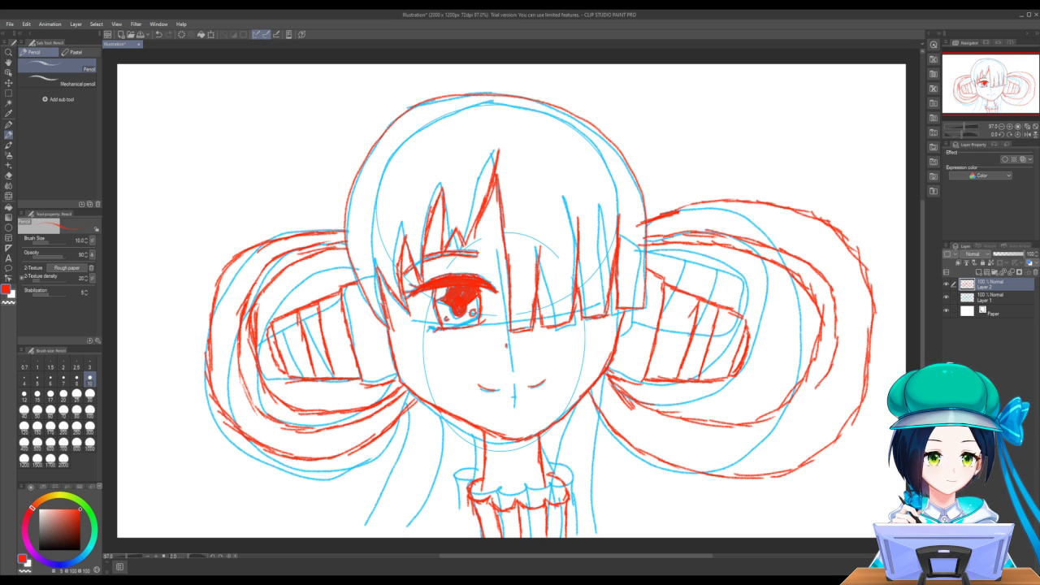
mouse_move(817, 384)
mouse_down()
mouse_move(759, 431)
mouse_move(695, 435)
mouse_move(622, 407)
mouse_move(603, 380)
mouse_up()
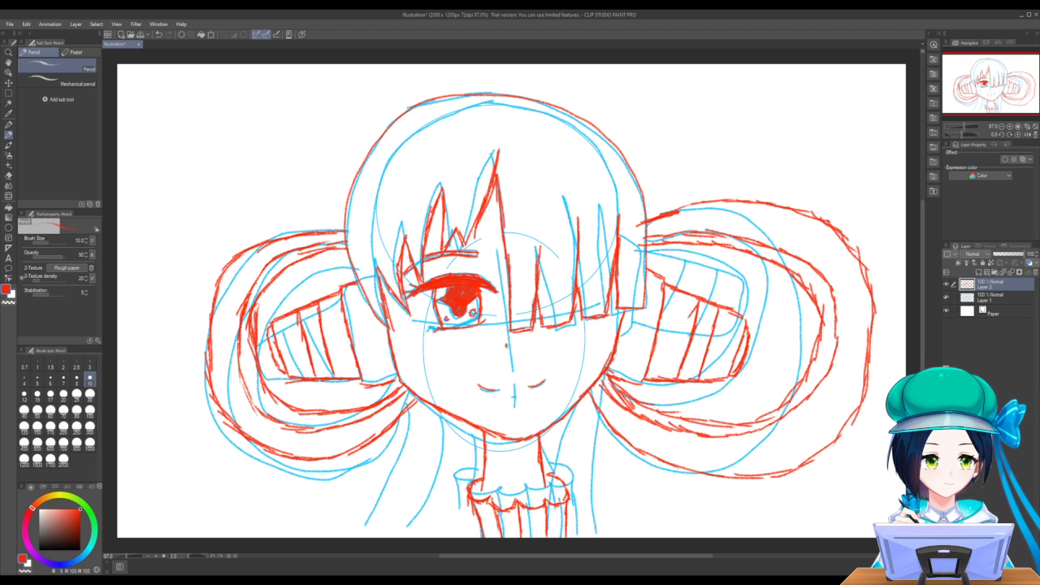
Hide Layer 1 and erase all red hair loop lines on the viewer's left with the Hard eraser, keeping the striped bun
click(945, 297)
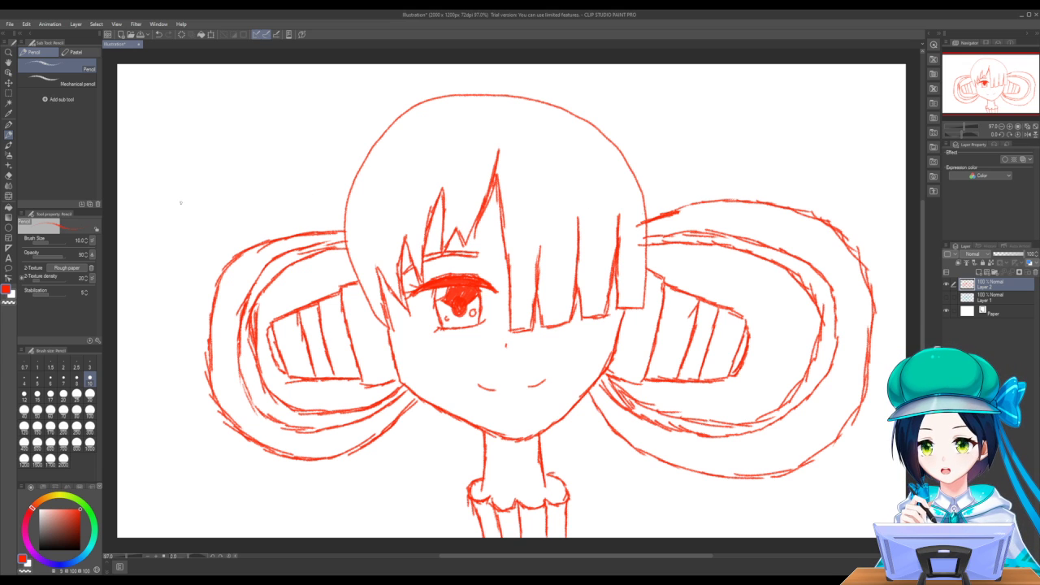
click(9, 175)
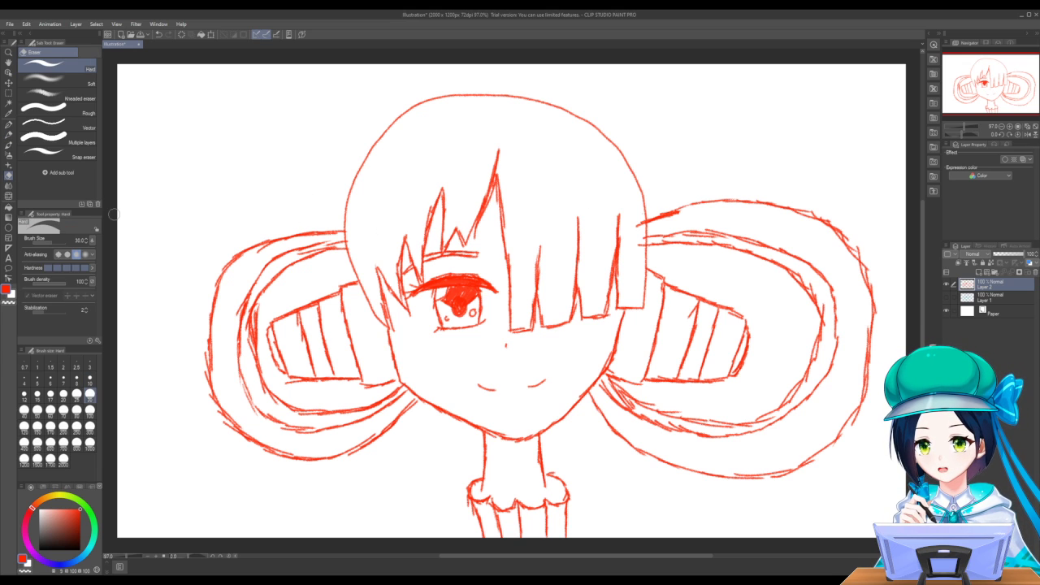
mouse_move(332, 232)
mouse_down()
mouse_move(302, 222)
mouse_move(287, 234)
mouse_move(255, 309)
mouse_move(243, 248)
mouse_move(219, 288)
mouse_move(234, 315)
mouse_move(232, 271)
mouse_move(204, 320)
mouse_move(226, 404)
mouse_move(247, 367)
mouse_move(251, 316)
mouse_move(242, 360)
mouse_move(250, 407)
mouse_move(240, 428)
mouse_move(253, 446)
mouse_move(290, 447)
mouse_move(316, 456)
mouse_up()
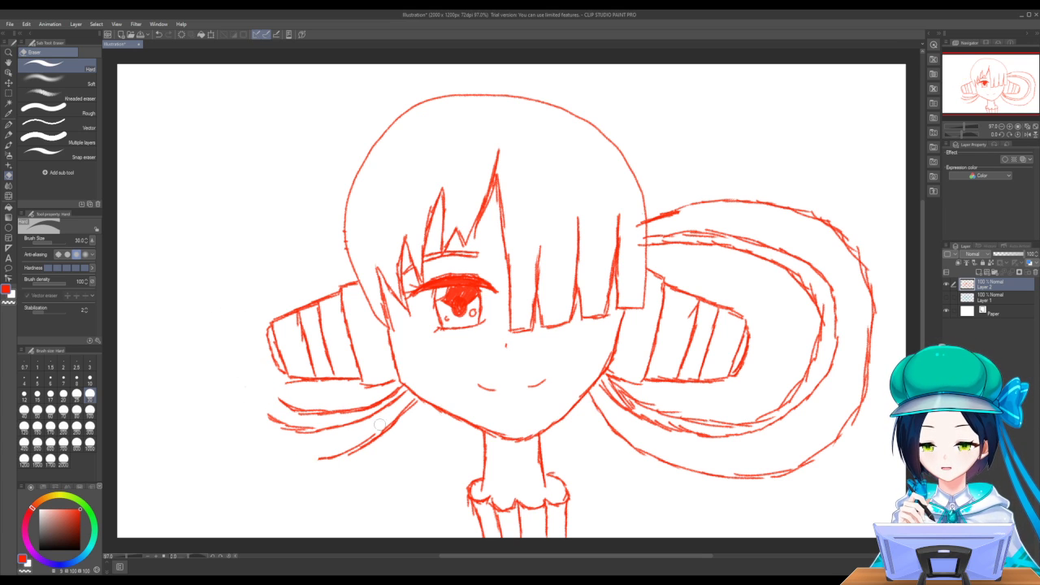
mouse_move(313, 405)
mouse_down()
mouse_move(333, 426)
mouse_move(312, 417)
mouse_move(291, 428)
mouse_move(275, 408)
mouse_move(398, 394)
mouse_up()
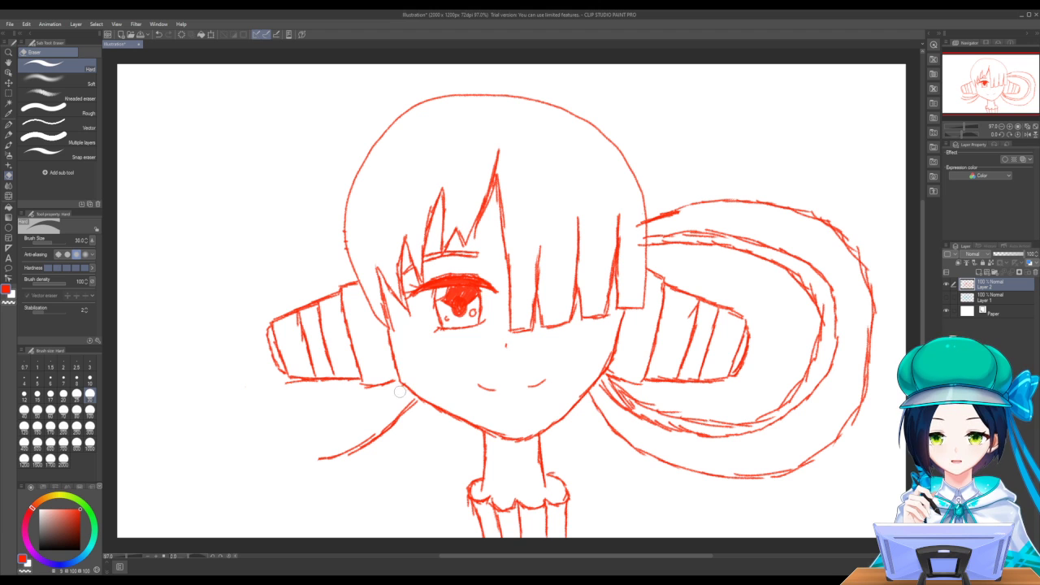
drag(413, 405, 320, 456)
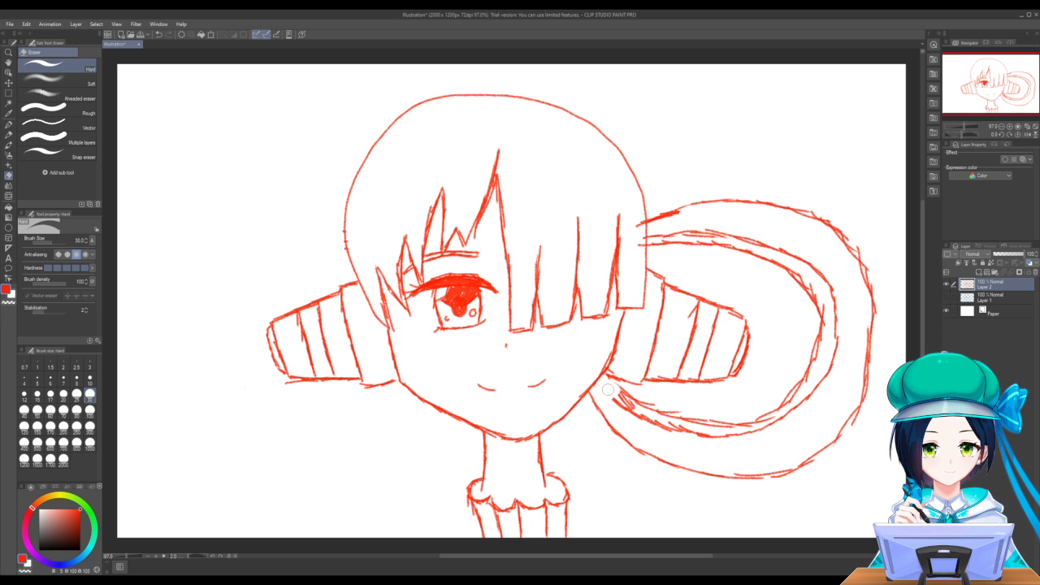
Erase all red hair loop lines on the viewer's right of the head, keeping the striped bun, and return to the Pencil tool
mouse_move(592, 397)
mouse_down()
mouse_move(656, 461)
mouse_move(622, 390)
mouse_move(644, 408)
mouse_move(609, 383)
mouse_move(708, 435)
mouse_move(688, 414)
mouse_move(753, 417)
mouse_move(833, 353)
mouse_move(823, 268)
mouse_move(807, 262)
mouse_move(789, 291)
mouse_move(769, 228)
mouse_move(742, 255)
mouse_move(743, 231)
mouse_move(728, 228)
mouse_move(710, 245)
mouse_move(697, 222)
mouse_move(676, 241)
mouse_move(661, 228)
mouse_move(652, 246)
mouse_move(653, 219)
mouse_move(669, 203)
mouse_move(750, 204)
mouse_move(790, 217)
mouse_move(789, 205)
mouse_move(762, 196)
mouse_move(866, 267)
mouse_move(870, 331)
mouse_up()
mouse_move(837, 442)
mouse_down()
mouse_move(793, 469)
mouse_move(684, 467)
mouse_move(716, 479)
mouse_move(666, 458)
mouse_up()
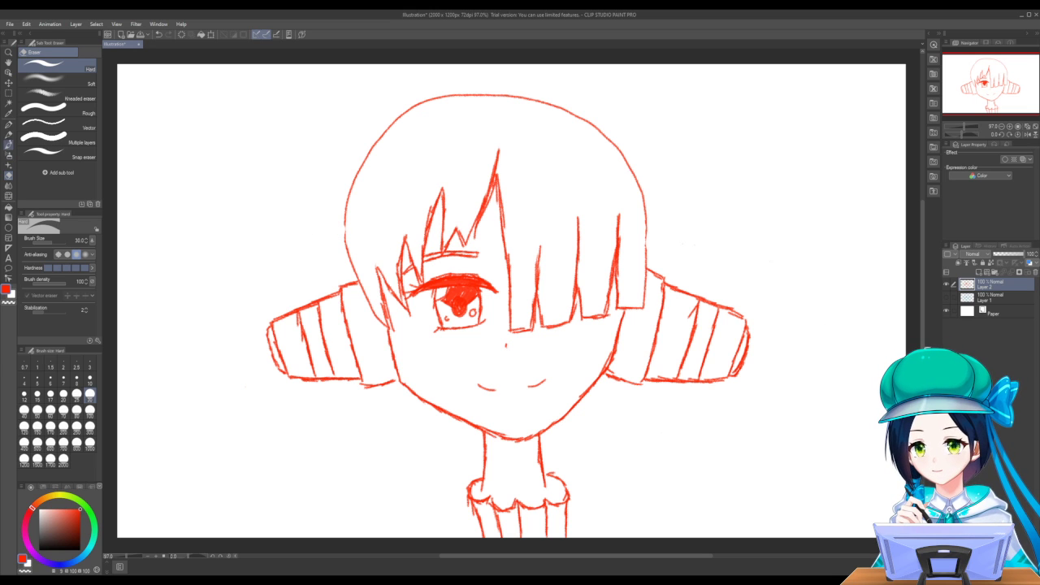
click(8, 135)
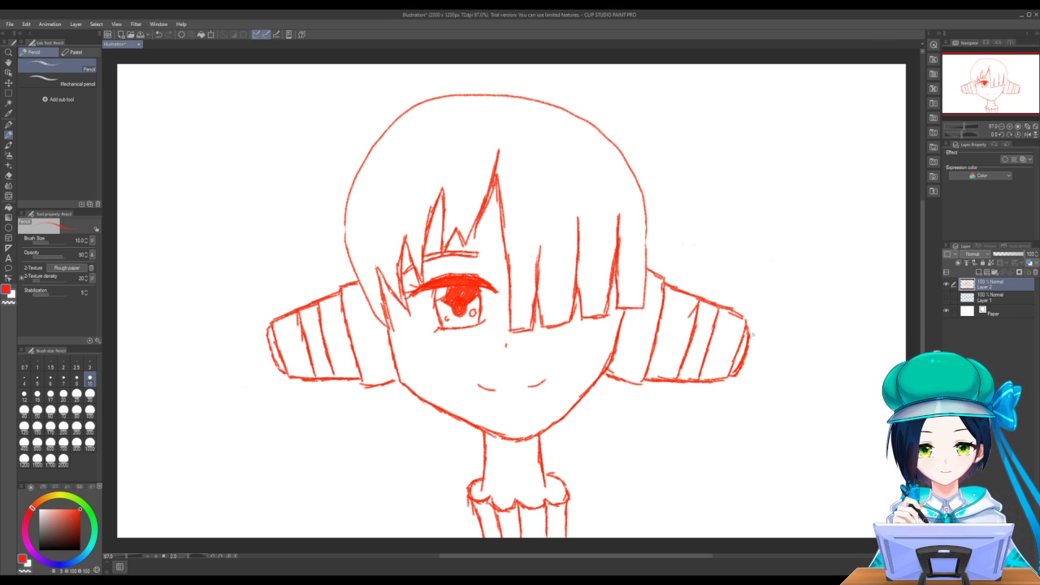
Draw a red hair loop hanging below the bun on the viewer's right, with an outer outline and a smaller inner one ending at the jaw
mouse_move(750, 332)
mouse_down()
mouse_move(776, 362)
mouse_move(786, 399)
mouse_move(784, 425)
mouse_move(743, 465)
mouse_move(693, 473)
mouse_move(716, 473)
mouse_move(663, 461)
mouse_move(587, 387)
mouse_up()
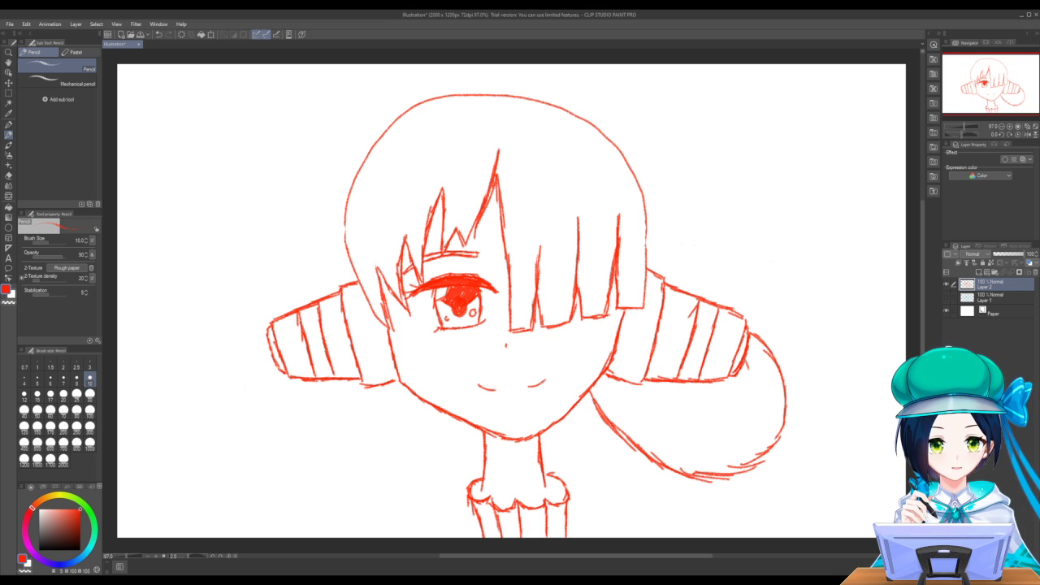
mouse_move(746, 360)
mouse_down()
mouse_move(752, 410)
mouse_move(720, 426)
mouse_move(682, 423)
mouse_move(595, 375)
mouse_up()
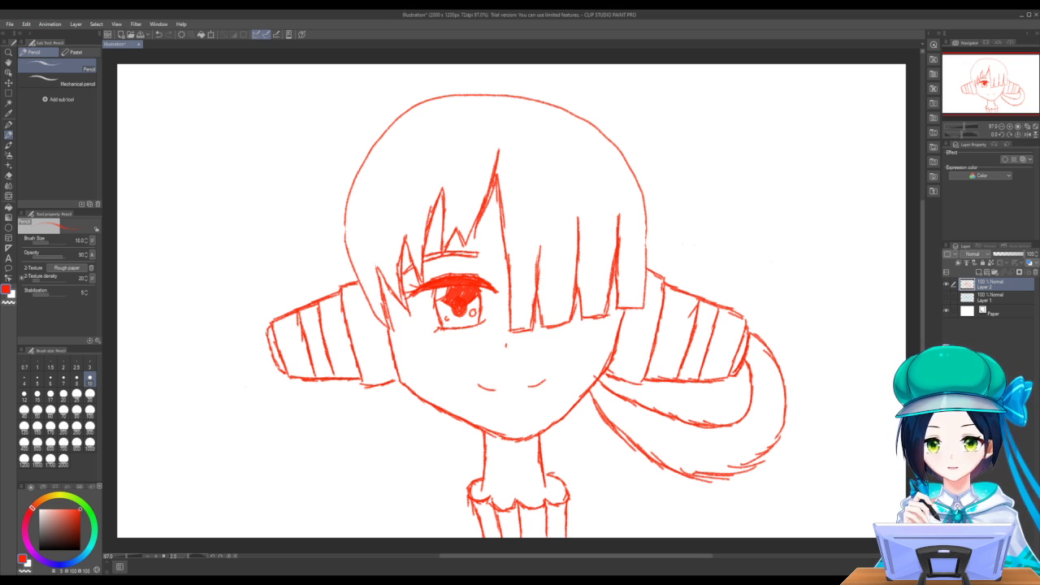
mouse_move(268, 329)
mouse_down()
mouse_move(241, 400)
mouse_move(259, 439)
mouse_move(301, 468)
mouse_move(334, 473)
mouse_move(394, 457)
mouse_move(435, 421)
mouse_up()
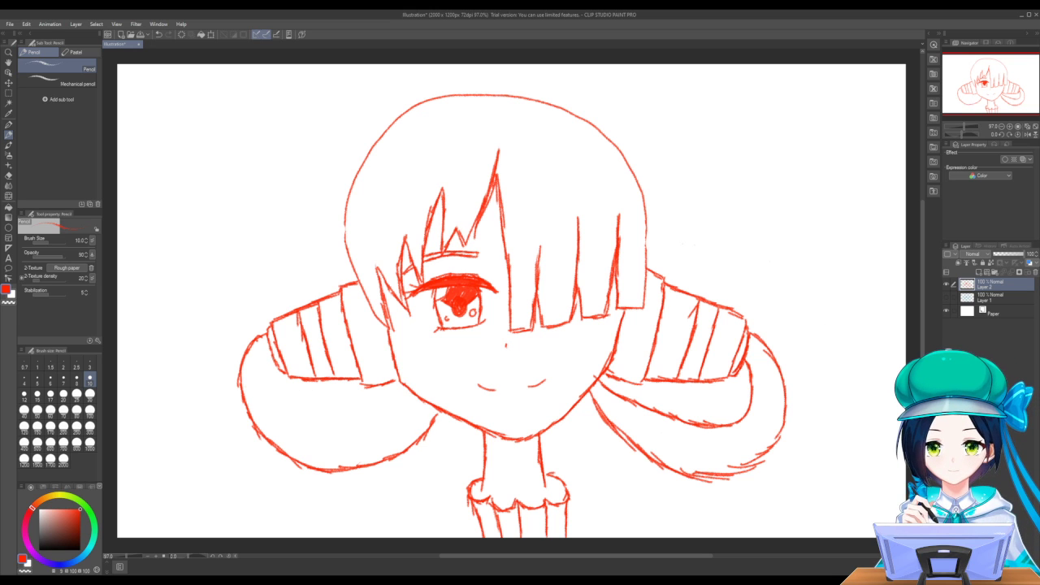
mouse_move(263, 359)
mouse_down()
mouse_move(269, 401)
mouse_move(292, 419)
mouse_move(353, 423)
mouse_move(409, 408)
mouse_up()
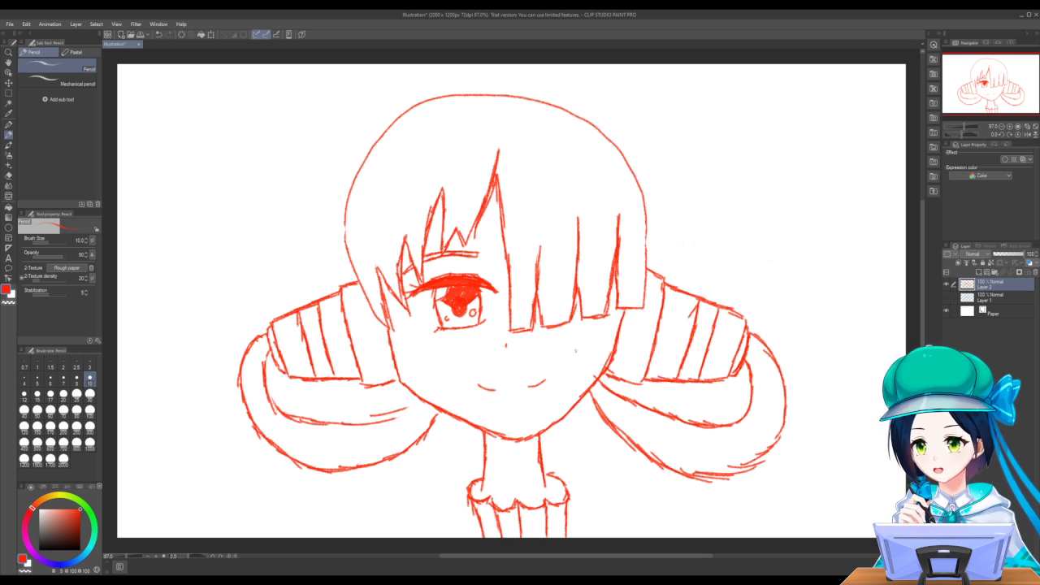
key(ctrl+z)
key(ctrl+z)
key(ctrl+z)
key(ctrl+z)
key(ctrl+z)
key(ctrl+z)
key(ctrl+z)
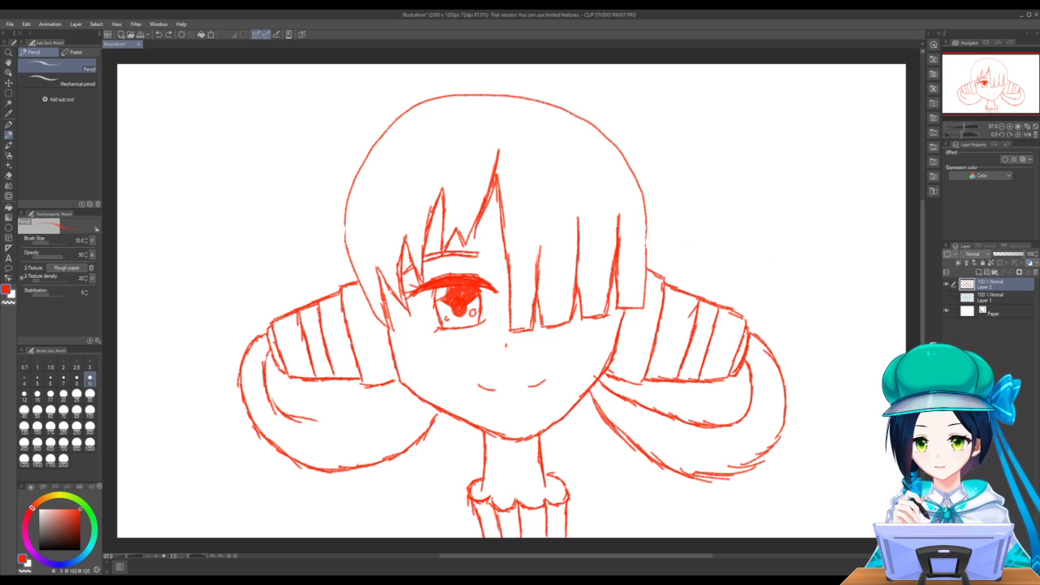
key(ctrl+z)
key(ctrl+z)
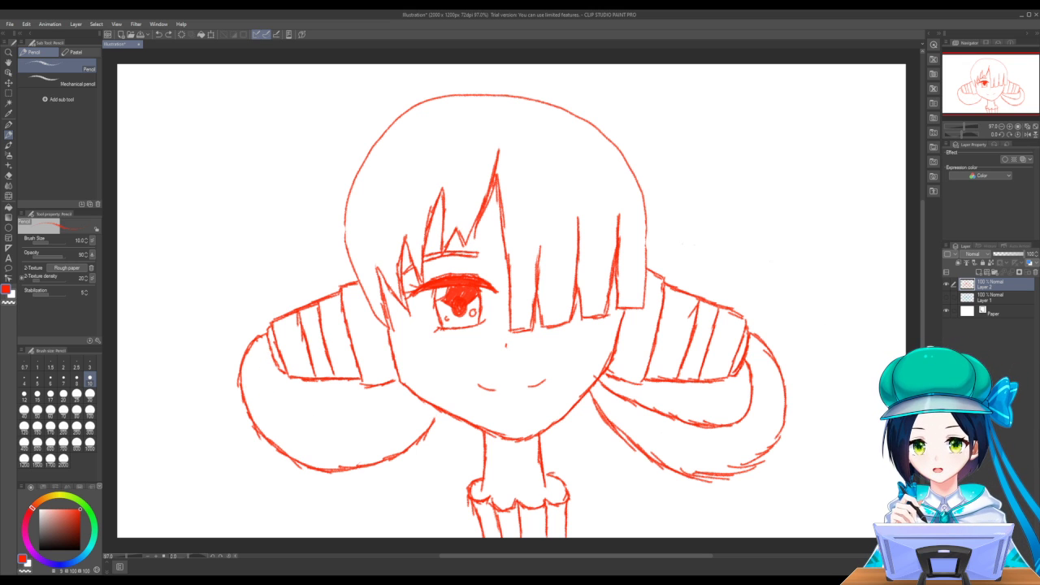
key(ctrl+z)
key(ctrl+z)
key(ctrl+z)
key(ctrl+z)
key(ctrl+z)
key(ctrl+z)
key(ctrl+z)
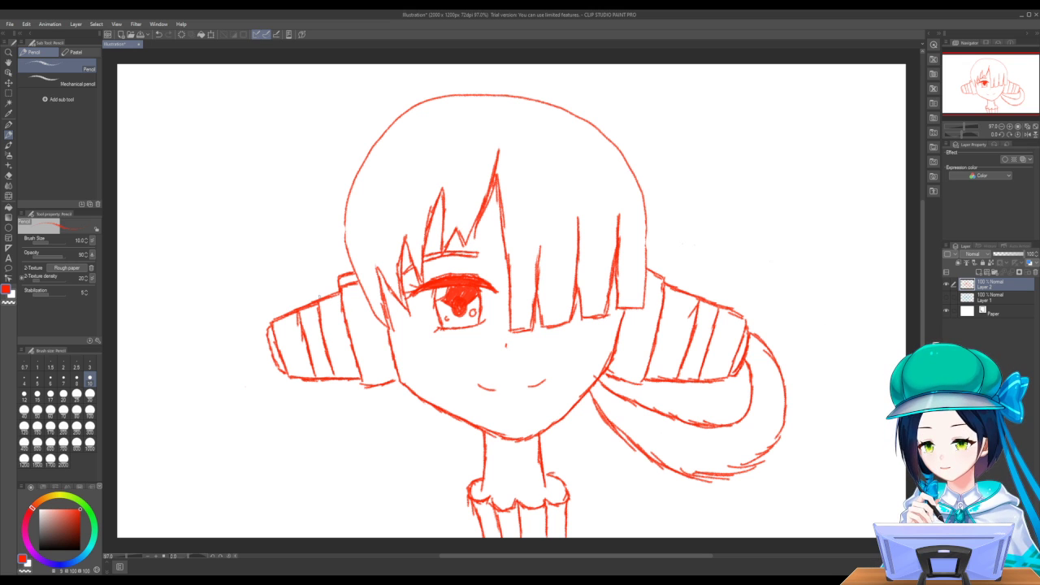
Draw a wide hair loop on the viewer's left with an outer outline and two inner lines, and add matching inner lines to the opposite loop
mouse_move(328, 284)
mouse_down()
mouse_move(278, 290)
mouse_move(242, 317)
mouse_move(199, 392)
mouse_move(213, 419)
mouse_move(250, 454)
mouse_move(328, 470)
mouse_move(411, 400)
mouse_up()
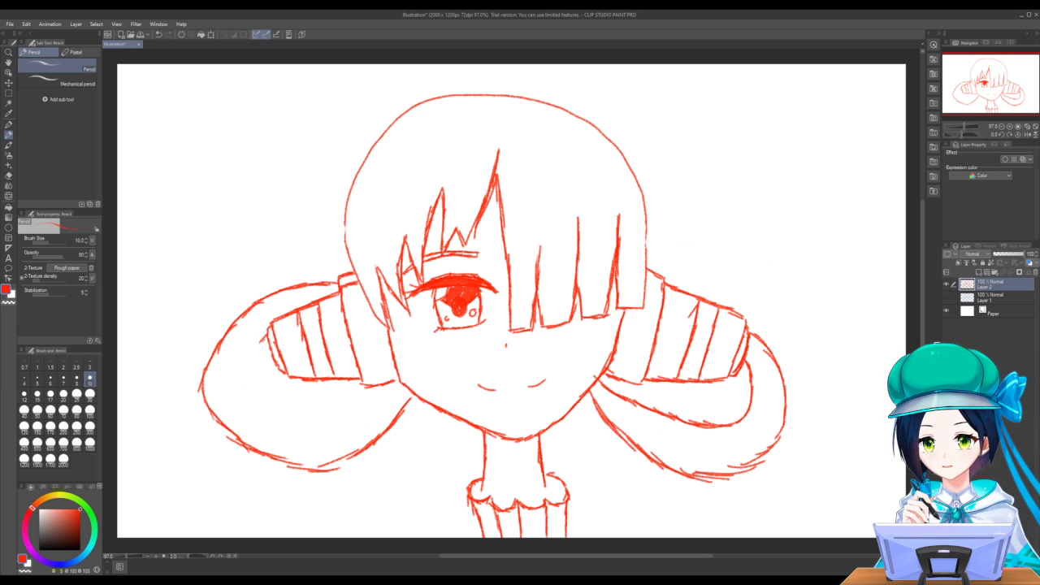
mouse_move(264, 340)
mouse_down()
mouse_move(257, 399)
mouse_move(319, 416)
mouse_up()
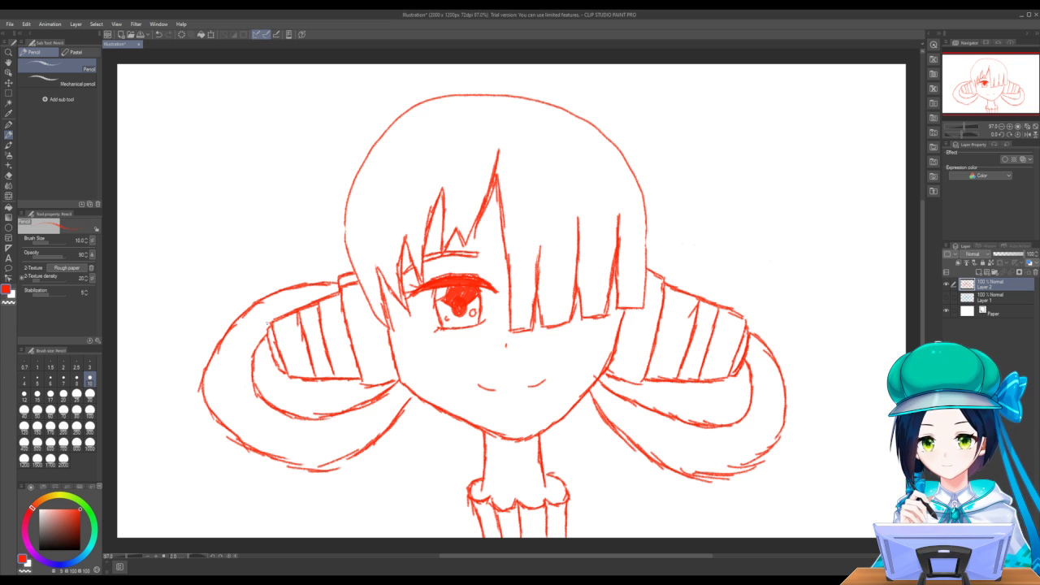
mouse_move(274, 317)
mouse_down()
mouse_move(245, 351)
mouse_move(242, 384)
mouse_move(249, 405)
mouse_move(291, 434)
mouse_move(346, 423)
mouse_move(401, 385)
mouse_up()
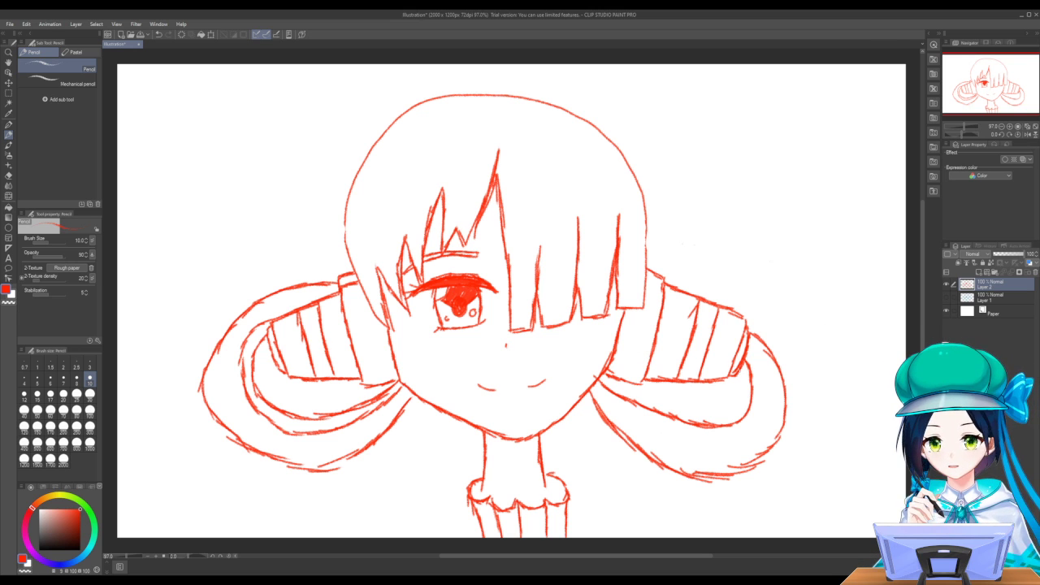
mouse_move(739, 369)
mouse_down()
mouse_move(737, 414)
mouse_move(695, 422)
mouse_up()
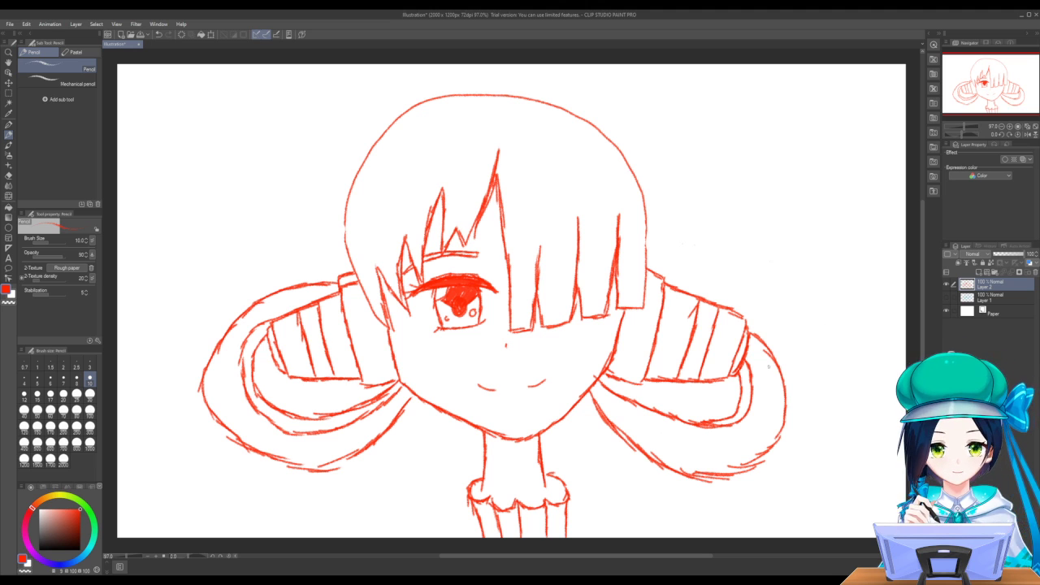
mouse_move(768, 366)
mouse_down()
mouse_move(767, 411)
mouse_move(733, 453)
mouse_move(640, 429)
mouse_move(590, 386)
mouse_up()
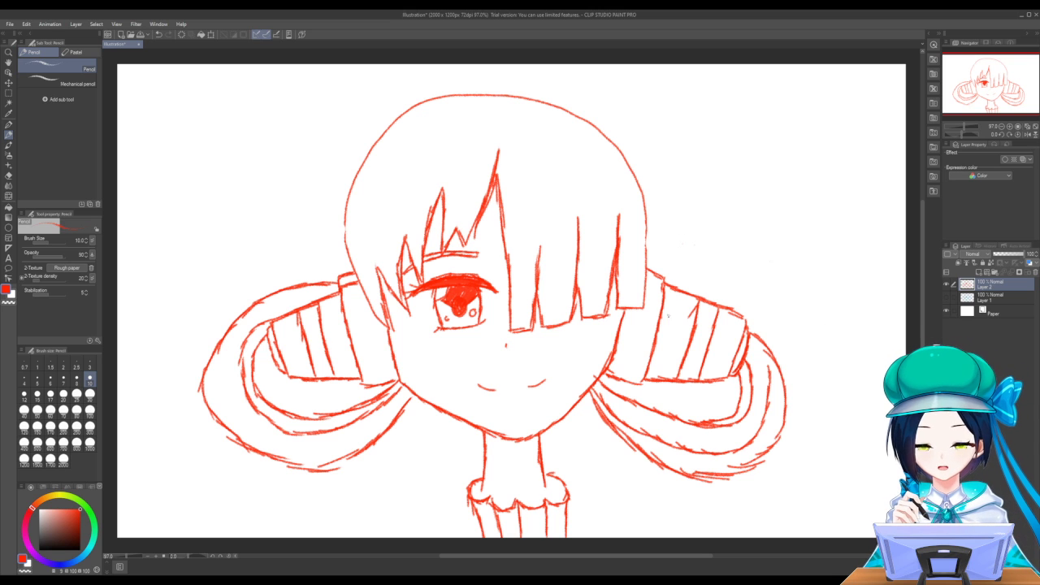
Erase the ruffled collar with the Hard eraser, keeping the two neck lines, and return to the Pencil tool
click(9, 176)
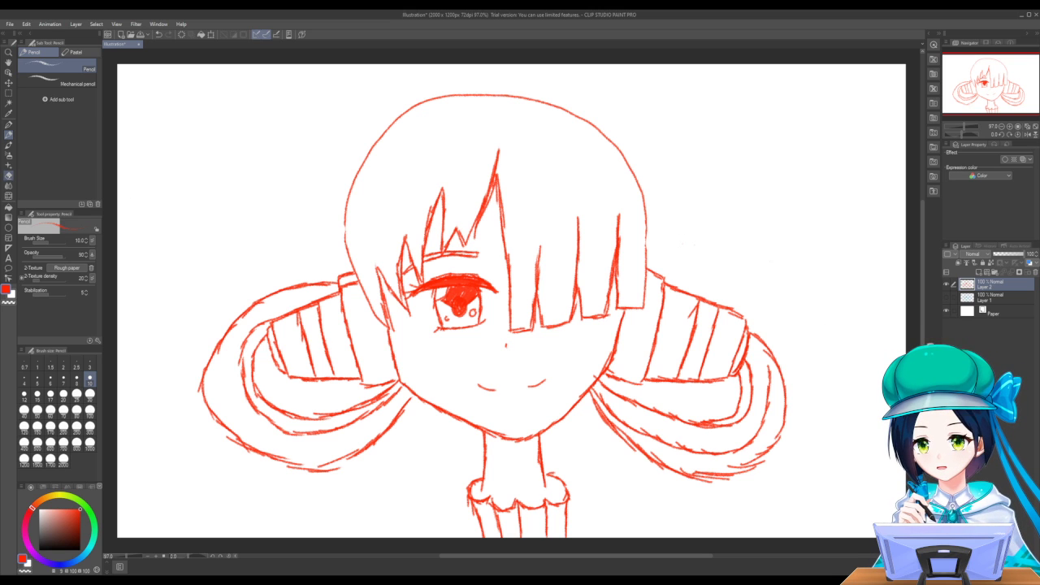
mouse_move(468, 482)
mouse_down()
mouse_move(485, 541)
mouse_move(485, 526)
mouse_move(494, 537)
mouse_move(485, 507)
mouse_move(536, 536)
mouse_move(544, 504)
mouse_move(569, 514)
mouse_move(554, 471)
mouse_move(554, 493)
mouse_move(539, 470)
mouse_up()
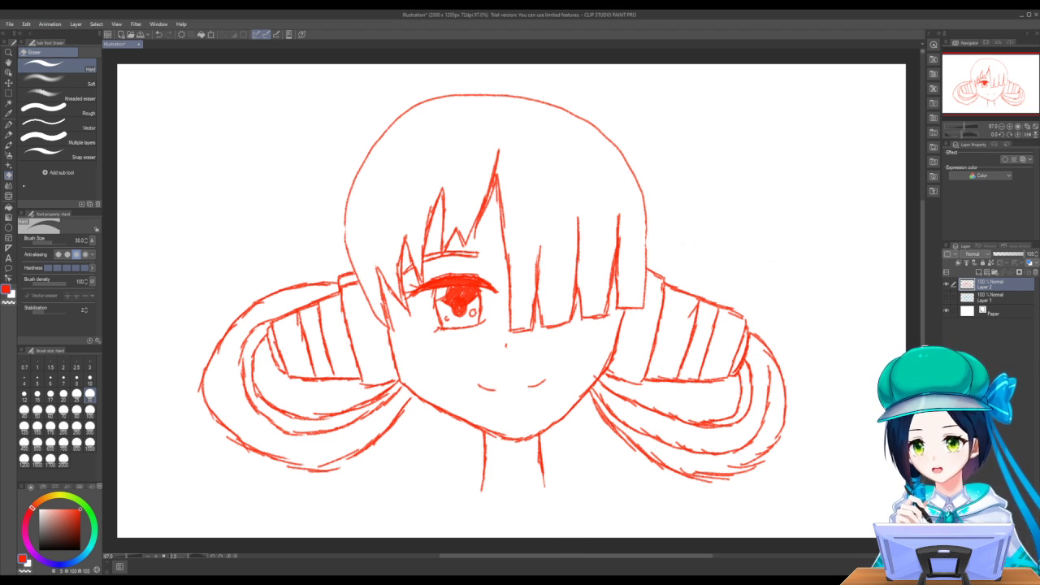
click(8, 134)
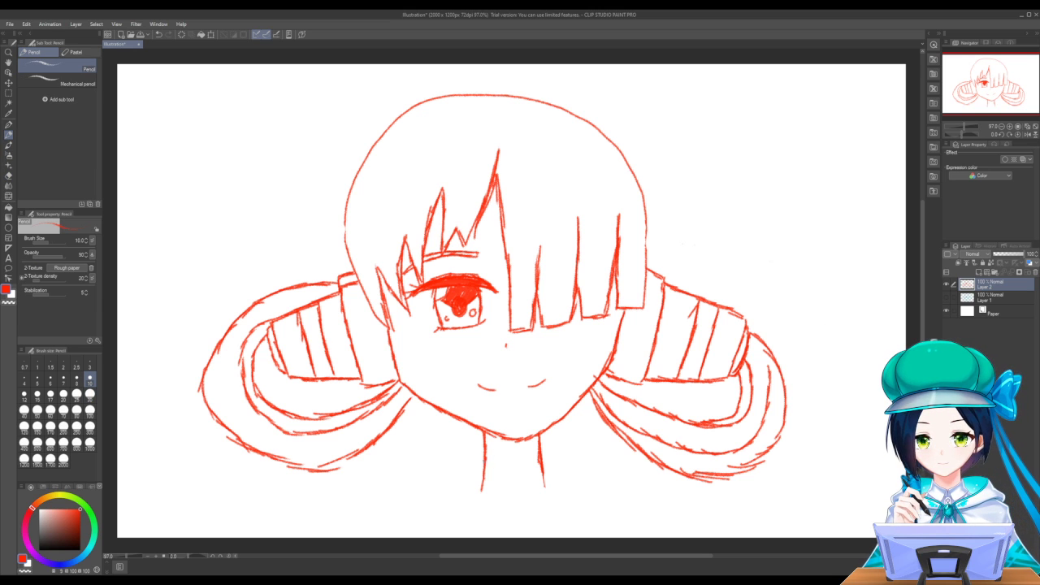
Draw a flared red collar around the neck with a wavy front edge and three fold lines running down to the canvas edge
drag(485, 460, 444, 480)
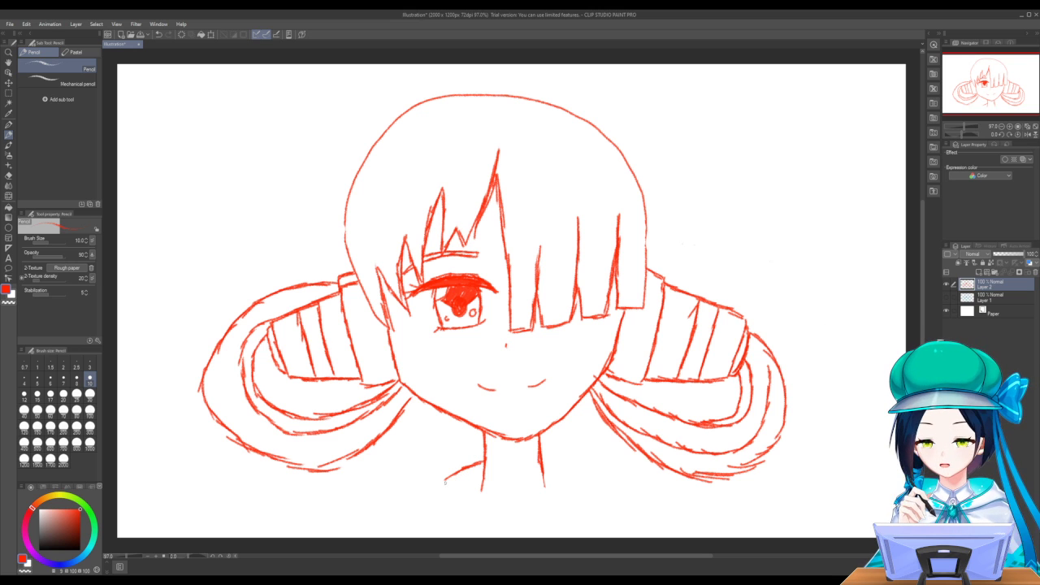
drag(445, 481, 474, 534)
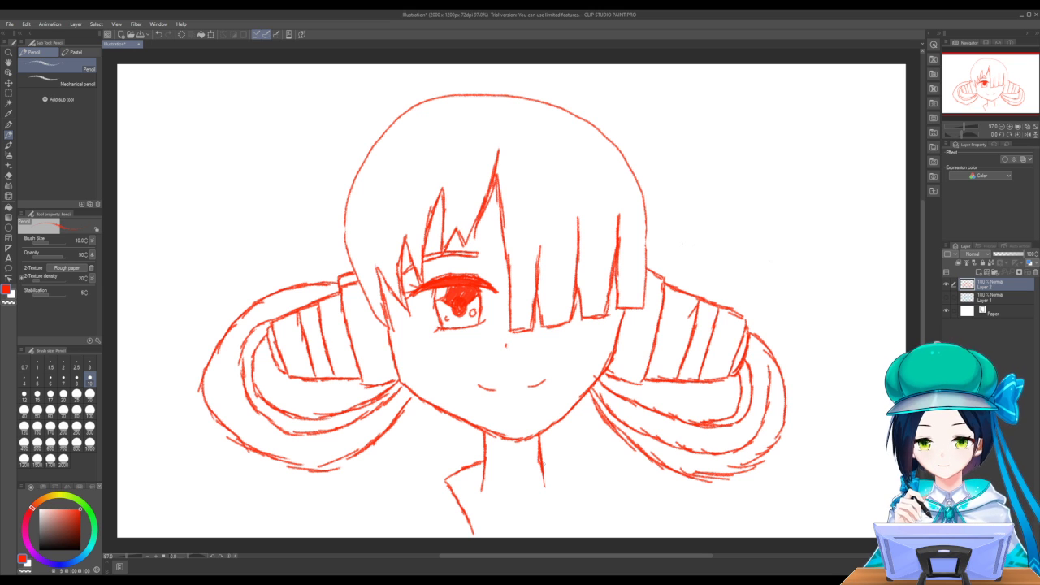
mouse_move(542, 462)
mouse_down()
mouse_move(585, 448)
mouse_move(577, 538)
mouse_up()
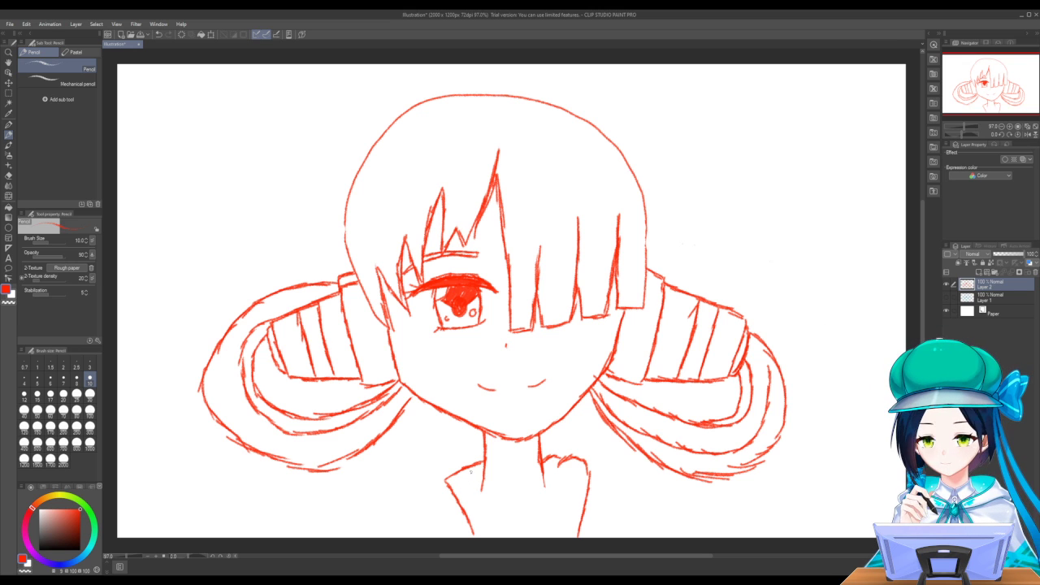
mouse_move(471, 466)
mouse_down()
mouse_move(467, 496)
mouse_move(485, 496)
mouse_move(495, 479)
mouse_move(504, 495)
mouse_move(528, 500)
mouse_move(551, 492)
mouse_move(557, 467)
mouse_up()
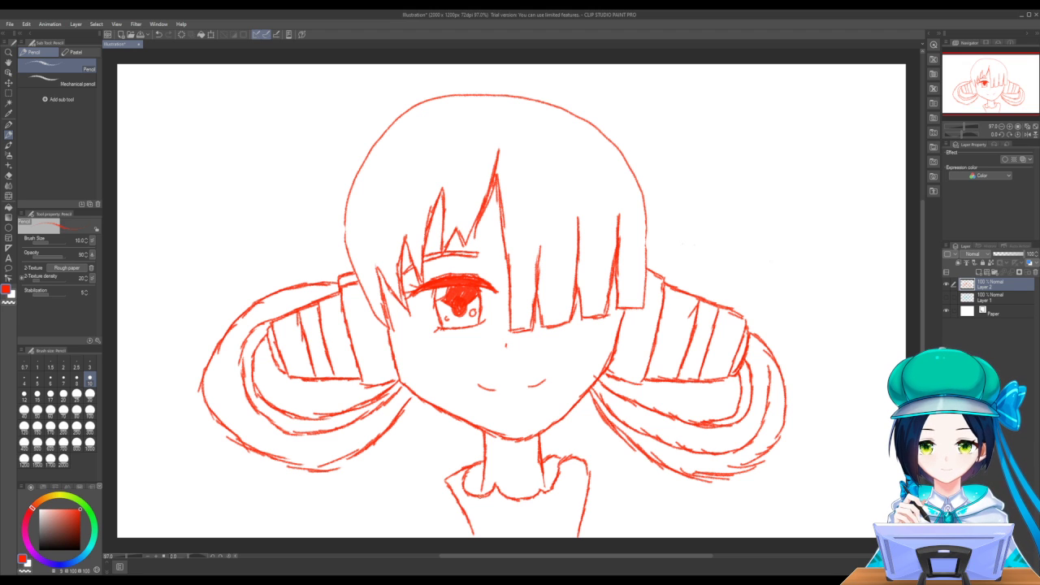
drag(478, 497, 495, 533)
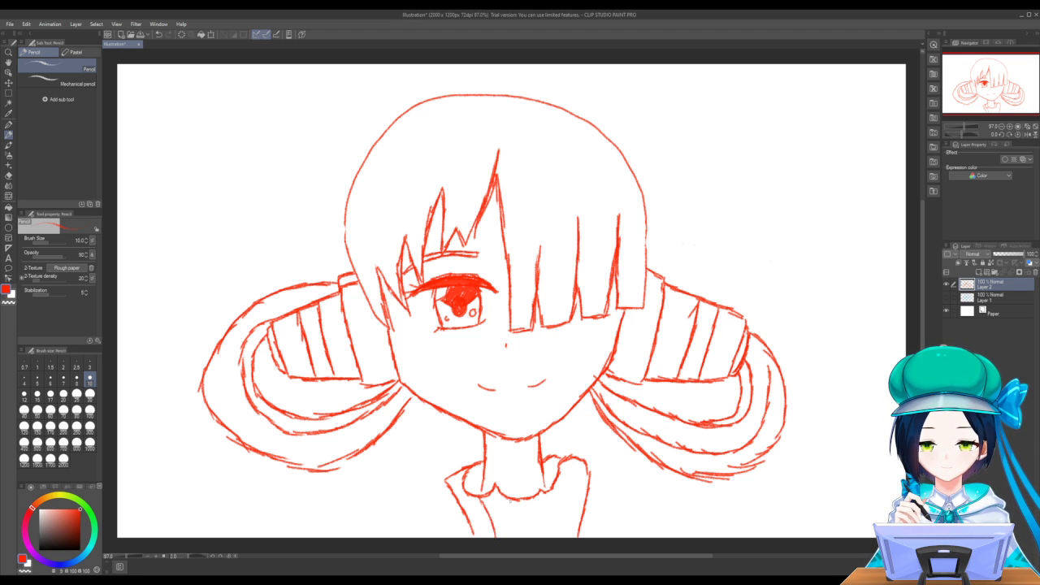
drag(524, 497, 527, 538)
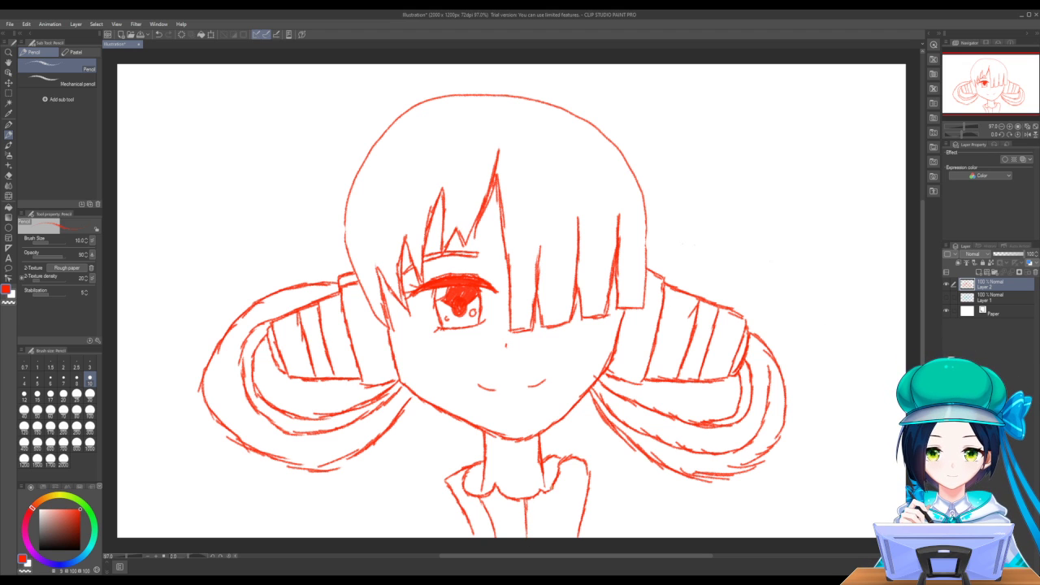
drag(555, 486, 557, 538)
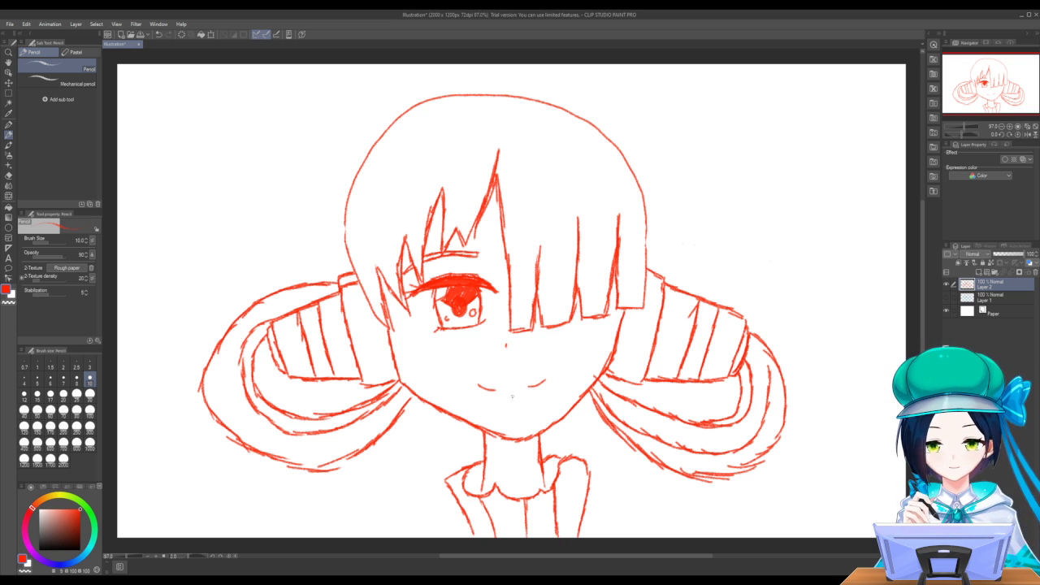
Add a short line centred below the smile and a small pointed hair tuft on the head's upper outline on the viewer's right, erasing the outline inside it
drag(506, 399, 522, 399)
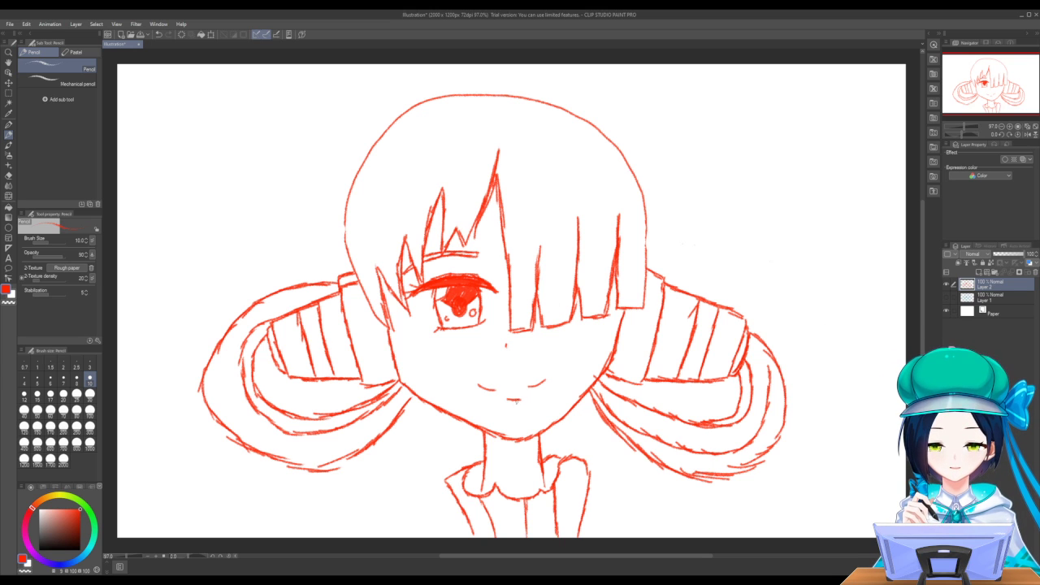
drag(516, 400, 525, 399)
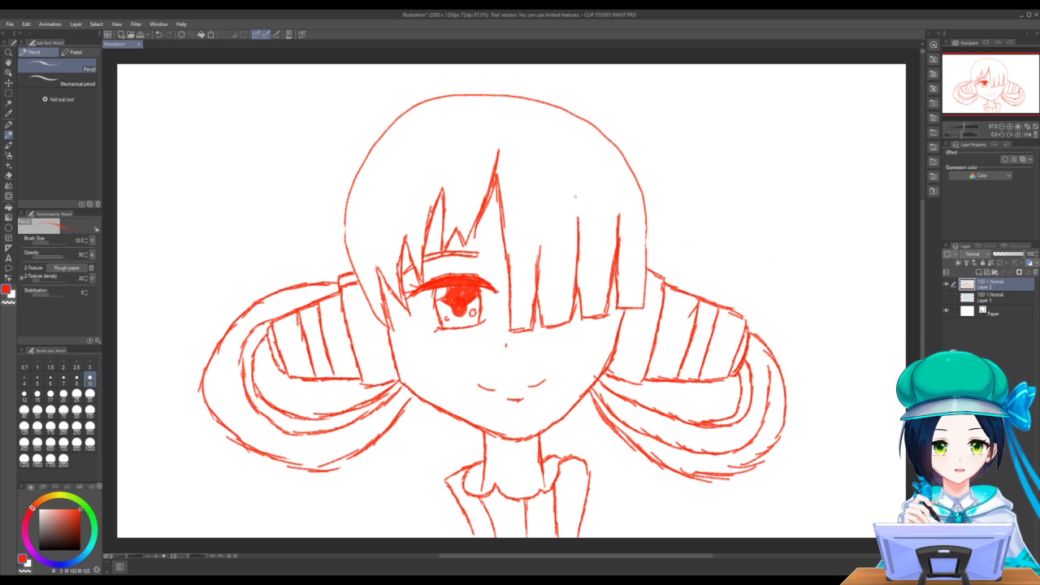
mouse_move(619, 161)
mouse_down()
mouse_move(657, 170)
mouse_move(629, 188)
mouse_up()
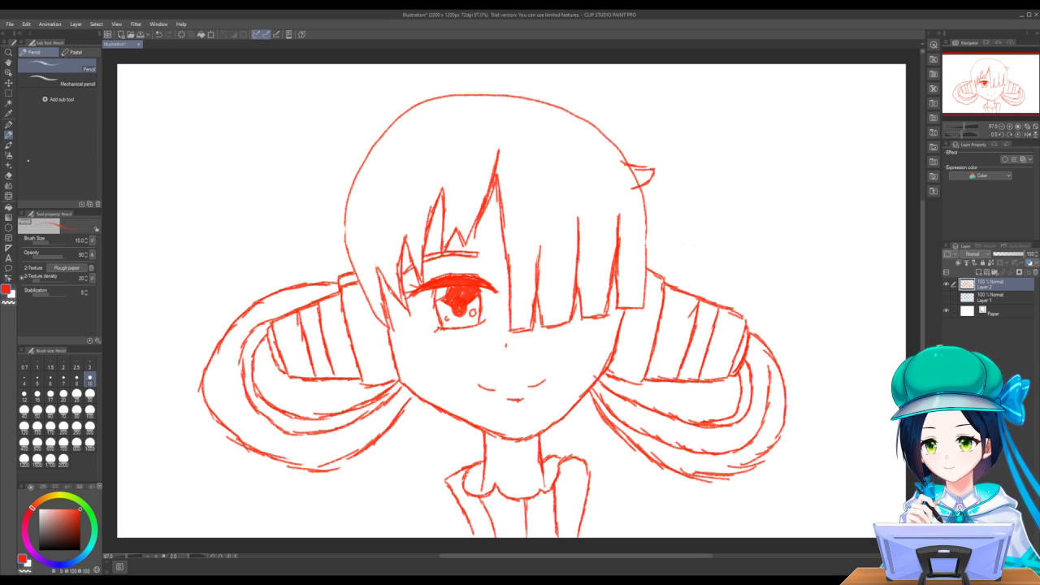
click(8, 175)
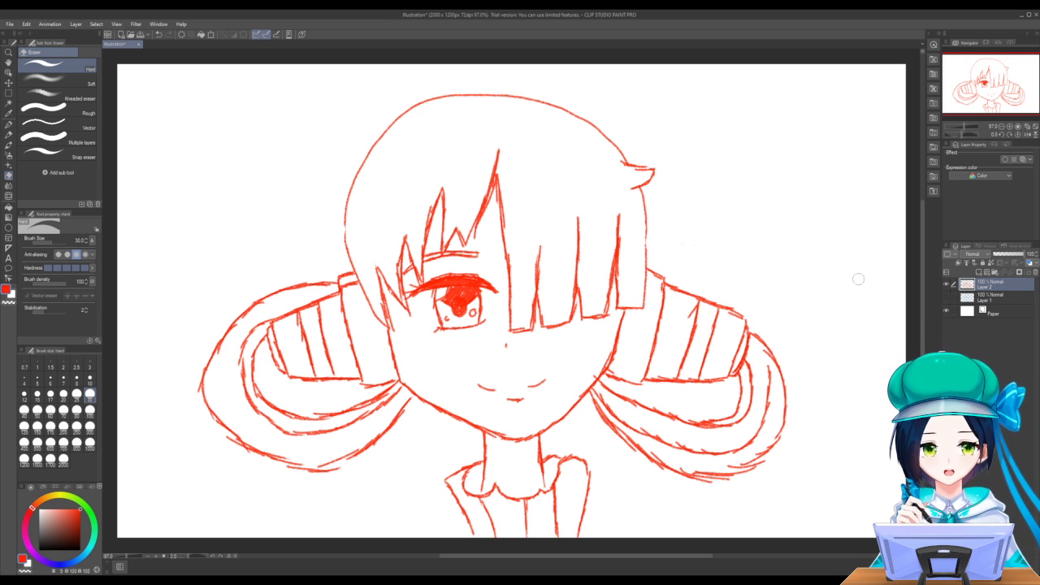
Compare the blue sketch on Layer 1 with the red drawing on Layer 2 by toggling their visibility, ending with only the red drawing shown
click(946, 298)
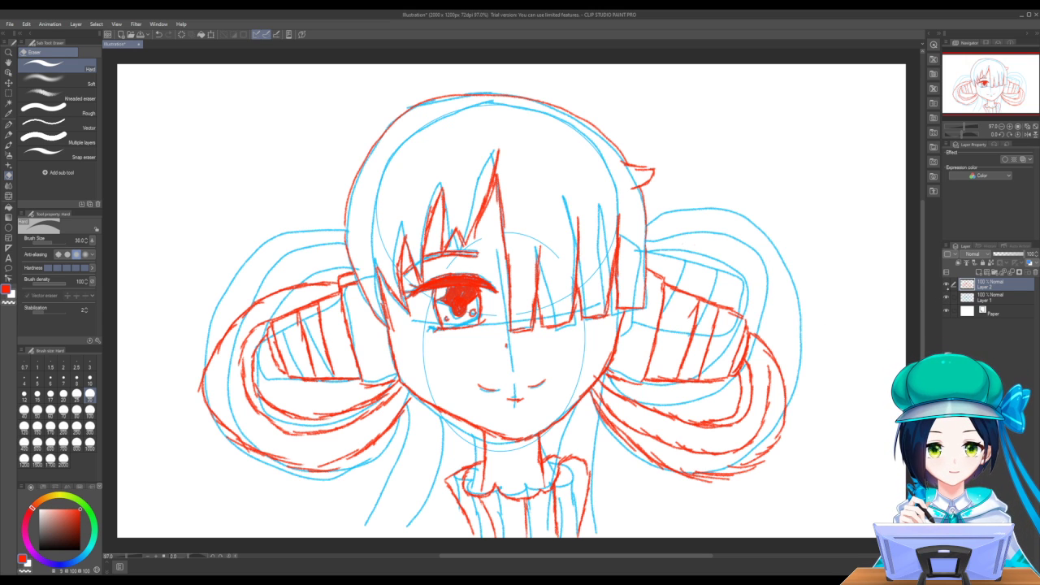
click(946, 284)
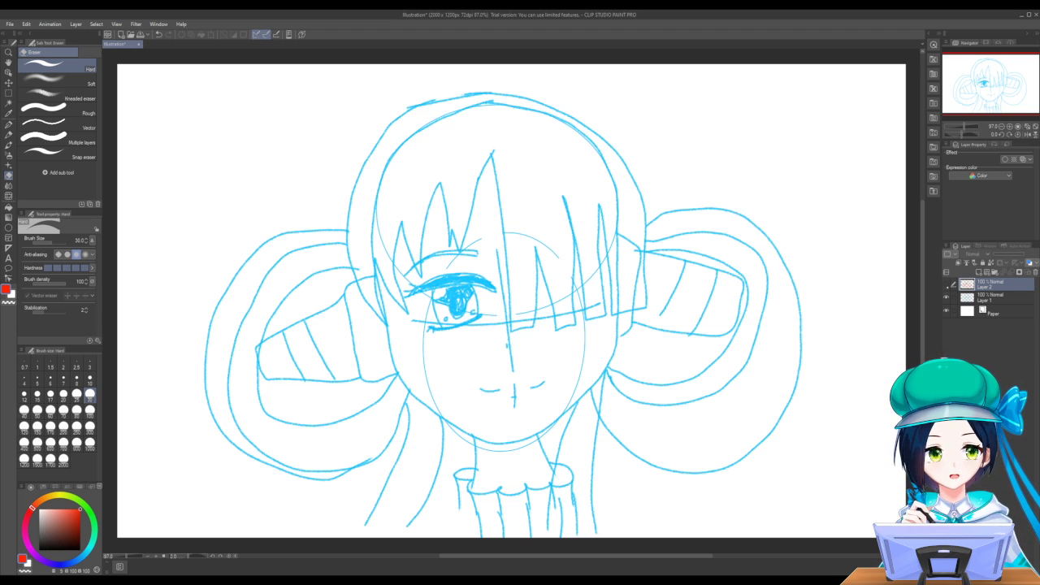
click(946, 284)
click(946, 297)
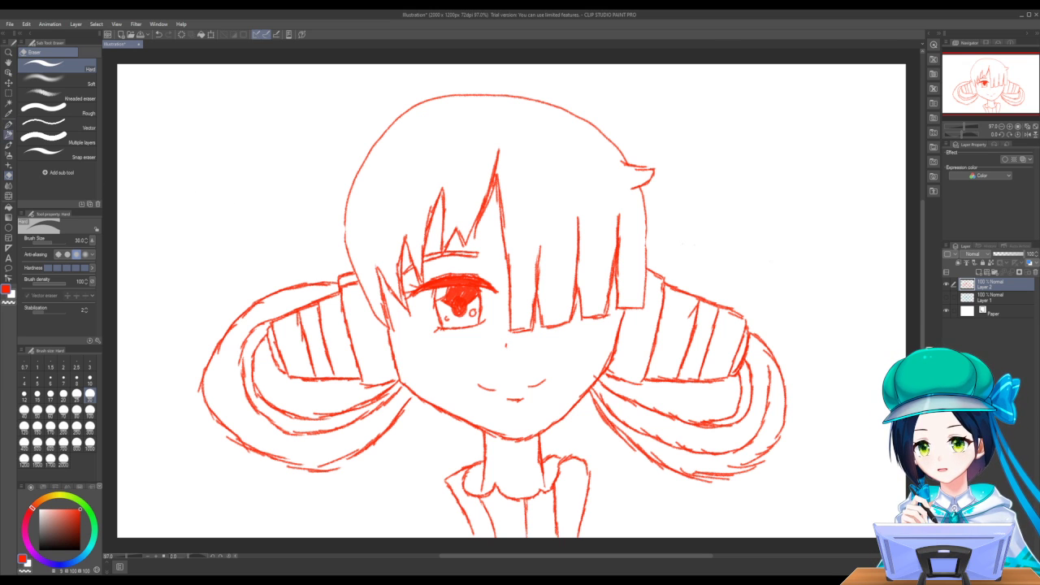
Add a new raster layer above Layer 2 and set the Pencil's drawing colour to black
click(8, 134)
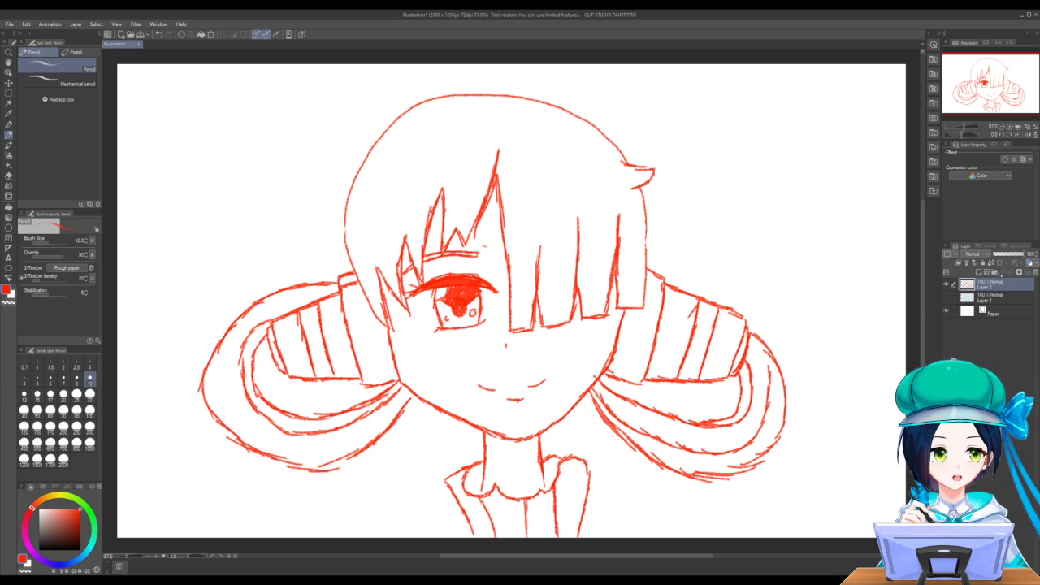
key(ctrl+shift+n)
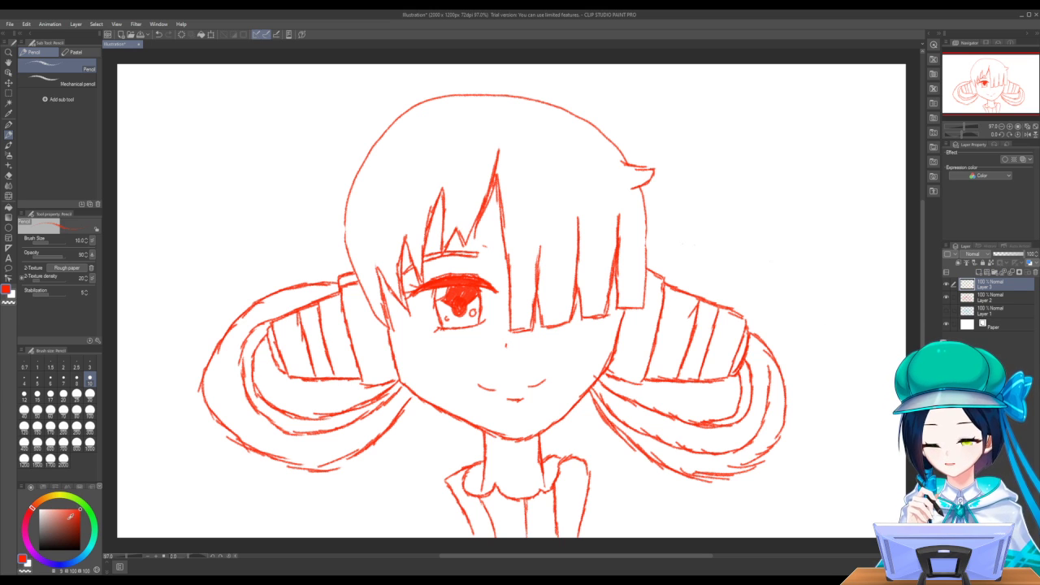
click(43, 547)
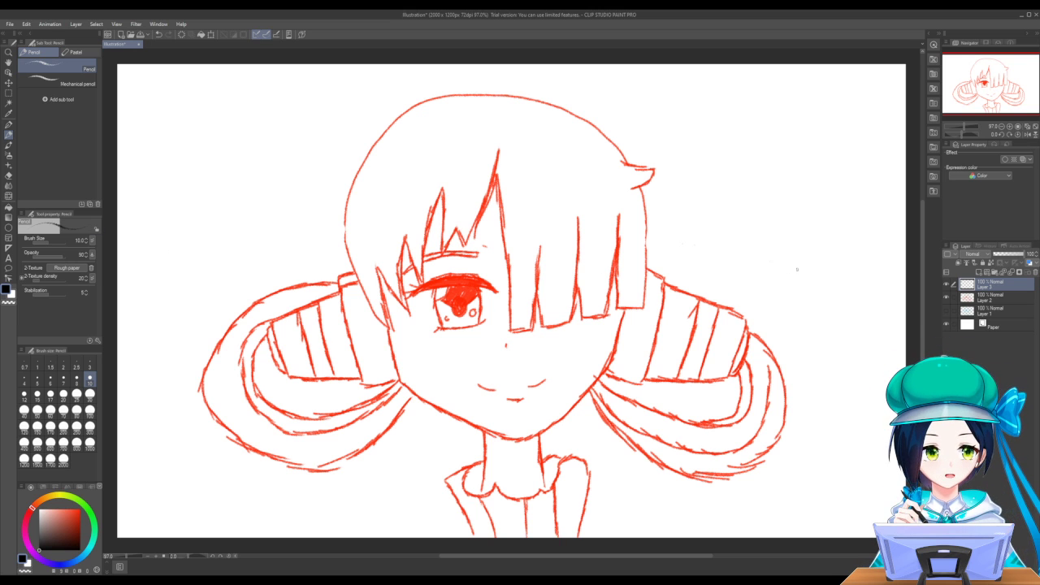
Make Layer 2 active again and set the drawing colour back to a bright red
click(996, 298)
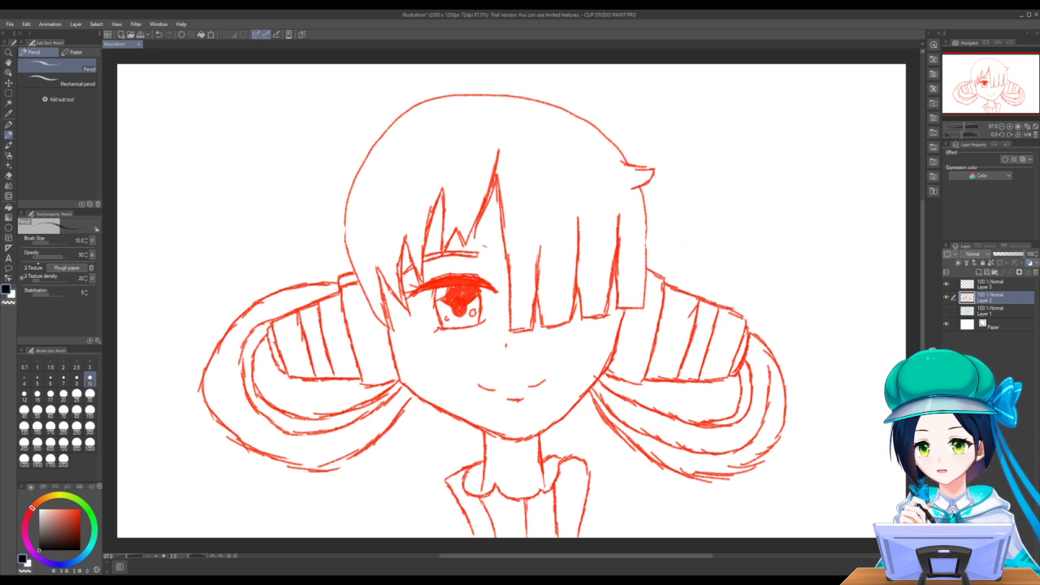
click(74, 498)
click(75, 515)
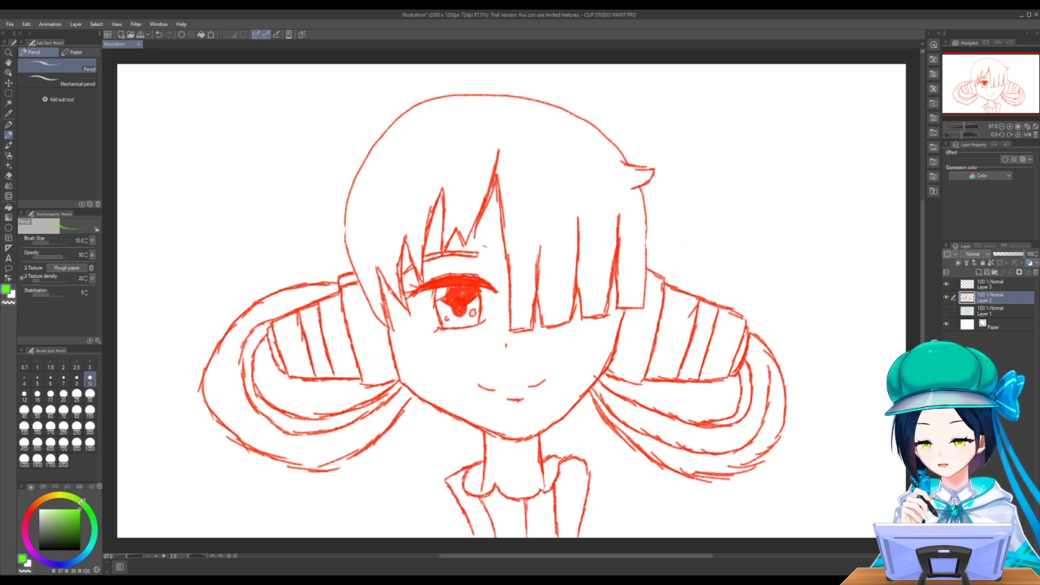
click(35, 505)
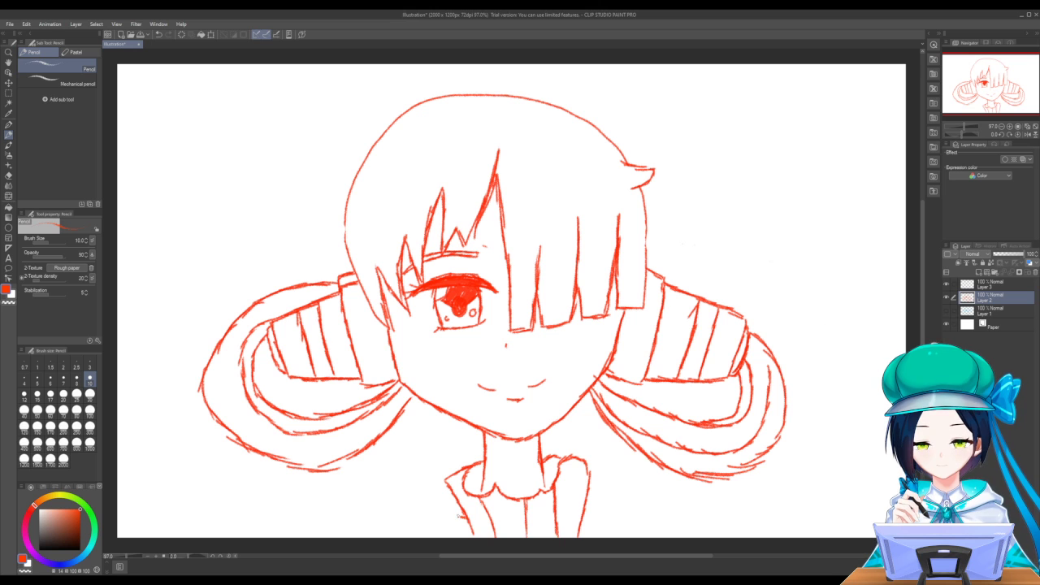
Sketch a shoulder outline on each side of the collar in red on Layer 2, running down to the canvas edge
mouse_move(460, 517)
mouse_down()
mouse_move(383, 507)
mouse_move(399, 542)
mouse_up()
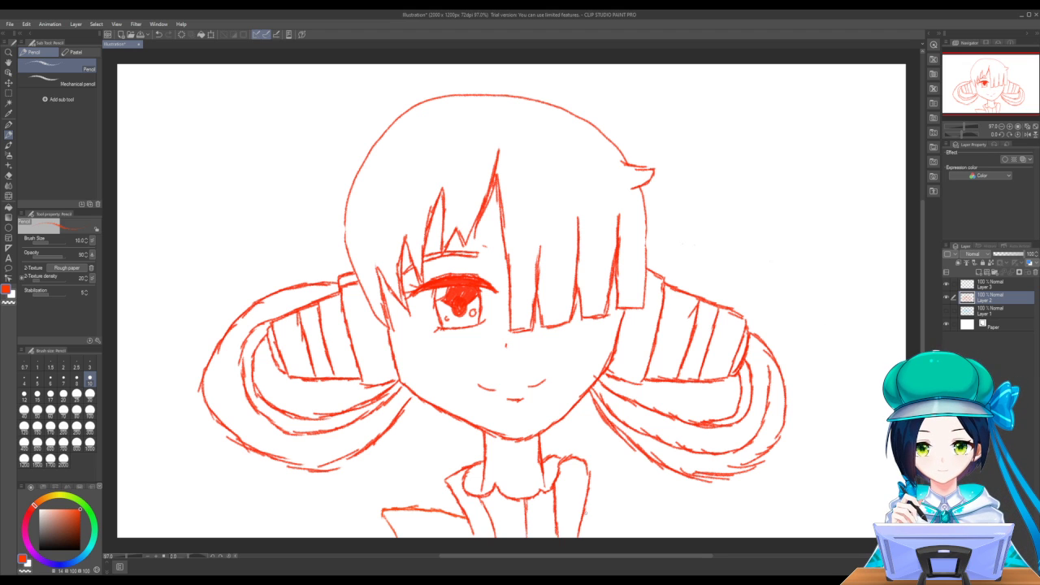
mouse_move(584, 513)
mouse_down()
mouse_move(658, 503)
mouse_move(647, 537)
mouse_up()
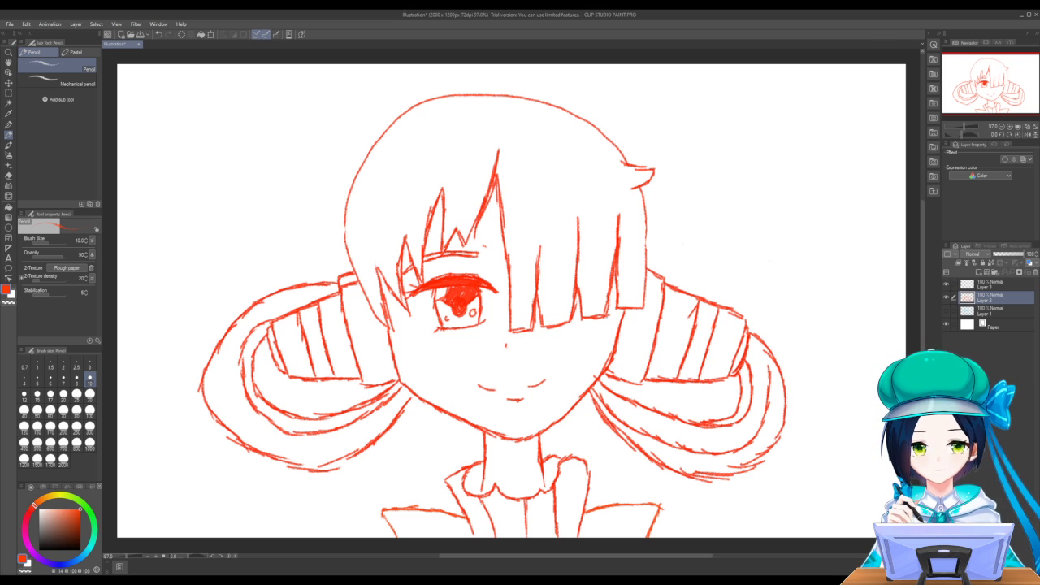
Make Layer 3 active and set up the G-pen with black as the drawing colour, undoing the red test stroke
click(992, 283)
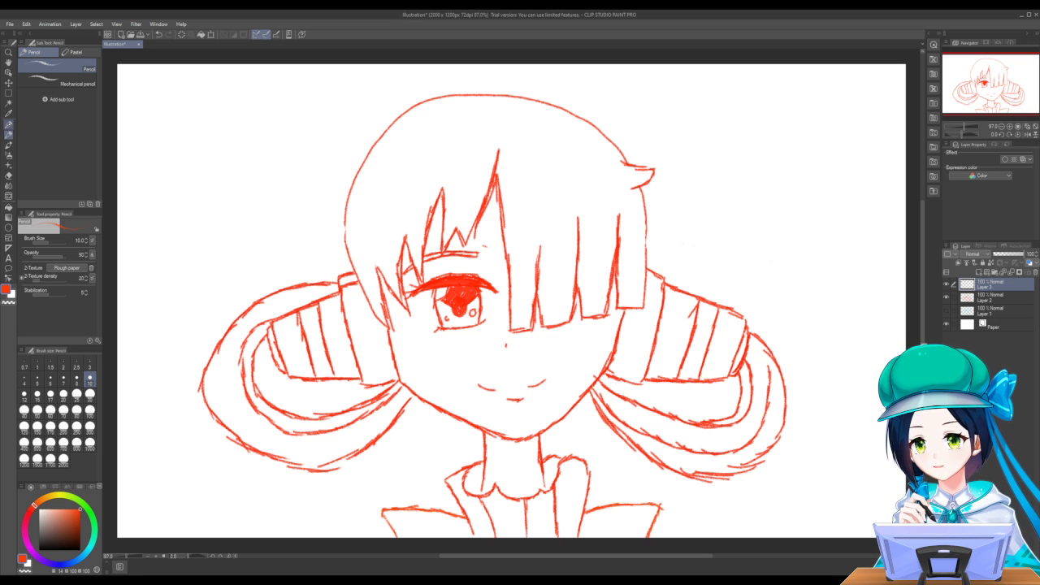
click(8, 124)
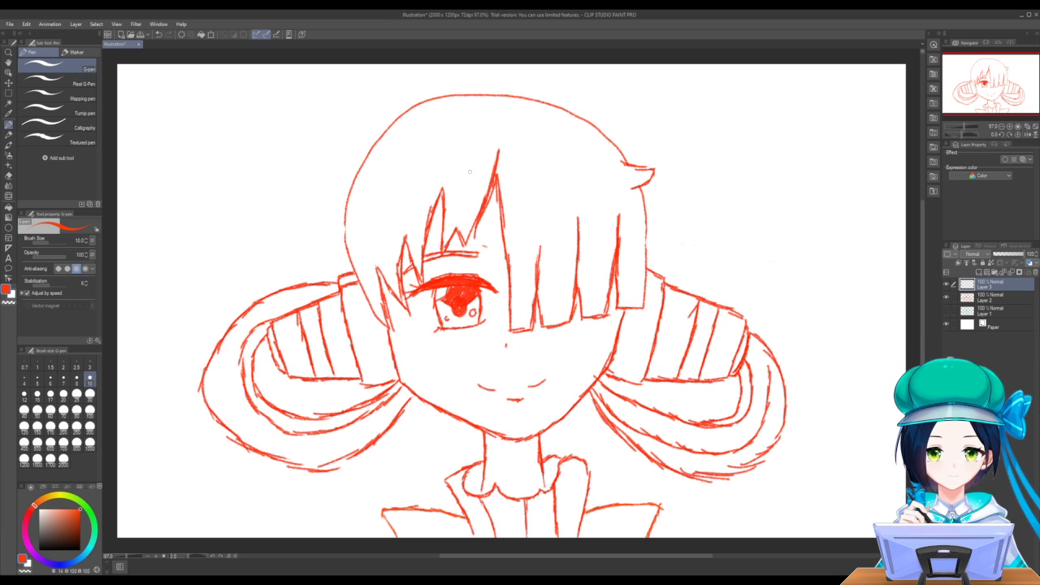
drag(488, 95, 468, 95)
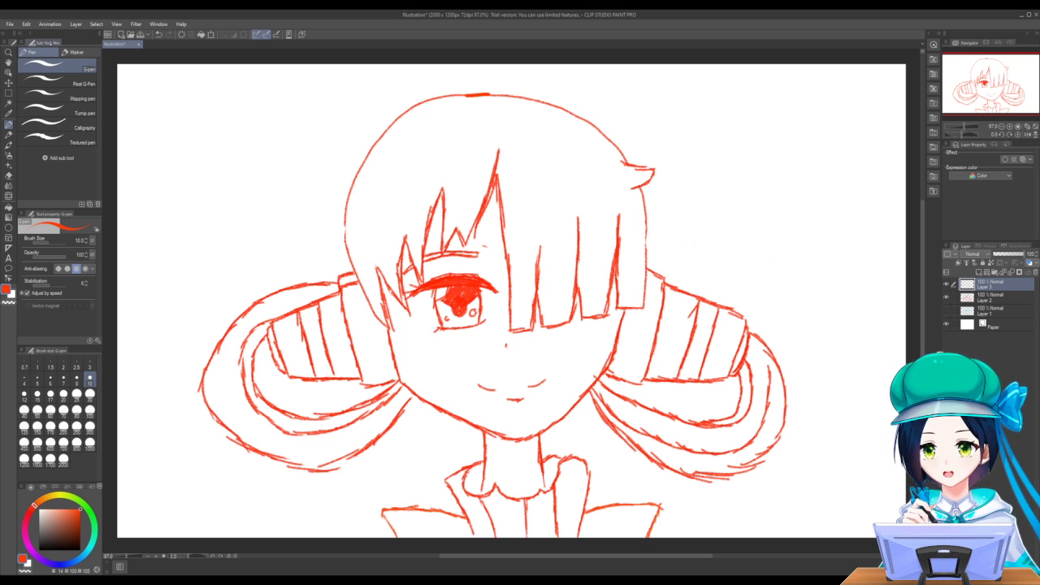
key(ctrl+z)
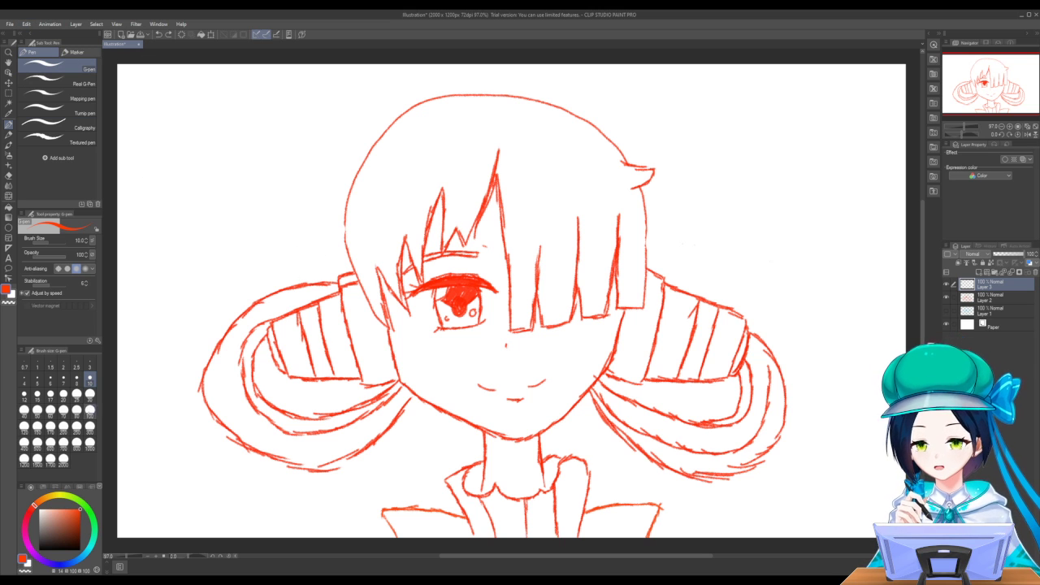
key(x)
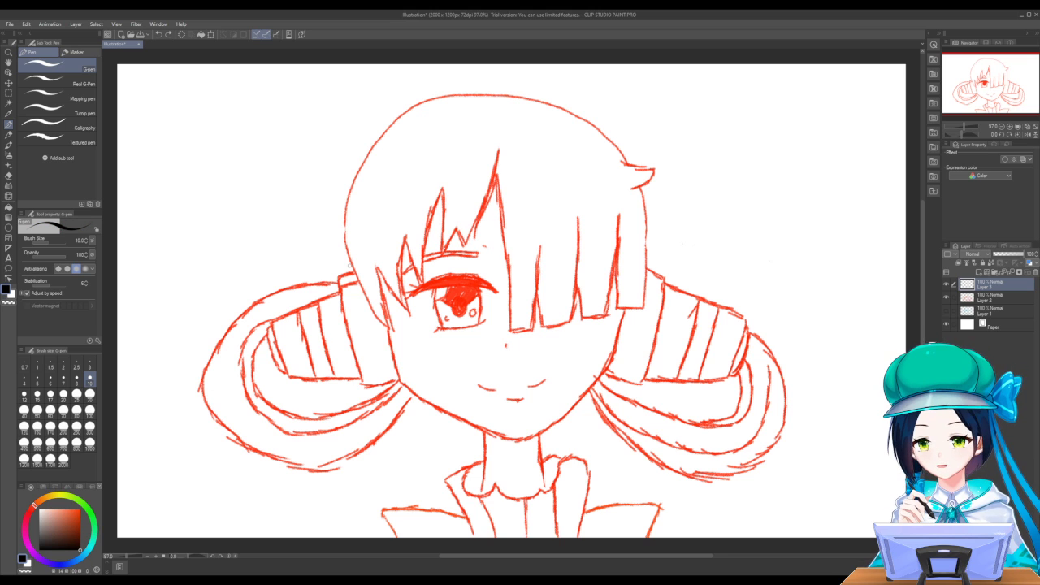
Try inking the head outline and jagged fringe in black, including a trial with stabilization at 15, and undo the strokes
mouse_move(491, 95)
mouse_down()
mouse_move(399, 115)
mouse_move(355, 173)
mouse_move(345, 247)
mouse_move(382, 315)
mouse_move(399, 331)
mouse_move(381, 268)
mouse_move(407, 311)
mouse_move(408, 240)
mouse_move(420, 284)
mouse_move(446, 190)
mouse_move(444, 251)
mouse_move(455, 232)
mouse_move(469, 248)
mouse_move(504, 146)
mouse_move(505, 267)
mouse_move(526, 334)
mouse_move(539, 249)
mouse_move(545, 321)
mouse_move(568, 321)
mouse_move(577, 218)
mouse_move(582, 323)
mouse_move(610, 316)
mouse_move(614, 216)
mouse_move(611, 306)
mouse_up()
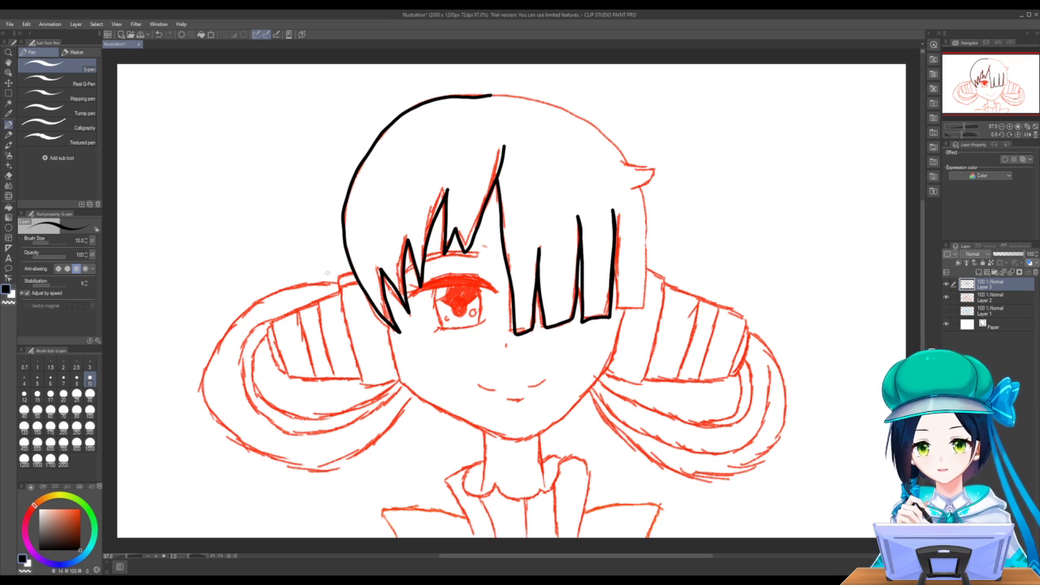
key(ctrl+z)
key(ctrl+z)
key(ctrl+z)
key(ctrl+z)
key(ctrl+z)
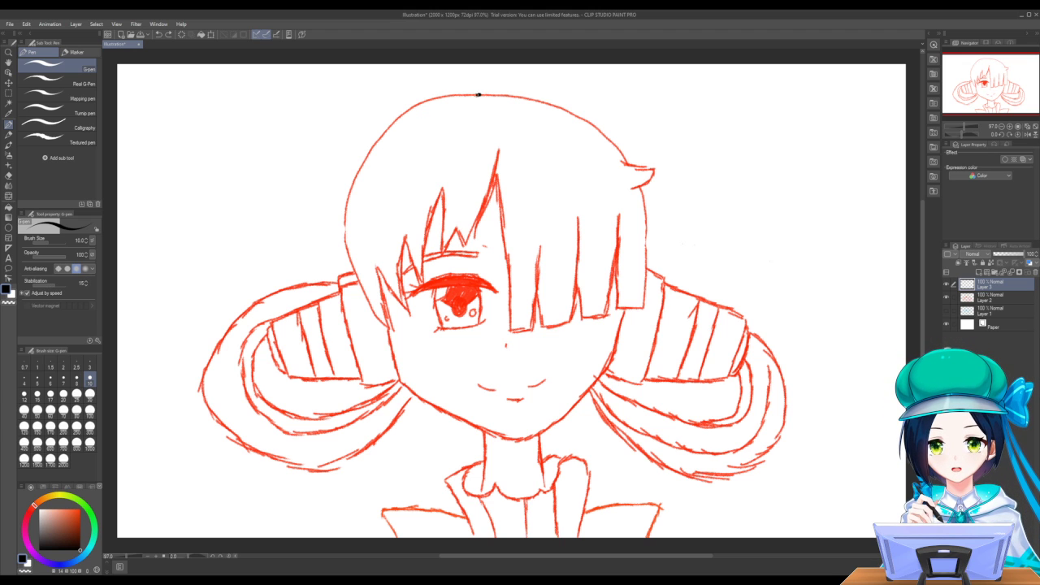
mouse_move(478, 94)
mouse_down()
mouse_move(437, 93)
mouse_move(382, 132)
mouse_up()
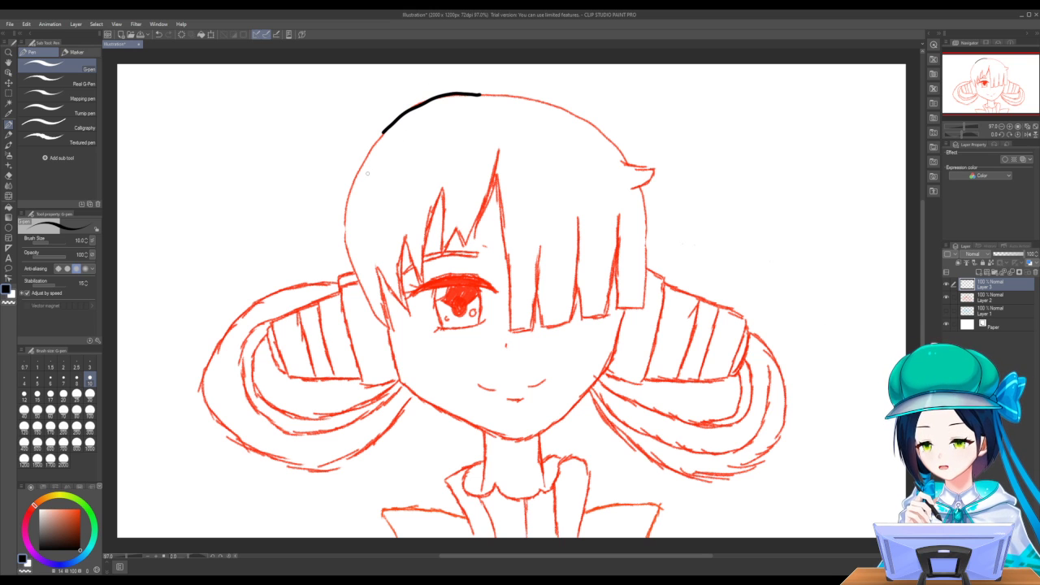
key(ctrl+z)
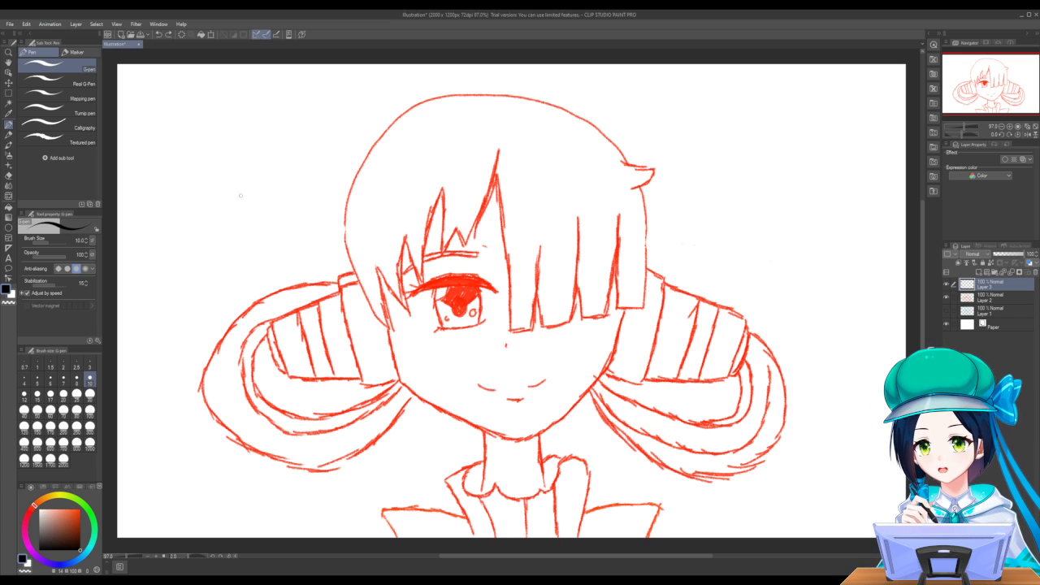
Try tracing the head outline and side fringe with the G-pen's stabilization at 100, removing each trial stroke
click(54, 283)
drag(54, 282, 92, 281)
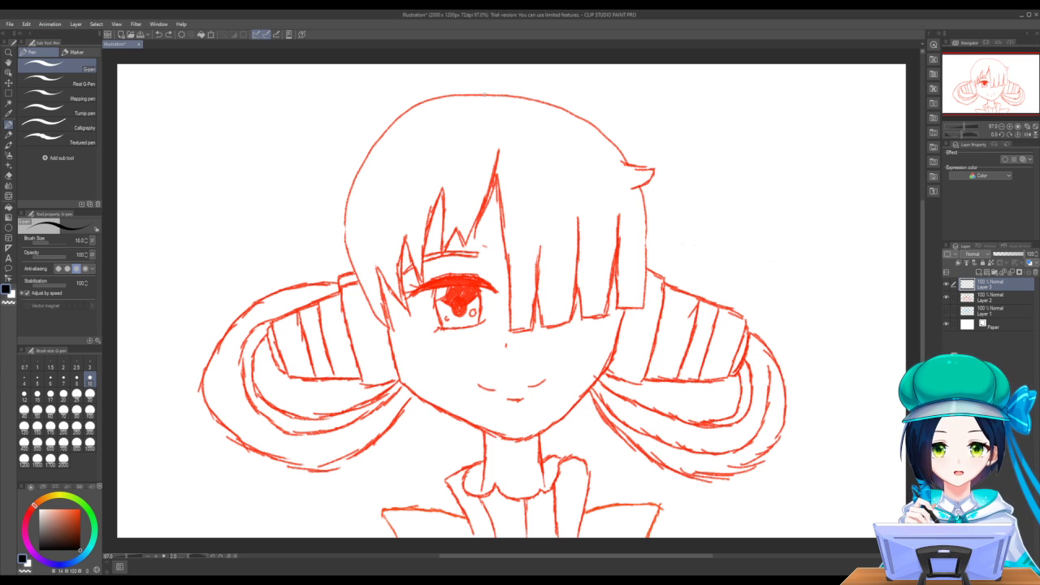
drag(485, 94, 455, 97)
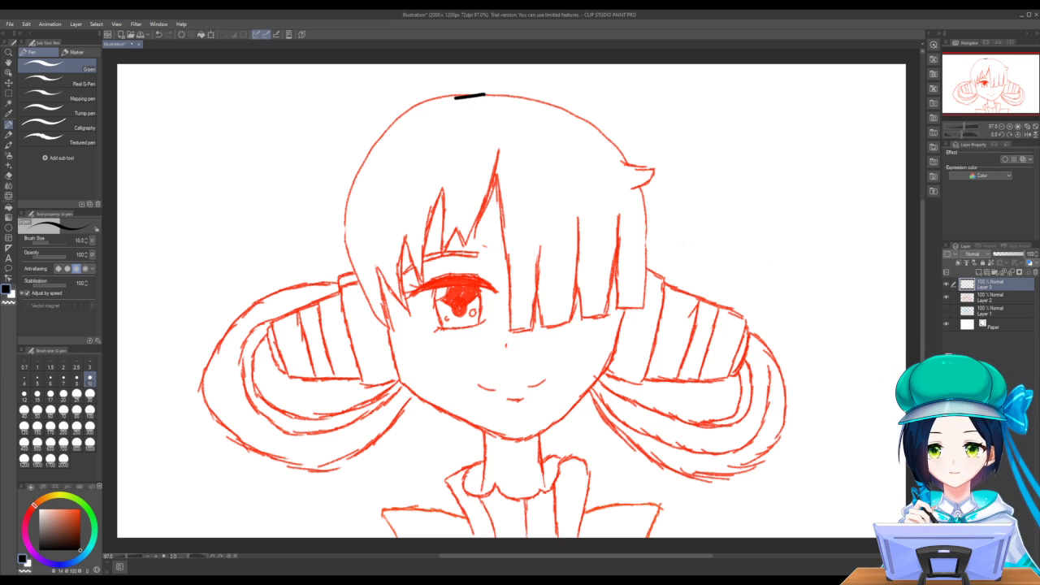
key(ctrl+z)
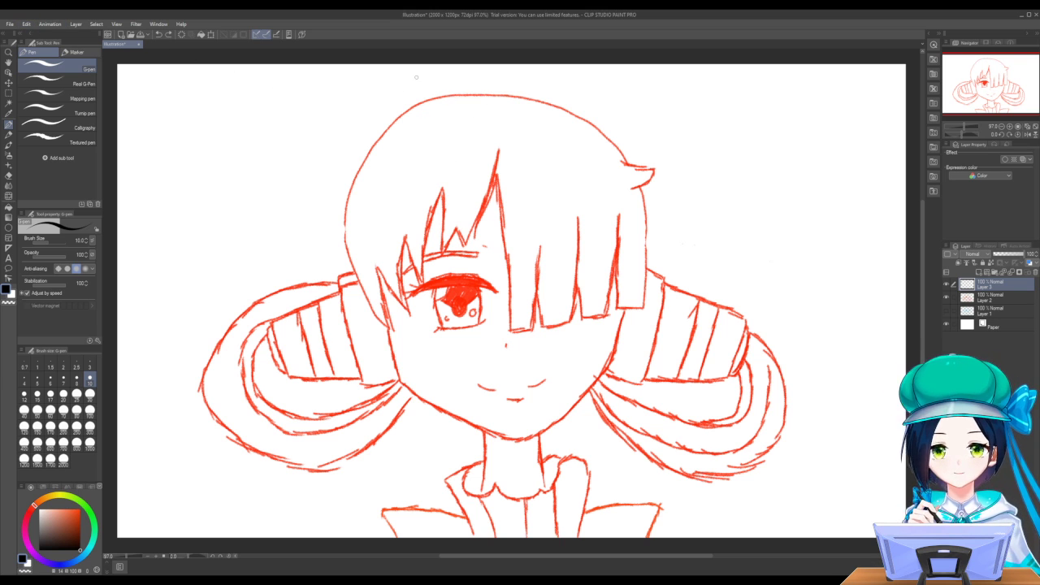
mouse_move(481, 94)
mouse_down()
mouse_move(406, 108)
mouse_move(347, 188)
mouse_move(348, 254)
mouse_move(387, 327)
mouse_move(379, 270)
mouse_move(408, 311)
mouse_move(403, 244)
mouse_move(422, 283)
mouse_move(440, 214)
mouse_up()
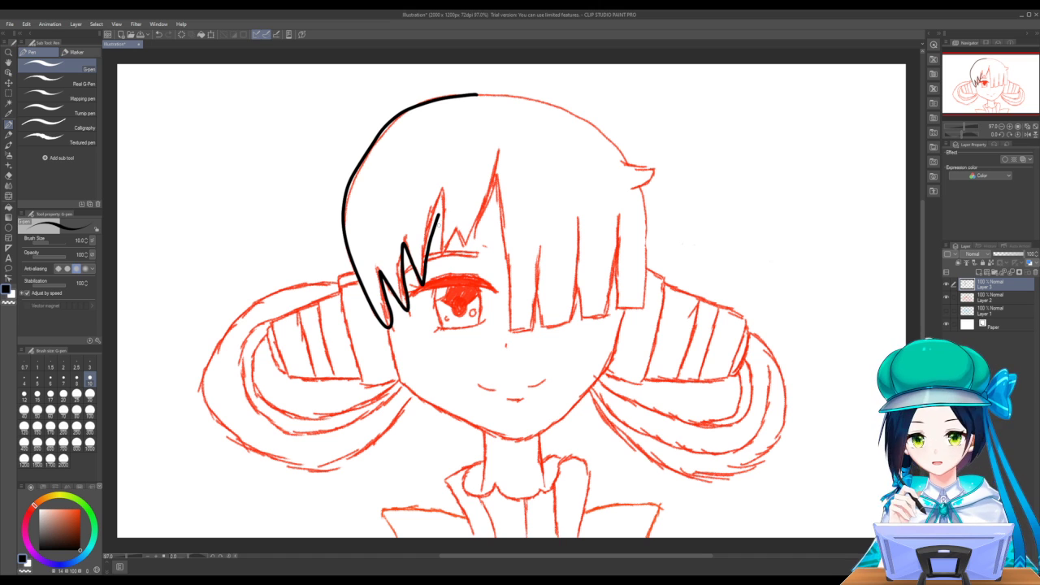
key(Delete)
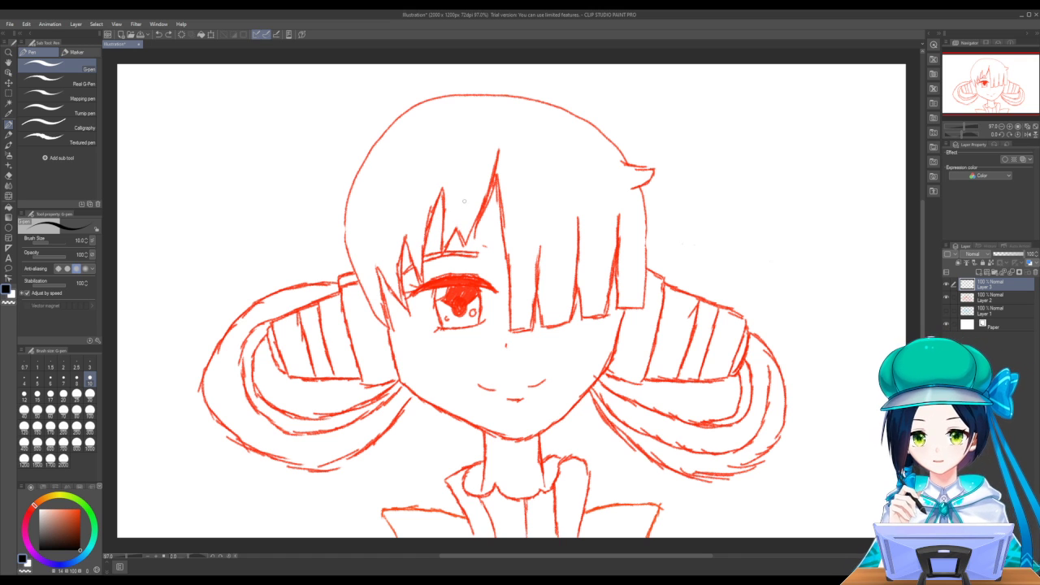
drag(486, 96, 459, 97)
key(ctrl+z)
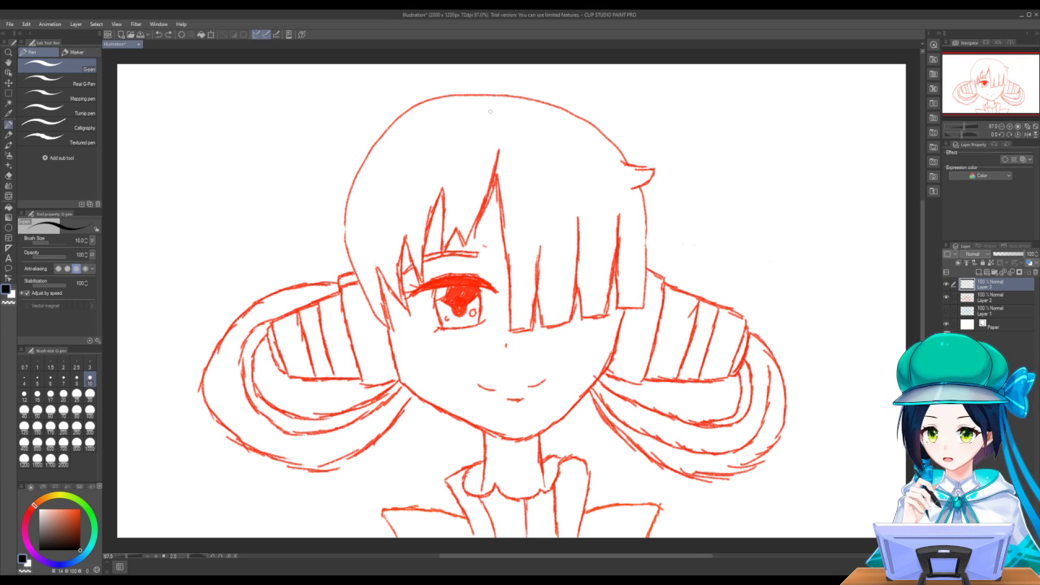
mouse_move(482, 96)
mouse_down()
mouse_move(407, 113)
mouse_move(366, 169)
mouse_up()
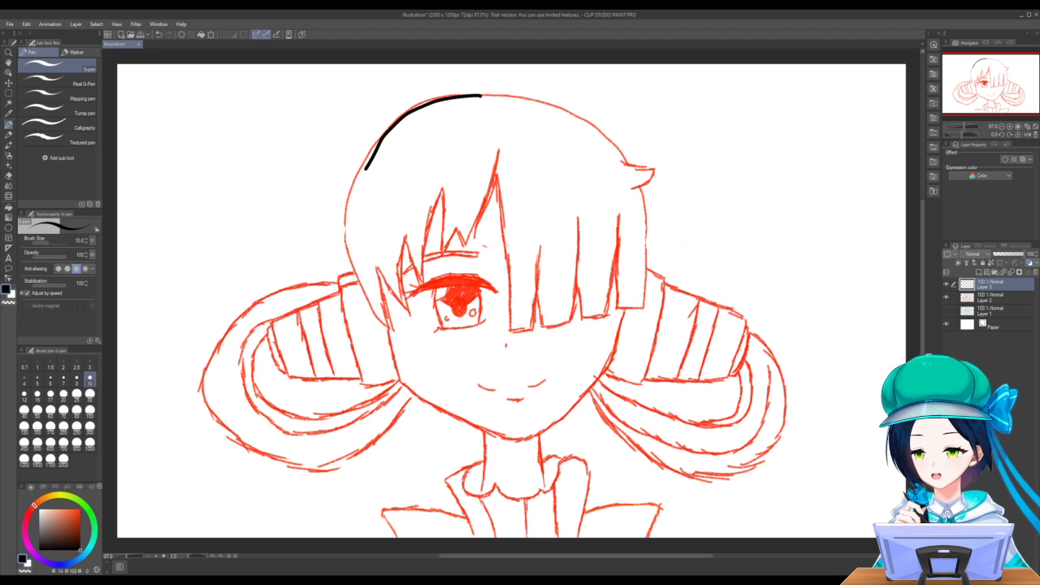
key(ctrl+z)
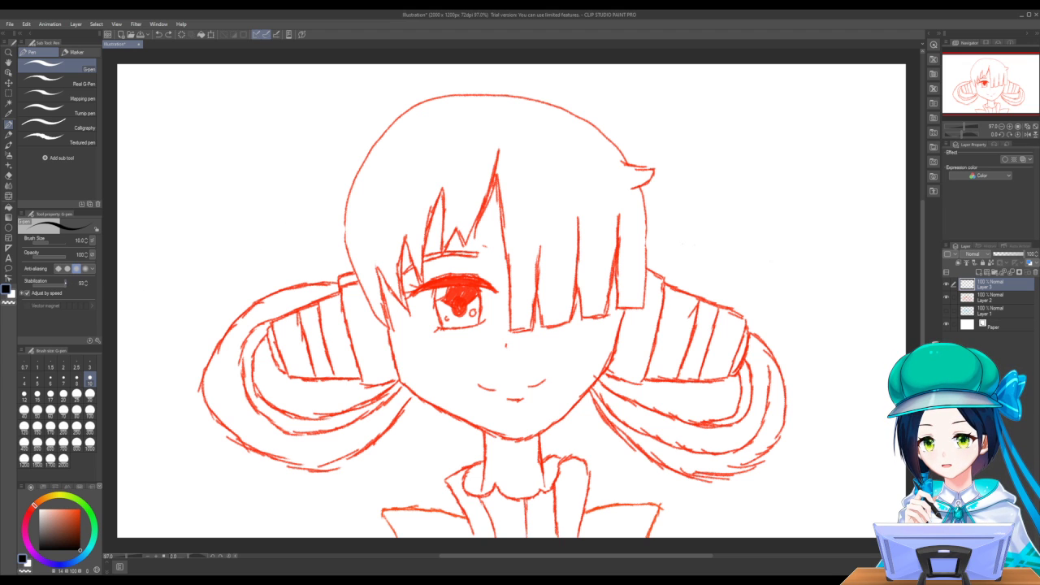
Try inking the head outline, fringe and hair tuft with stabilization at 30, and undo the strokes
drag(62, 284, 57, 284)
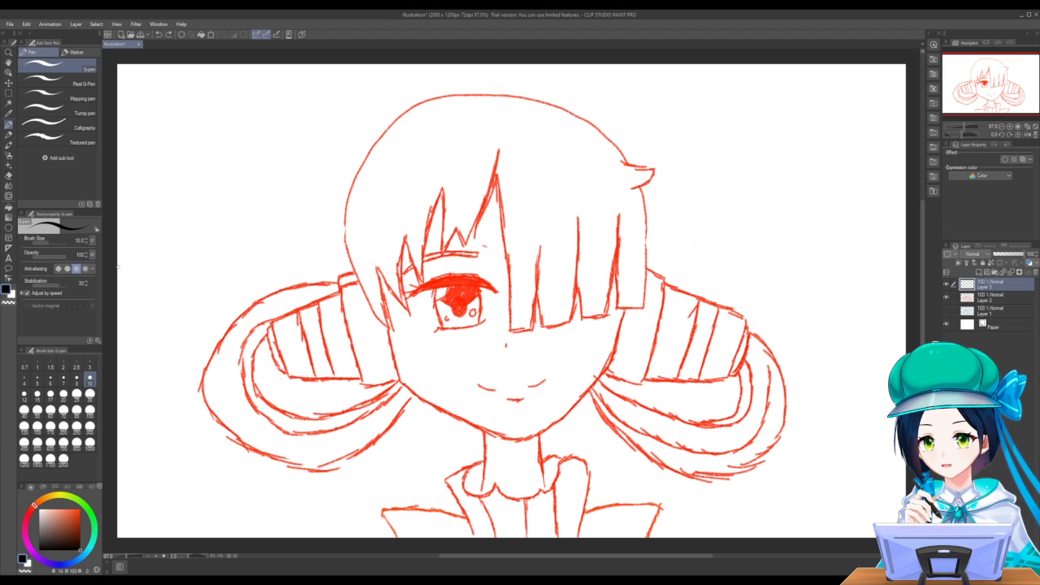
mouse_move(485, 95)
mouse_down()
mouse_move(426, 104)
mouse_move(395, 124)
mouse_move(352, 185)
mouse_move(340, 244)
mouse_move(385, 323)
mouse_move(396, 320)
mouse_move(380, 268)
mouse_move(408, 312)
mouse_move(407, 239)
mouse_move(425, 279)
mouse_move(444, 207)
mouse_move(443, 248)
mouse_move(457, 230)
mouse_move(462, 250)
mouse_move(473, 249)
mouse_move(510, 156)
mouse_up()
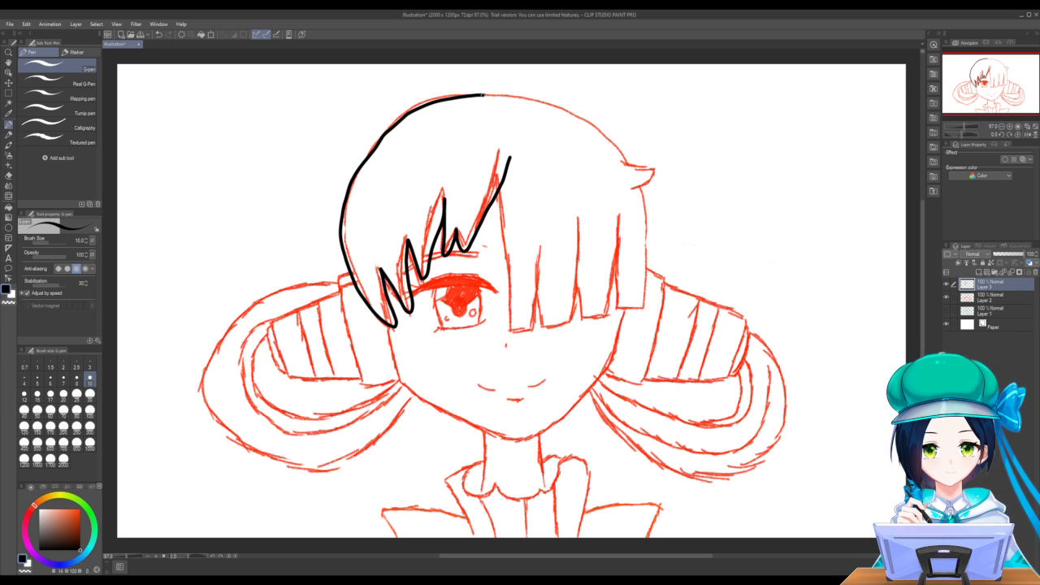
mouse_move(484, 95)
mouse_down()
mouse_move(576, 116)
mouse_move(632, 164)
mouse_move(657, 171)
mouse_move(638, 190)
mouse_move(644, 215)
mouse_up()
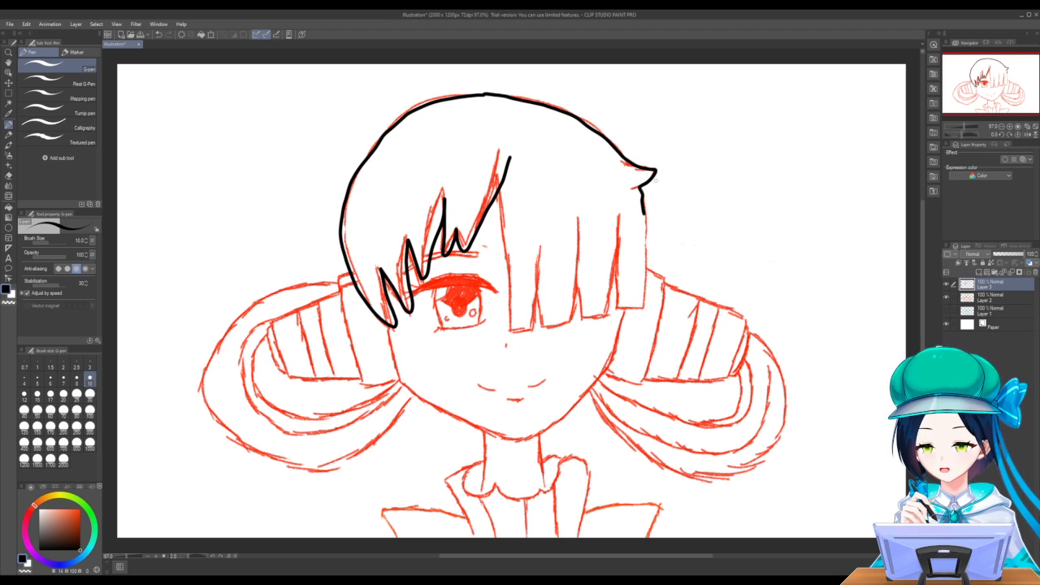
key(ctrl+z)
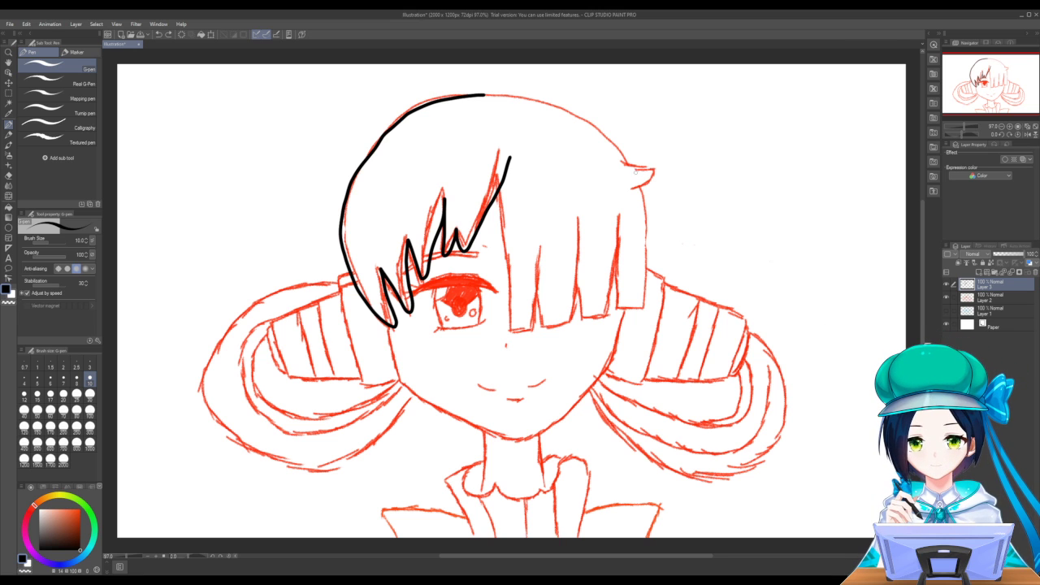
key(ctrl+z)
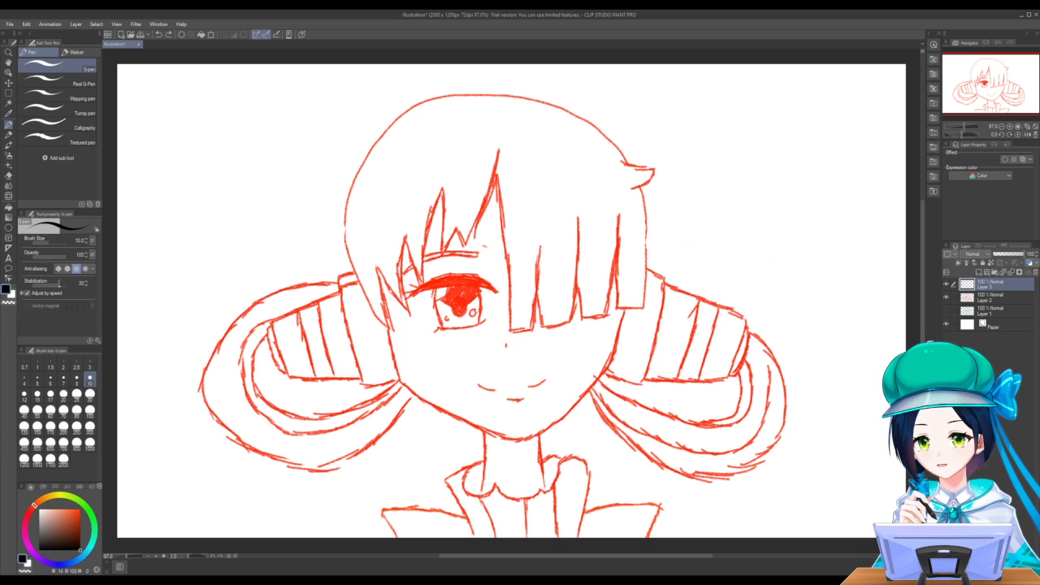
Try inking the head outline and the fringe above the eye with stabilization at 61, and undo the strokes
drag(58, 284, 62, 283)
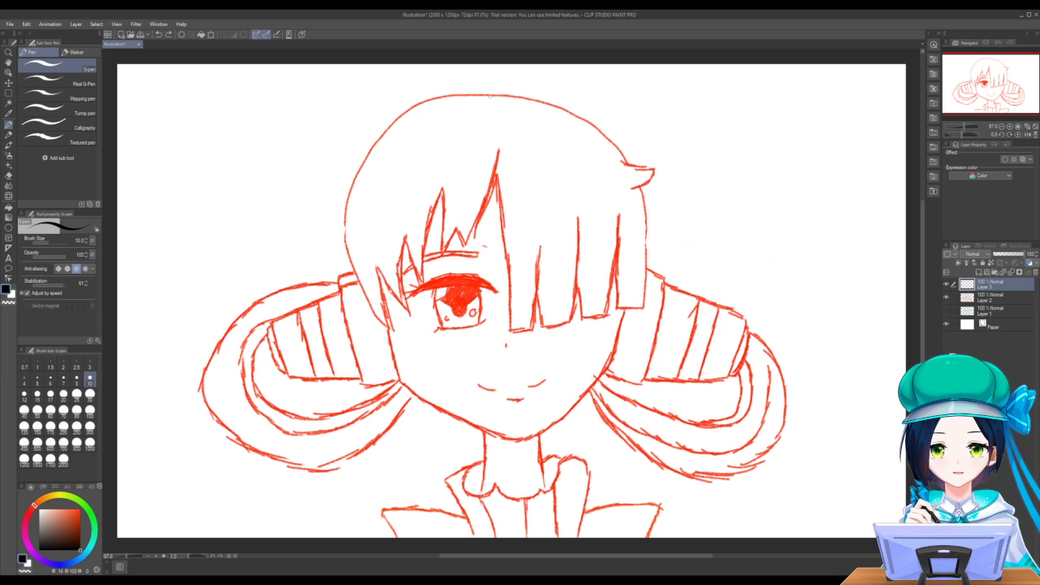
mouse_move(490, 94)
mouse_down()
mouse_move(426, 104)
mouse_move(389, 131)
mouse_move(358, 179)
mouse_move(352, 254)
mouse_up()
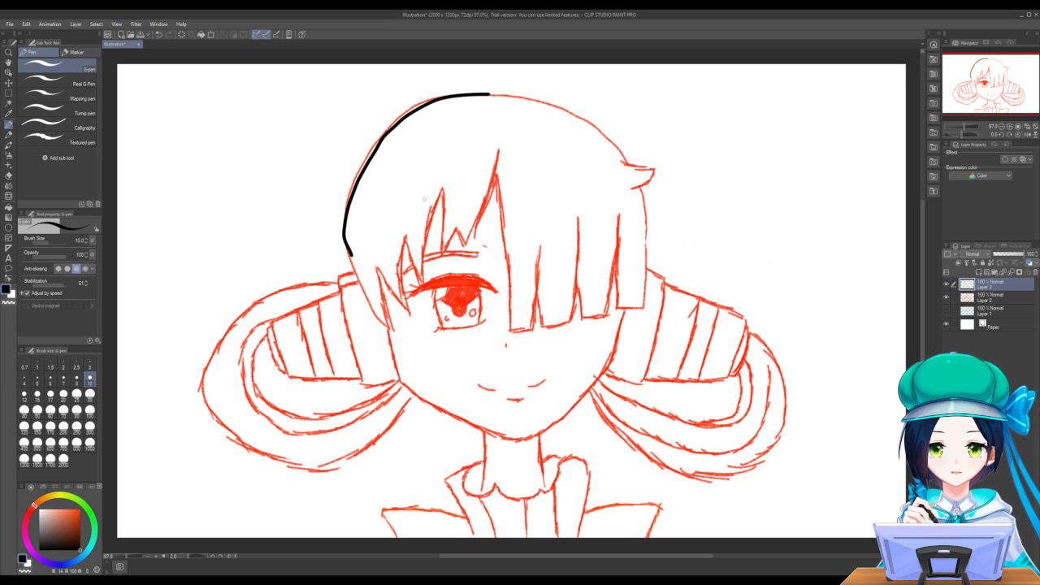
key(ctrl+z)
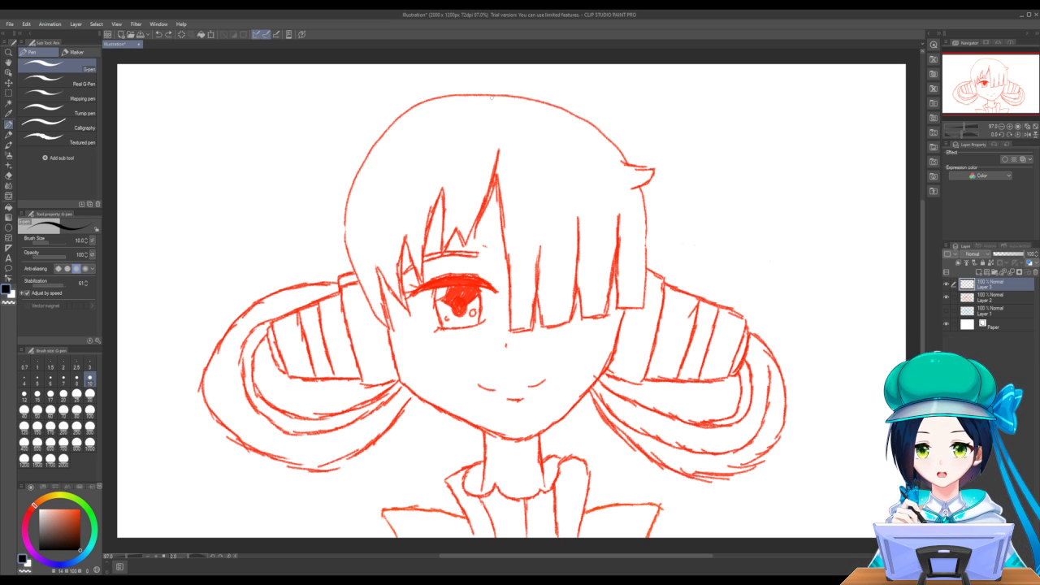
mouse_move(480, 95)
mouse_down()
mouse_move(390, 131)
mouse_move(350, 199)
mouse_move(349, 268)
mouse_move(386, 322)
mouse_move(394, 325)
mouse_move(379, 268)
mouse_move(411, 315)
mouse_move(405, 242)
mouse_move(427, 281)
mouse_move(444, 194)
mouse_move(452, 243)
mouse_move(457, 234)
mouse_move(472, 250)
mouse_move(504, 151)
mouse_up()
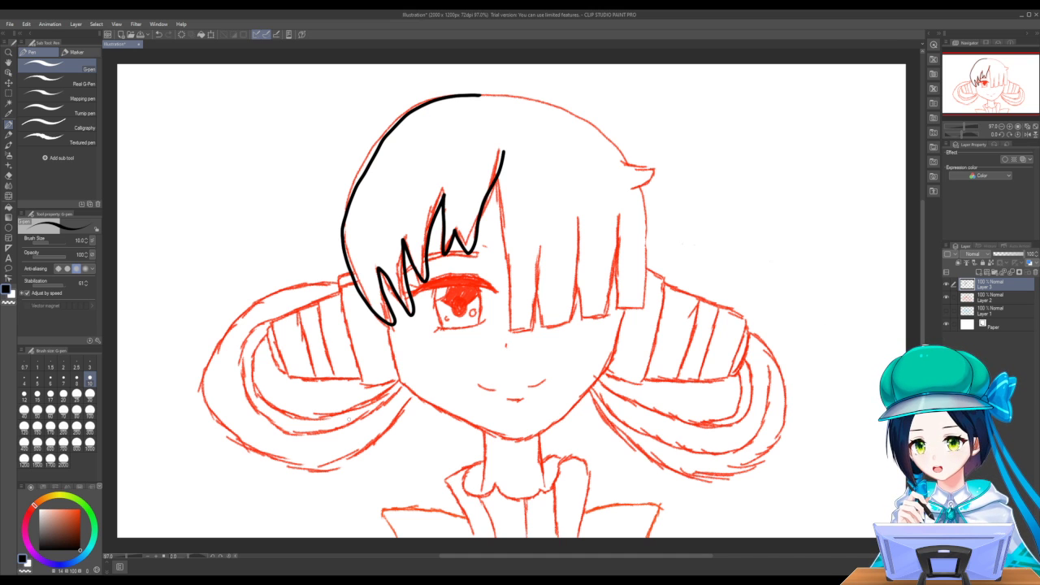
key(ctrl+z)
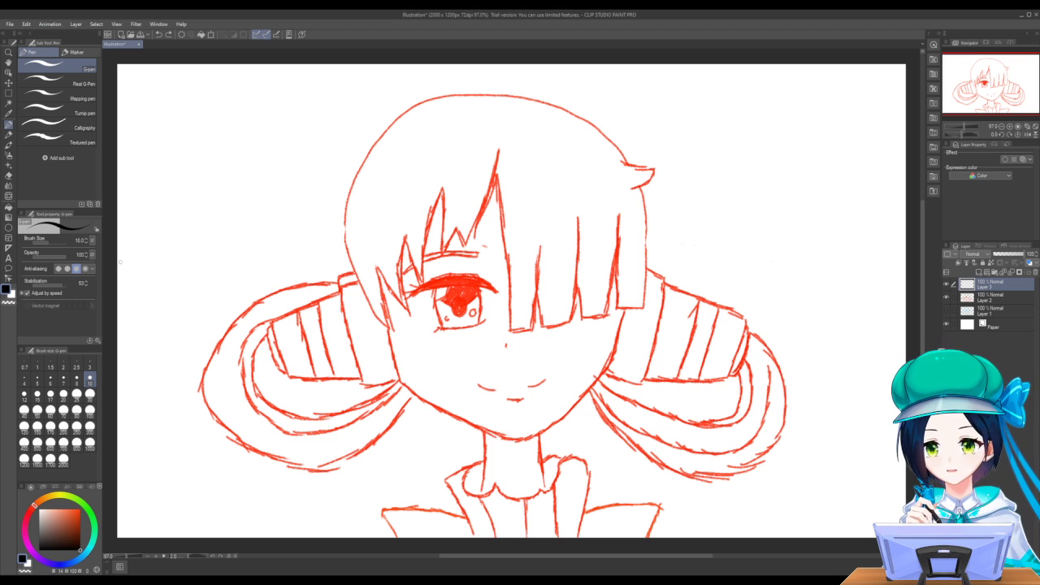
Set the G-pen's stabilization to 15 and test it with a short stroke along the crown, undoing that stroke
drag(62, 284, 26, 283)
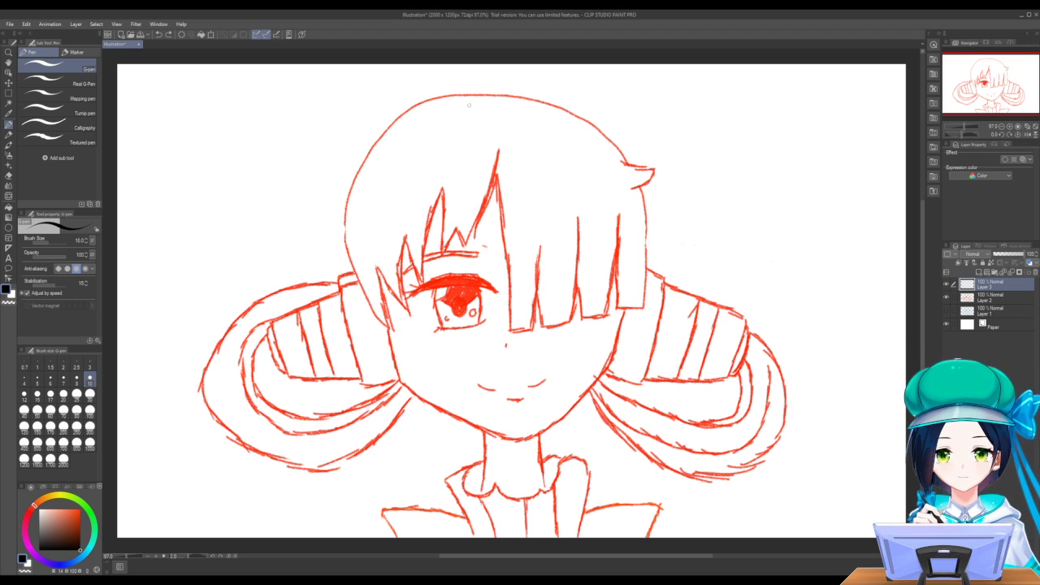
mouse_move(486, 95)
mouse_down()
mouse_move(412, 106)
mouse_move(371, 152)
mouse_up()
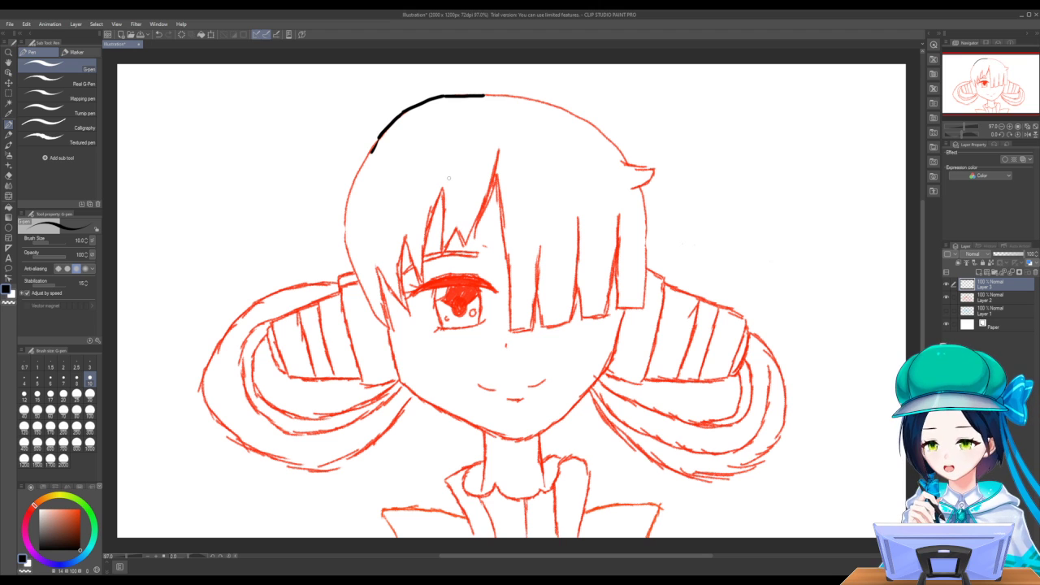
key(ctrl+z)
key(ctrl+z)
key(ctrl+z)
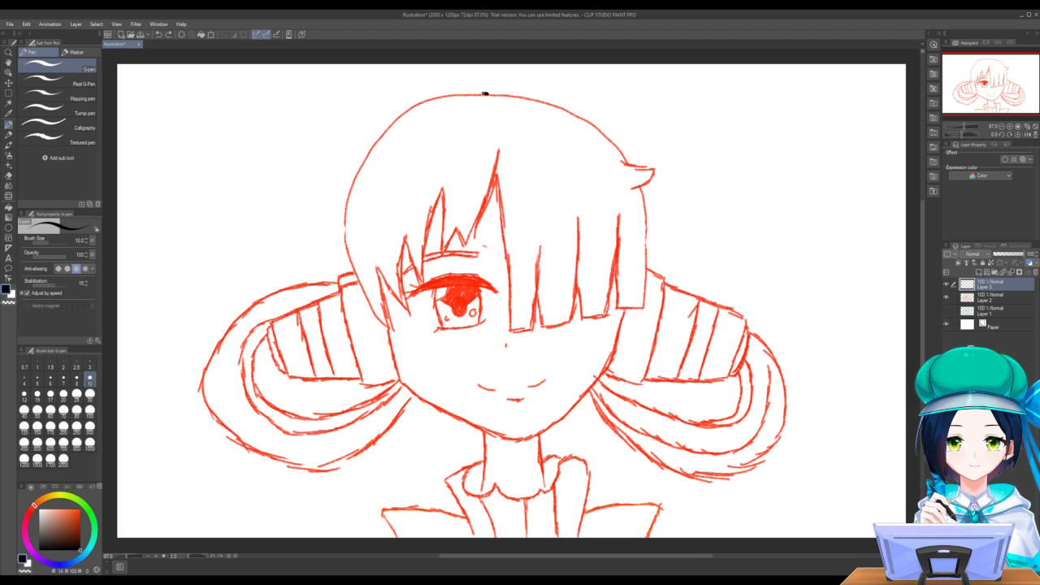
Try inking the head outline in short segments from the crown down the viewer's left side, and undo them all
mouse_move(485, 94)
mouse_down()
mouse_move(406, 109)
mouse_move(362, 160)
mouse_move(343, 232)
mouse_move(370, 302)
mouse_up()
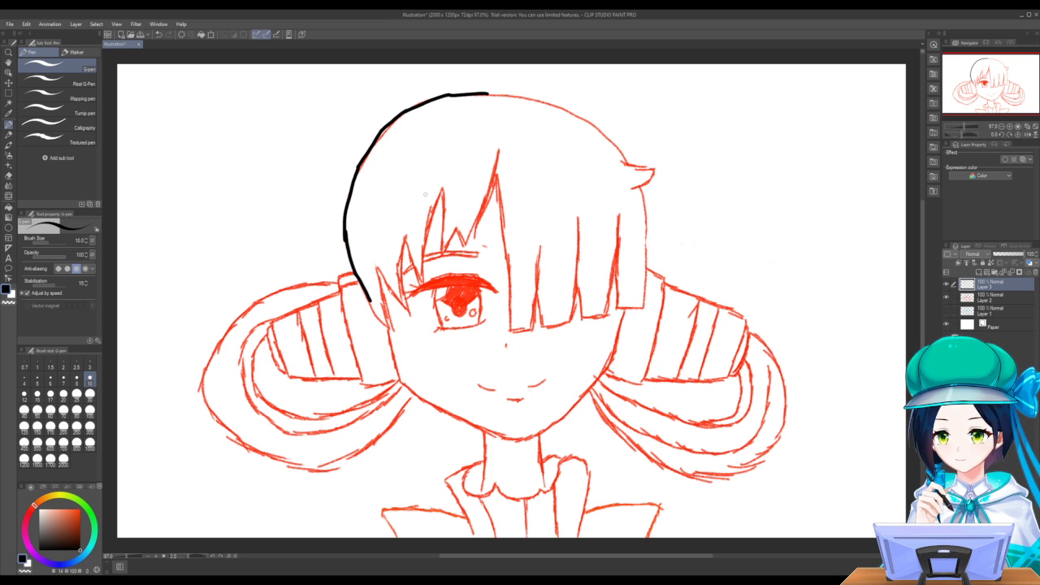
key(ctrl+z)
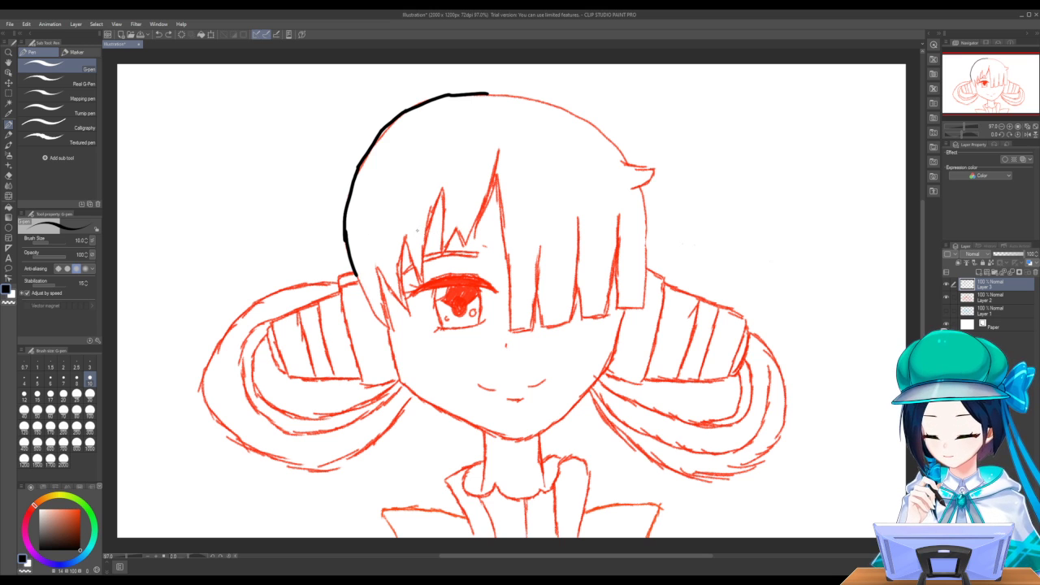
key(ctrl+z)
key(ctrl+z)
key(ctrl+z)
key(ctrl+z)
key(ctrl+z)
key(ctrl+z)
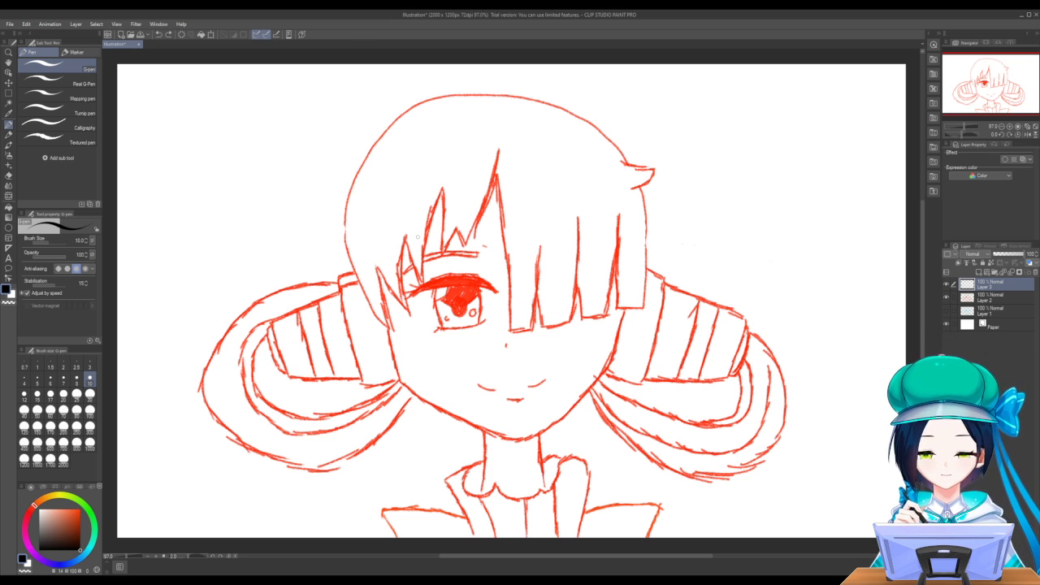
Ink the head outline from the crown down the viewer's left side and the jagged fringe up to its tallest peak
scroll(406, 174, up, 3)
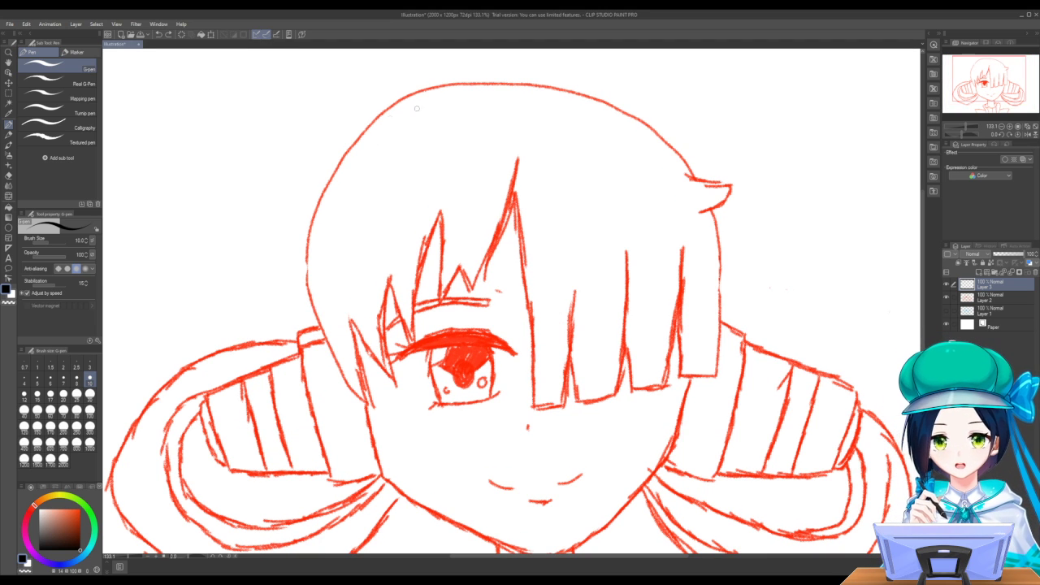
mouse_move(495, 82)
mouse_down()
mouse_move(414, 92)
mouse_move(386, 110)
mouse_move(346, 147)
mouse_move(305, 213)
mouse_move(302, 273)
mouse_move(323, 348)
mouse_move(368, 409)
mouse_move(352, 319)
mouse_move(362, 350)
mouse_move(391, 376)
mouse_up()
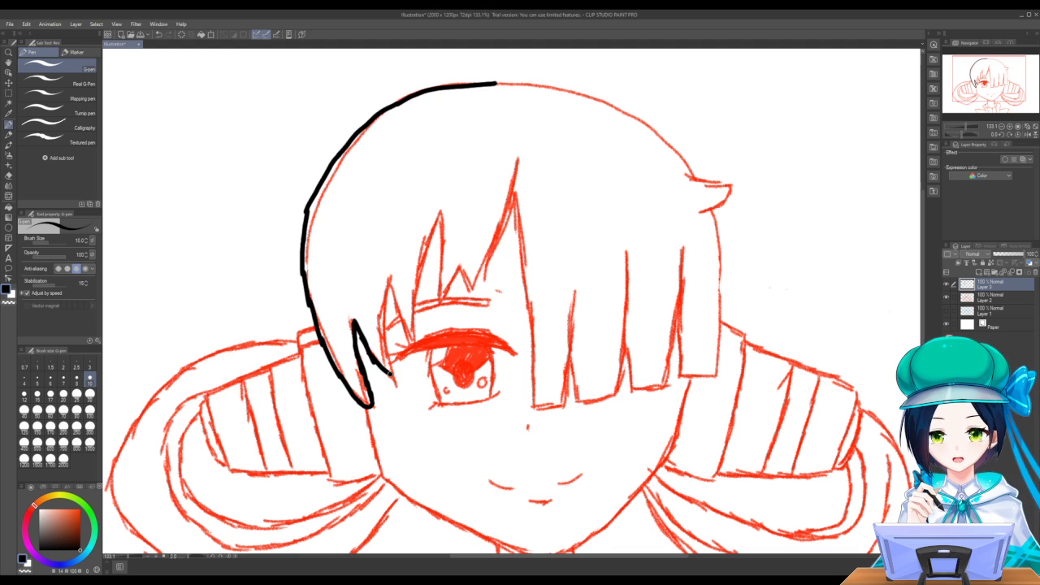
mouse_move(392, 375)
mouse_down()
mouse_move(392, 288)
mouse_move(396, 278)
mouse_move(414, 340)
mouse_move(442, 227)
mouse_up()
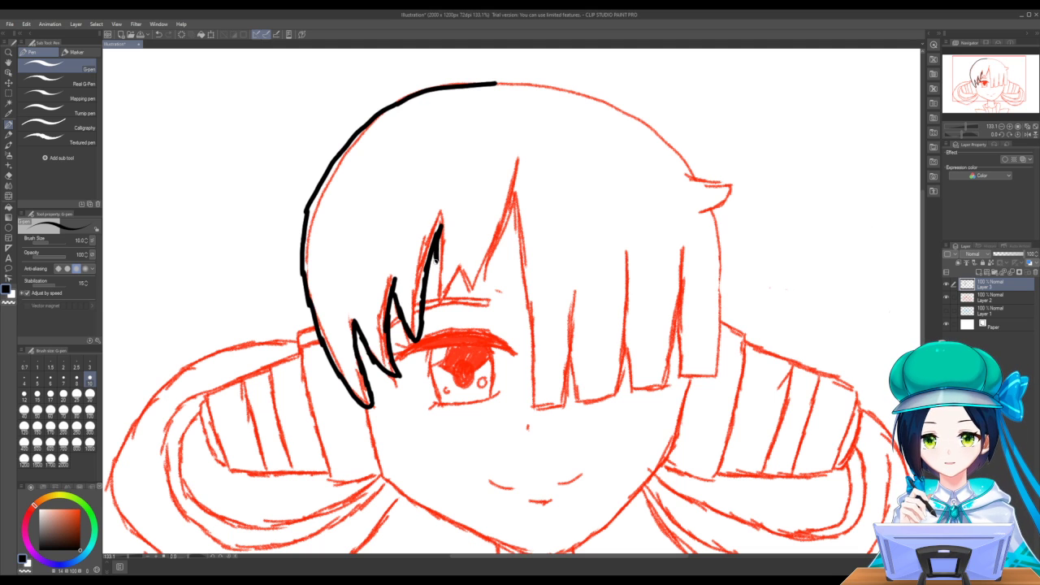
mouse_move(436, 276)
mouse_down()
mouse_move(440, 302)
mouse_move(457, 275)
mouse_move(471, 289)
mouse_move(483, 276)
mouse_move(524, 158)
mouse_up()
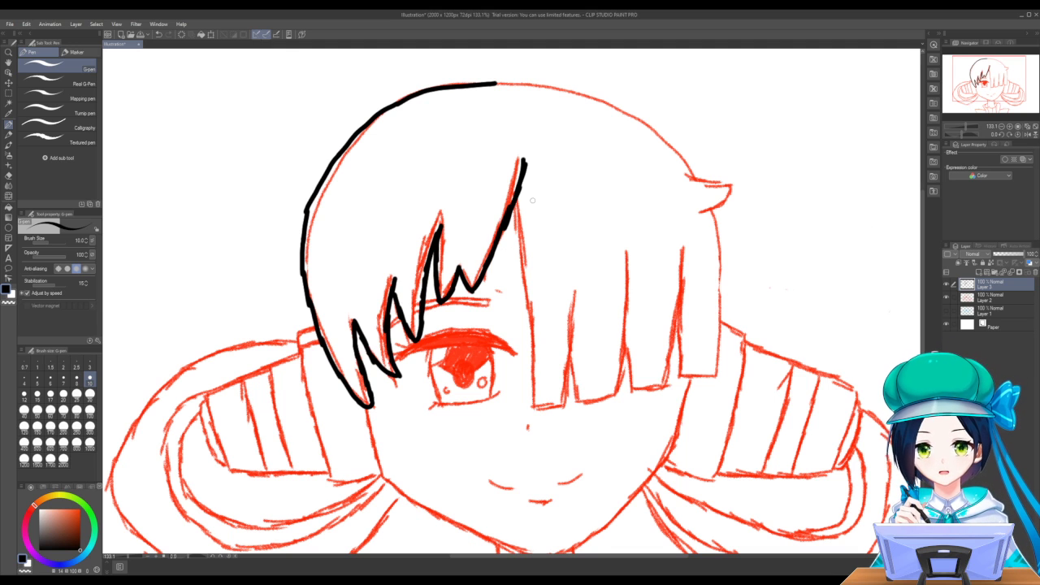
Ink the first two blunt fringe locks over the hidden eye, redrawing the second lock's far edge up to the sketched tip
mouse_move(517, 200)
mouse_down()
mouse_move(532, 409)
mouse_move(566, 402)
mouse_move(578, 297)
mouse_up()
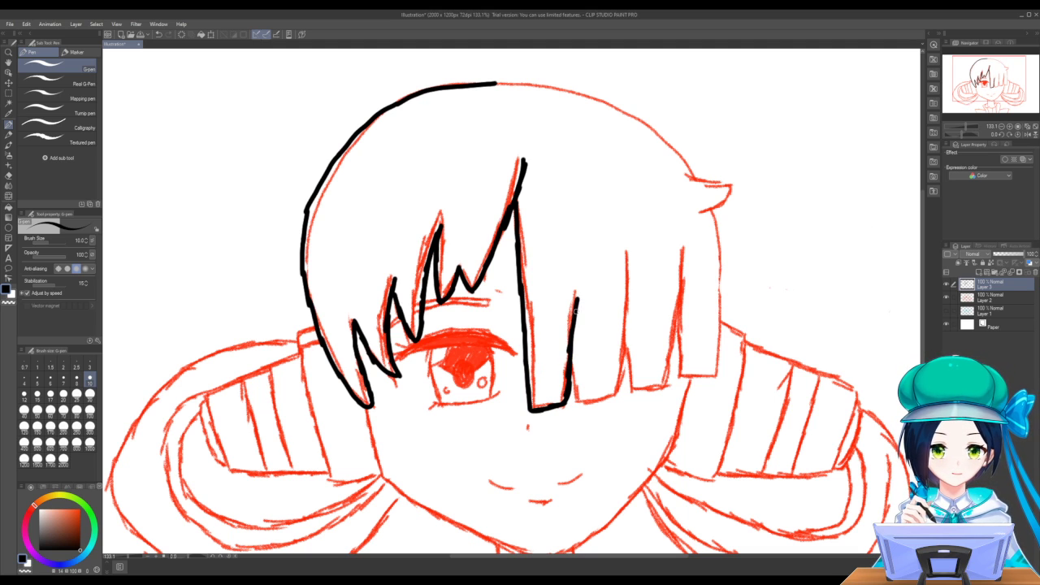
mouse_move(573, 372)
mouse_down()
mouse_move(580, 401)
mouse_move(618, 394)
mouse_move(632, 291)
mouse_up()
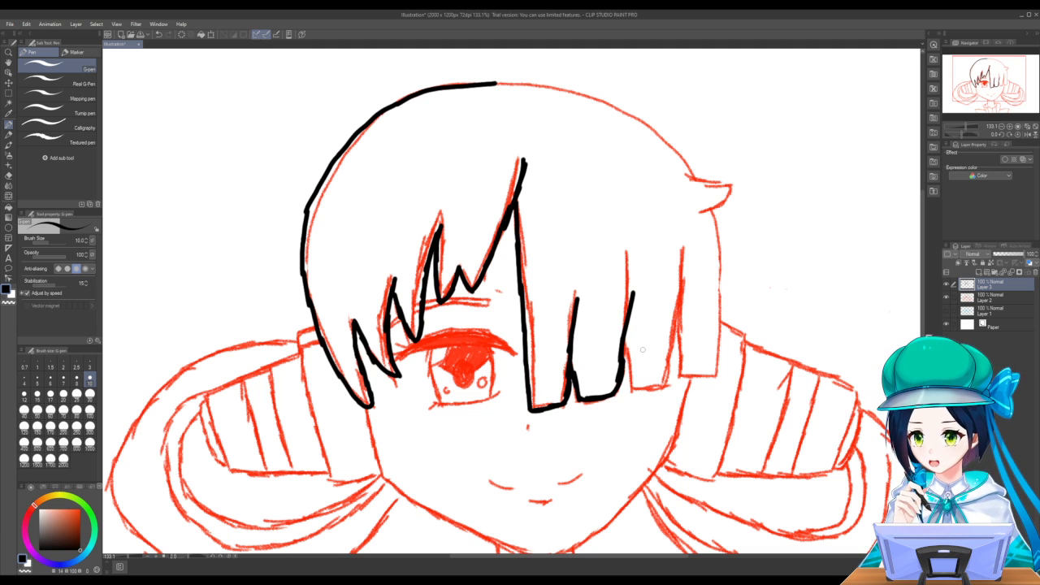
key(ctrl+z)
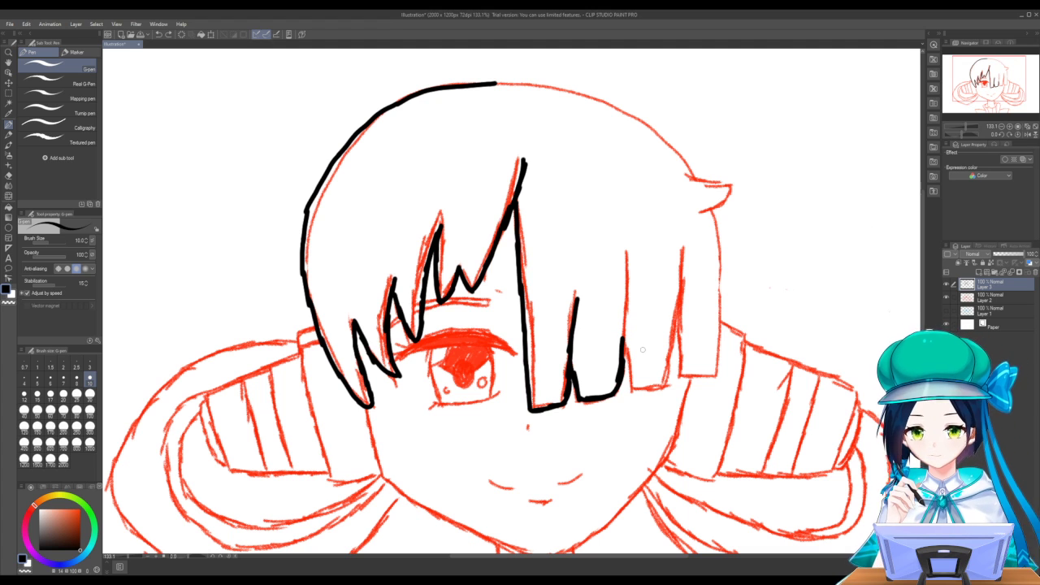
key(ctrl+z)
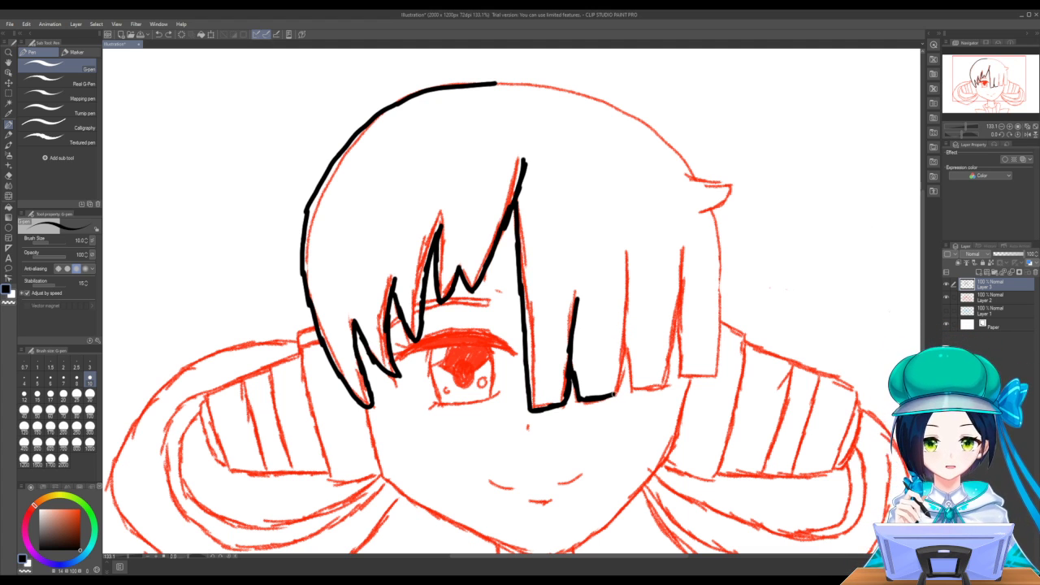
drag(614, 395, 626, 253)
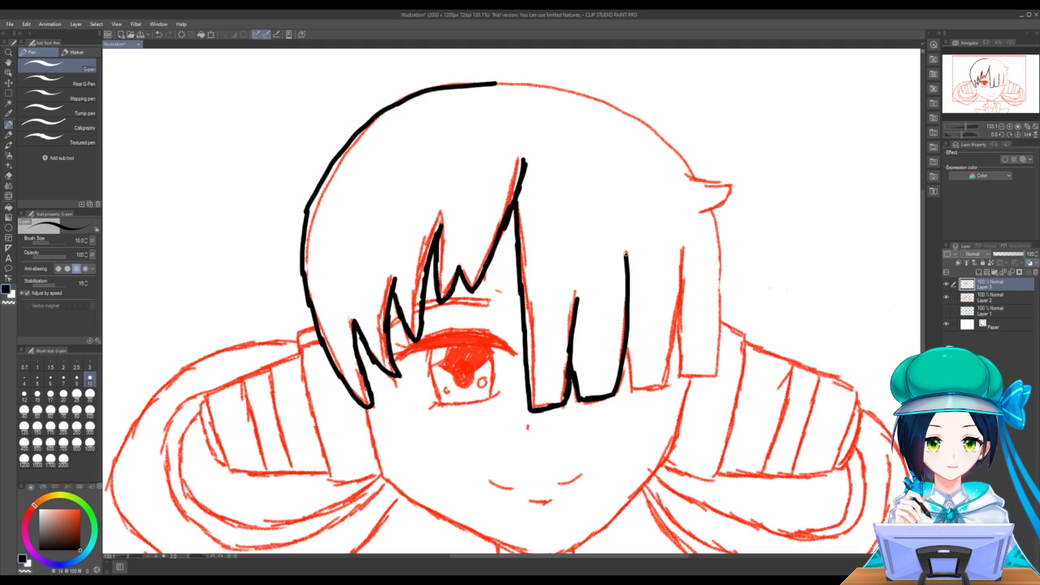
Ink the last two blunt fringe locks, then the hair outline on the viewer's right with its tuft, up toward the crown
mouse_move(627, 338)
mouse_down()
mouse_move(630, 380)
mouse_move(637, 367)
mouse_move(647, 387)
mouse_move(665, 388)
mouse_move(687, 274)
mouse_up()
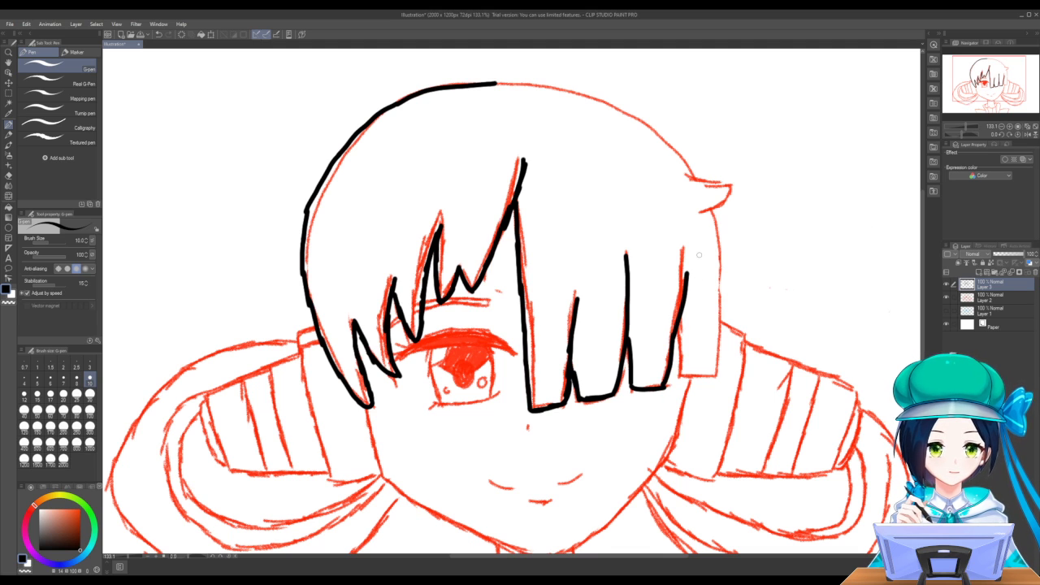
key(ctrl+z)
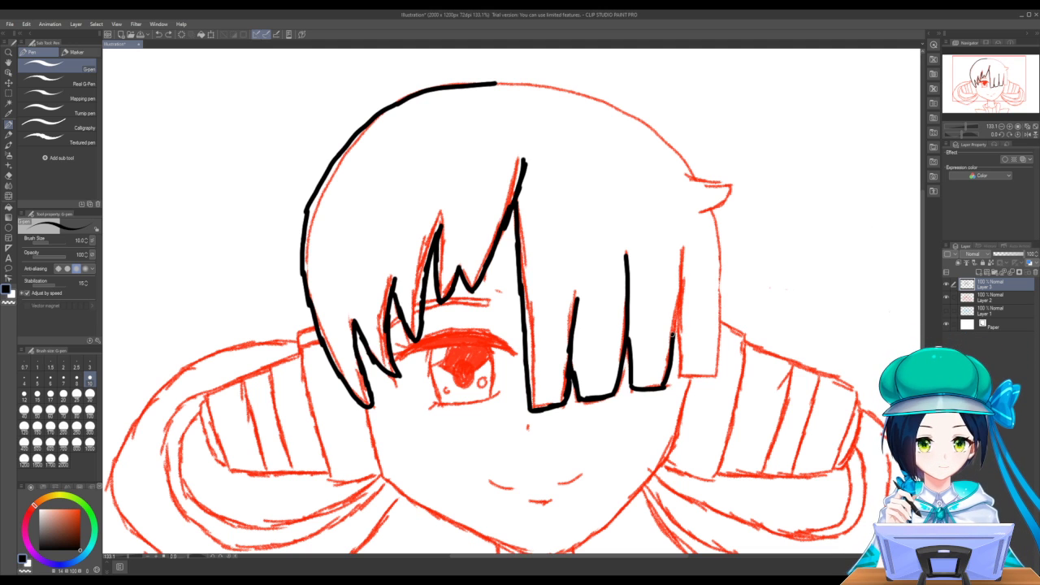
drag(673, 333, 684, 248)
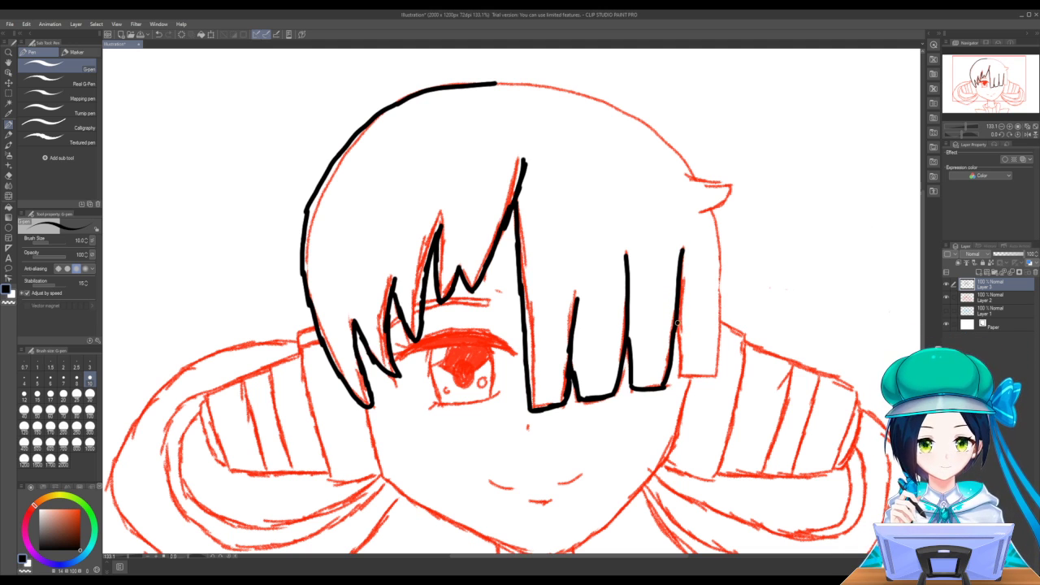
mouse_move(677, 323)
mouse_down()
mouse_move(678, 374)
mouse_move(717, 374)
mouse_move(721, 245)
mouse_move(713, 209)
mouse_move(703, 210)
mouse_move(732, 186)
mouse_move(694, 177)
mouse_move(654, 130)
mouse_move(572, 86)
mouse_up()
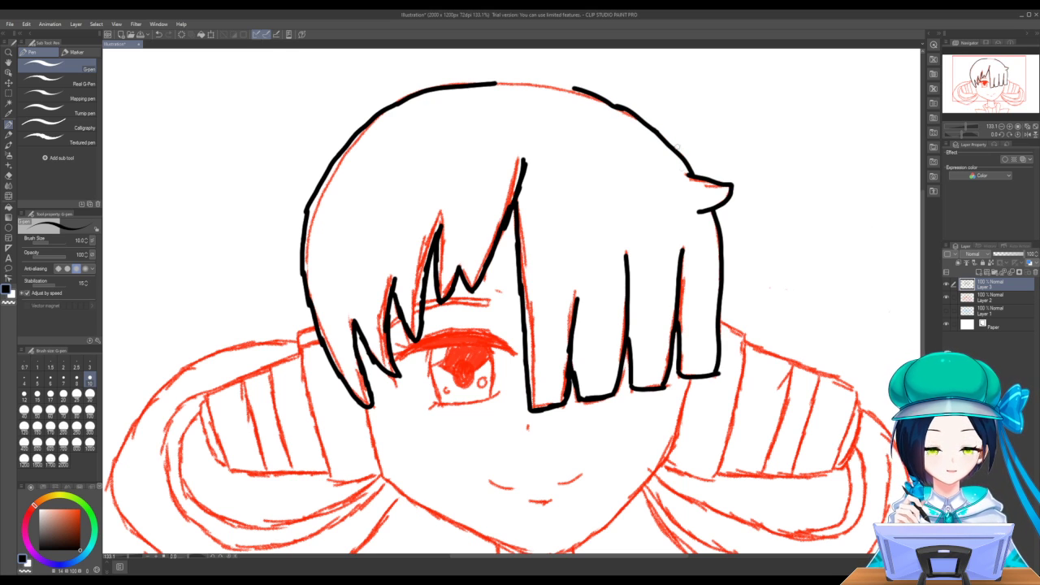
Undo the last two strokes at the crown, redraw the head outline as one continuous line across the gap, and check it without the sketch
key(ctrl+z)
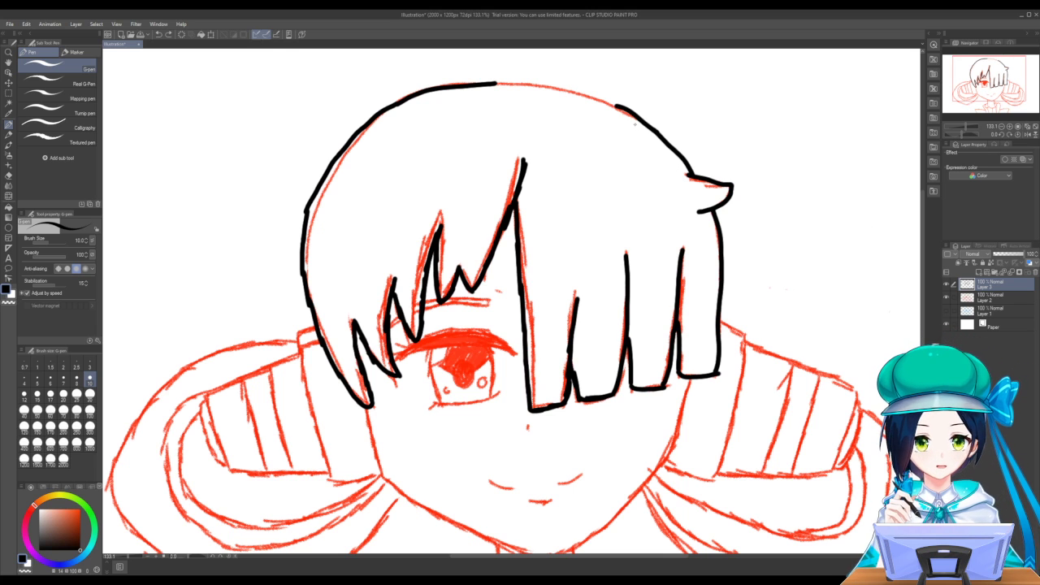
key(ctrl+z)
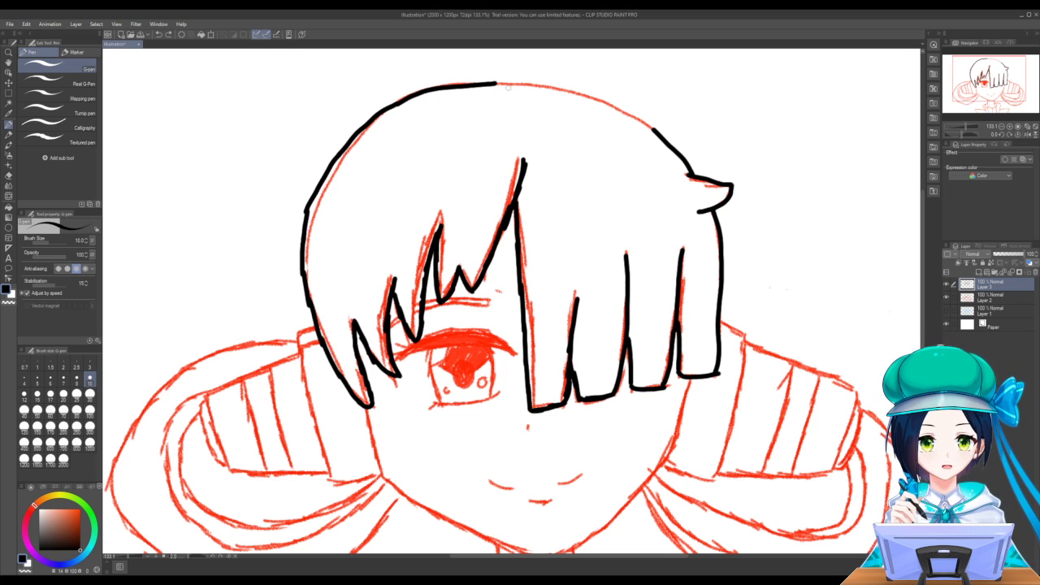
mouse_move(496, 83)
mouse_down()
mouse_move(563, 89)
mouse_move(656, 130)
mouse_up()
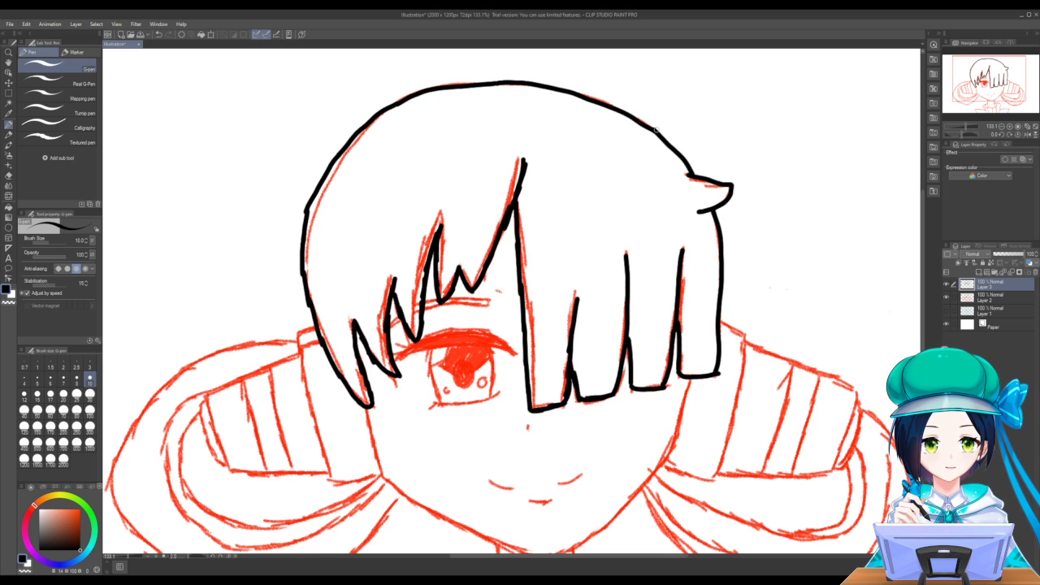
click(946, 297)
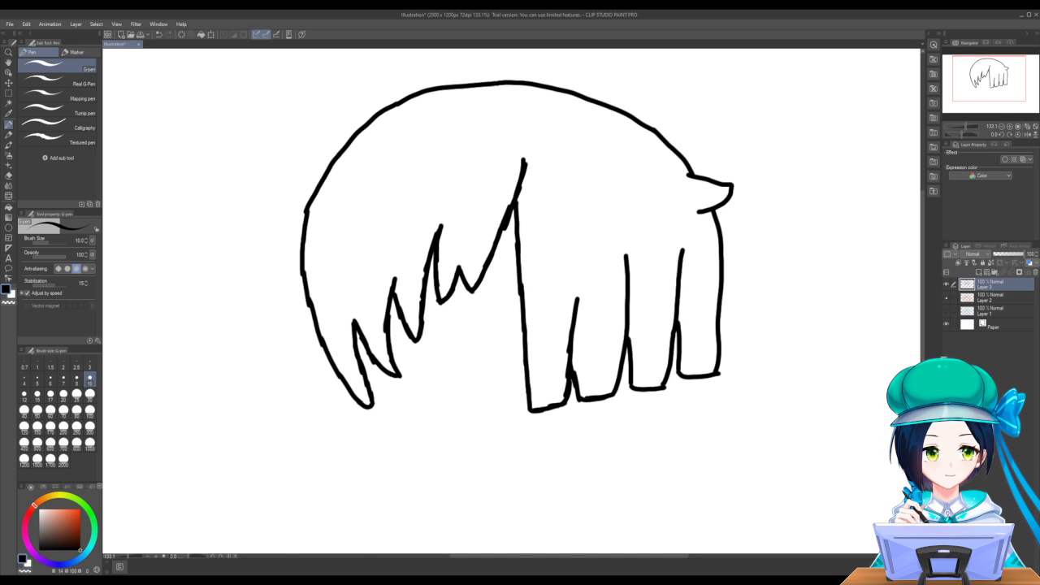
click(946, 296)
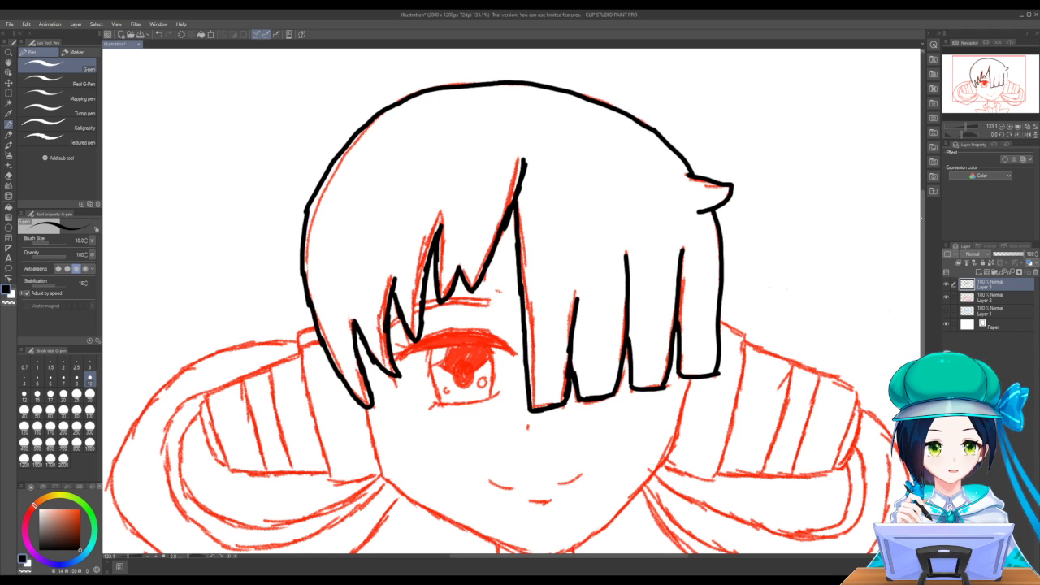
Ink the left side of the face from the fringe tip down to the chin, following the red sketch
scroll(641, 271, down, 3)
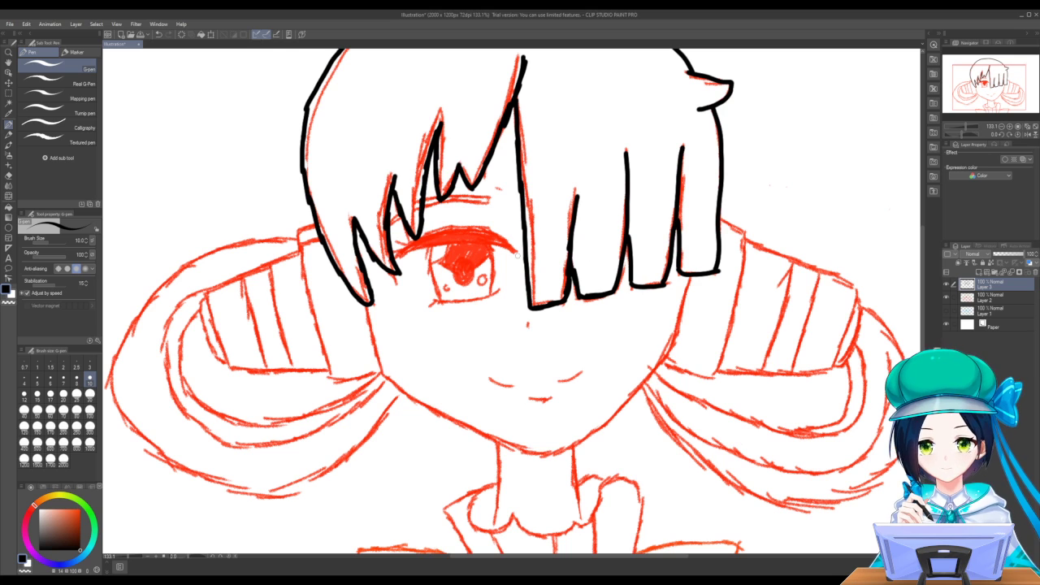
mouse_move(365, 306)
mouse_down()
mouse_move(385, 376)
mouse_move(504, 444)
mouse_up()
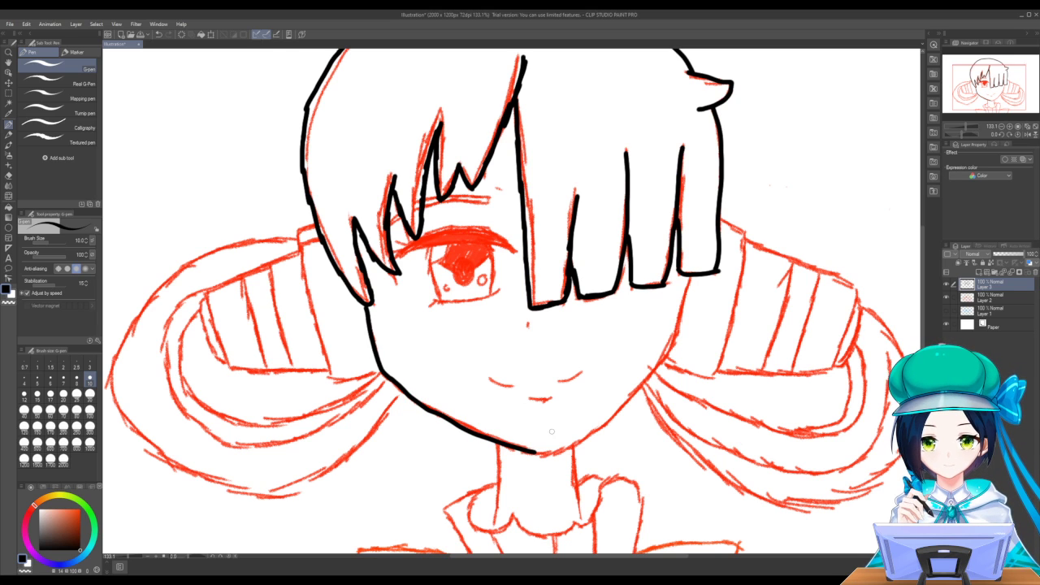
mouse_move(536, 452)
mouse_down()
mouse_move(570, 442)
mouse_move(602, 408)
mouse_up()
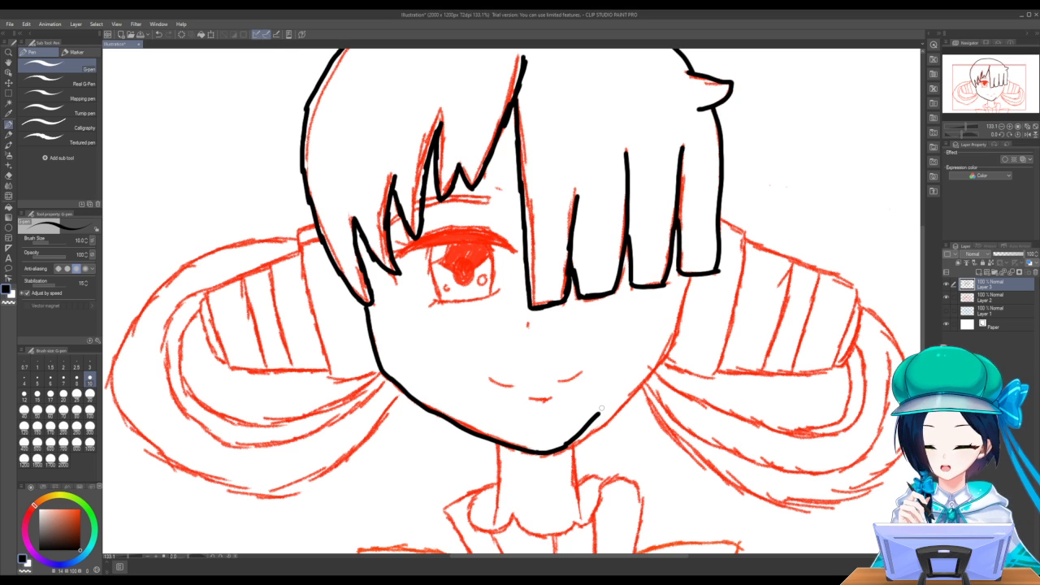
key(ctrl+z)
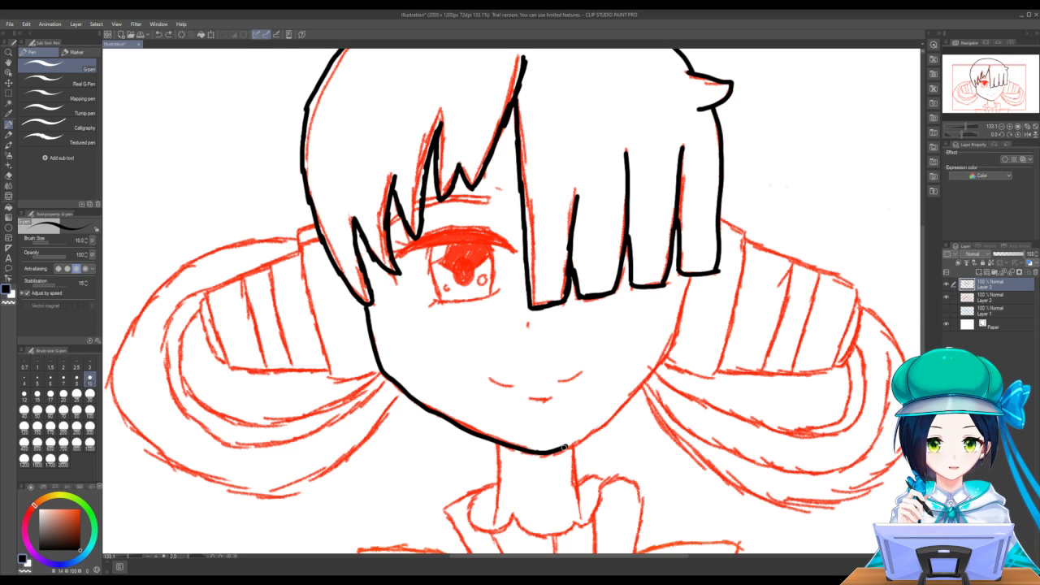
mouse_move(564, 447)
mouse_down()
mouse_move(610, 416)
mouse_move(641, 375)
mouse_move(692, 271)
mouse_up()
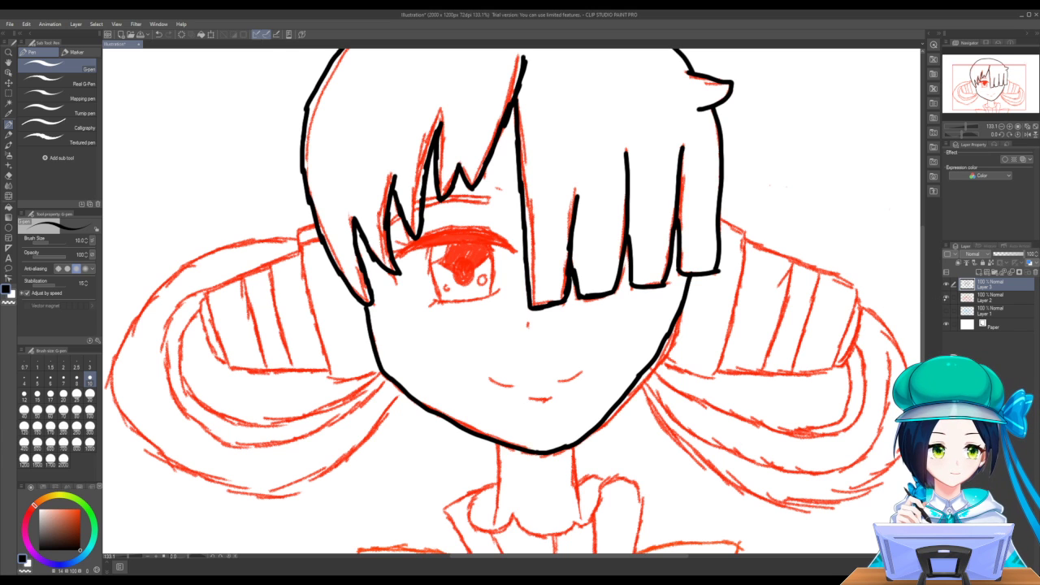
click(946, 298)
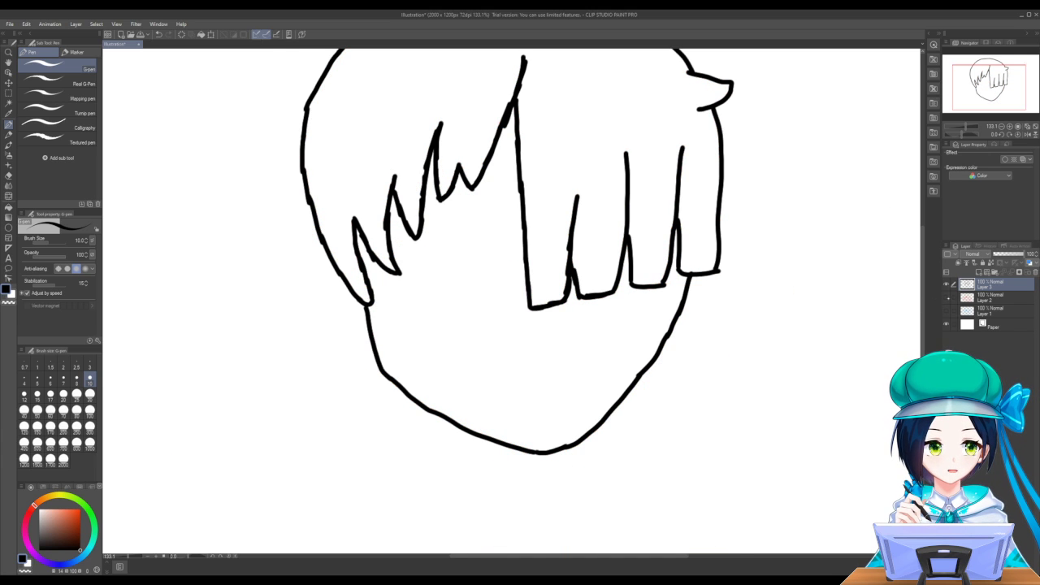
click(946, 298)
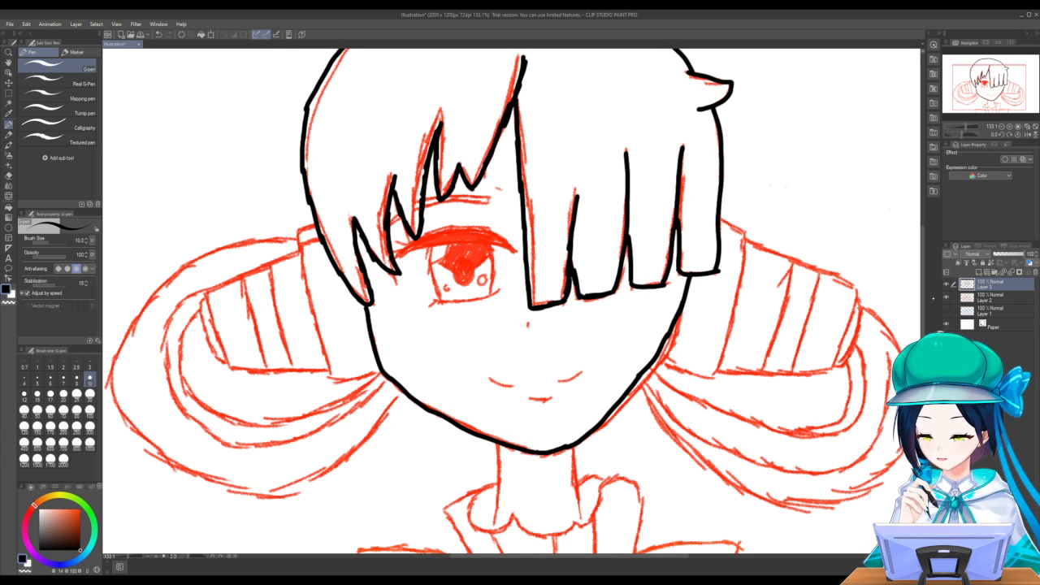
key(ctrl+z)
key(ctrl+z)
key(ctrl+z)
key(ctrl+z)
key(ctrl+z)
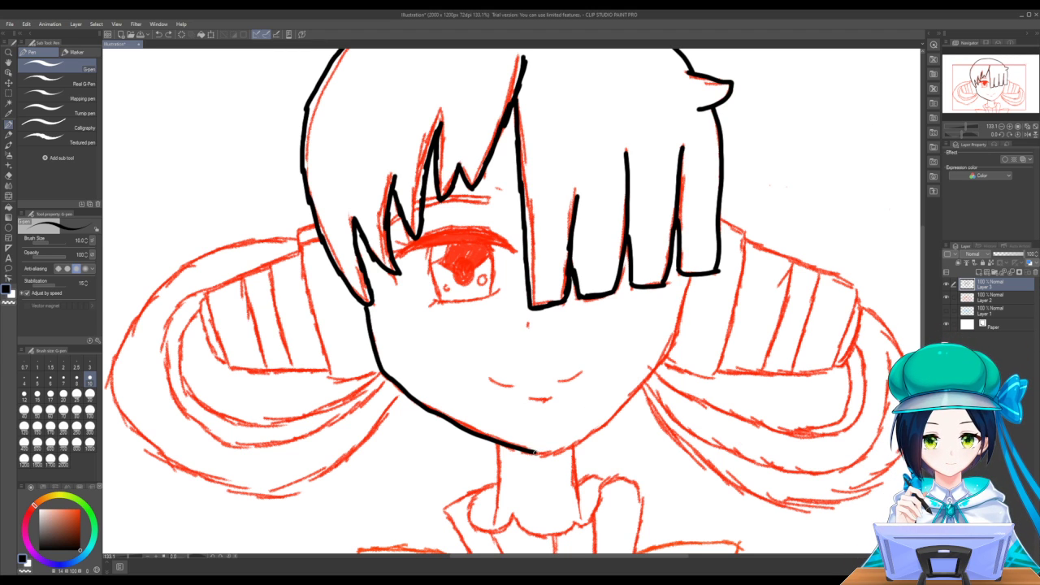
Ink the right jaw line from the chin up to the fringe, following the sketch
mouse_move(534, 451)
mouse_down()
mouse_move(569, 446)
mouse_move(650, 376)
mouse_move(680, 338)
mouse_move(694, 275)
mouse_up()
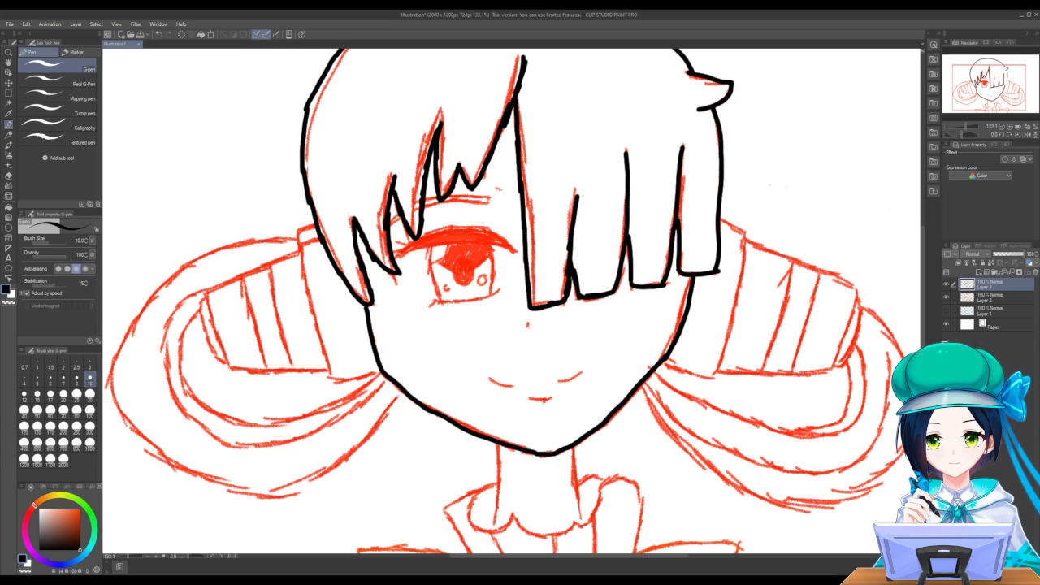
Ink the eye with a thick upper lash line, an iris outline, and a solid black pupil with dark shading in the upper iris
mouse_move(397, 254)
mouse_down()
mouse_move(465, 228)
mouse_move(517, 252)
mouse_move(448, 240)
mouse_move(400, 252)
mouse_move(461, 232)
mouse_move(514, 248)
mouse_move(459, 232)
mouse_move(424, 243)
mouse_move(479, 236)
mouse_move(499, 246)
mouse_up()
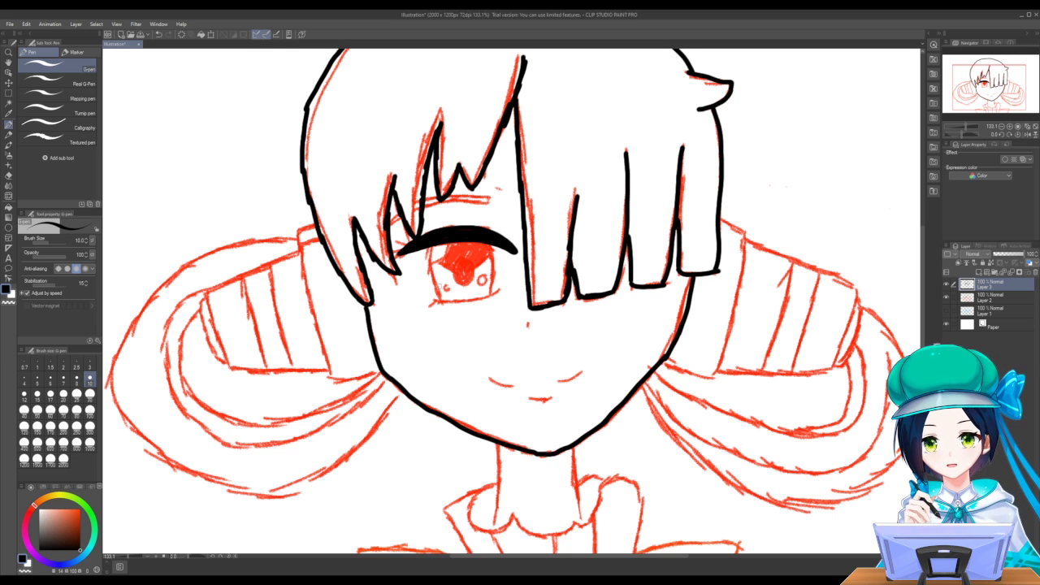
drag(433, 302, 458, 299)
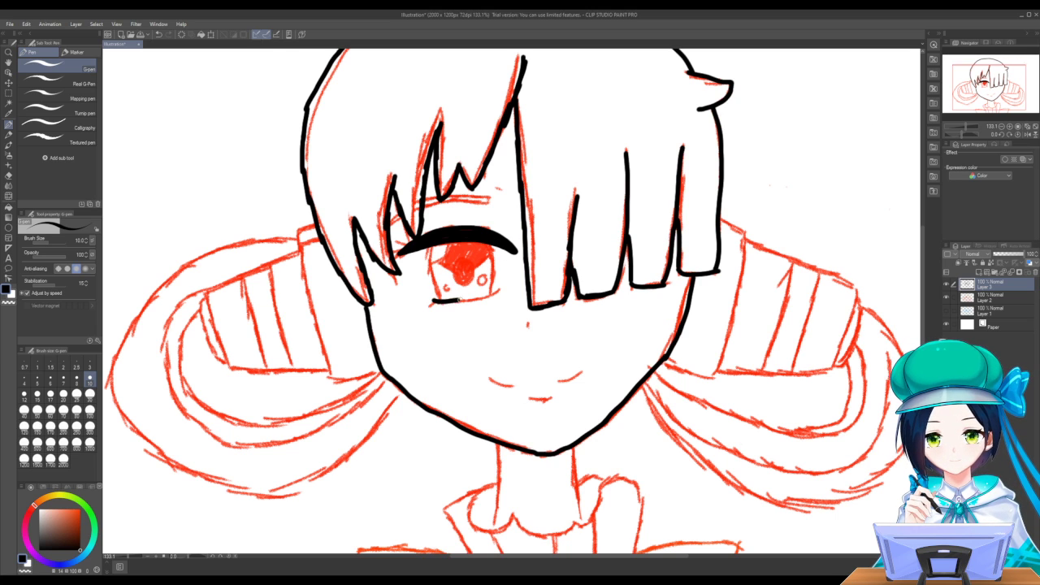
key(ctrl+z)
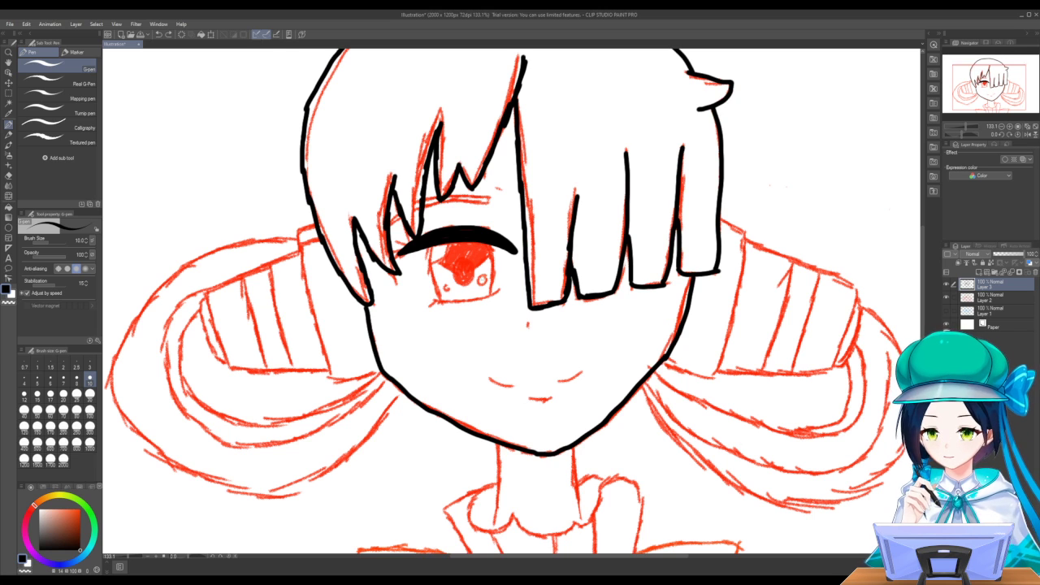
mouse_move(432, 302)
mouse_down()
mouse_move(466, 302)
mouse_move(500, 286)
mouse_up()
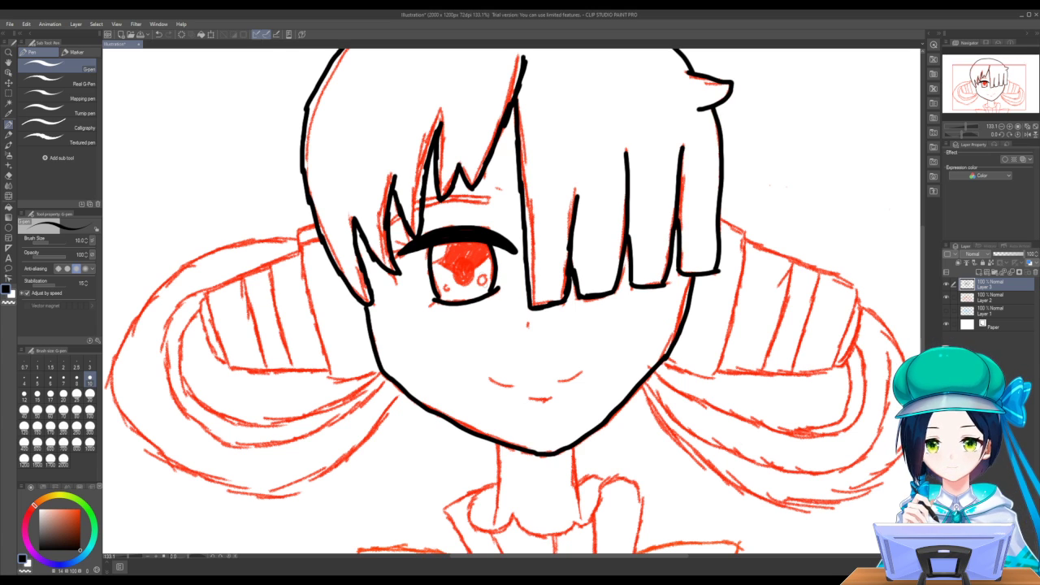
mouse_move(464, 256)
mouse_down()
mouse_move(457, 281)
mouse_move(469, 280)
mouse_move(472, 264)
mouse_move(459, 260)
mouse_move(466, 280)
mouse_move(439, 262)
mouse_up()
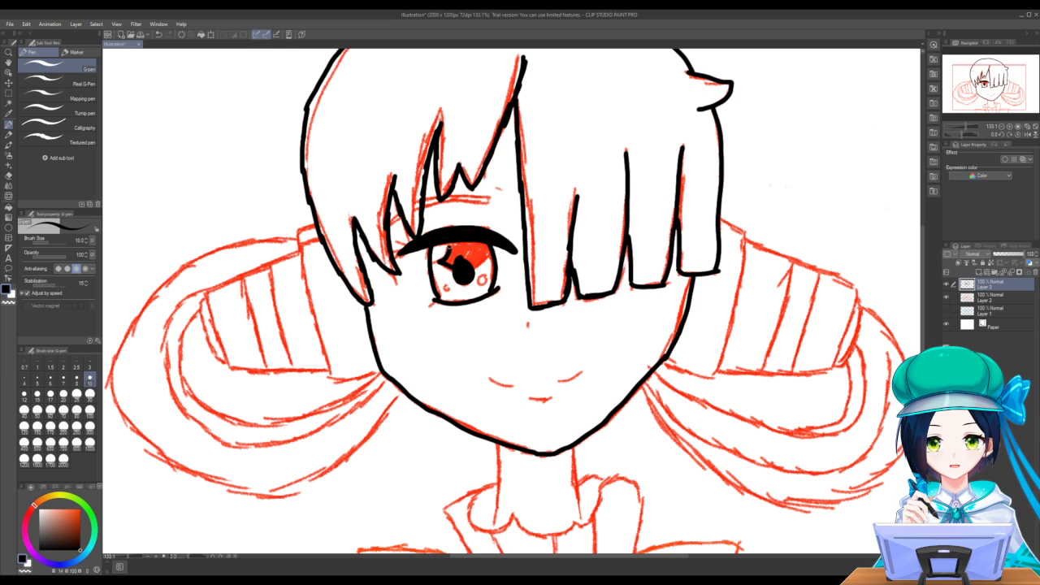
mouse_move(445, 258)
mouse_down()
mouse_move(432, 262)
mouse_move(483, 258)
mouse_move(485, 245)
mouse_move(456, 245)
mouse_move(449, 261)
mouse_move(459, 249)
mouse_move(484, 254)
mouse_move(479, 247)
mouse_move(476, 262)
mouse_up()
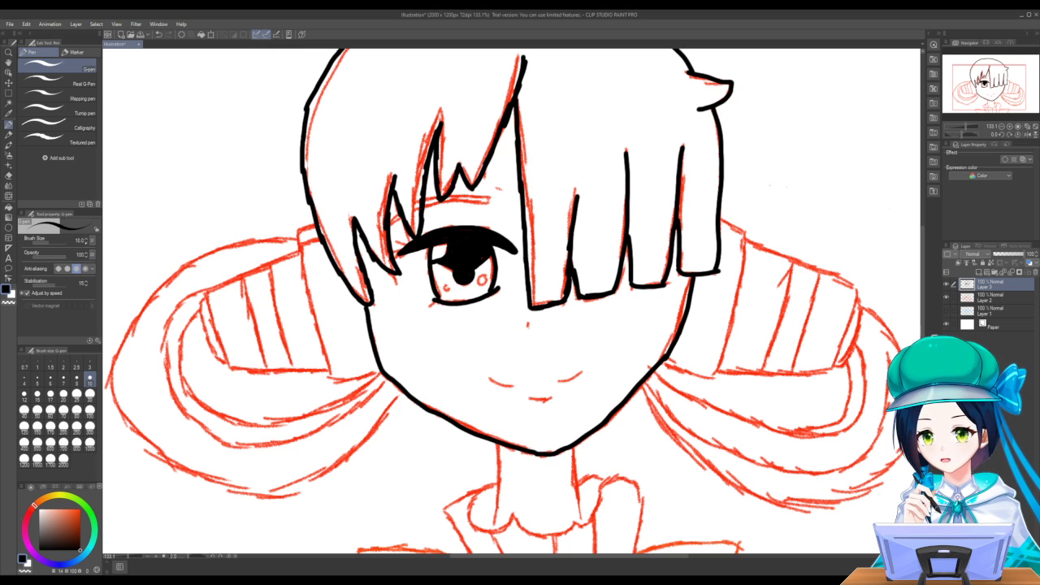
Reduce the brush size to 5 and outline the two small round highlights in the lower iris
key(bracketleft)
key(bracketleft)
key(bracketleft)
key(bracketleft)
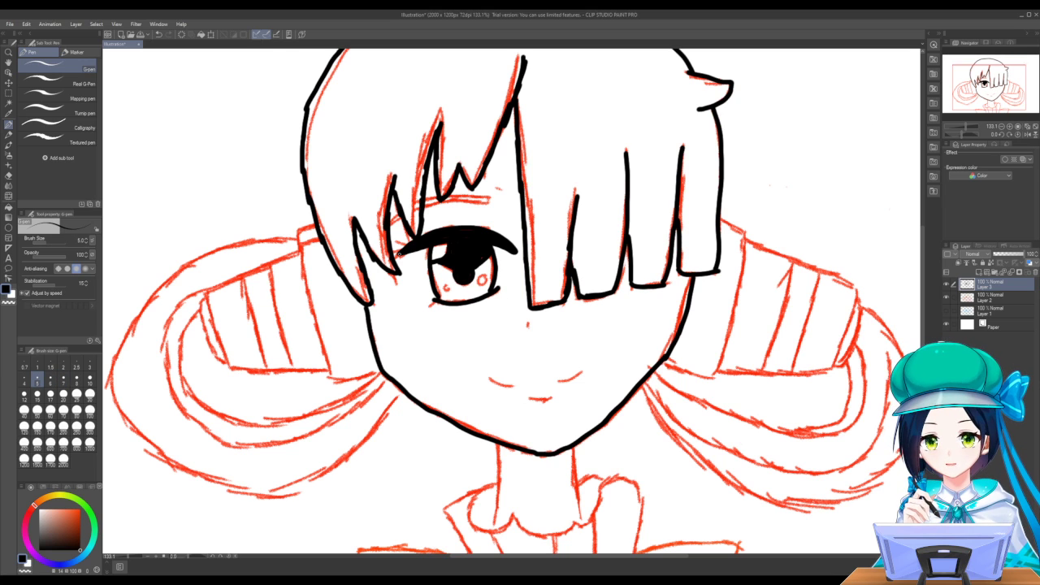
mouse_move(481, 275)
mouse_down()
mouse_move(479, 285)
mouse_move(486, 274)
mouse_move(443, 291)
mouse_move(451, 285)
mouse_up()
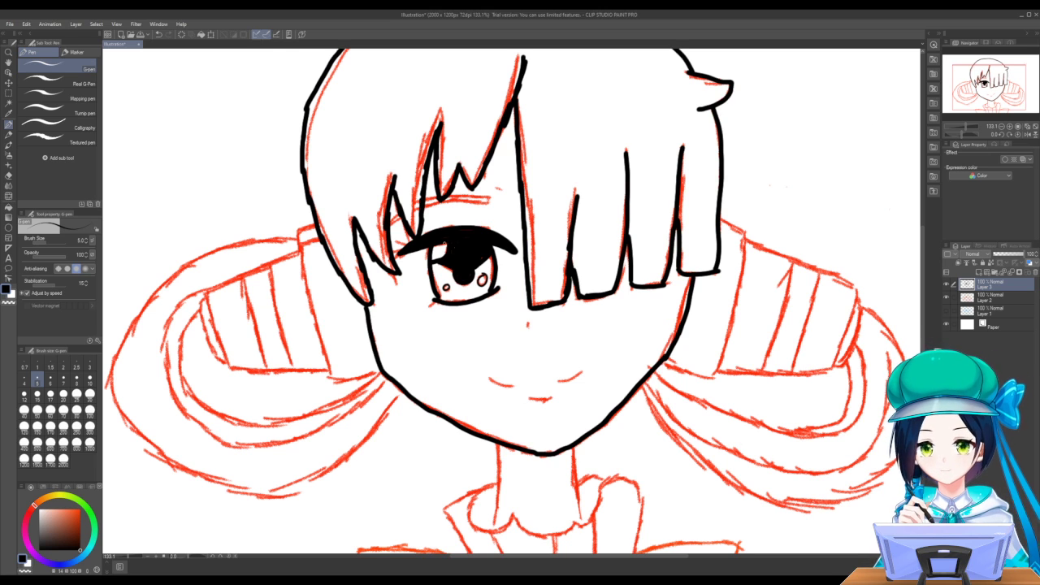
Outline the thin eyebrow above the eye, including the part between the hair strands, and undo the extra stroke at its inner end
mouse_move(389, 228)
mouse_down()
mouse_move(481, 202)
mouse_move(455, 197)
mouse_up()
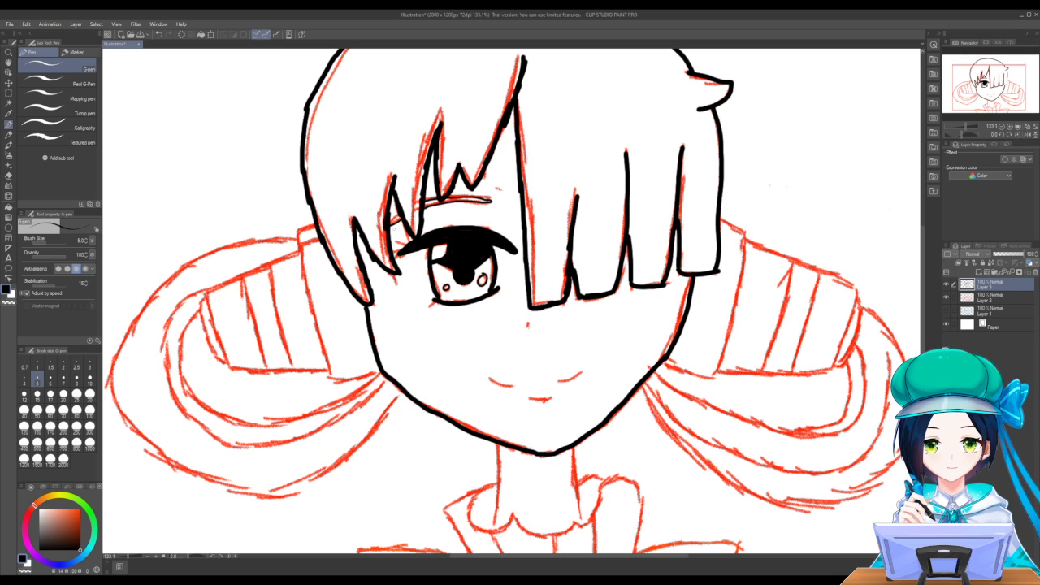
drag(388, 225, 398, 216)
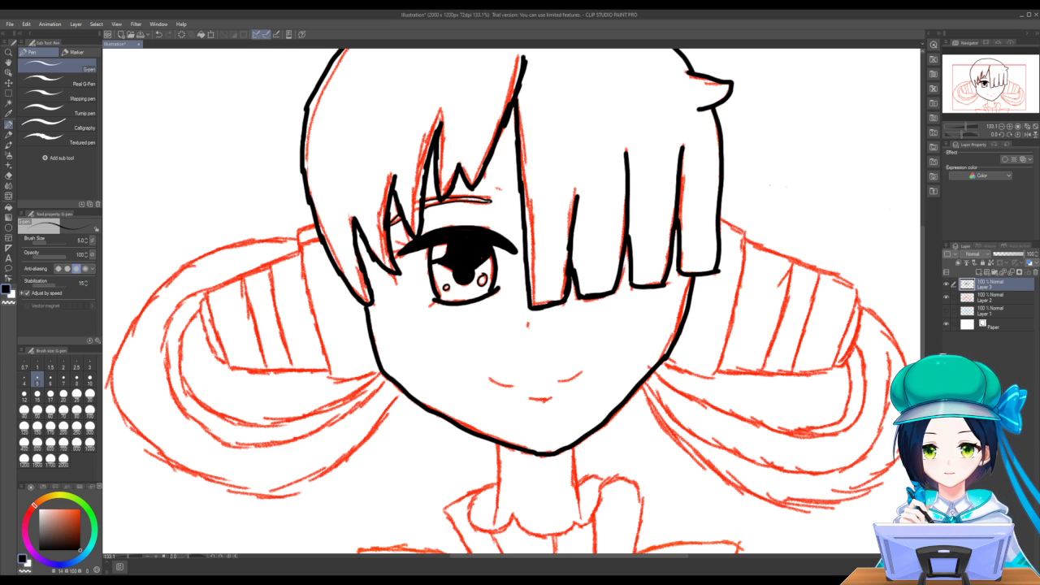
drag(493, 199, 472, 200)
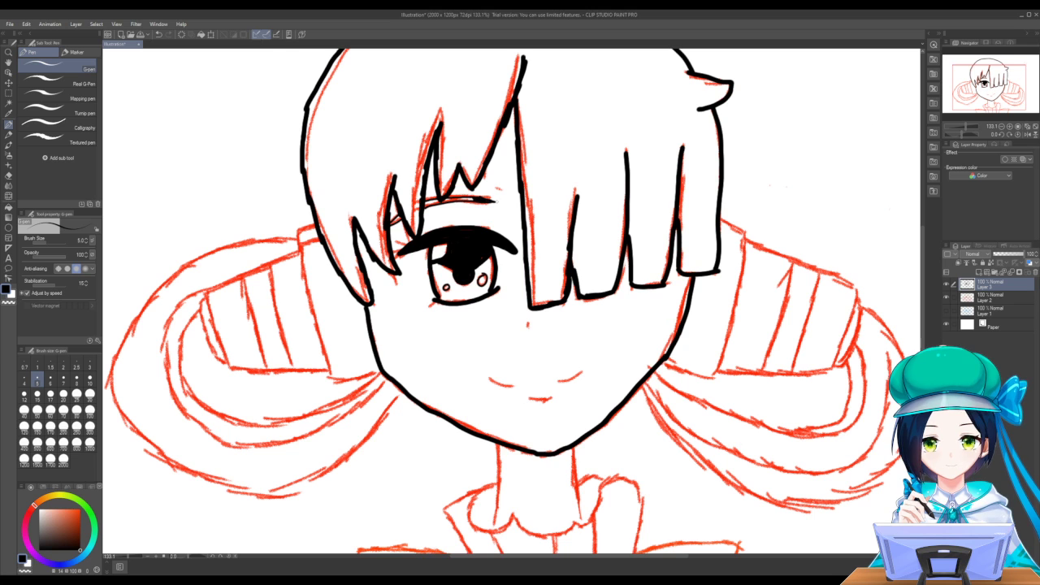
key(ctrl+z)
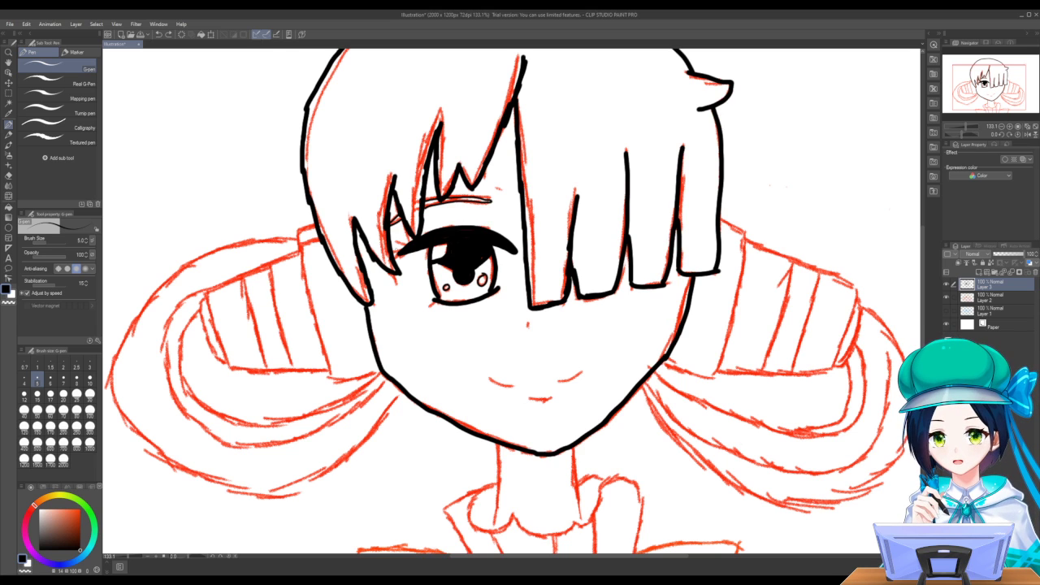
Add short lashes at the outer corners of the upper and lower eyelids, then compare the line art without the sketch
mouse_move(403, 250)
mouse_down()
mouse_move(393, 254)
mouse_move(395, 238)
mouse_move(404, 244)
mouse_up()
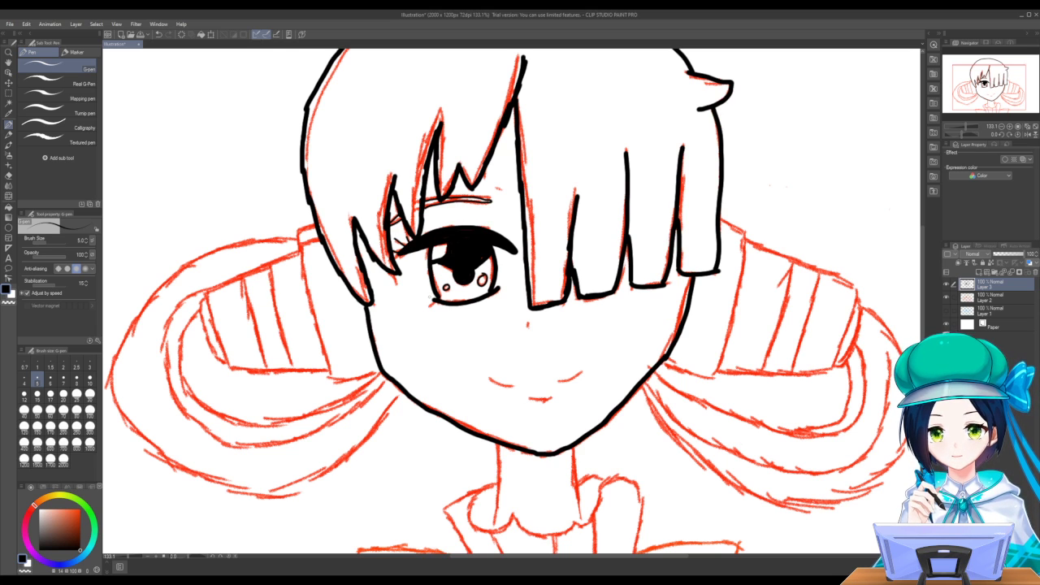
drag(434, 301, 427, 308)
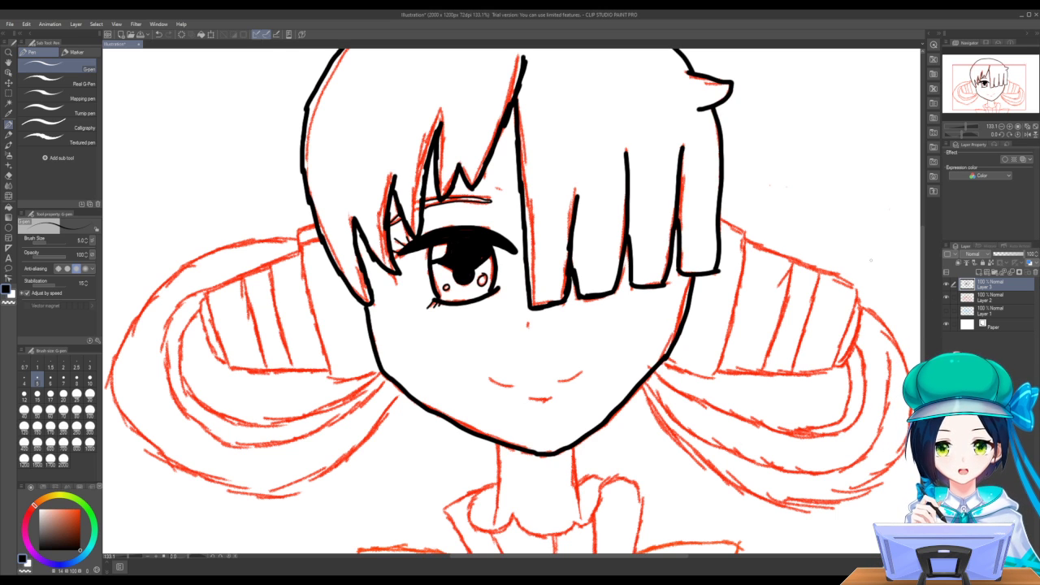
click(945, 296)
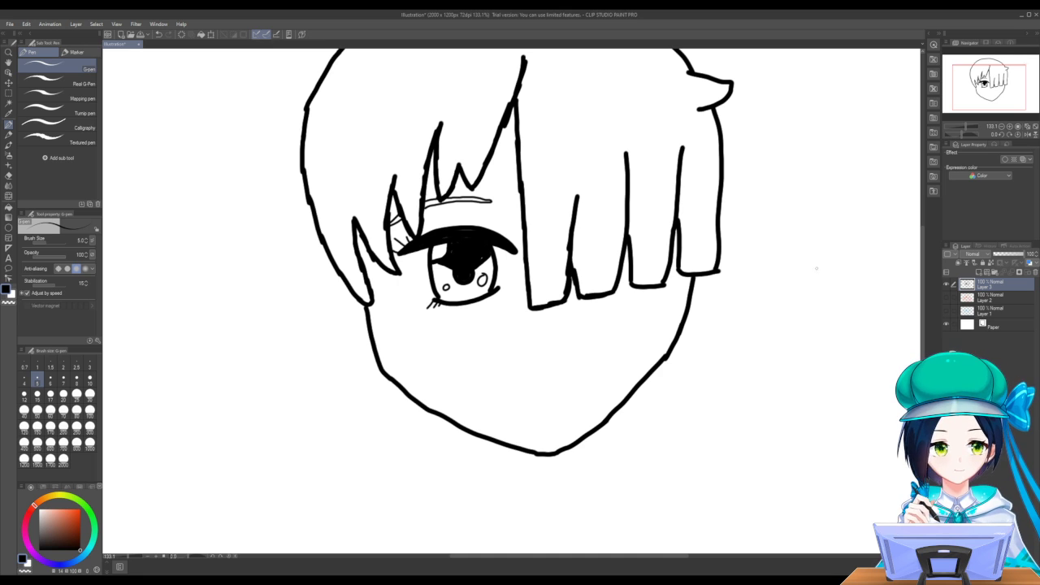
click(945, 297)
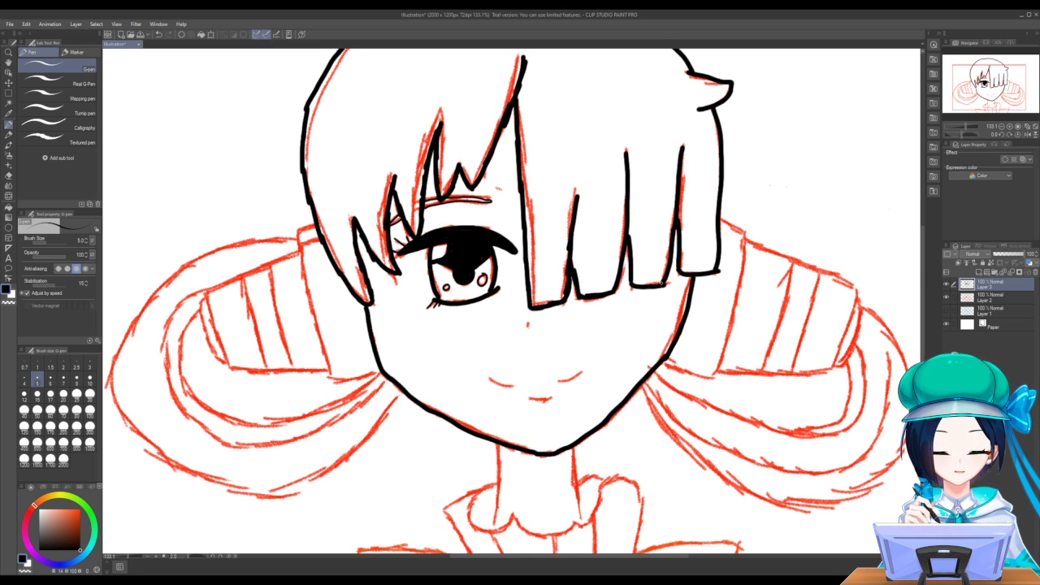
Ink the nose dot, the two curved smile lines and the short lower lip line, then check the face with the sketch hidden
drag(528, 323, 528, 327)
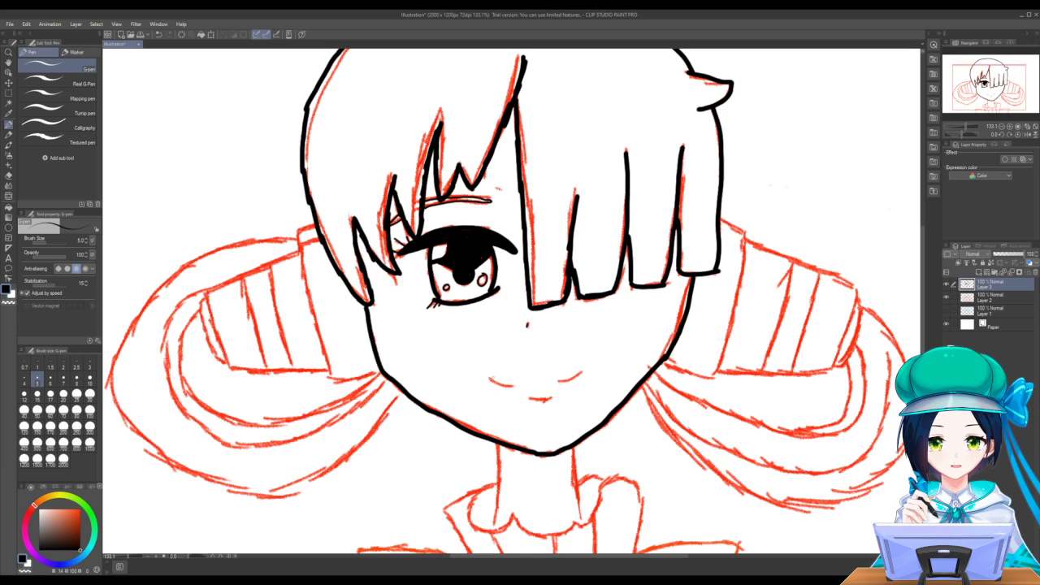
mouse_move(487, 378)
mouse_down()
mouse_move(567, 379)
mouse_move(582, 366)
mouse_up()
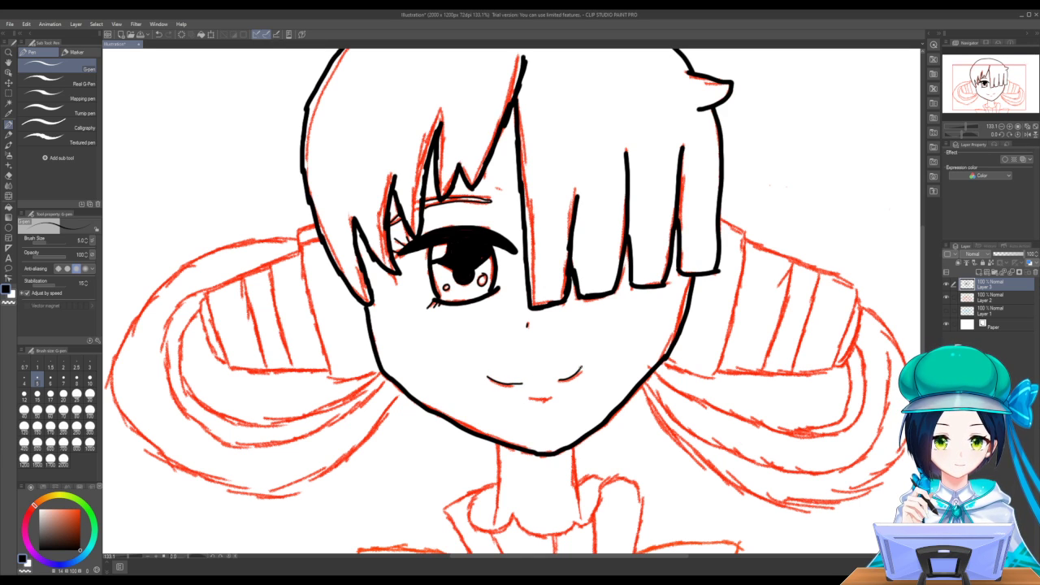
drag(533, 397, 553, 396)
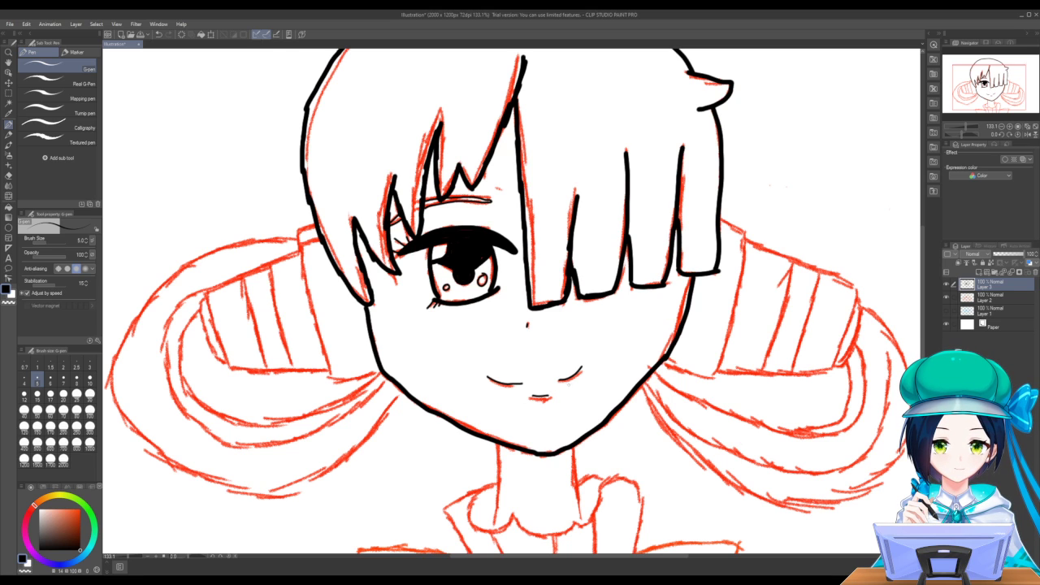
click(946, 298)
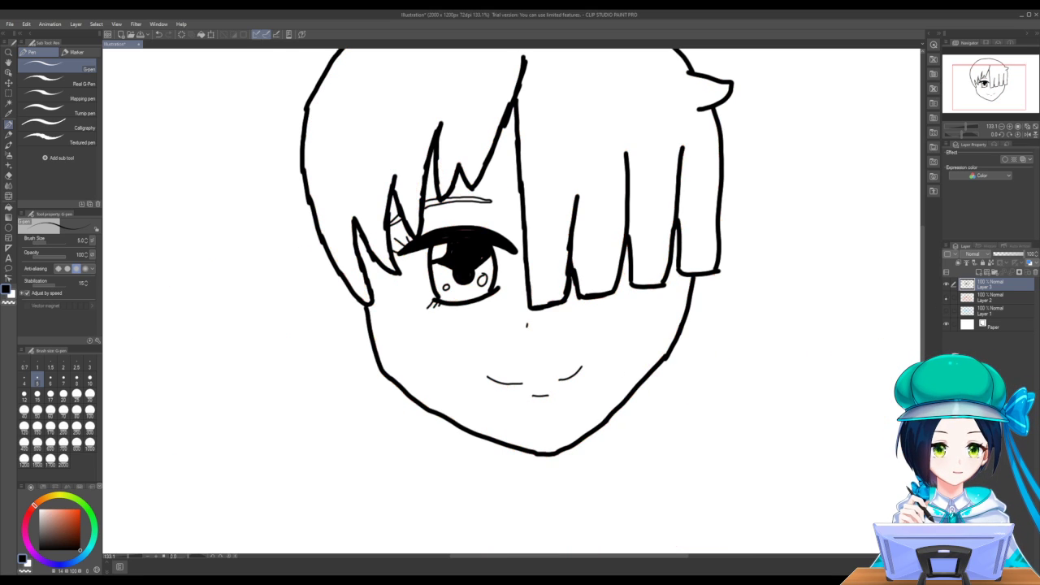
click(946, 297)
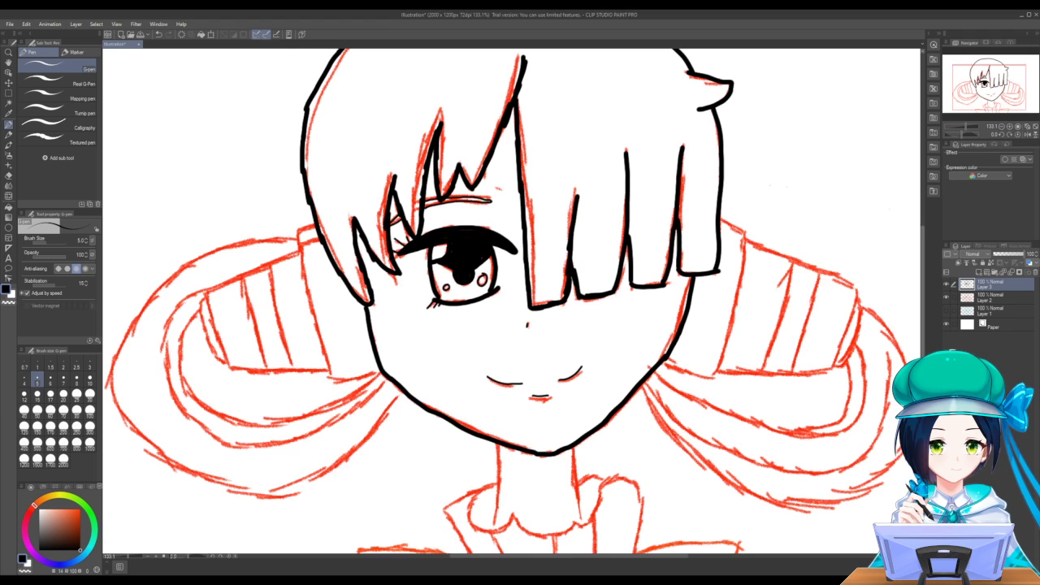
Set the G-pen brush size to 10 for inking the neck and side hair pieces
key(bracketleft)
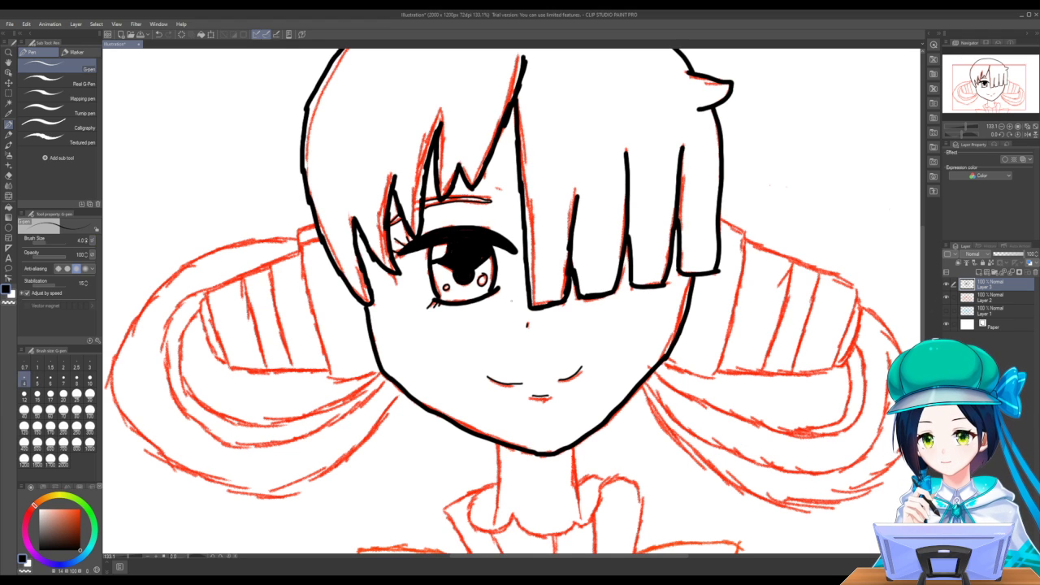
key(bracketright)
key(bracketright)
key(bracketright)
key(bracketright)
key(bracketright)
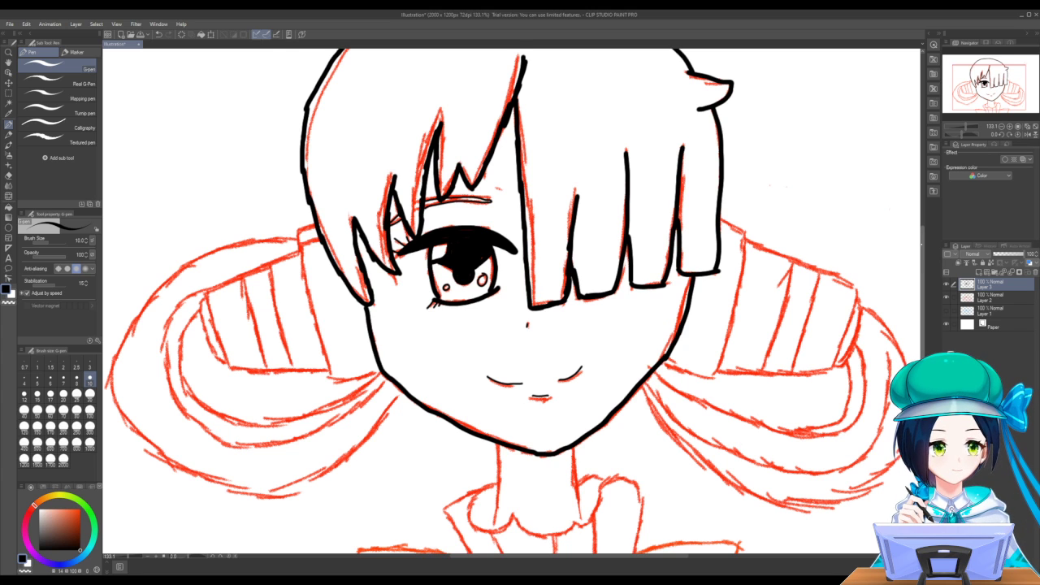
scroll(918, 268, down, 3)
scroll(918, 268, down, 2)
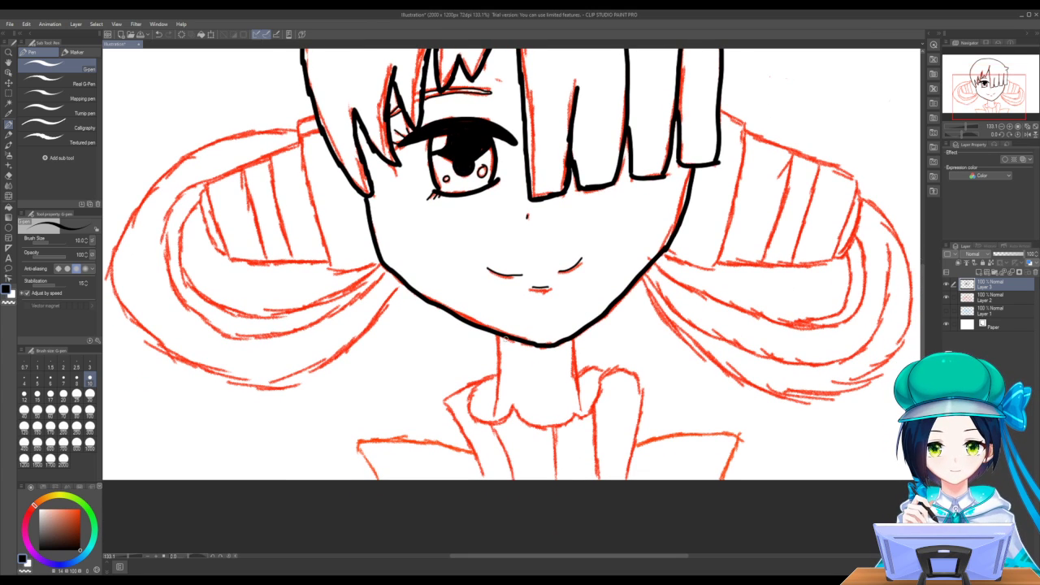
drag(501, 334, 498, 348)
drag(501, 378, 494, 417)
drag(571, 338, 584, 413)
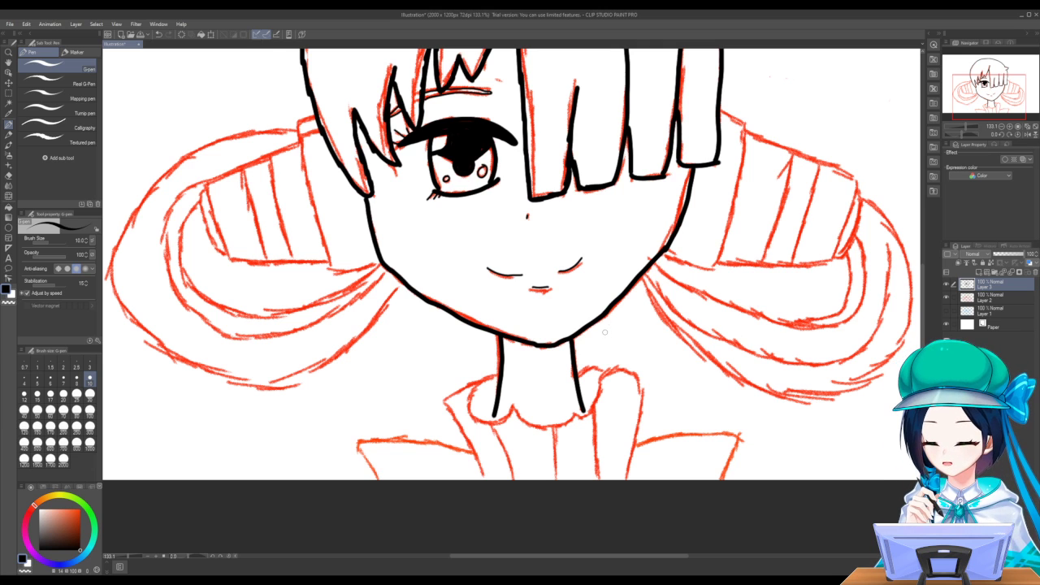
key(ctrl+z)
key(ctrl+z)
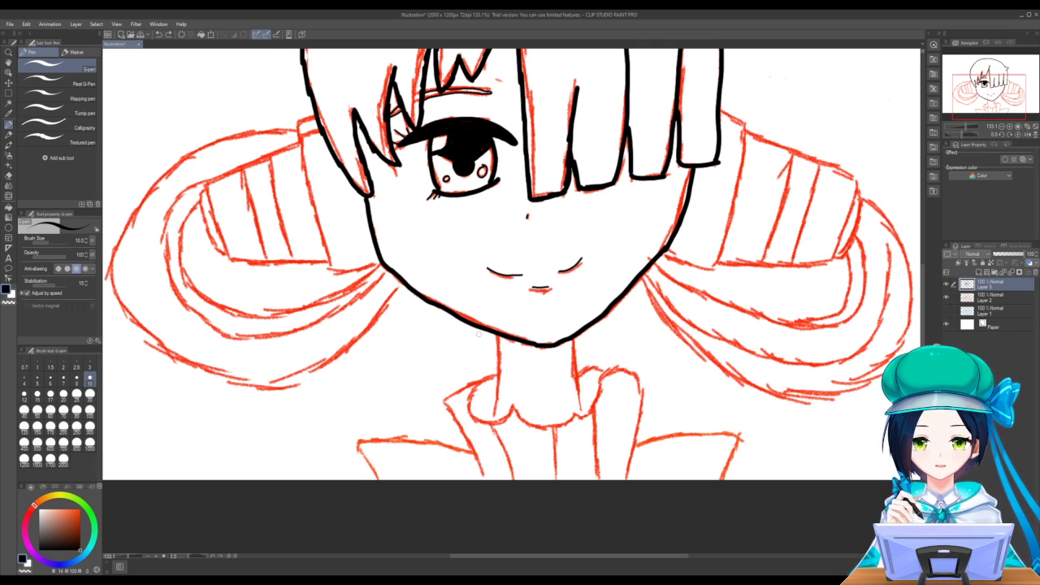
Ink both sides of the neck as lines curving inward from the jaw down to the sketched collar
drag(482, 330, 509, 400)
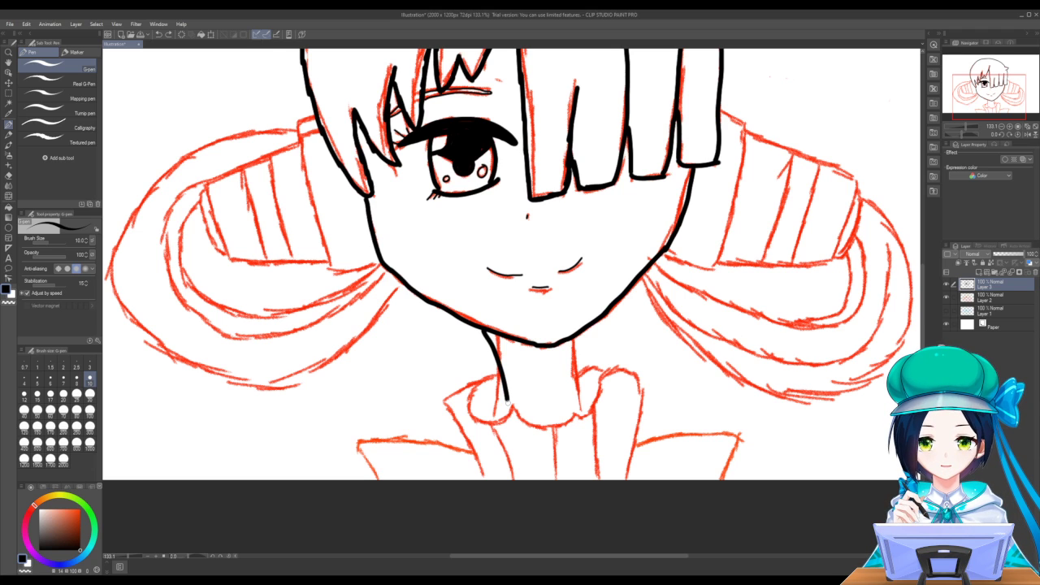
drag(582, 329, 576, 406)
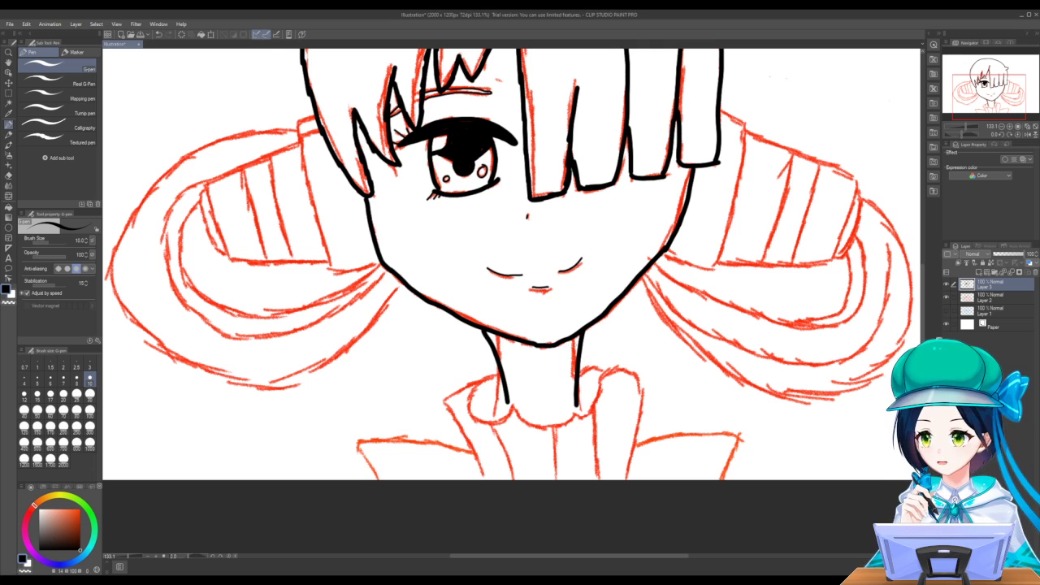
drag(505, 398, 504, 416)
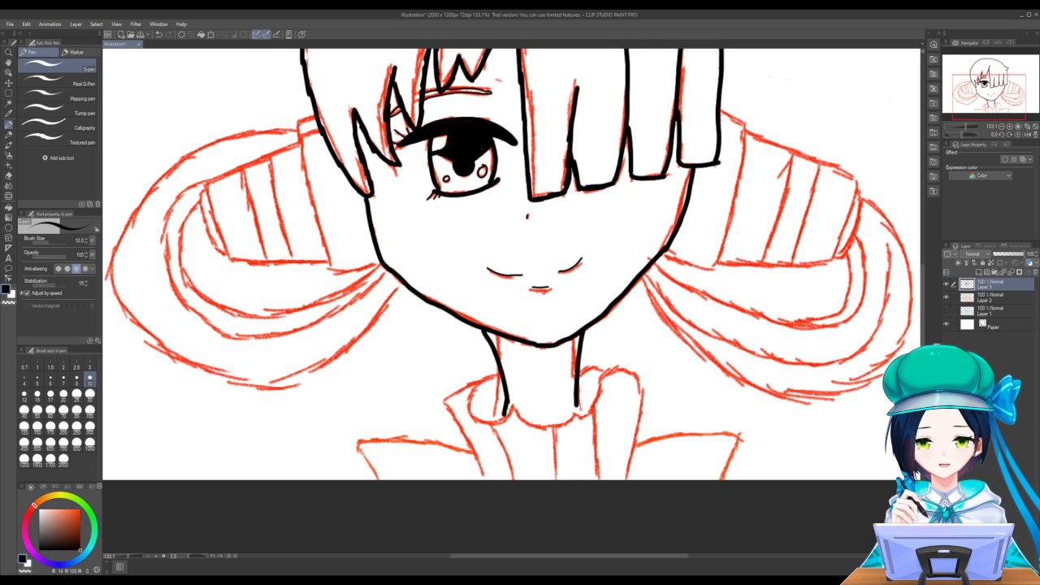
drag(576, 398, 580, 416)
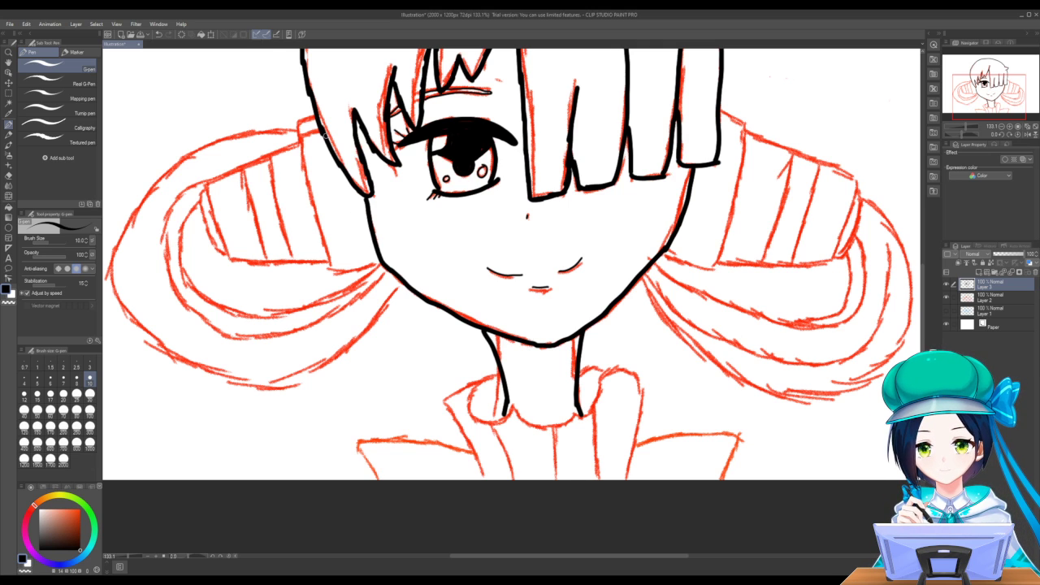
Outline the hair ornament on the left side of the head as a wide inner band and a tapered outer section
mouse_move(314, 118)
mouse_down()
mouse_move(298, 128)
mouse_move(326, 258)
mouse_move(338, 273)
mouse_move(380, 255)
mouse_up()
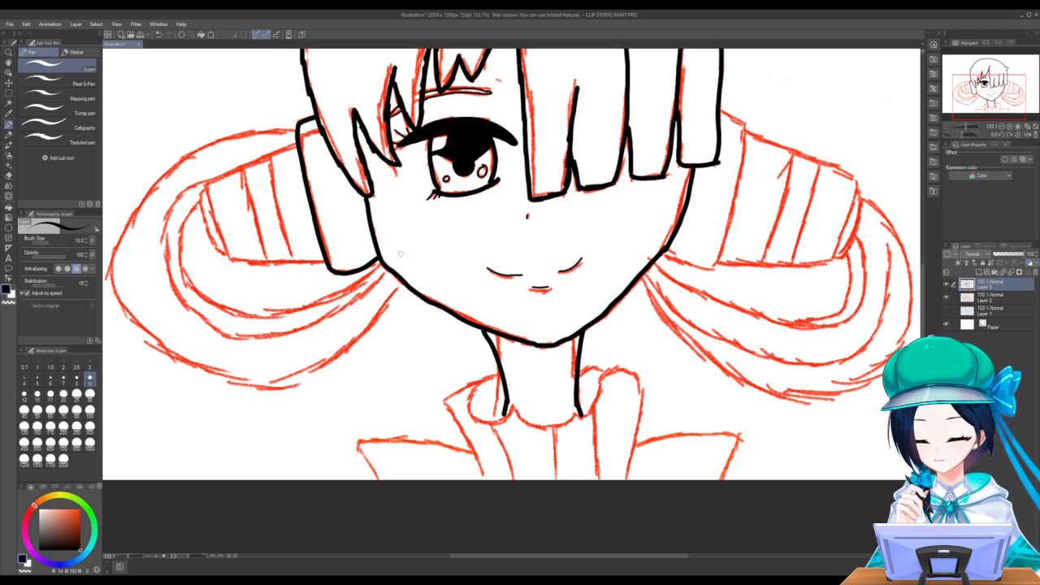
key(ctrl+z)
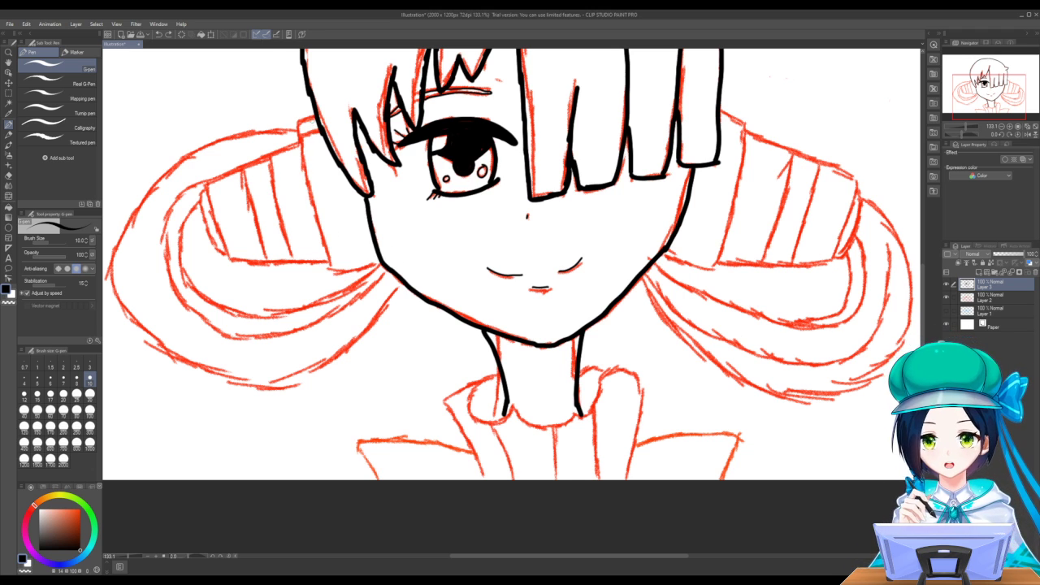
mouse_move(316, 113)
mouse_down()
mouse_move(299, 122)
mouse_move(296, 151)
mouse_move(325, 255)
mouse_move(332, 269)
mouse_move(381, 262)
mouse_up()
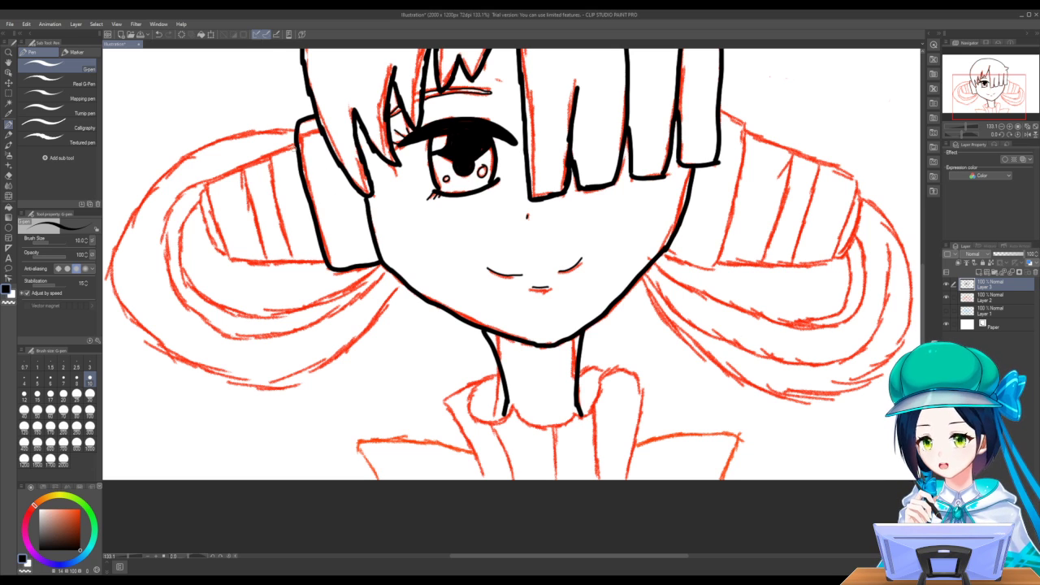
mouse_move(299, 150)
mouse_down()
mouse_move(214, 189)
mouse_move(221, 237)
mouse_move(234, 251)
mouse_move(326, 254)
mouse_up()
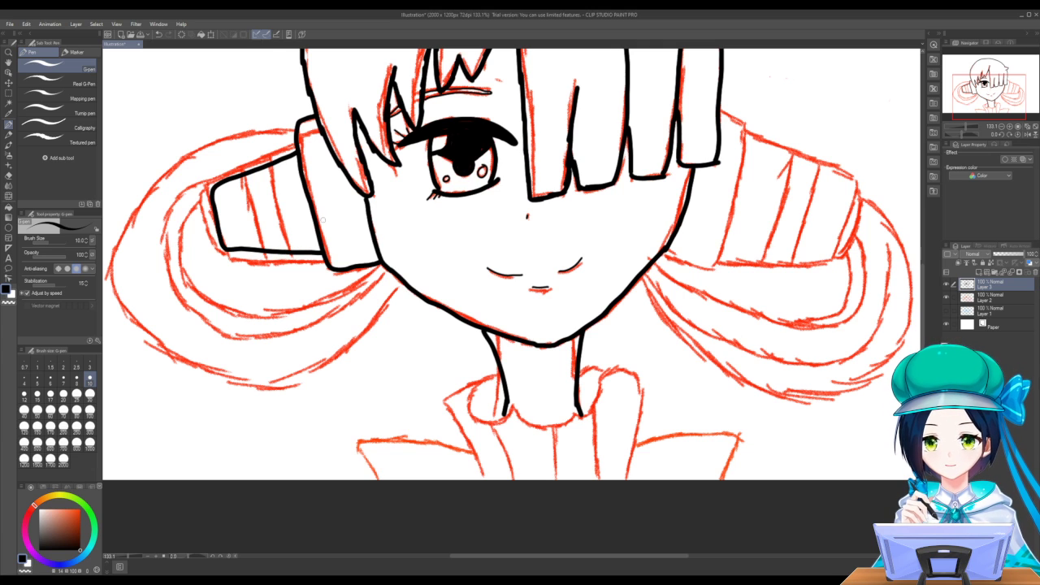
Add two curved cross lines inside the left ornament's tapered section and a narrow cap at its outer end
drag(247, 172, 276, 247)
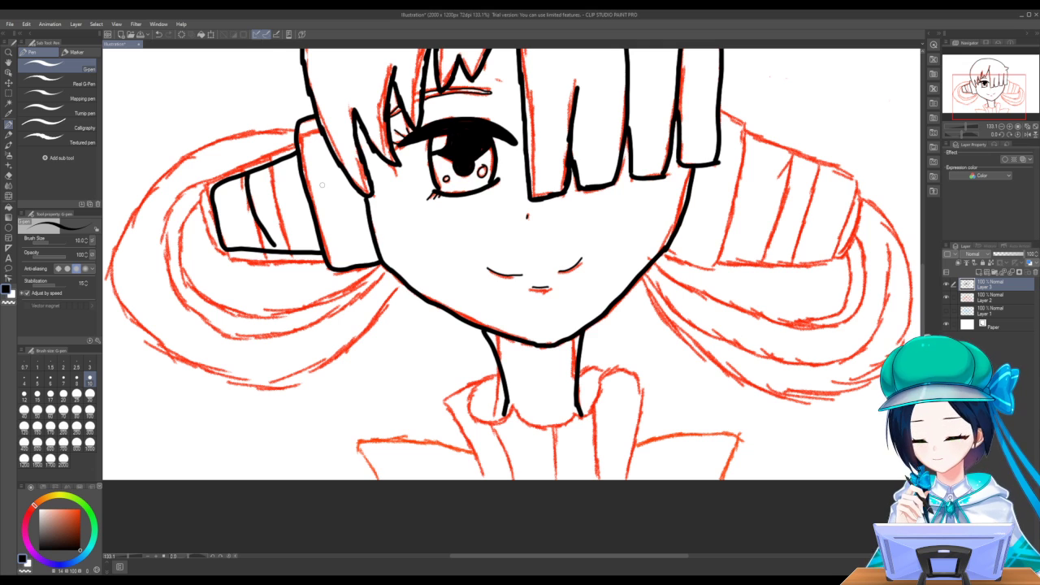
key(ctrl+z)
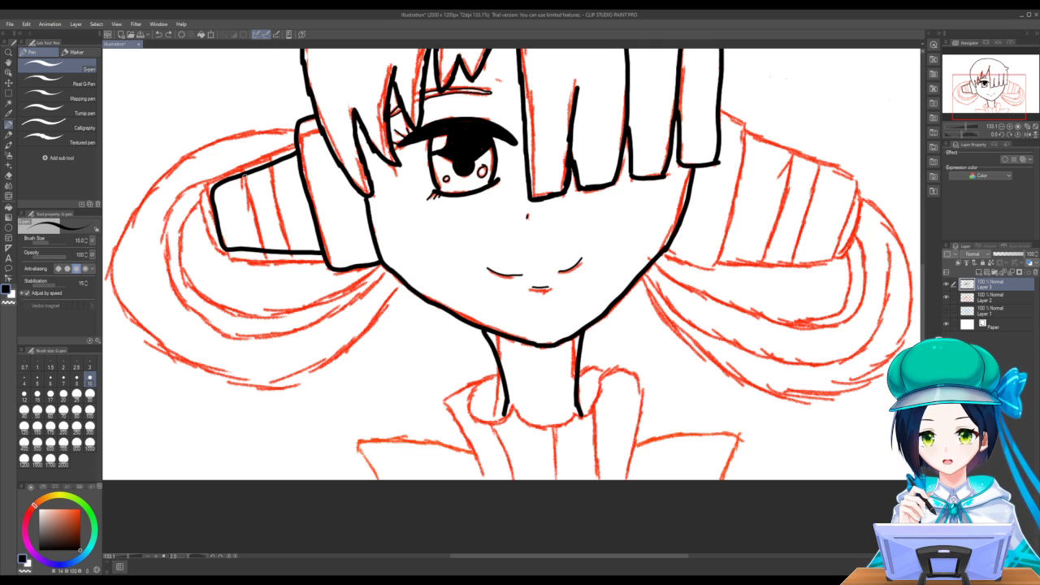
drag(244, 175, 268, 249)
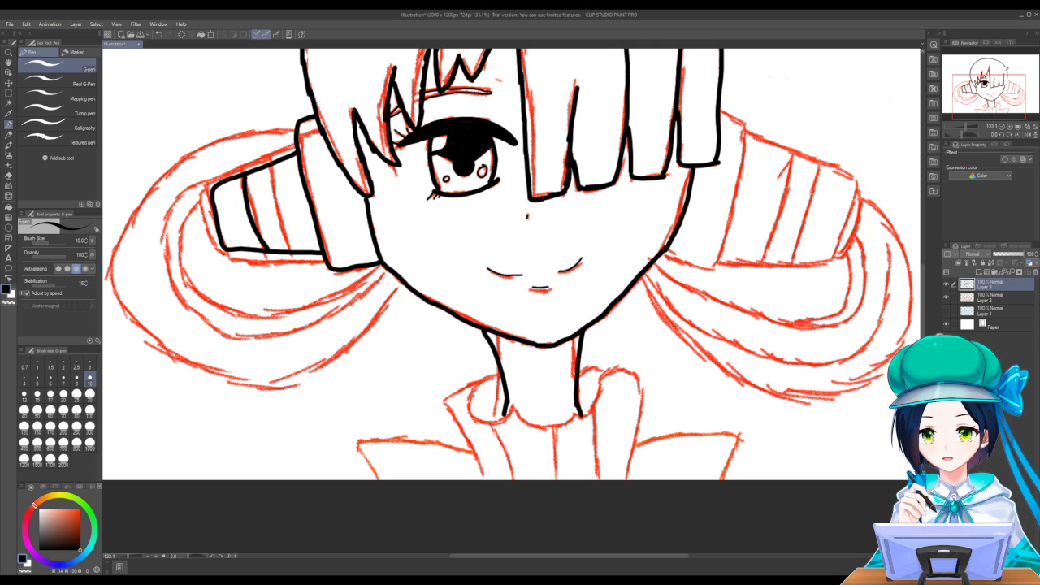
mouse_move(271, 165)
mouse_down()
mouse_move(282, 219)
mouse_move(303, 251)
mouse_up()
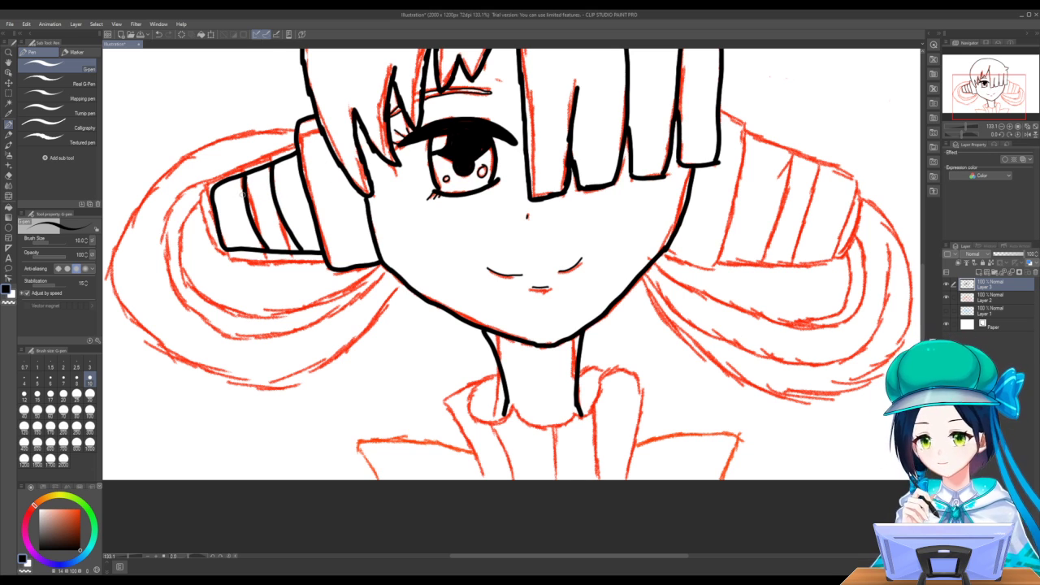
drag(210, 199, 213, 244)
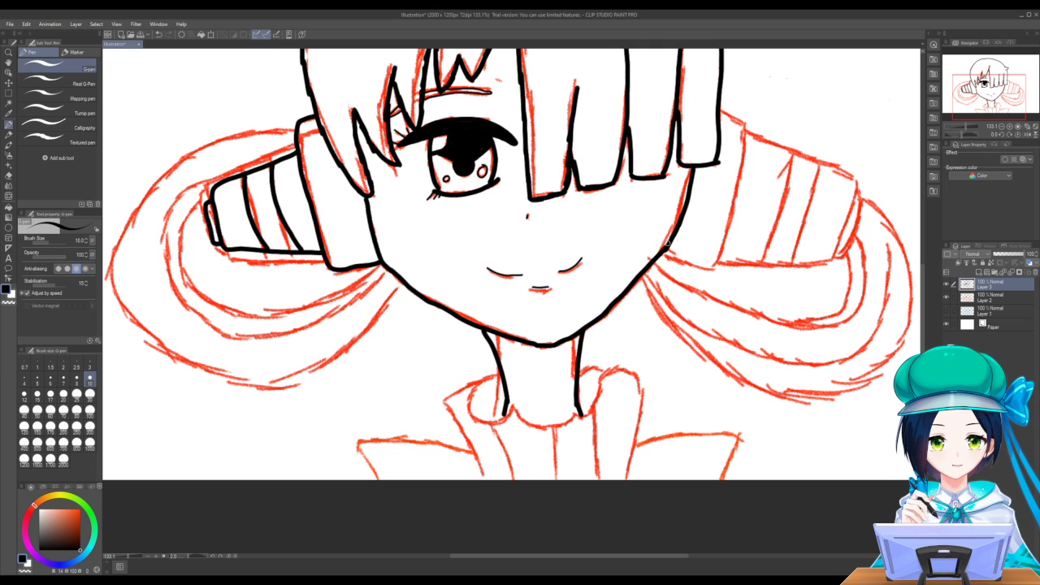
Ink the matching ornament on the right side of the head with its inner band, tapered section and two cross lines
mouse_move(664, 246)
mouse_down()
mouse_move(707, 260)
mouse_move(722, 235)
mouse_move(747, 138)
mouse_move(716, 107)
mouse_up()
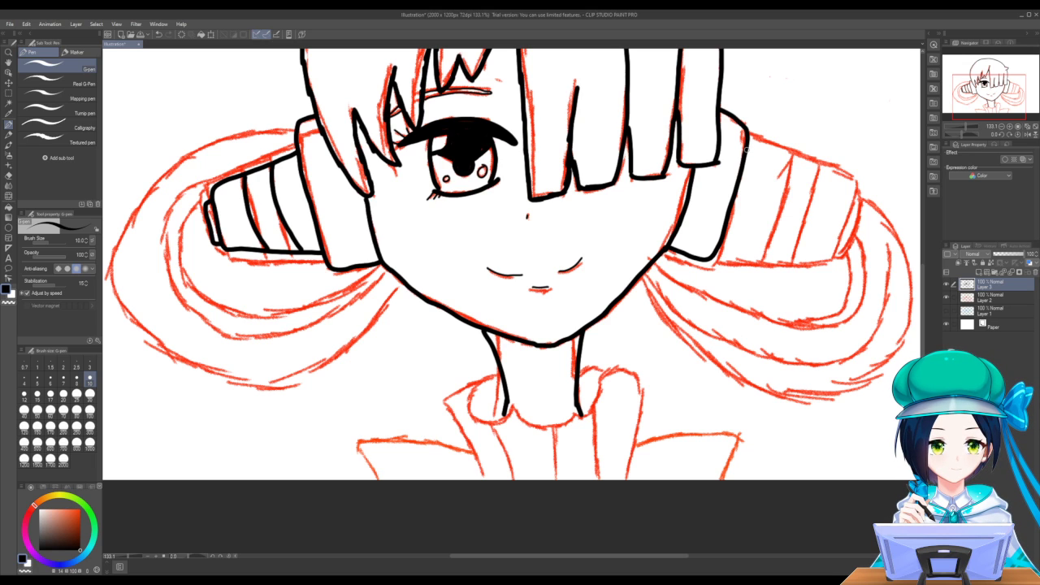
mouse_move(746, 148)
mouse_down()
mouse_move(844, 201)
mouse_move(840, 232)
mouse_move(822, 247)
mouse_move(722, 237)
mouse_up()
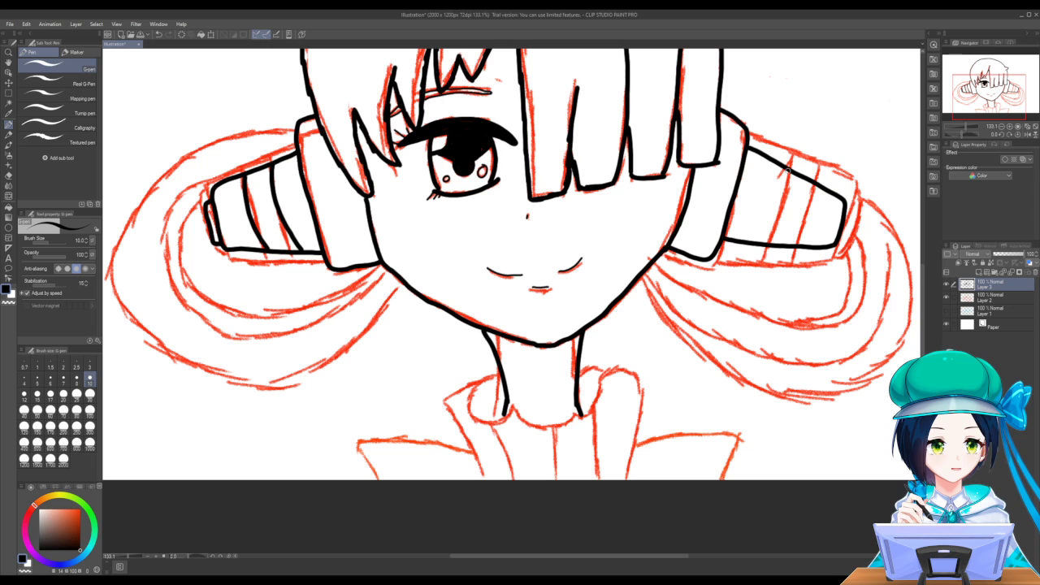
drag(788, 169, 765, 241)
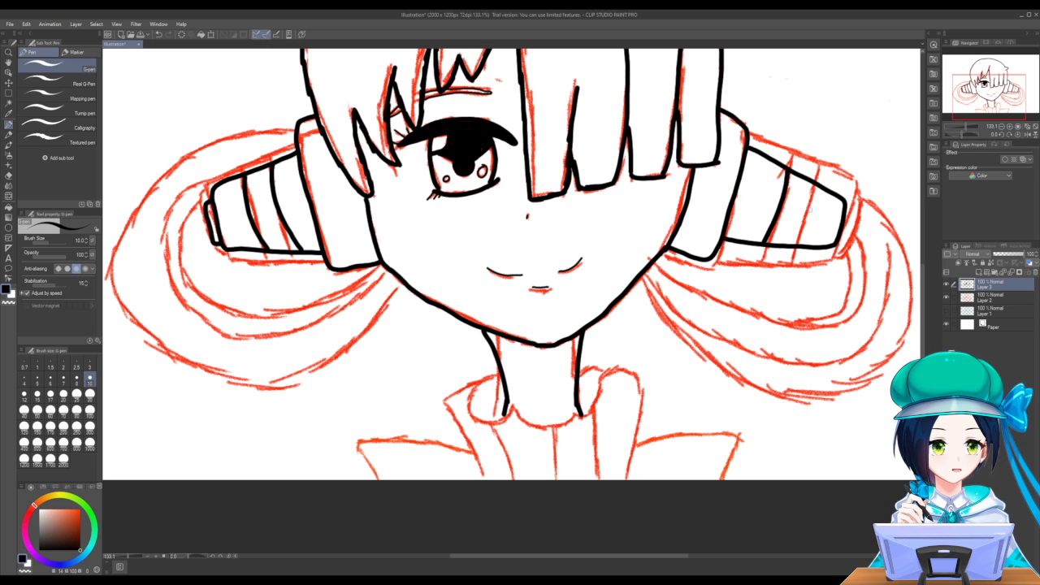
drag(817, 190, 796, 244)
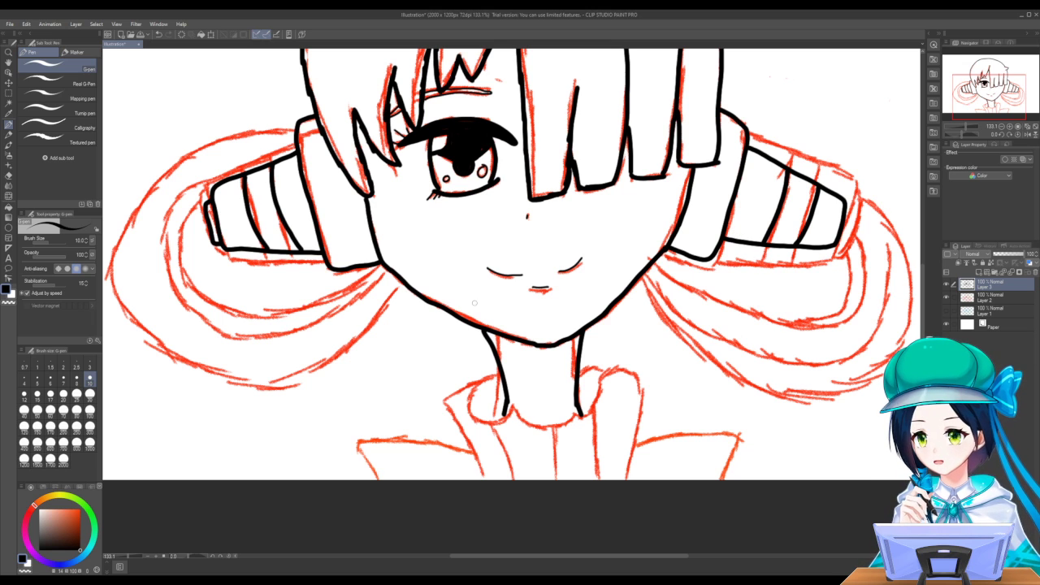
Erase both inked neck lines with the Hard eraser and redraw them farther apart with the G-pen
click(8, 176)
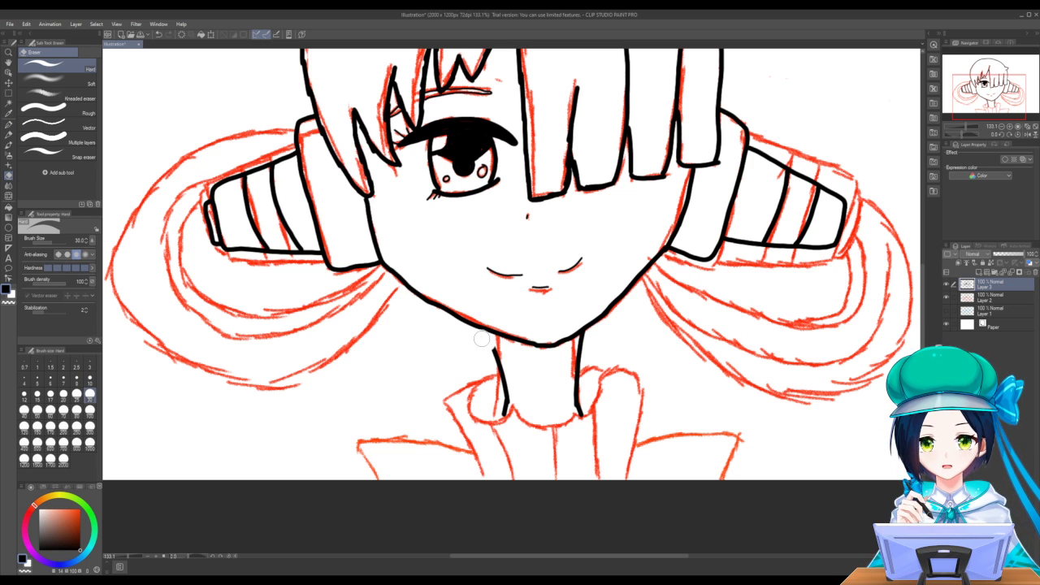
drag(485, 342, 504, 416)
drag(572, 417, 580, 344)
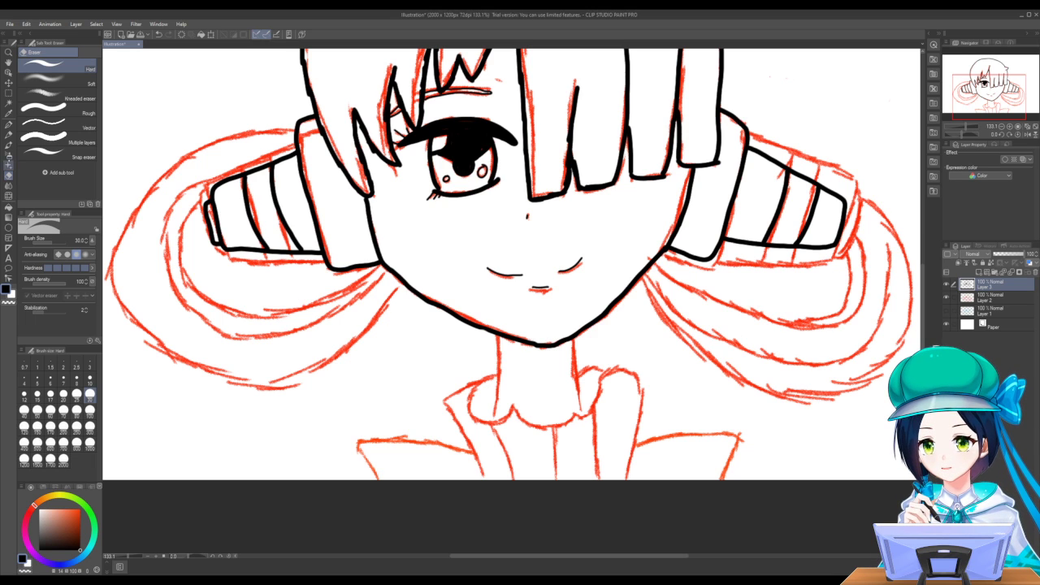
click(9, 135)
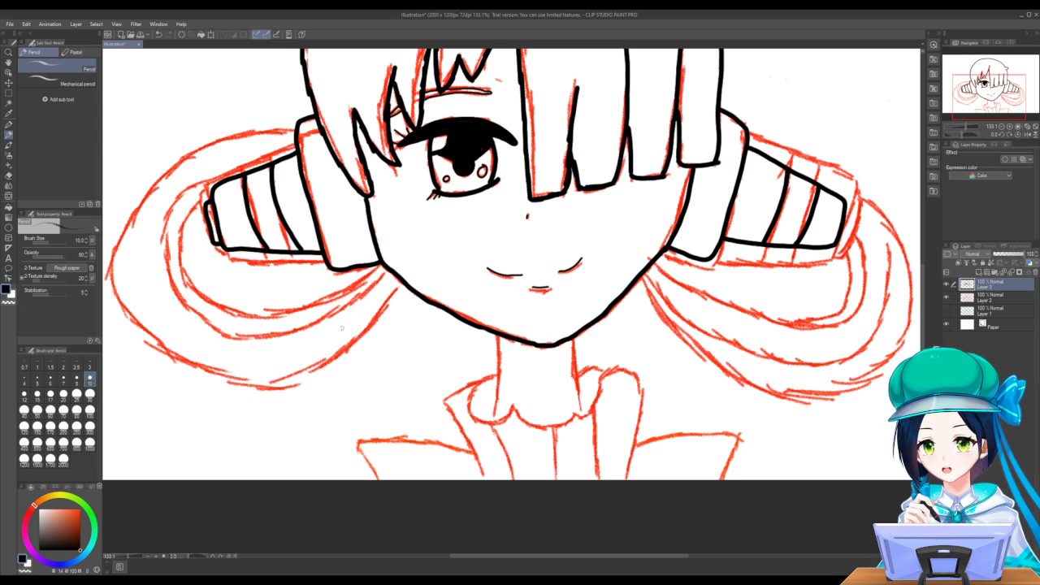
click(8, 124)
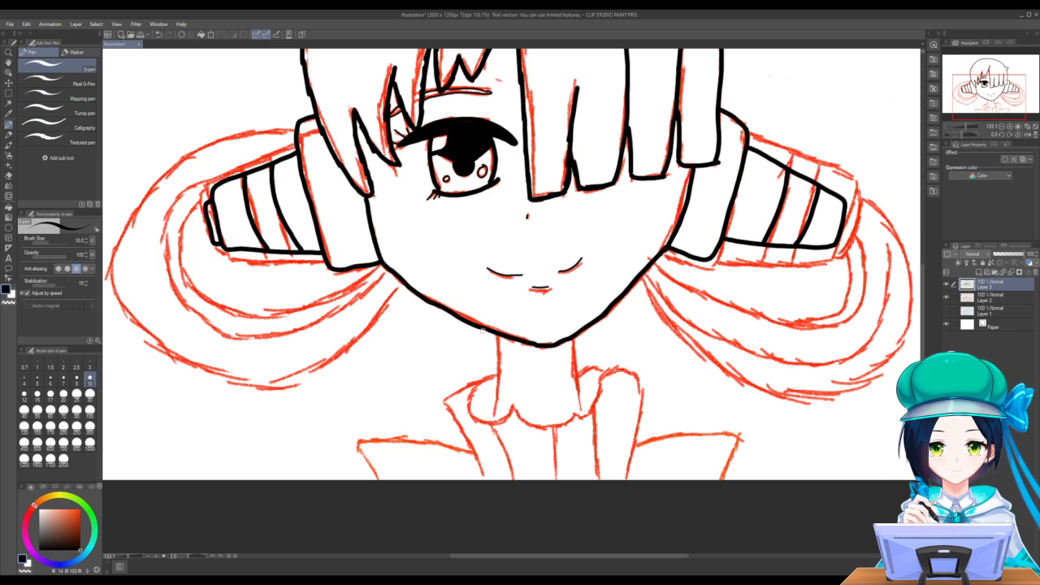
drag(481, 329, 496, 416)
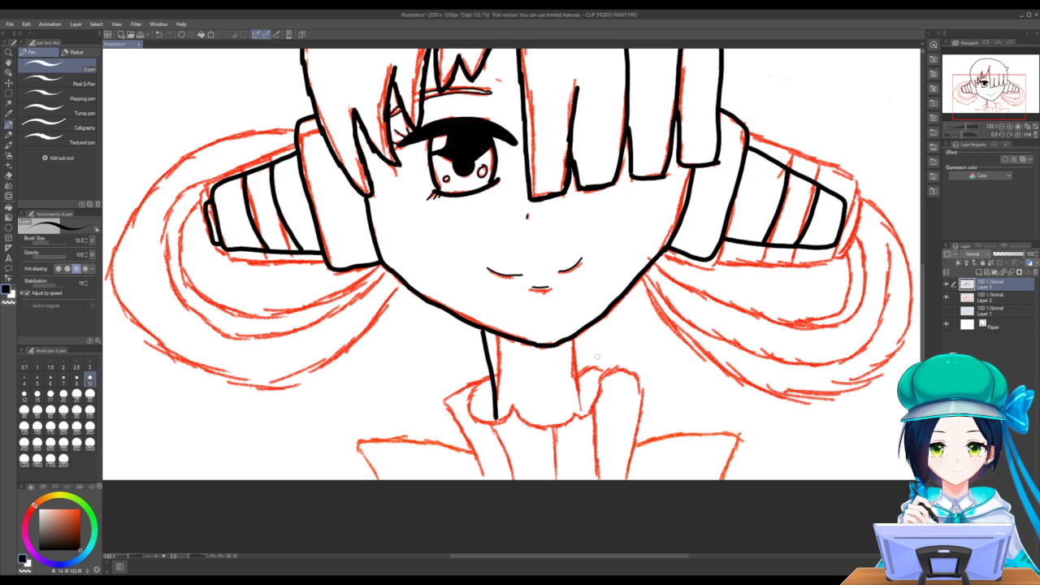
drag(603, 316, 601, 413)
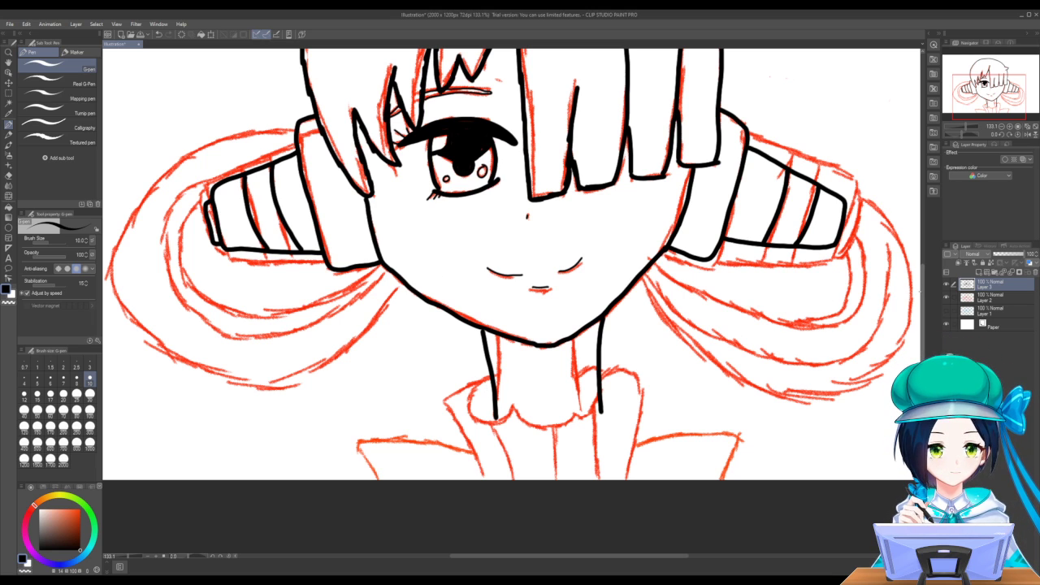
Ink the outer and inner contours of the looped hair strand around the left ornament, ending at the jaw
scroll(902, 269, up, 3)
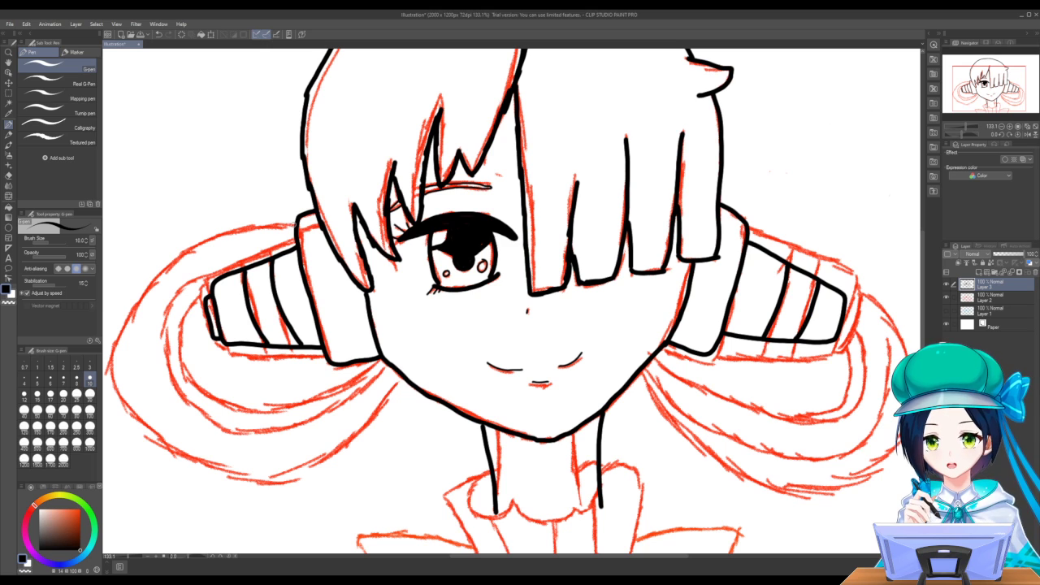
mouse_move(285, 225)
mouse_down()
mouse_move(213, 236)
mouse_move(186, 253)
mouse_up()
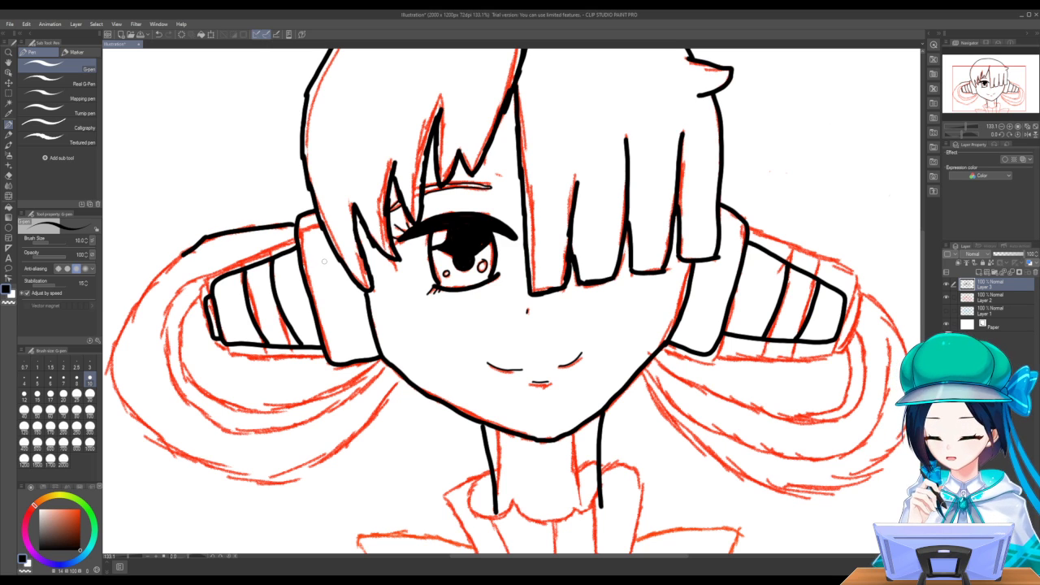
key(ctrl+z)
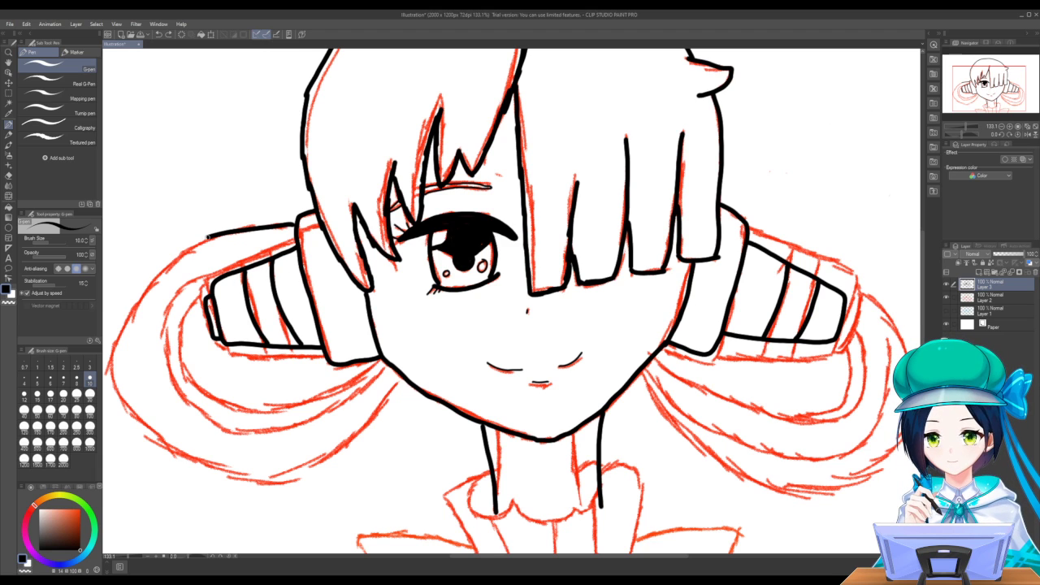
mouse_move(208, 237)
mouse_down()
mouse_move(152, 283)
mouse_move(118, 341)
mouse_move(121, 400)
mouse_move(147, 435)
mouse_move(238, 470)
mouse_move(291, 473)
mouse_move(331, 453)
mouse_move(402, 374)
mouse_up()
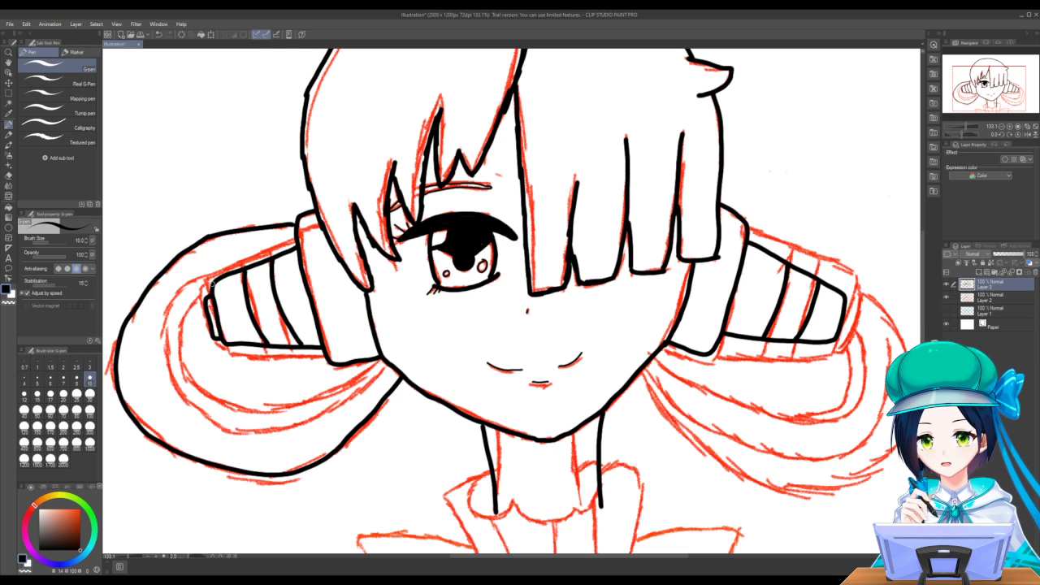
mouse_move(215, 278)
mouse_down()
mouse_move(180, 312)
mouse_move(175, 358)
mouse_move(213, 401)
mouse_move(244, 412)
mouse_up()
mouse_move(280, 411)
mouse_down()
mouse_move(325, 398)
mouse_move(380, 355)
mouse_up()
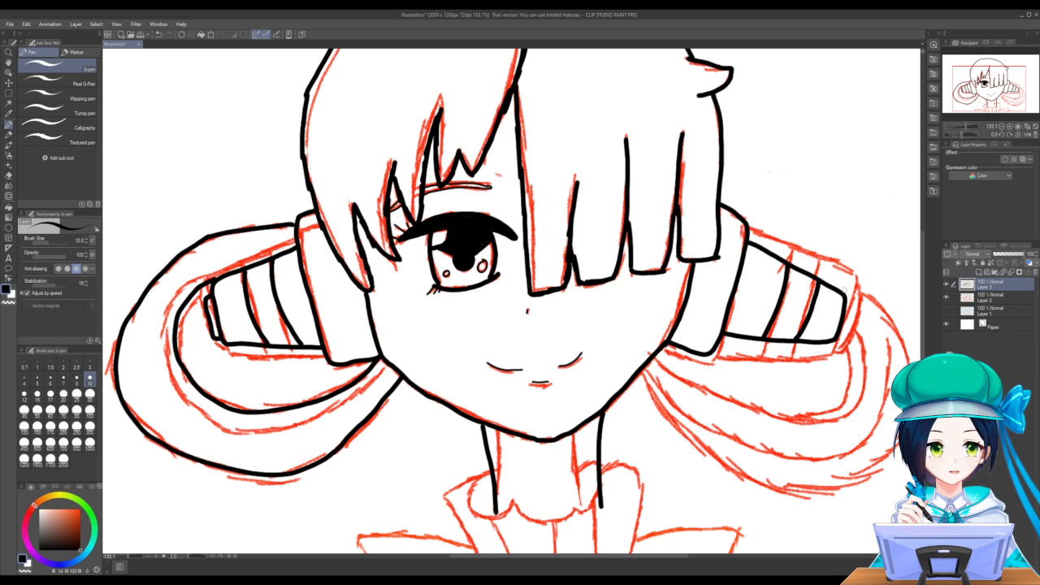
drag(844, 289, 850, 301)
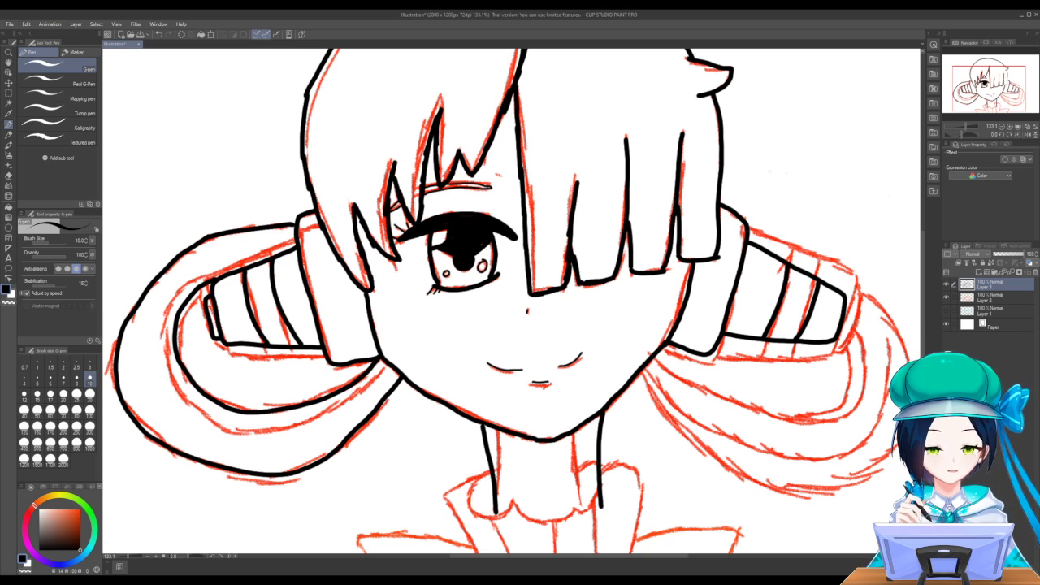
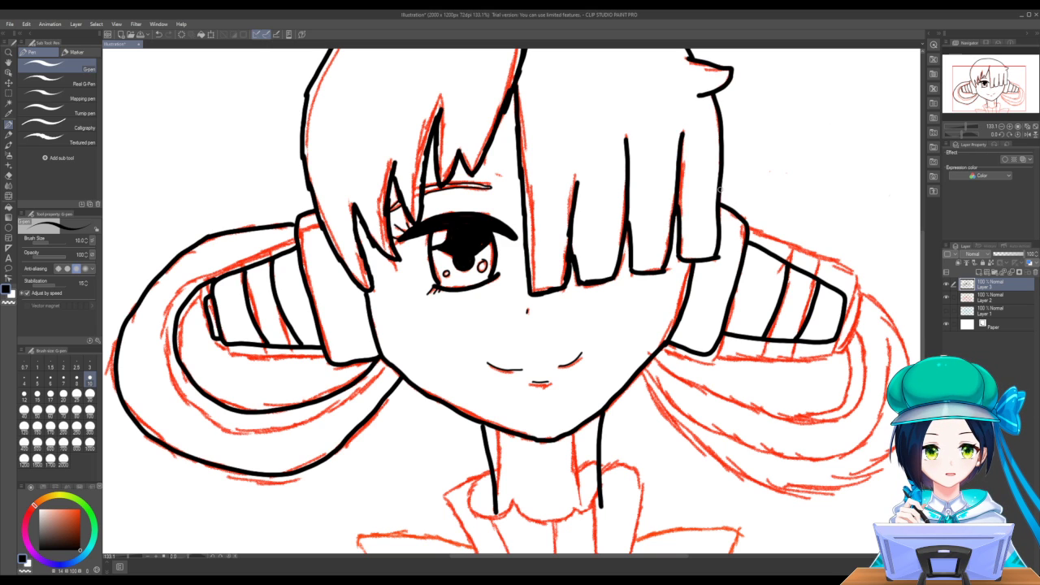
Redraw the right ornament's band corner and tapered upper edge higher, erasing the old upper edge and cross lines with the Hard eraser
mouse_move(720, 190)
mouse_down()
mouse_move(734, 194)
mouse_move(746, 234)
mouse_up()
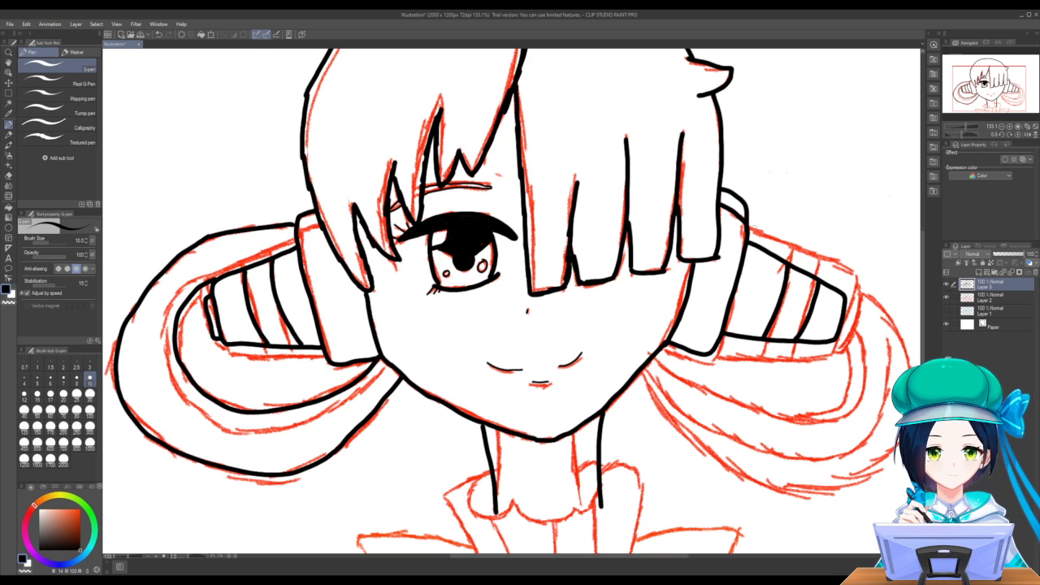
drag(746, 227, 842, 293)
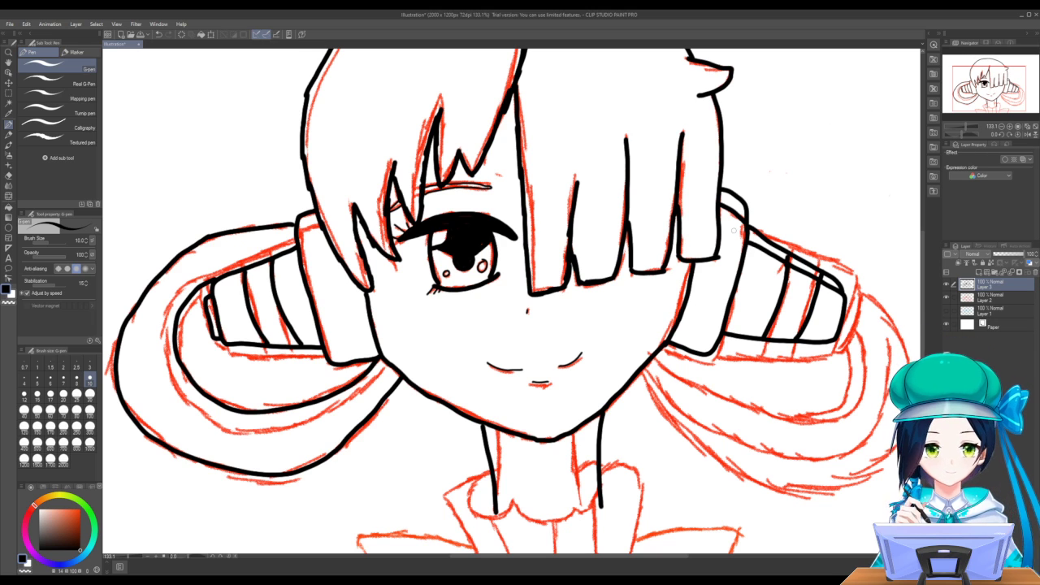
click(8, 175)
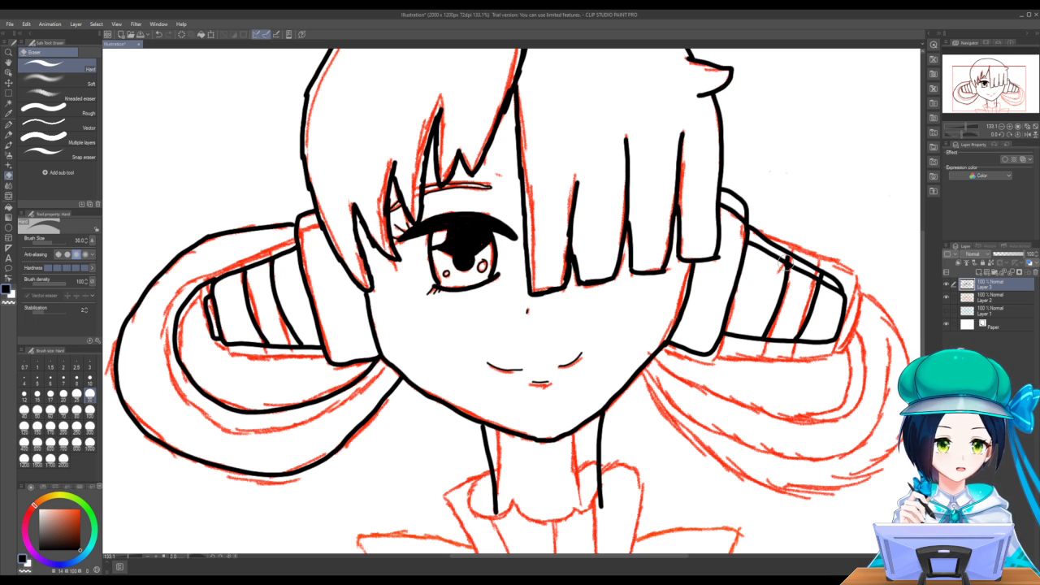
mouse_move(786, 258)
mouse_down()
mouse_move(756, 244)
mouse_move(832, 290)
mouse_move(797, 330)
mouse_move(762, 328)
mouse_move(780, 271)
mouse_up()
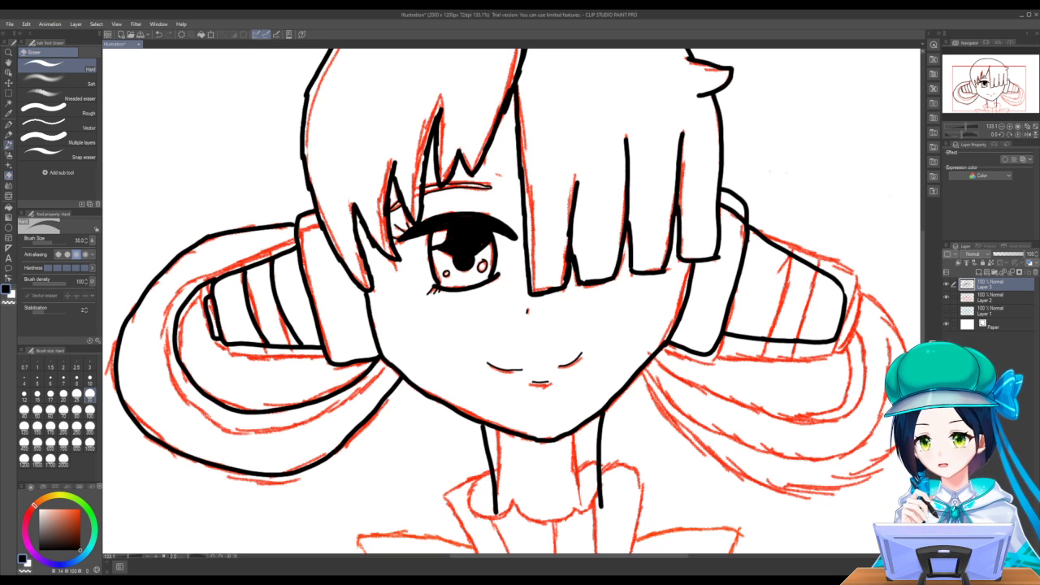
Ink two curved cross lines inside the right ornament's tapered section and a narrow cap at its outer end with the G-pen
click(8, 143)
key(p)
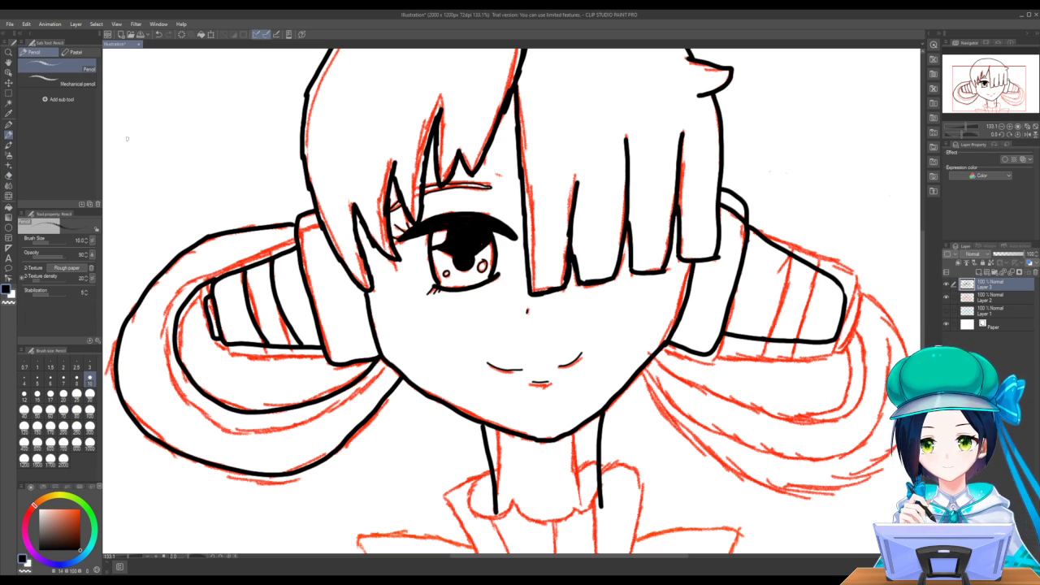
key(p)
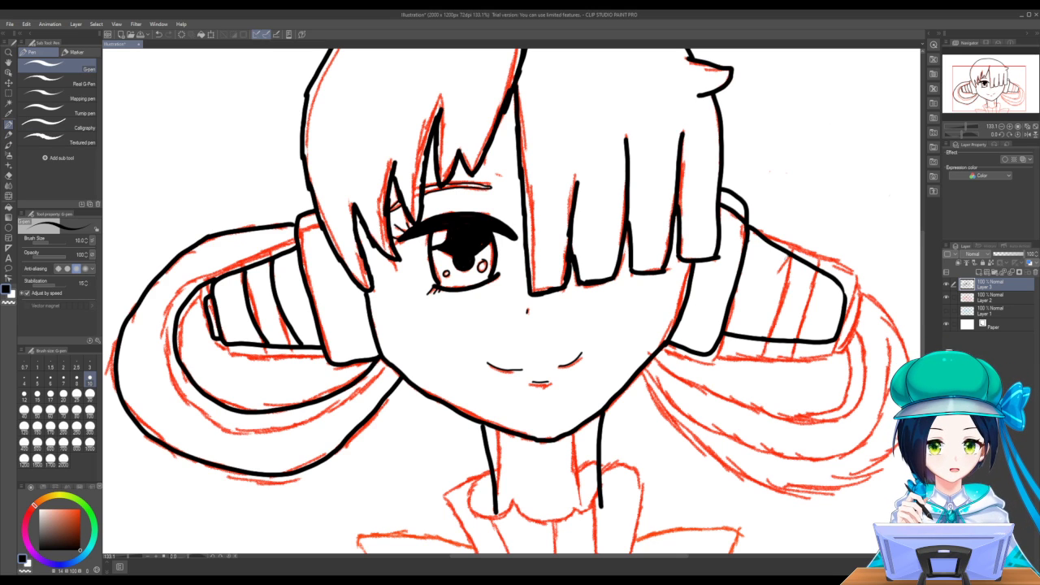
drag(786, 253, 779, 336)
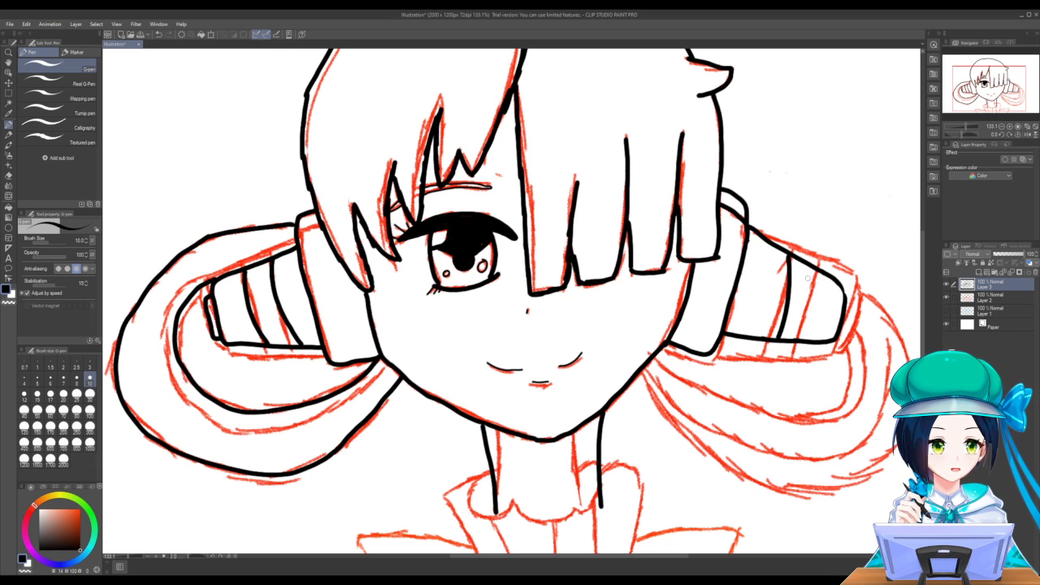
key(ctrl+z)
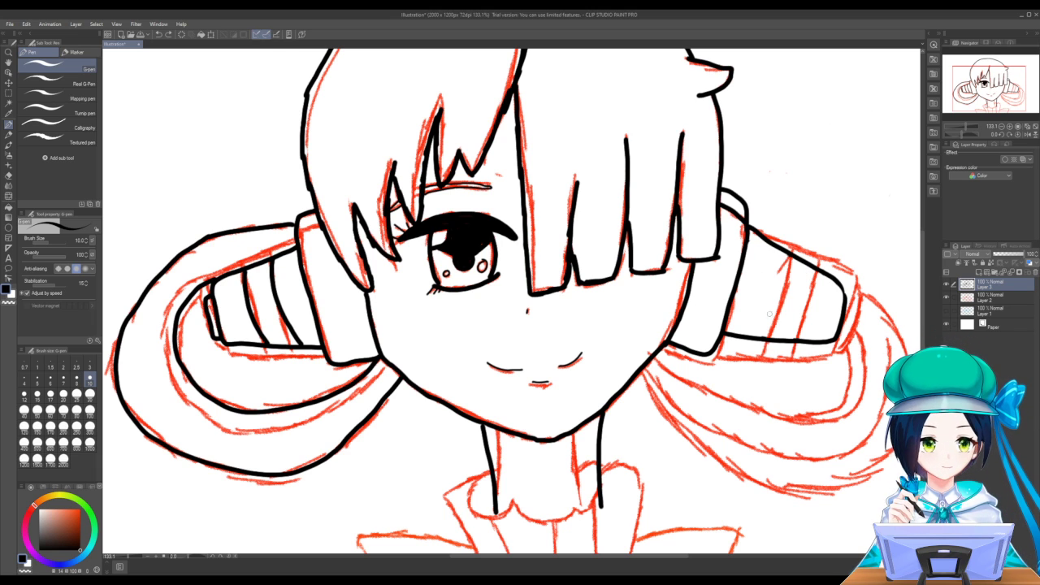
mouse_move(762, 337)
mouse_down()
mouse_move(779, 303)
mouse_move(781, 251)
mouse_move(816, 286)
mouse_move(802, 340)
mouse_up()
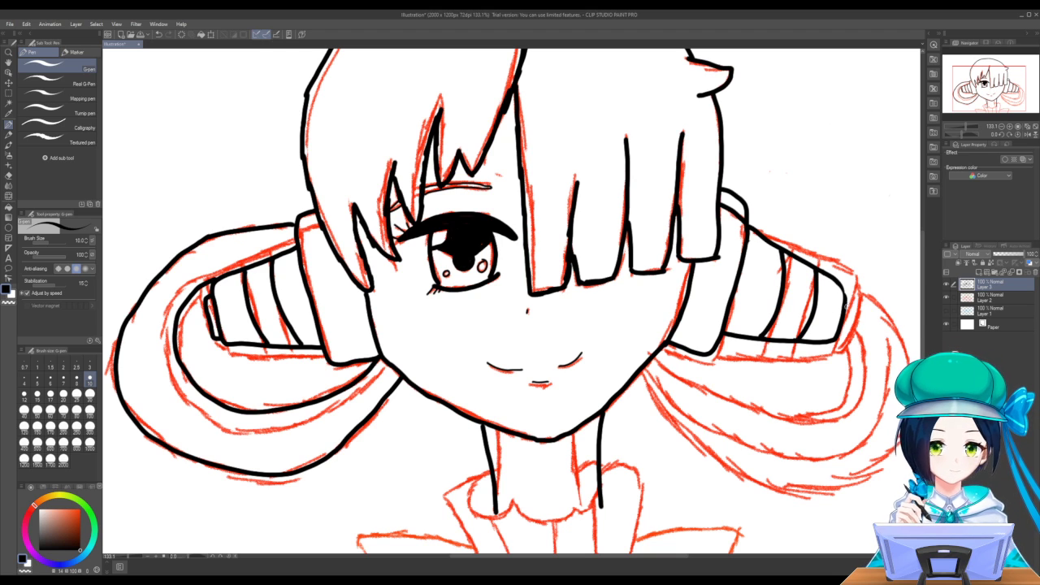
mouse_move(838, 281)
mouse_down()
mouse_move(849, 302)
mouse_move(845, 333)
mouse_up()
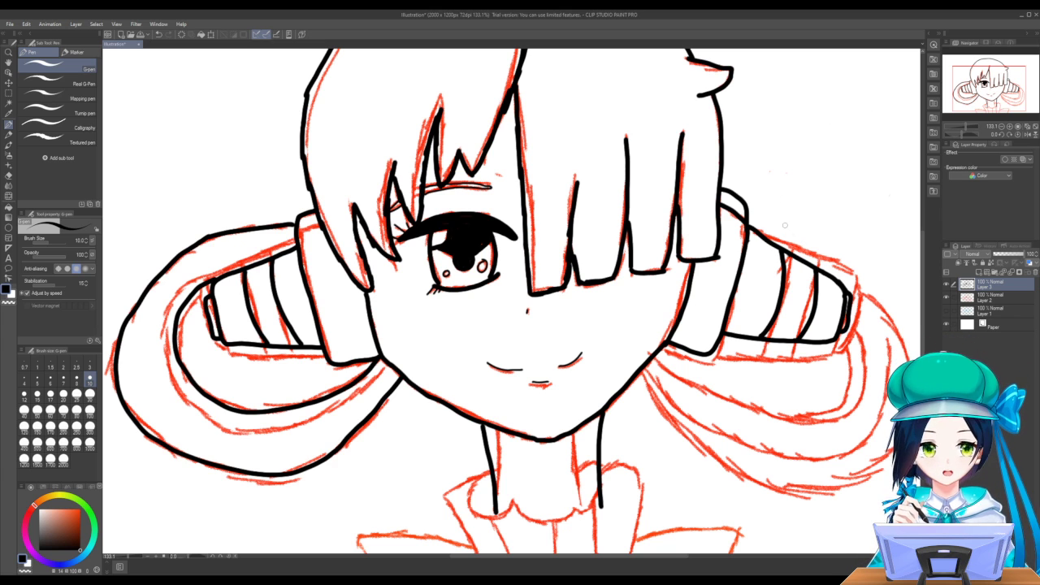
key(ctrl+z)
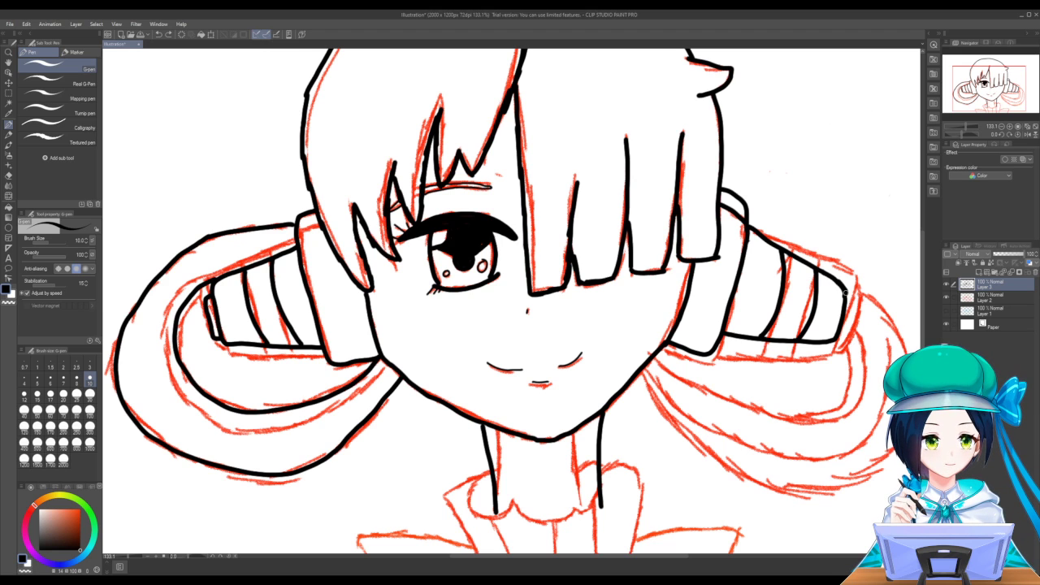
drag(846, 291, 843, 331)
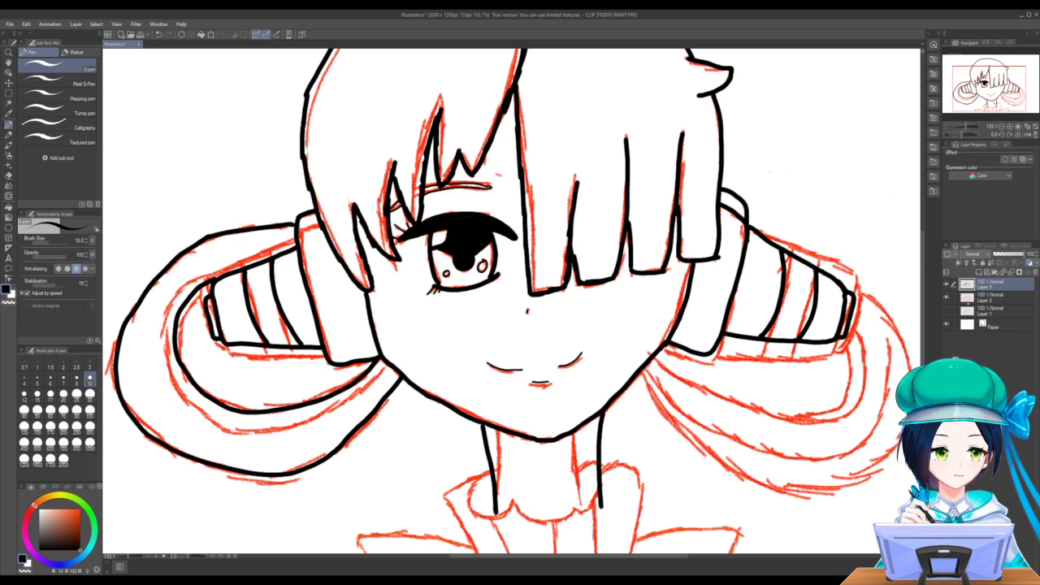
Lower the opacity of the red sketch on Layer 2 to 42% and erase the right band's leftover corner line on Layer 3
click(991, 298)
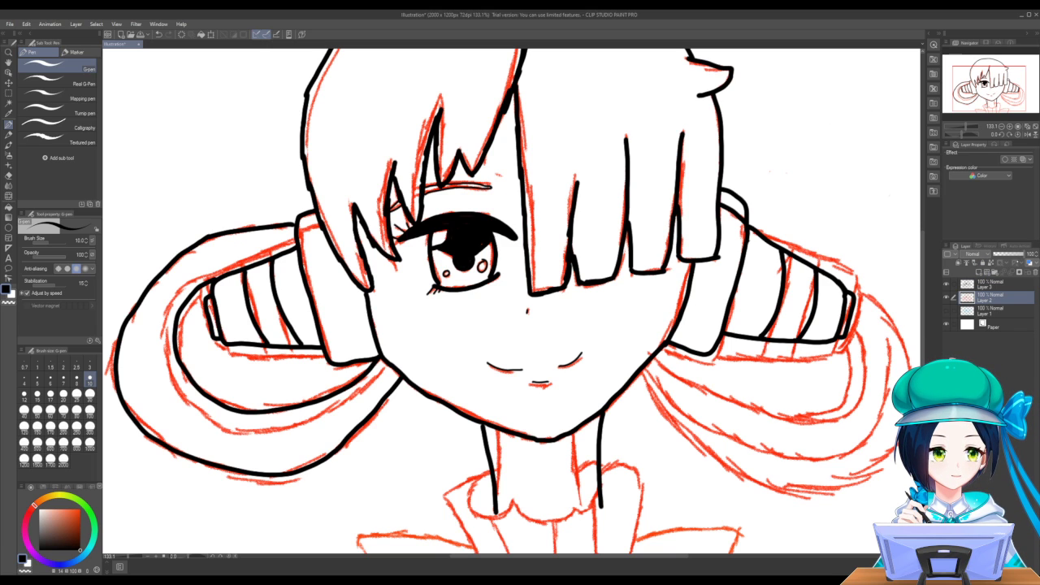
drag(1026, 253, 1004, 253)
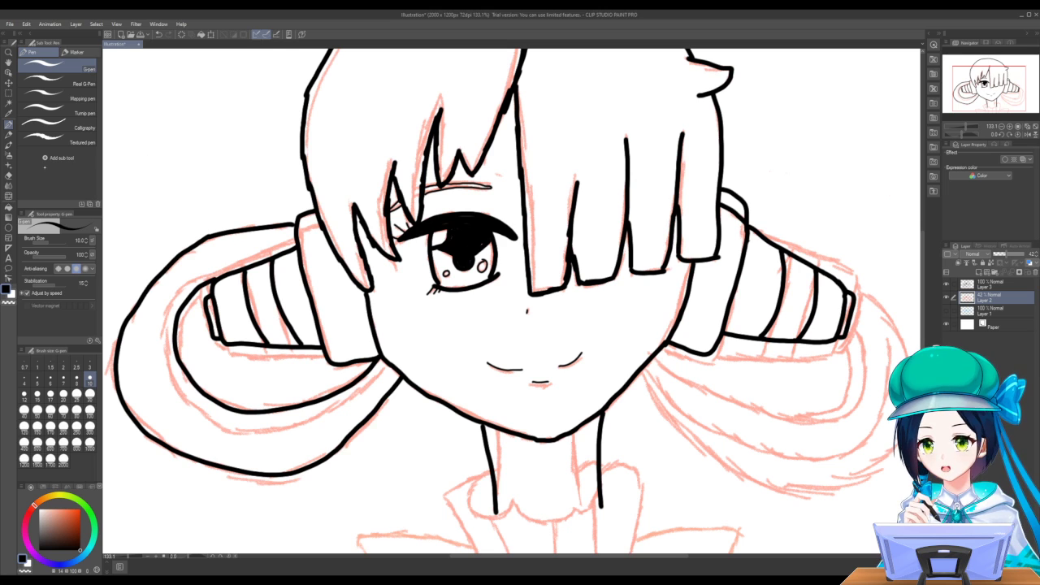
click(9, 174)
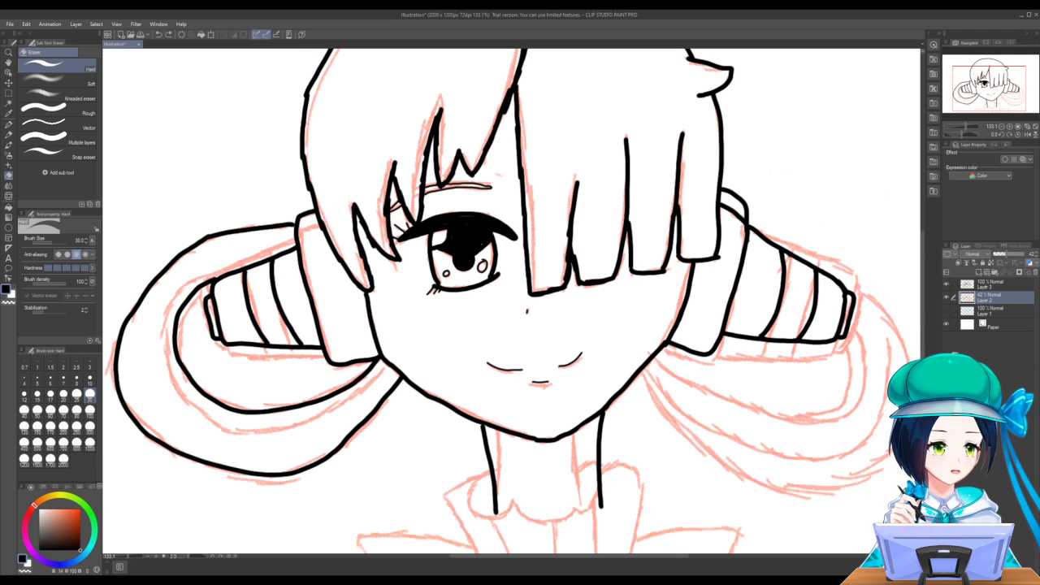
click(987, 284)
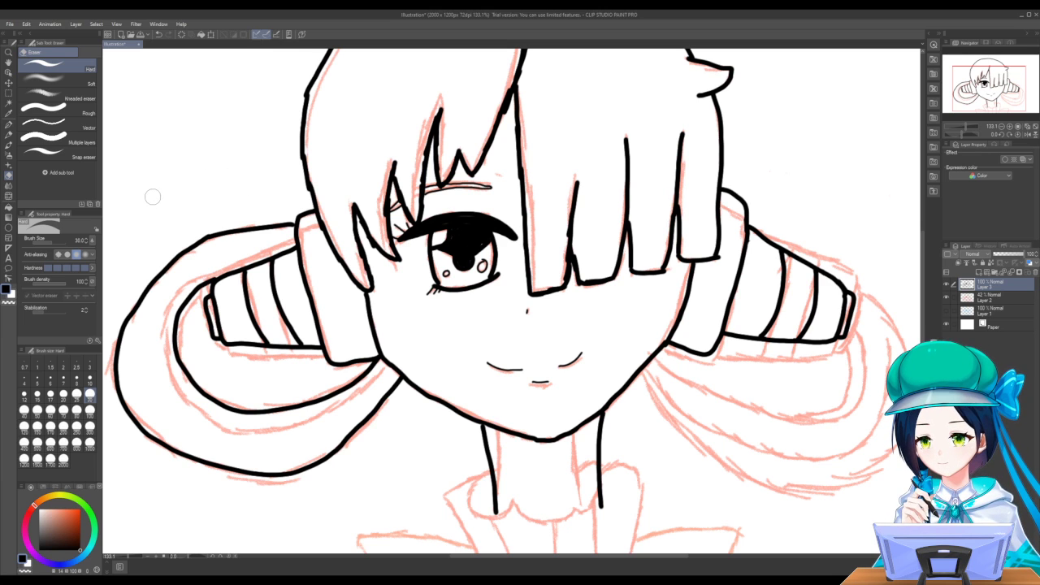
Ink the outer and inner contours of the looped hair strand around the right ornament with the G-pen, ending at the jaw
click(8, 123)
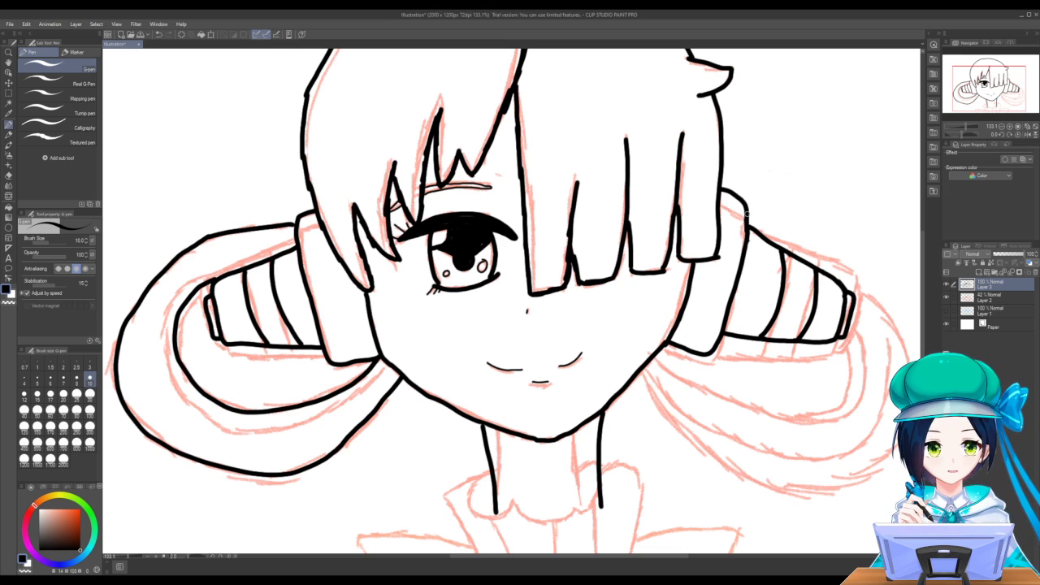
mouse_move(747, 214)
mouse_down()
mouse_move(784, 217)
mouse_move(852, 252)
mouse_move(911, 314)
mouse_up()
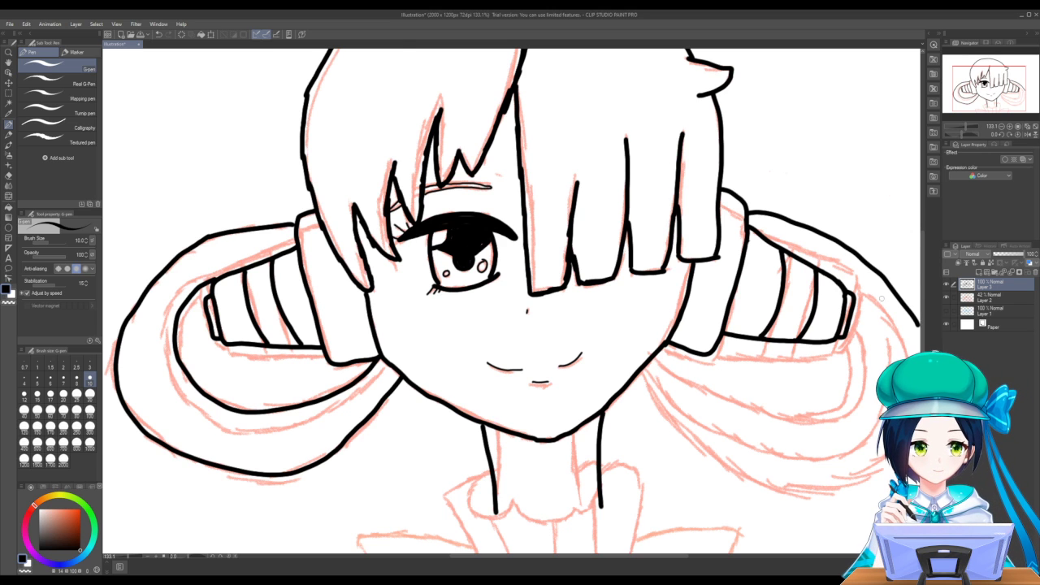
scroll(867, 297, down, 1)
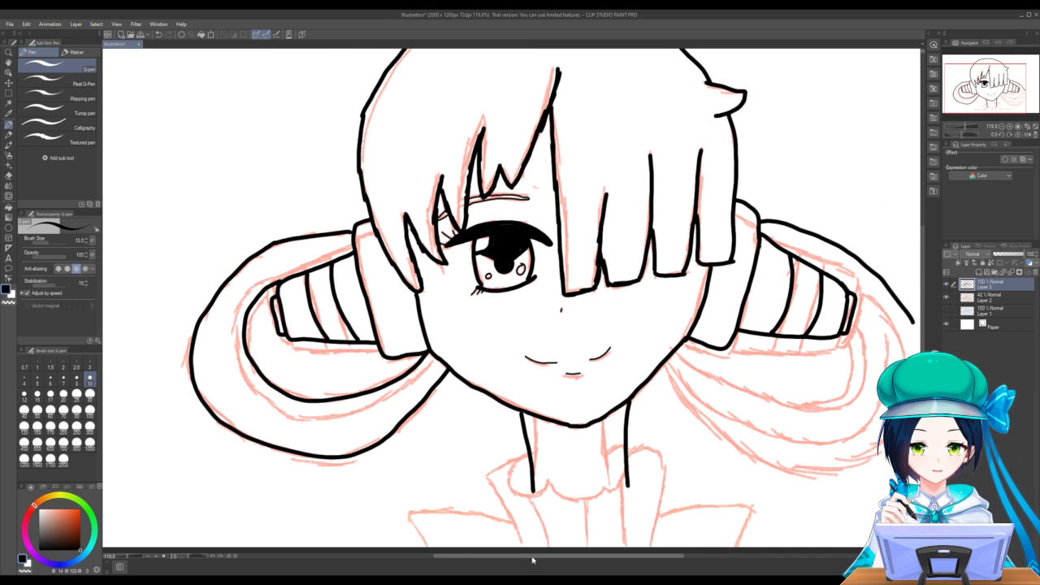
drag(532, 559, 550, 553)
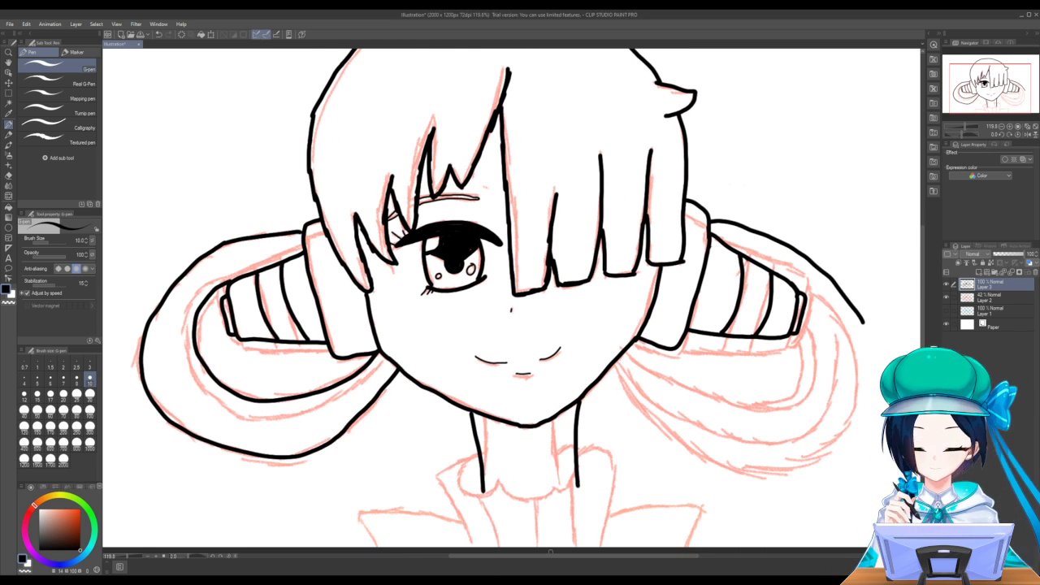
key(ctrl+z)
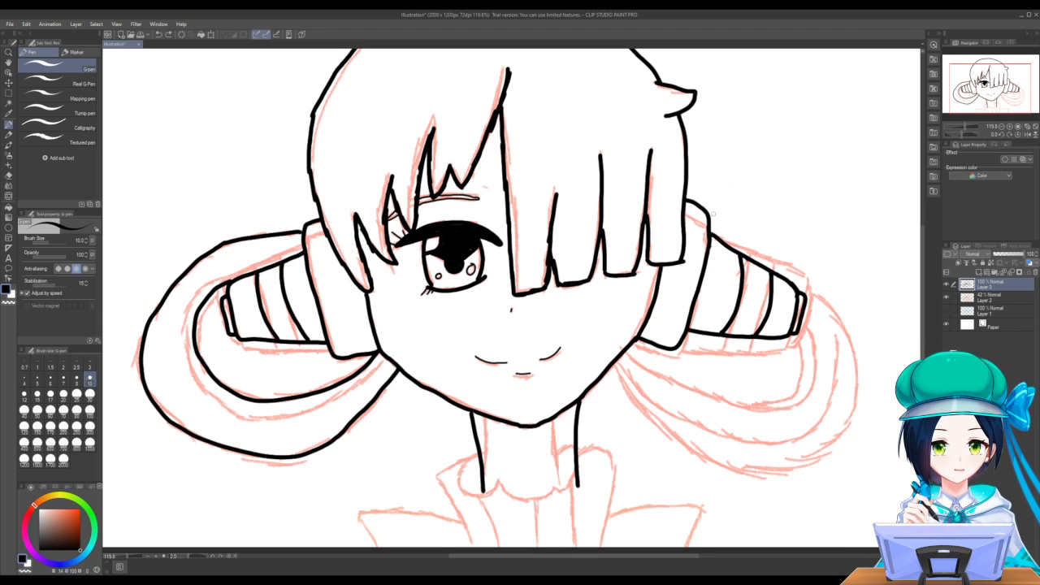
mouse_move(707, 214)
mouse_down()
mouse_move(772, 218)
mouse_move(835, 250)
mouse_move(861, 275)
mouse_move(874, 350)
mouse_up()
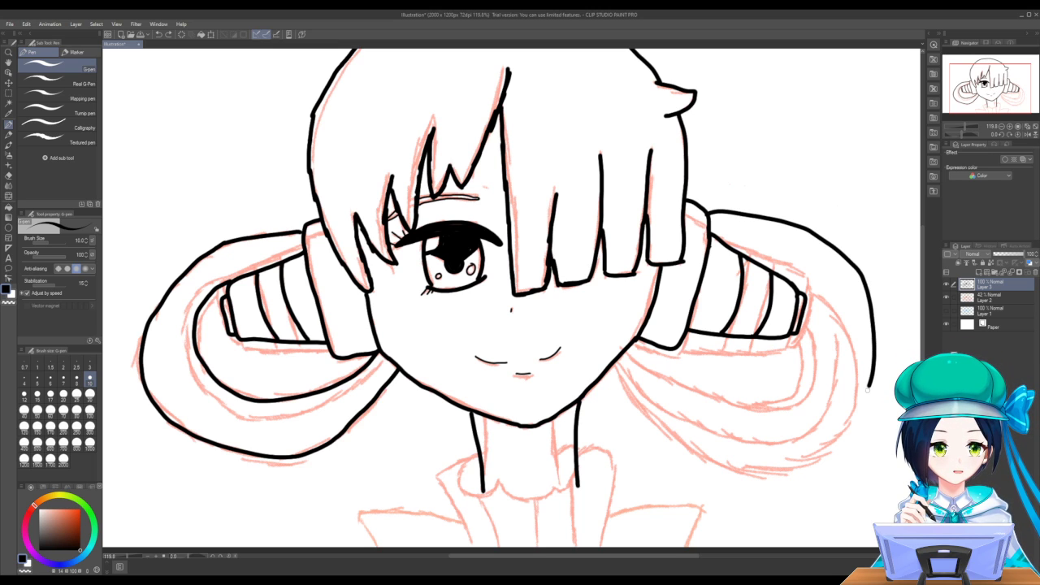
mouse_move(868, 390)
mouse_down()
mouse_move(831, 438)
mouse_move(754, 455)
mouse_move(691, 444)
mouse_move(634, 401)
mouse_move(628, 354)
mouse_move(690, 398)
mouse_move(756, 402)
mouse_move(810, 383)
mouse_move(832, 341)
mouse_move(811, 293)
mouse_up()
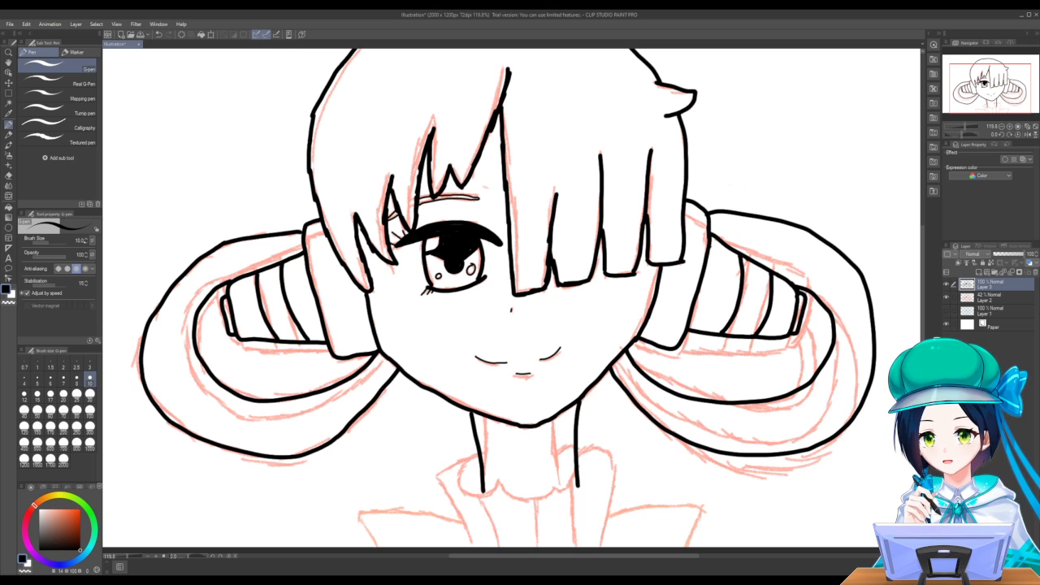
click(63, 378)
click(37, 378)
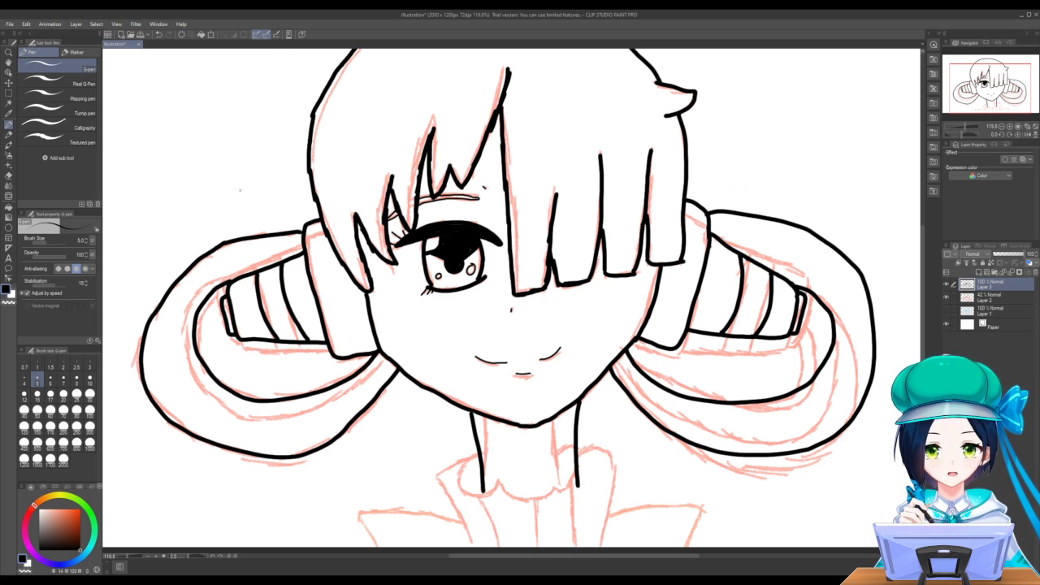
key(bracketright)
key(bracketright)
key(bracketright)
key(bracketright)
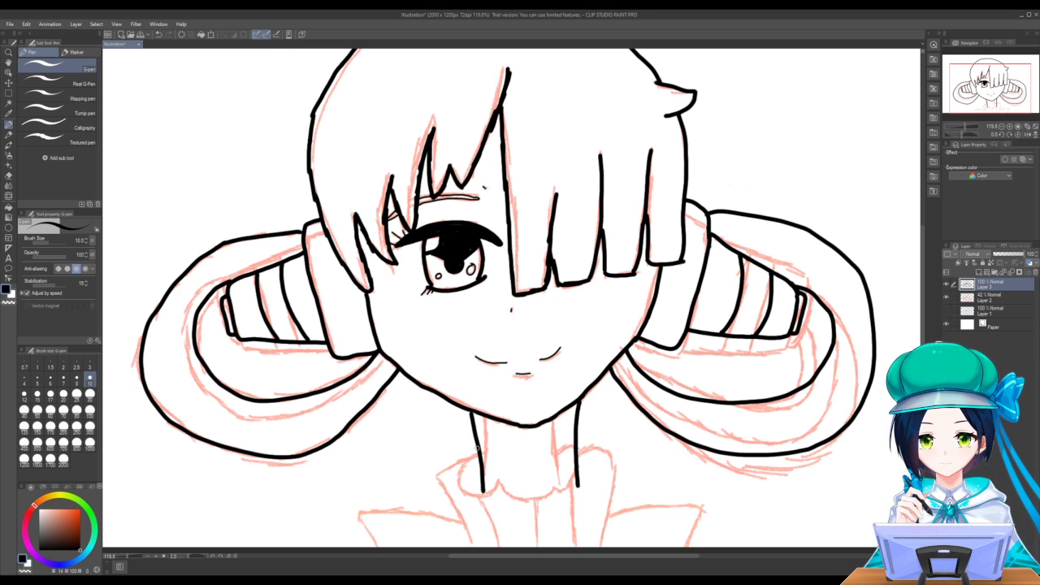
Ink the collar's left side at size 10 with a short line from the neck, the outer edge and the start of a fold
drag(475, 437, 456, 438)
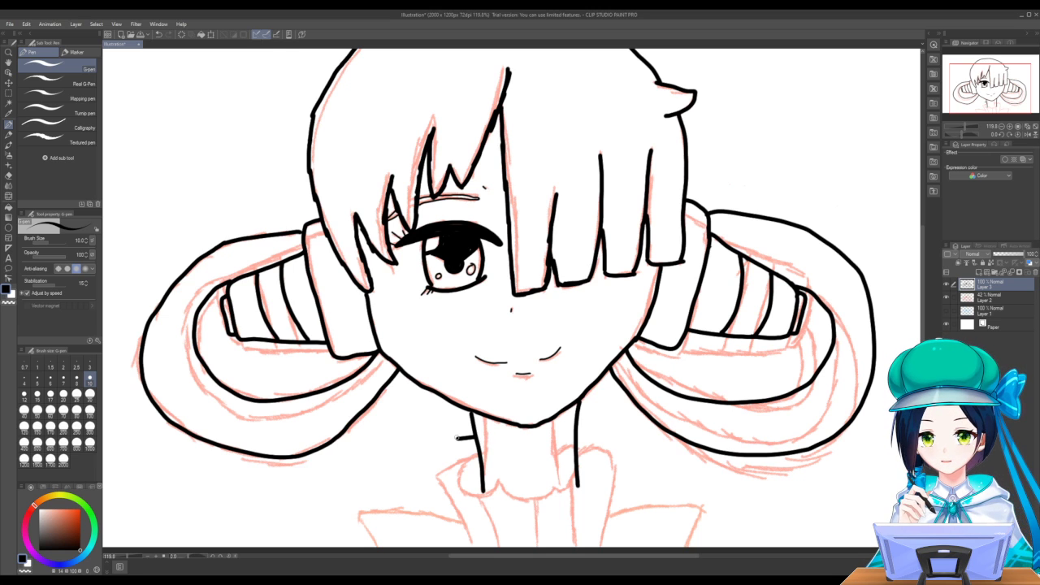
mouse_move(458, 437)
mouse_down()
mouse_move(434, 421)
mouse_move(406, 439)
mouse_move(448, 538)
mouse_up()
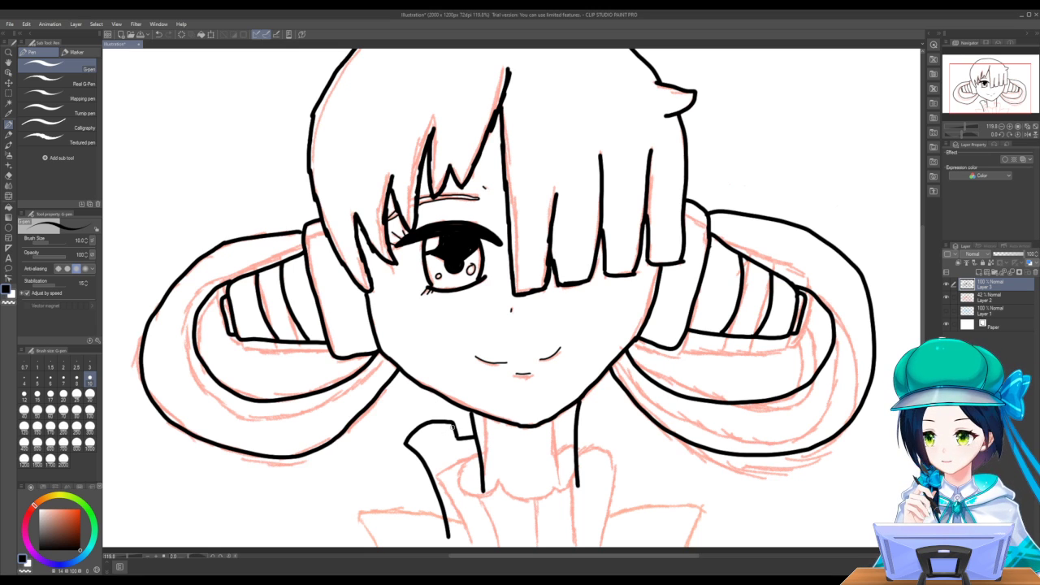
drag(453, 423, 443, 441)
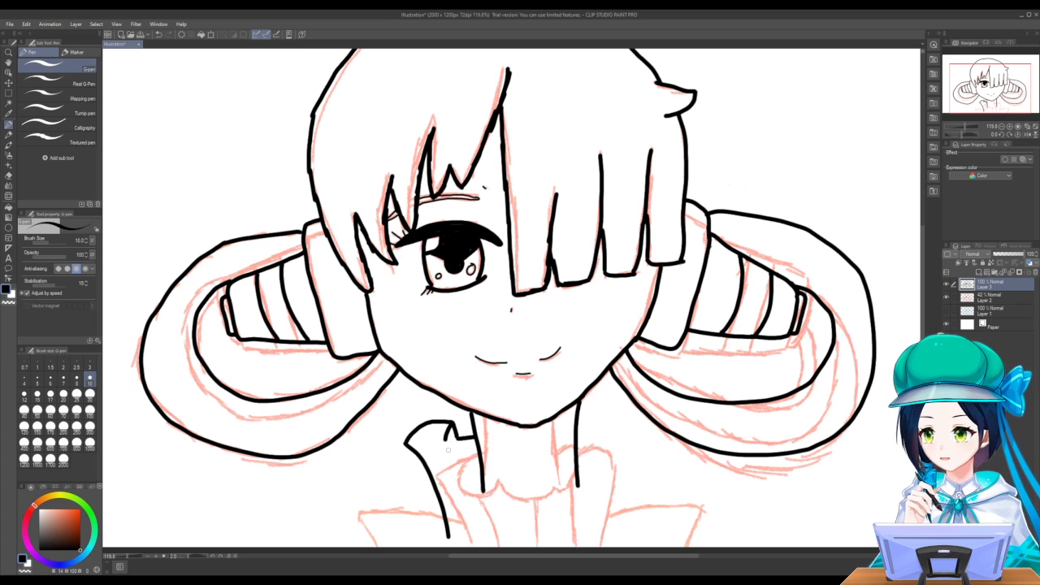
mouse_move(445, 437)
mouse_down()
mouse_move(449, 462)
mouse_move(488, 467)
mouse_up()
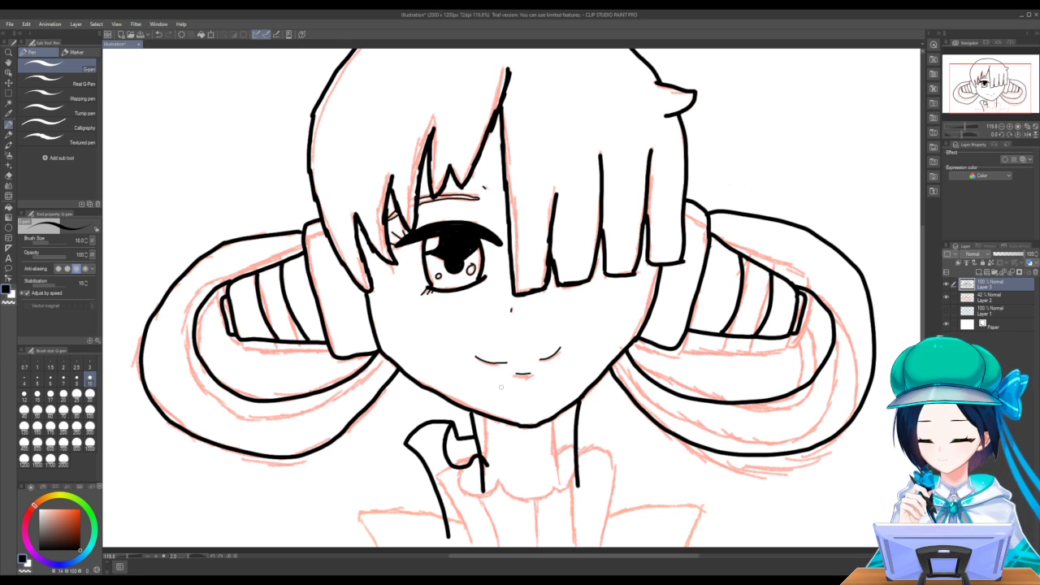
key(ctrl+z)
key(ctrl+z)
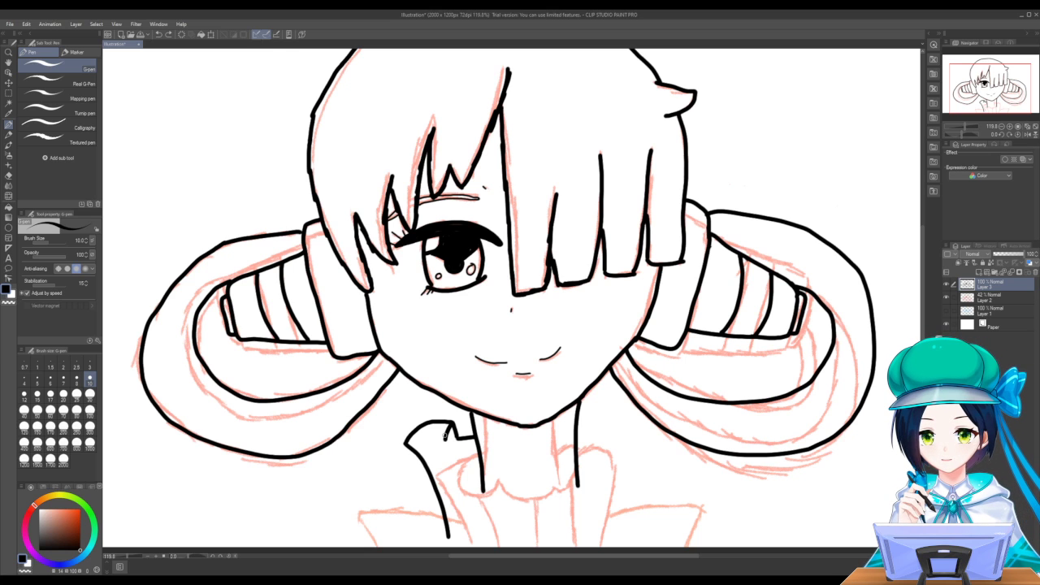
mouse_move(445, 435)
mouse_down()
mouse_move(442, 463)
mouse_move(459, 478)
mouse_move(481, 483)
mouse_move(496, 466)
mouse_move(537, 494)
mouse_move(568, 466)
mouse_move(595, 471)
mouse_move(627, 440)
mouse_move(621, 538)
mouse_up()
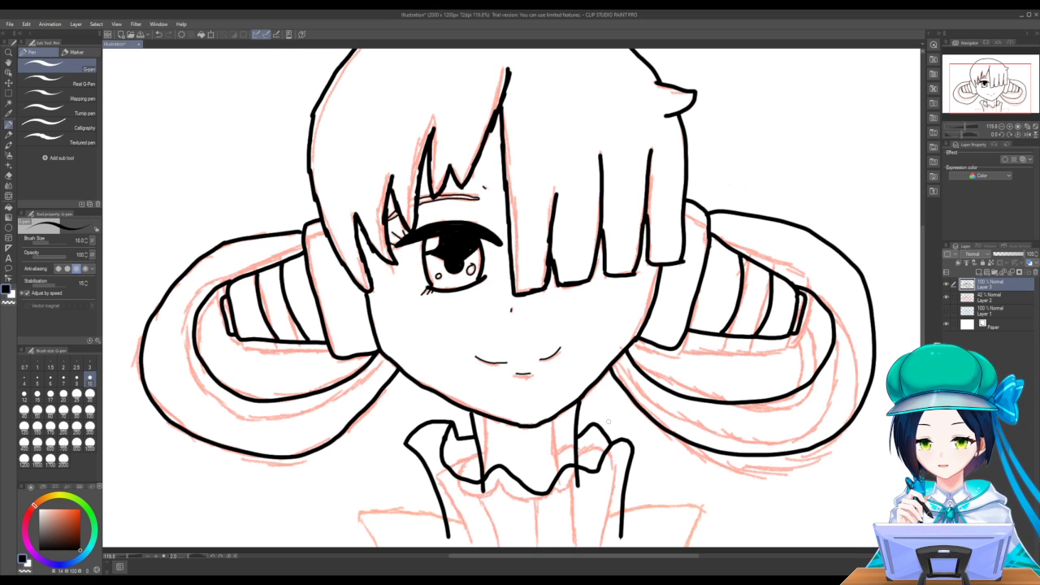
key(ctrl+z)
key(ctrl+z)
key(ctrl+z)
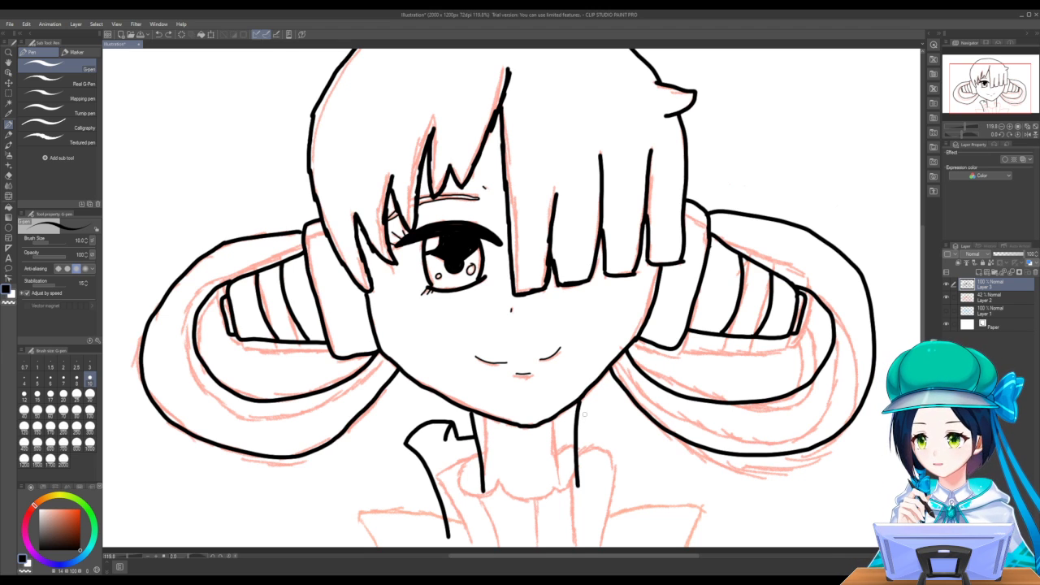
Ink the collar's right side, the wavy ruffled edge across the neck and a closing fold line on the left
mouse_move(576, 433)
mouse_down()
mouse_move(610, 435)
mouse_move(634, 424)
mouse_move(650, 441)
mouse_move(623, 549)
mouse_up()
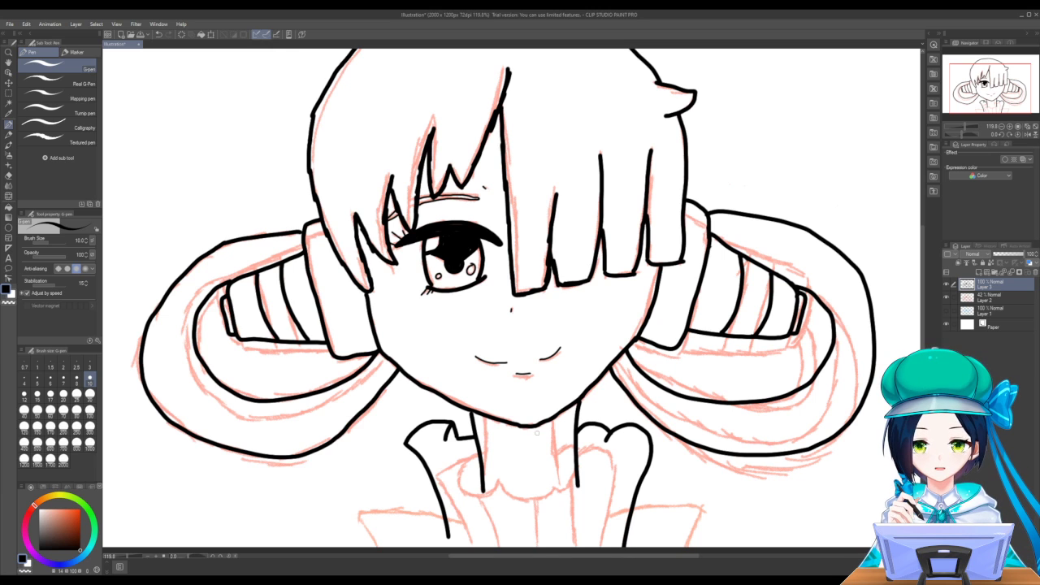
mouse_move(445, 444)
mouse_down()
mouse_move(465, 474)
mouse_move(490, 457)
mouse_move(515, 476)
mouse_move(544, 457)
mouse_move(573, 471)
mouse_move(610, 428)
mouse_up()
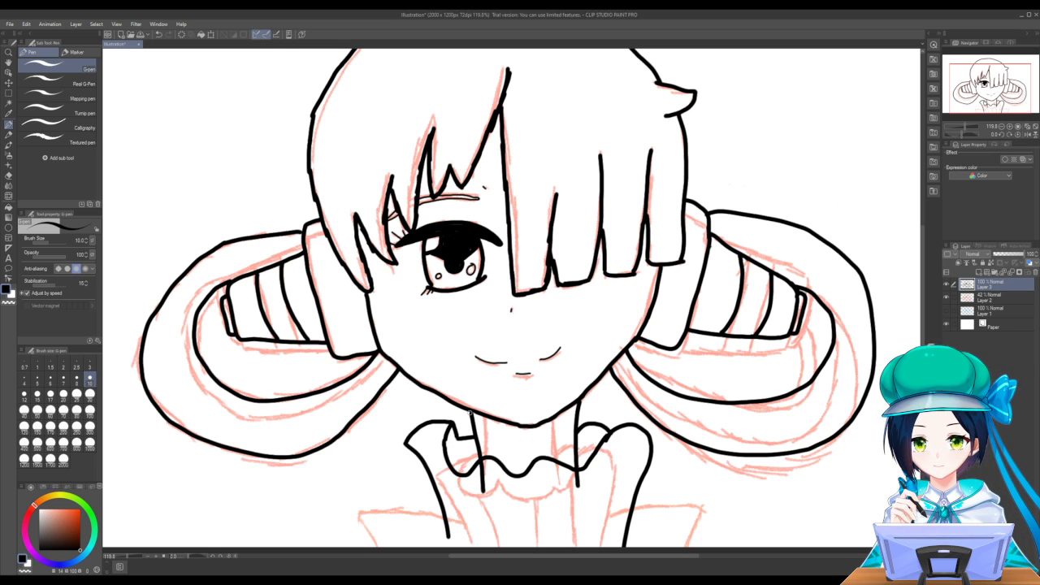
mouse_move(470, 415)
mouse_down()
mouse_move(456, 443)
mouse_move(468, 459)
mouse_up()
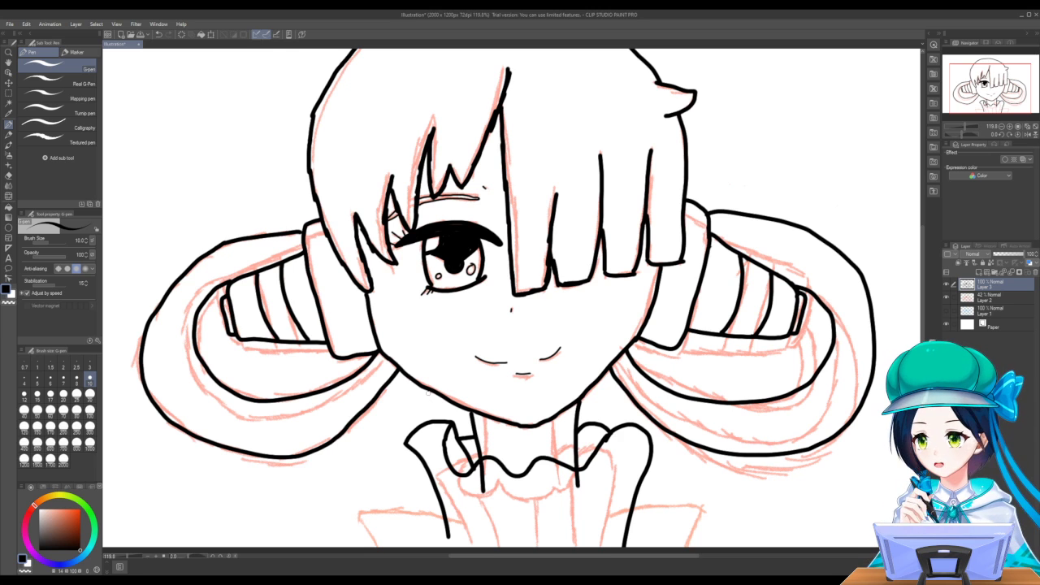
Ink the long hair strands falling behind the neck and collar on both sides, from the jaw down past the collar
mouse_move(390, 377)
mouse_down()
mouse_move(395, 456)
mouse_move(367, 549)
mouse_up()
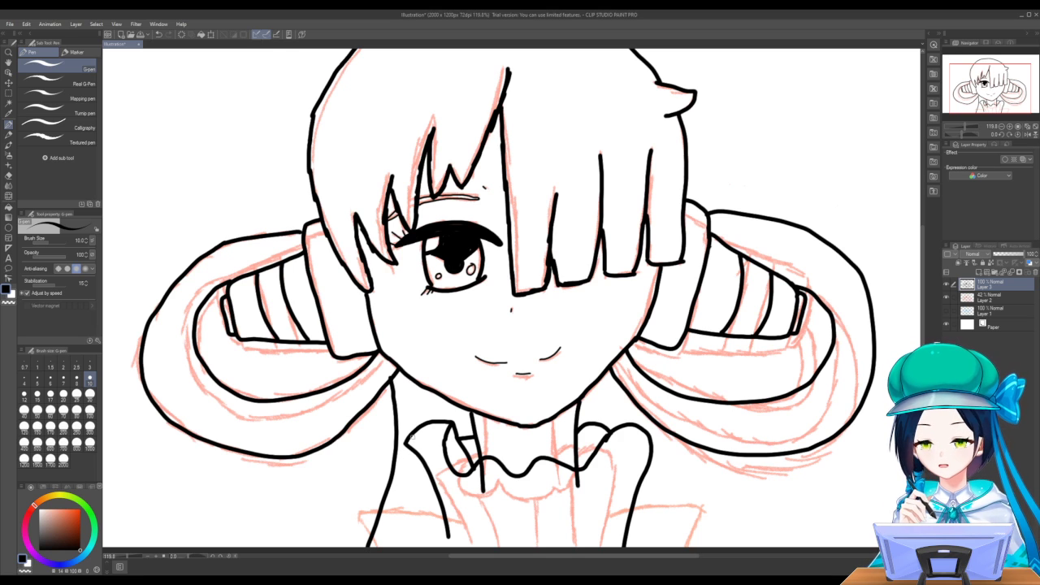
drag(427, 387, 432, 424)
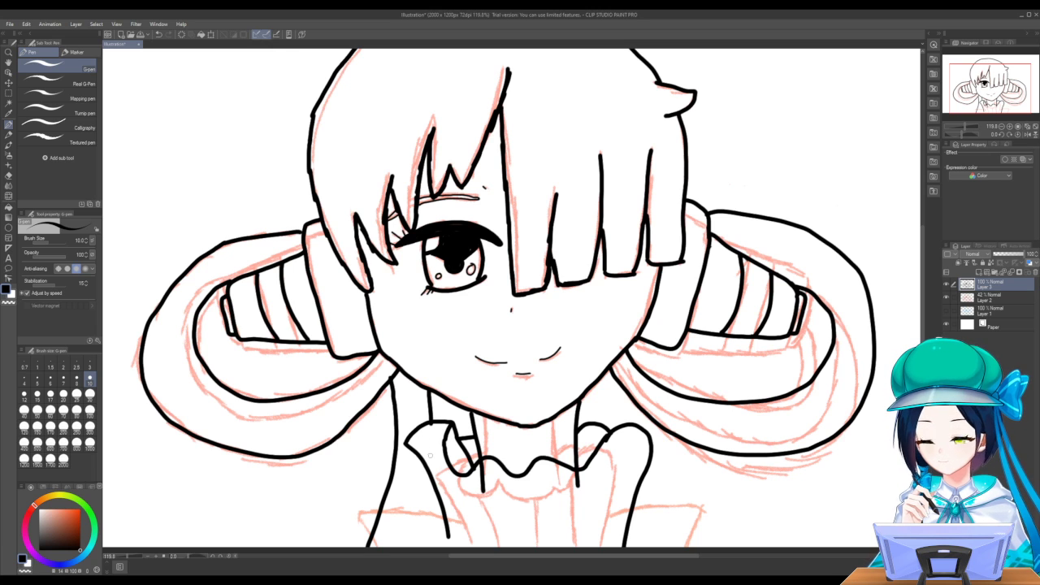
drag(430, 476, 432, 547)
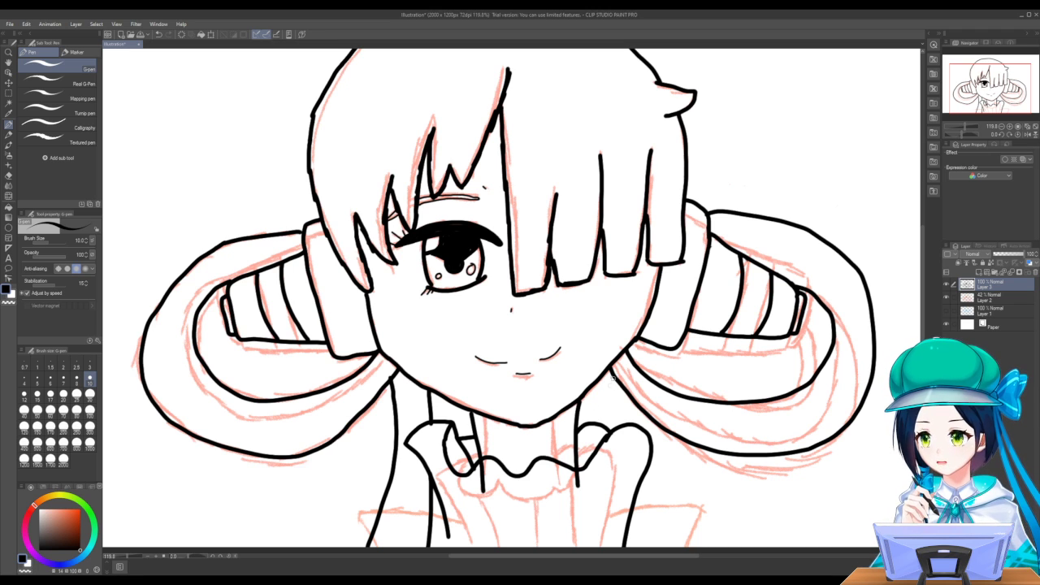
drag(609, 367, 615, 432)
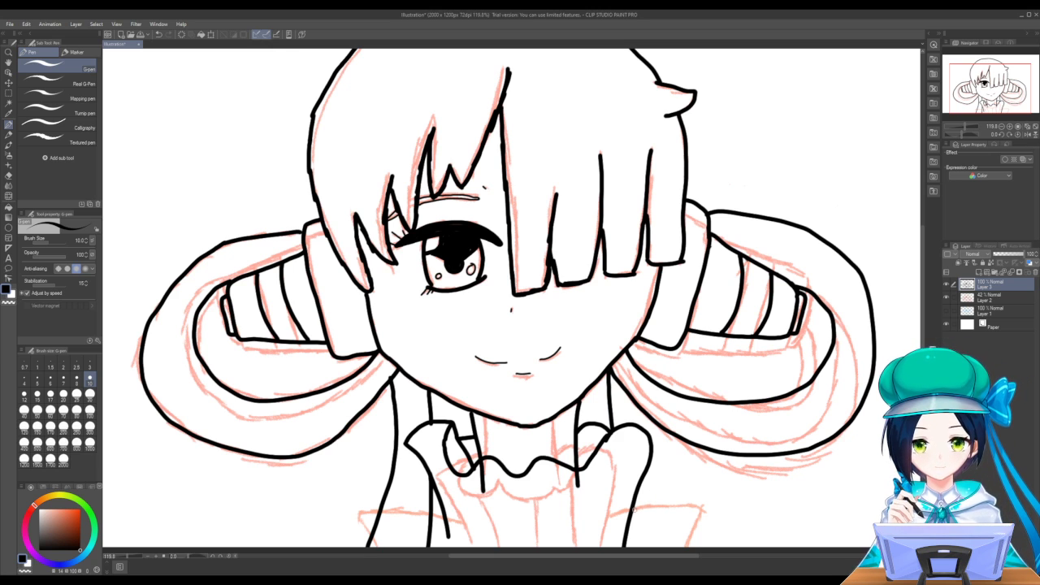
drag(632, 505, 638, 546)
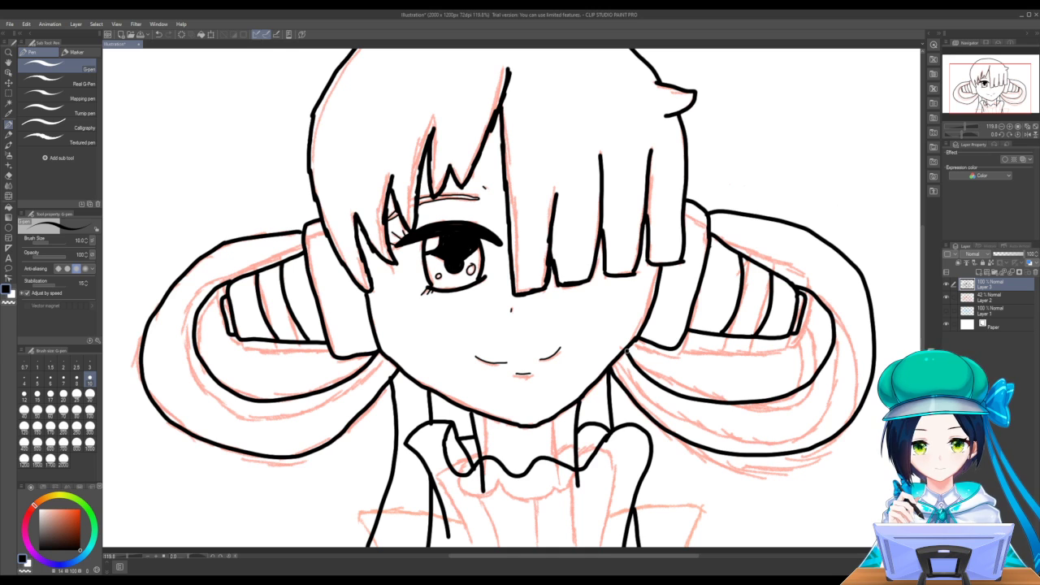
mouse_move(625, 349)
mouse_down()
mouse_move(656, 461)
mouse_move(664, 551)
mouse_up()
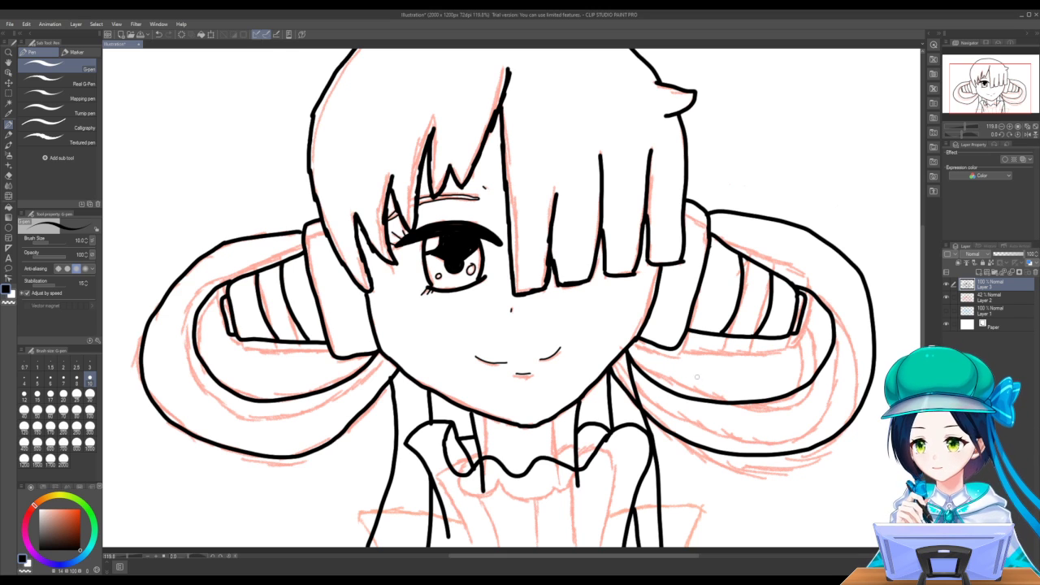
Ink inner strand lines in the right and left hair loops, then check the line art with the Layer 2 sketch briefly hidden
mouse_move(636, 389)
mouse_down()
mouse_move(773, 421)
mouse_move(811, 410)
mouse_move(870, 365)
mouse_up()
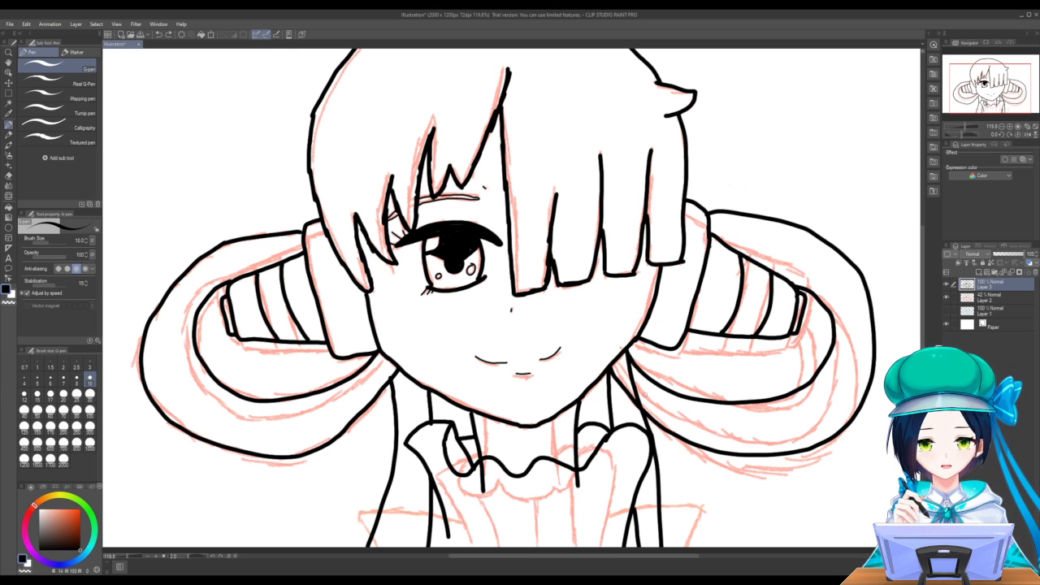
mouse_move(643, 391)
mouse_down()
mouse_move(705, 431)
mouse_move(752, 436)
mouse_move(806, 423)
mouse_move(866, 386)
mouse_up()
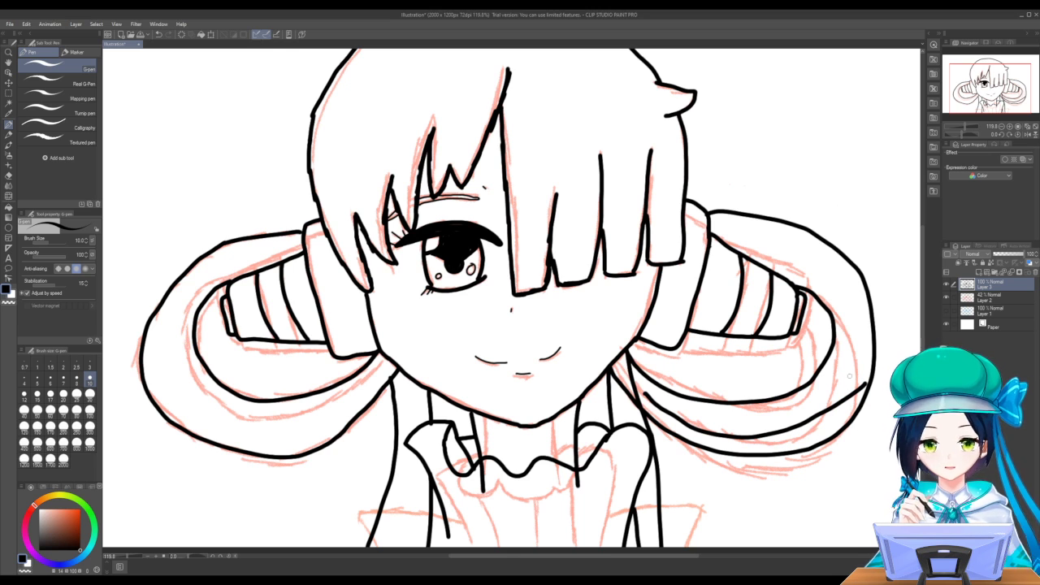
mouse_move(850, 376)
mouse_down()
mouse_move(856, 322)
mouse_move(843, 292)
mouse_move(769, 242)
mouse_move(716, 236)
mouse_up()
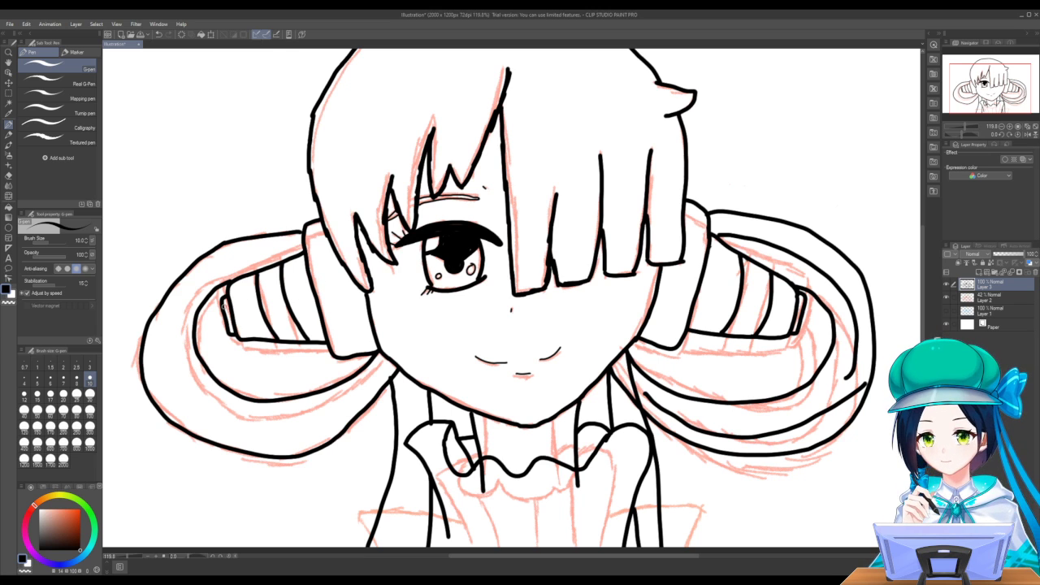
mouse_move(222, 304)
mouse_down()
mouse_move(225, 355)
mouse_move(255, 380)
mouse_move(358, 355)
mouse_up()
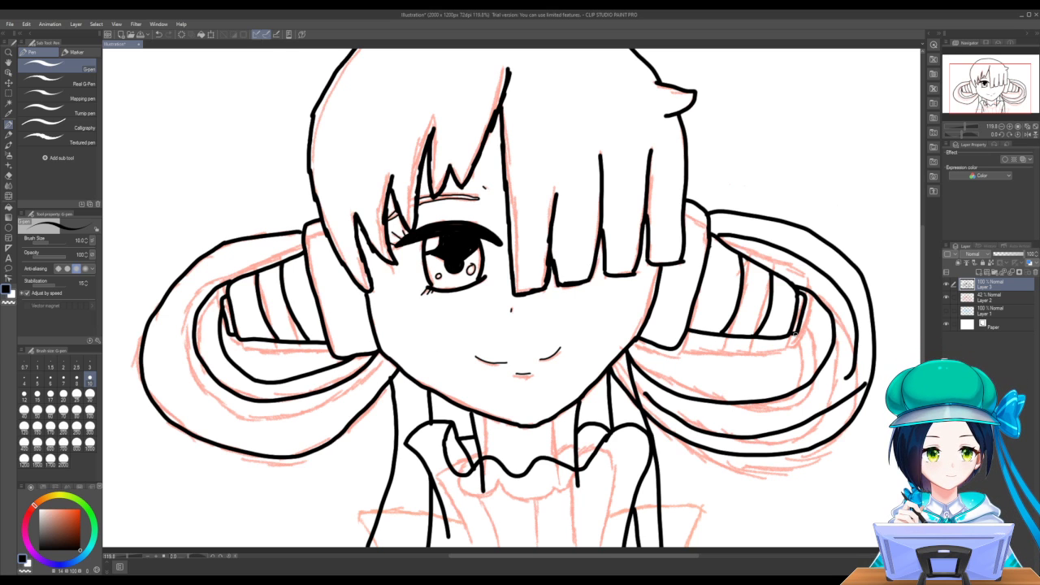
key(ctrl+shift+h)
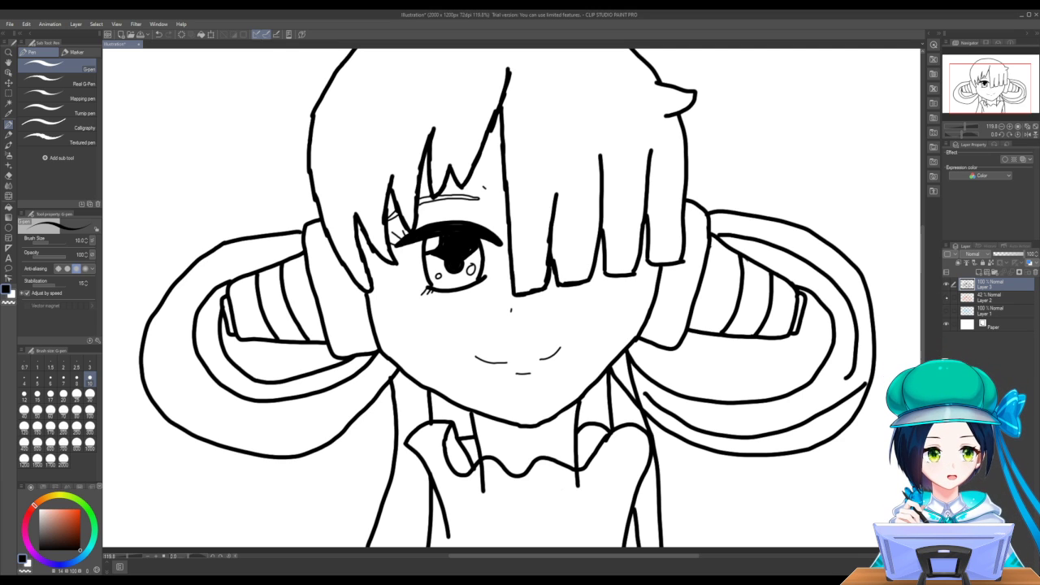
click(946, 297)
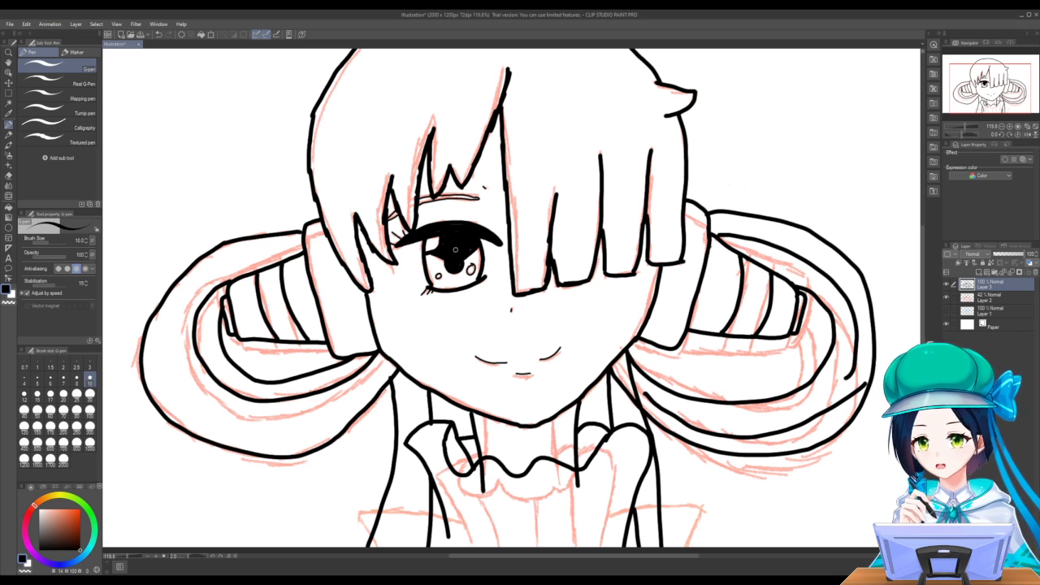
Ink four short strand lines rising from the left side of the bangs
drag(352, 205, 357, 138)
mouse_move(391, 187)
mouse_down()
mouse_move(398, 137)
mouse_move(429, 133)
mouse_move(441, 101)
mouse_up()
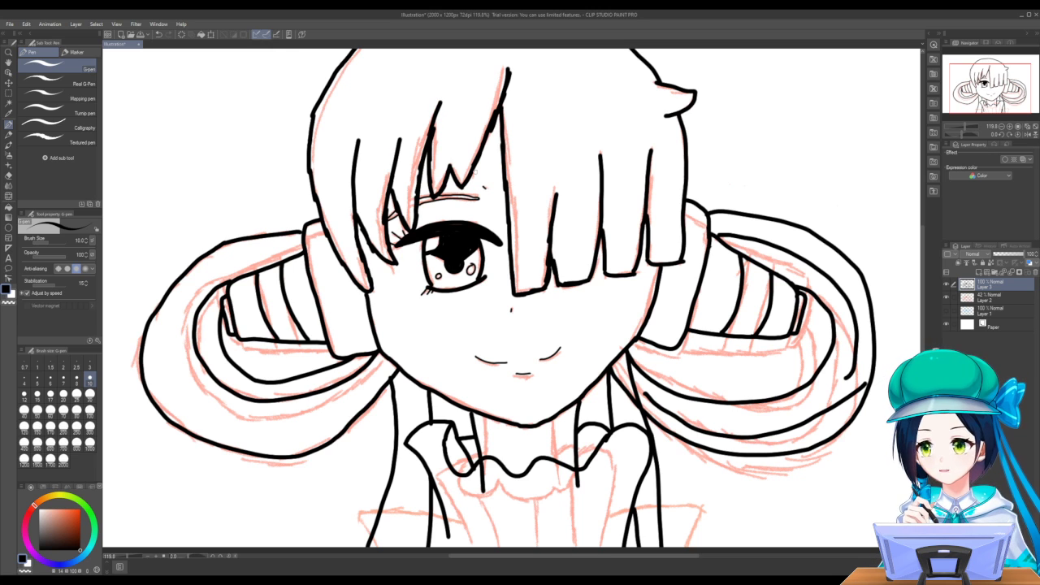
drag(459, 98, 447, 128)
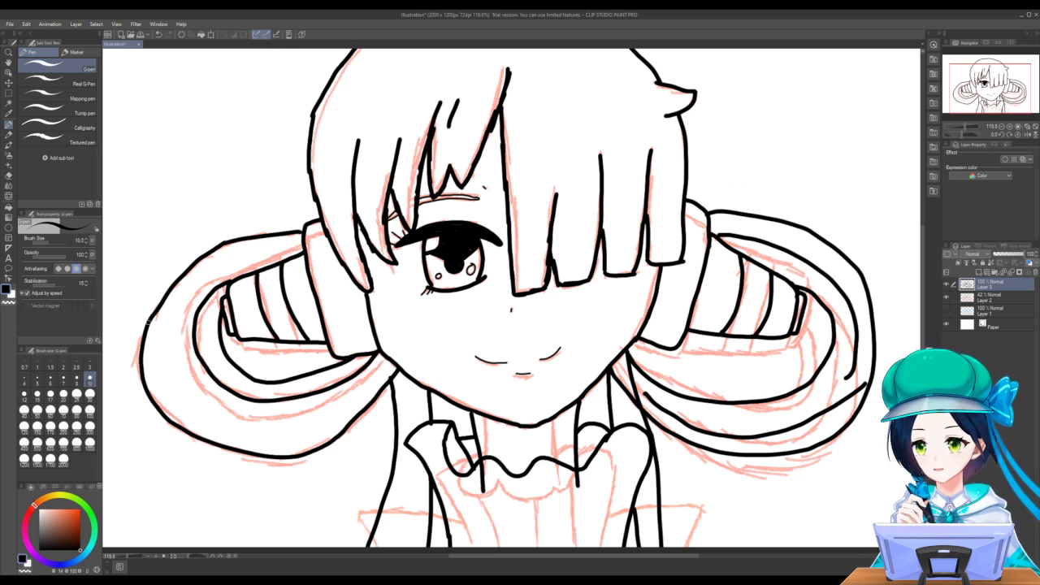
Erase the right hair loop's inner contour and trim the end of its lower strand line with the Hard eraser
click(8, 175)
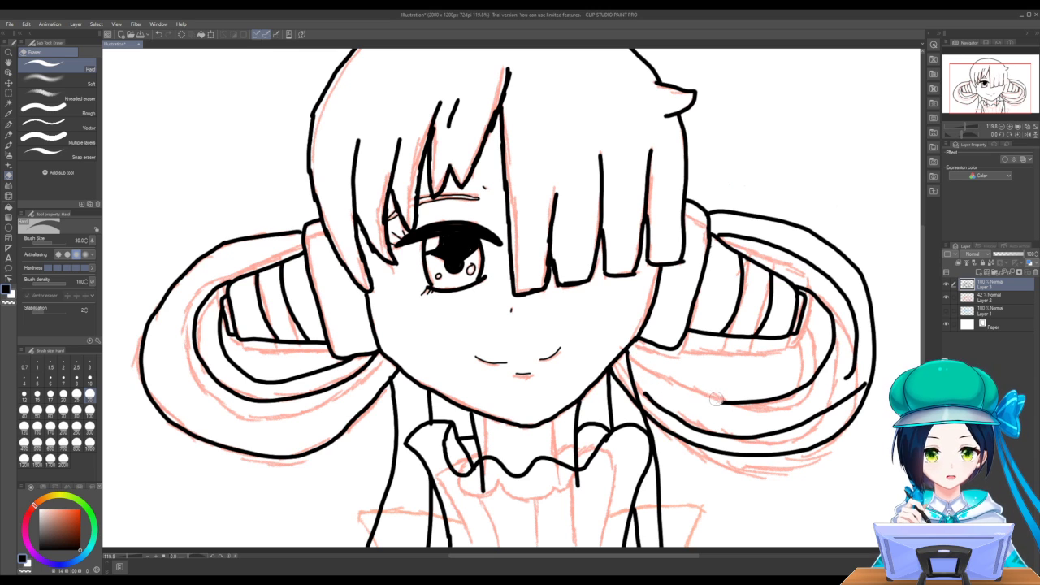
mouse_move(717, 399)
mouse_down()
mouse_move(799, 391)
mouse_move(819, 373)
mouse_move(838, 334)
mouse_move(795, 275)
mouse_move(817, 292)
mouse_up()
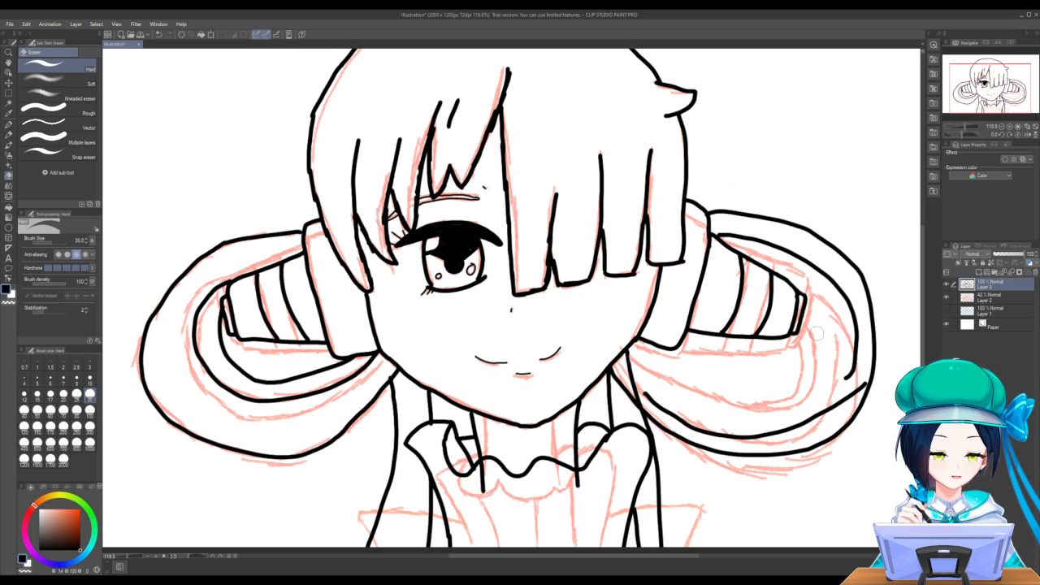
mouse_move(833, 377)
mouse_down()
mouse_move(855, 382)
mouse_move(838, 399)
mouse_up()
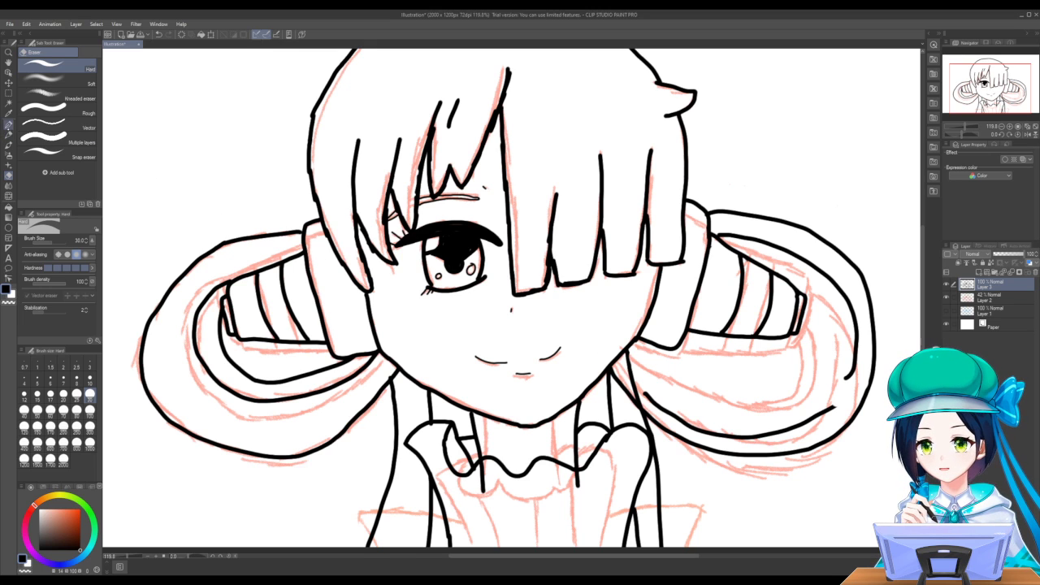
Redraw the right hair loop's inner contour with the G-pen as one wider curve from the jaw around to the ornament's top
click(9, 123)
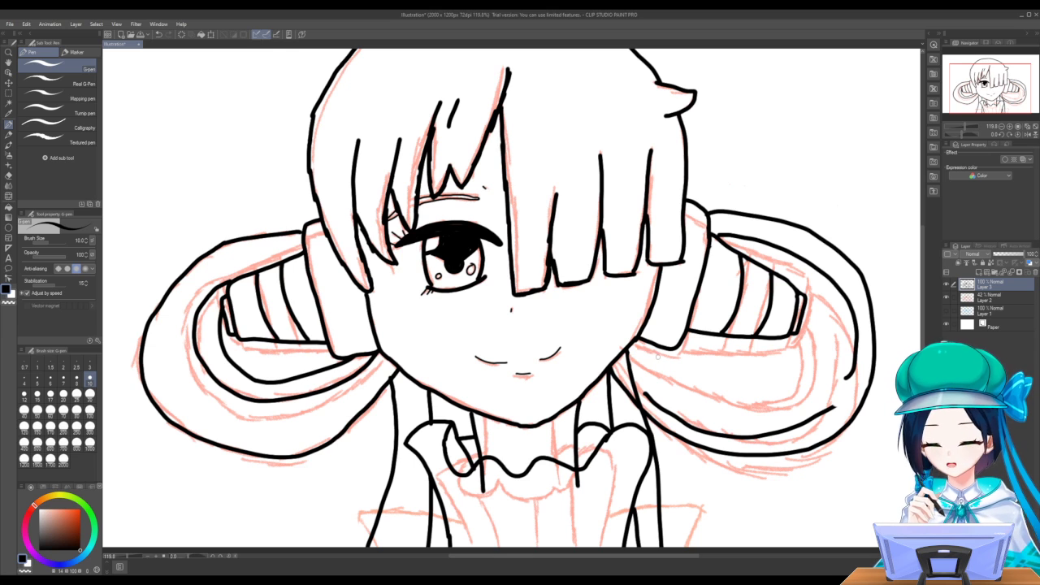
mouse_move(653, 344)
mouse_down()
mouse_move(667, 365)
mouse_move(736, 387)
mouse_move(768, 385)
mouse_move(803, 363)
mouse_up()
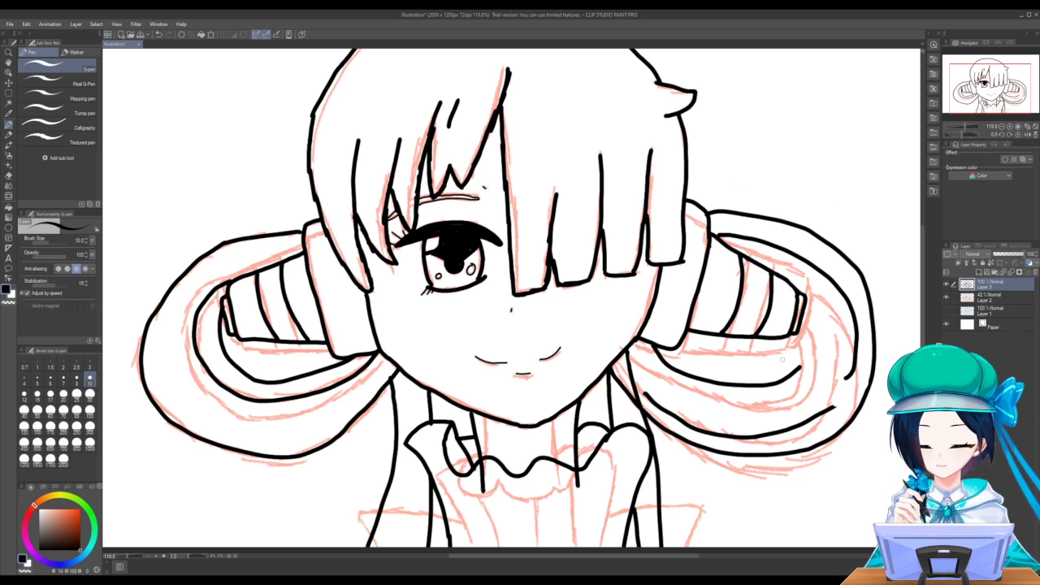
key(ctrl+z)
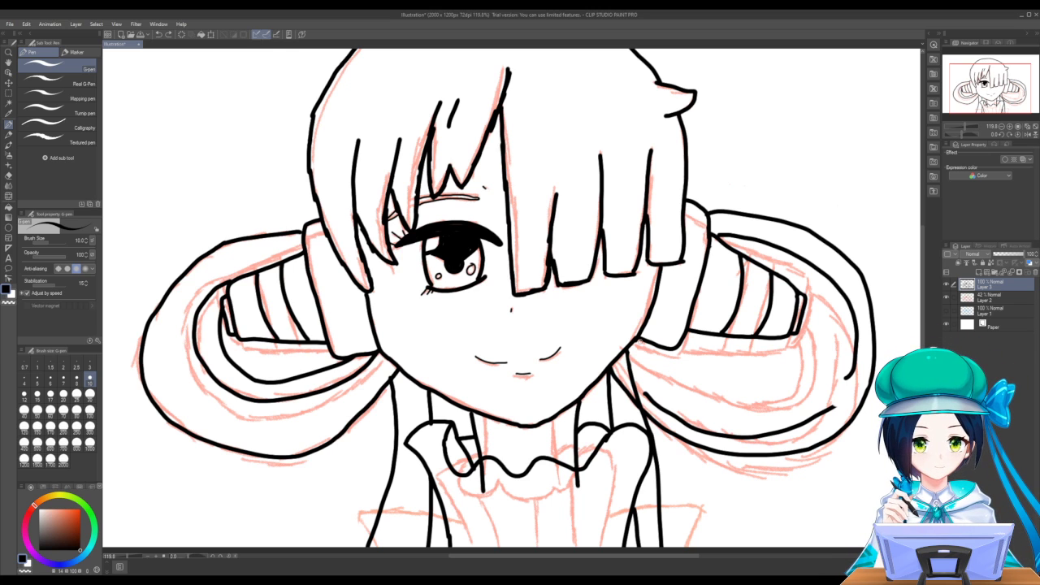
mouse_move(638, 339)
mouse_down()
mouse_move(675, 384)
mouse_move(745, 410)
mouse_move(781, 408)
mouse_move(827, 373)
mouse_move(839, 335)
mouse_move(834, 298)
mouse_move(802, 263)
mouse_move(718, 236)
mouse_up()
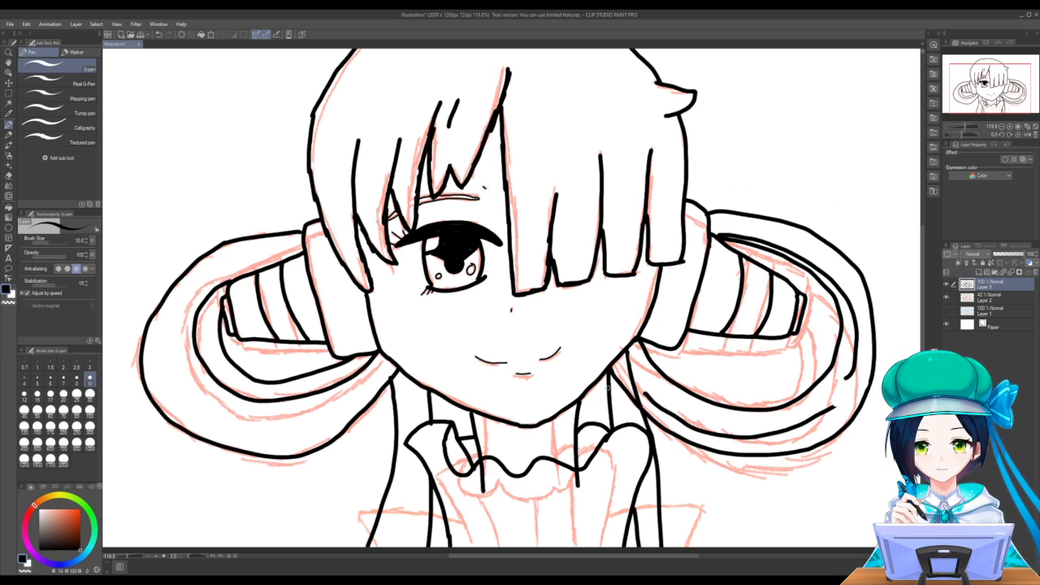
Ink three pleat lines down from the collar's wavy edge and hide the red sketch on Layer 2
drag(460, 478, 480, 541)
drag(518, 476, 526, 539)
drag(579, 470, 580, 541)
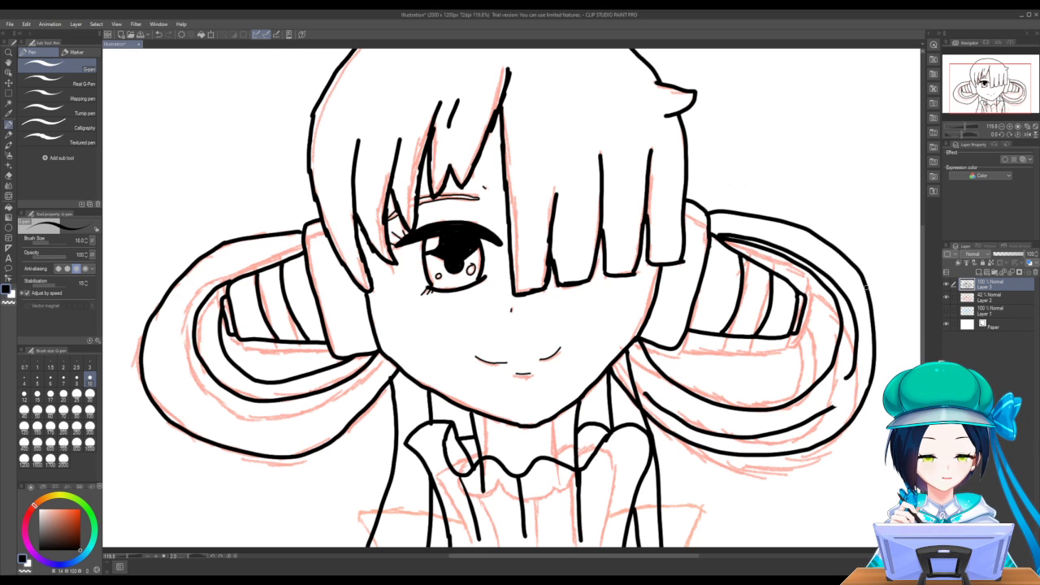
click(946, 297)
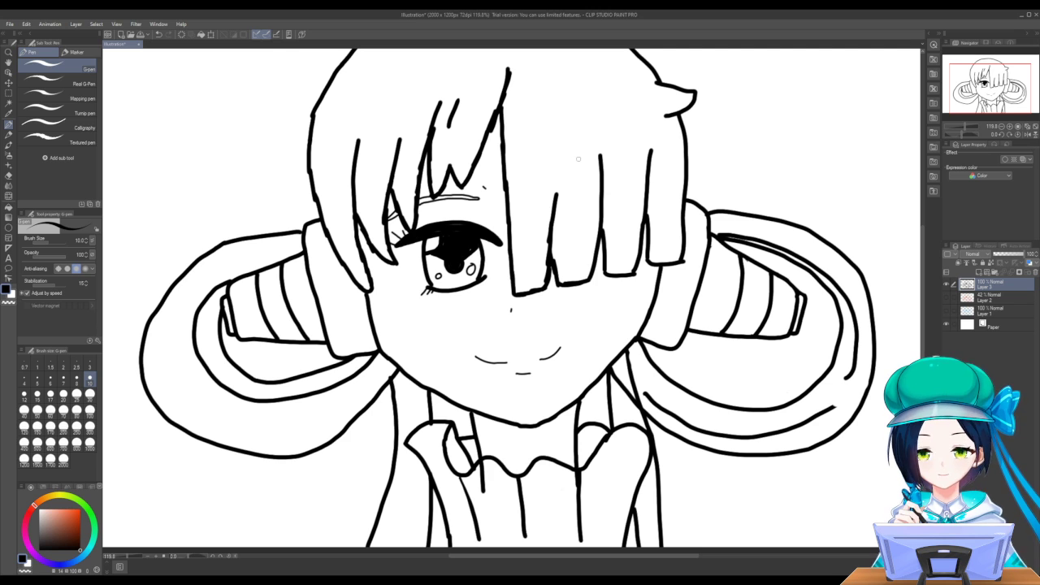
Extend the collar pleats to the canvas edge, add a fold on the right and erase the neck line inside the collar
scroll(578, 160, down, 4)
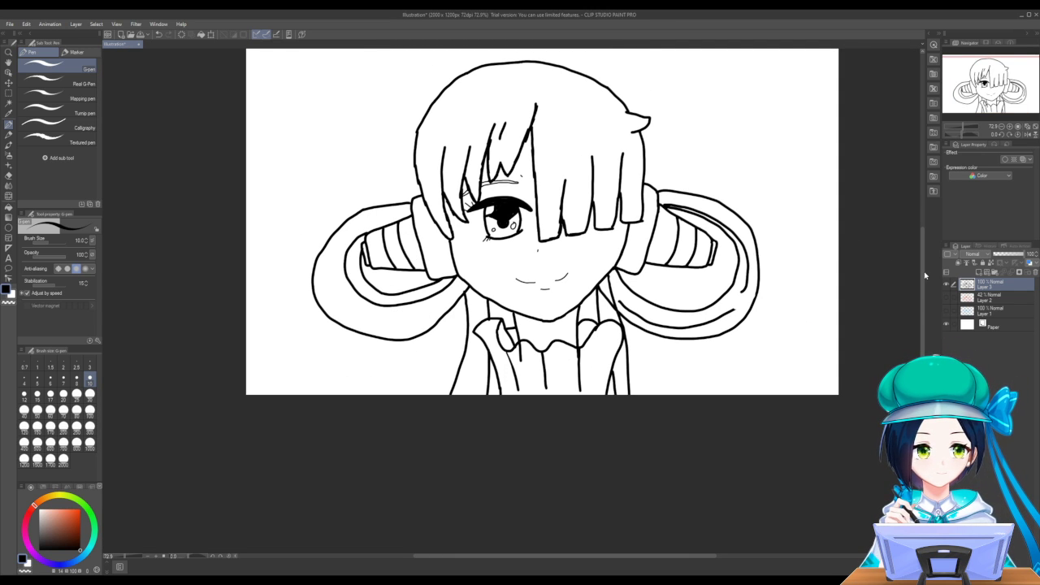
drag(924, 277, 929, 244)
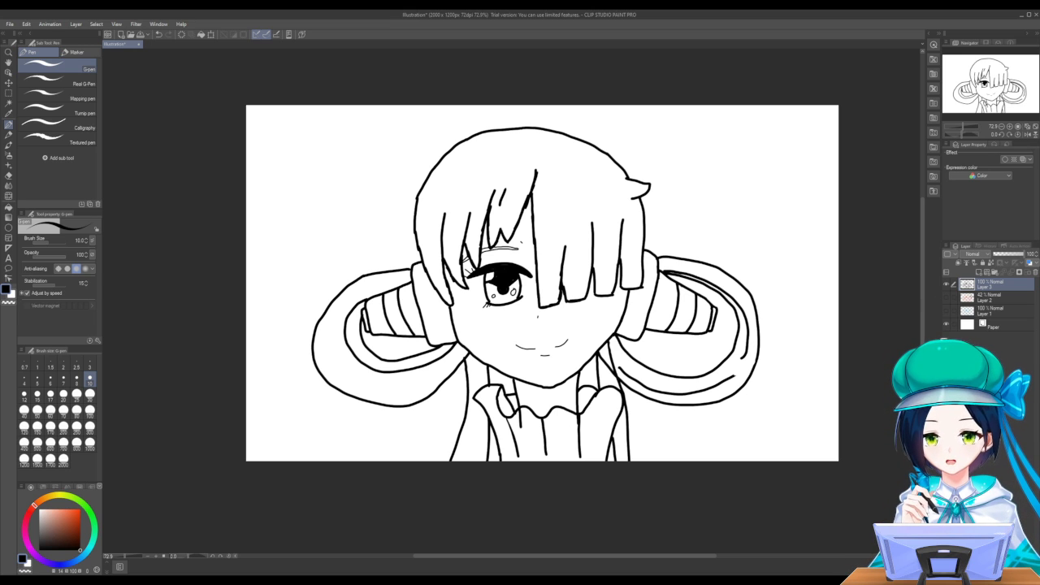
mouse_move(517, 453)
mouse_down()
mouse_move(517, 467)
mouse_move(582, 466)
mouse_up()
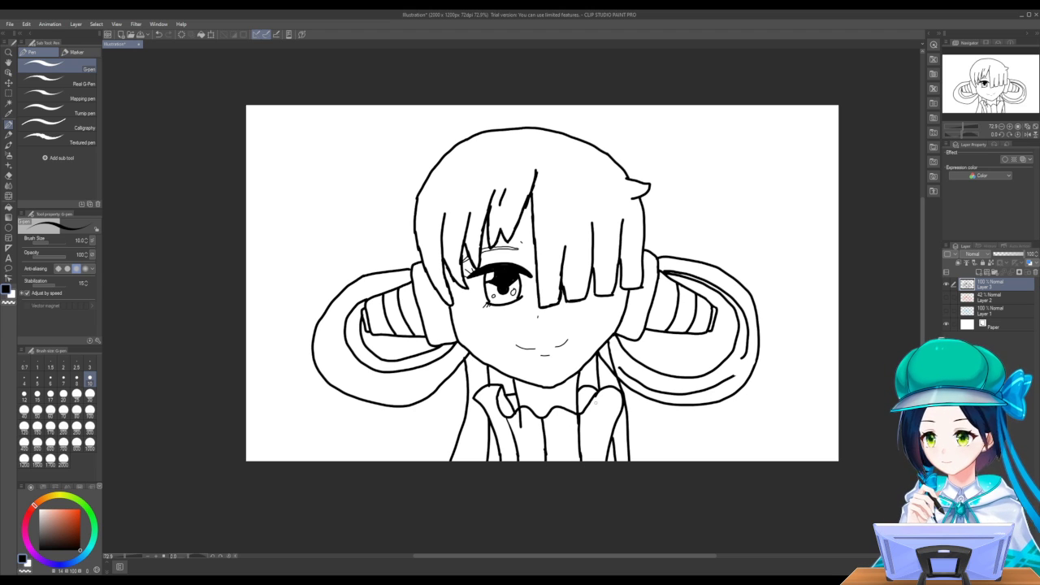
drag(604, 411, 597, 466)
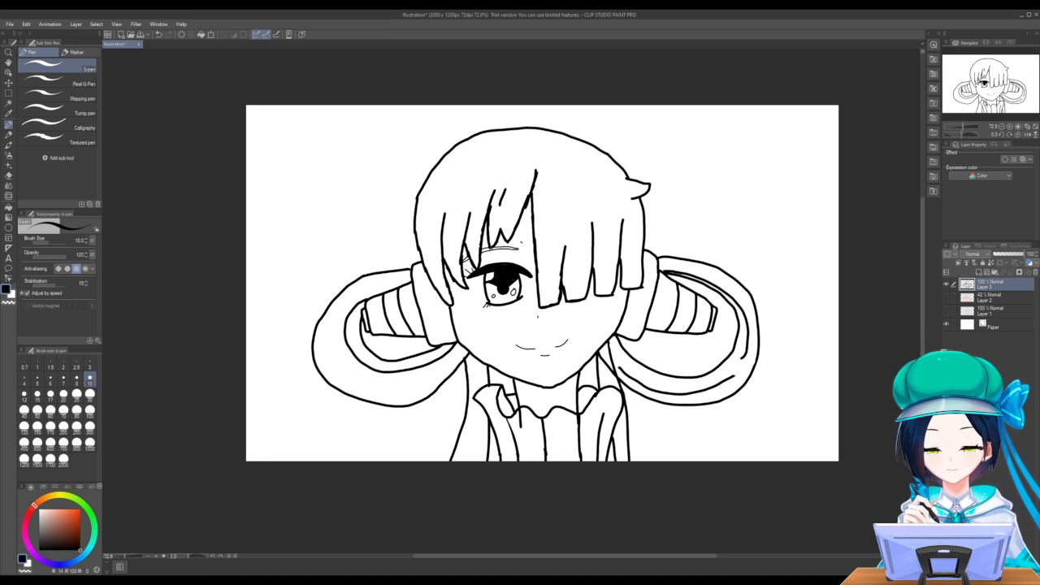
key(e)
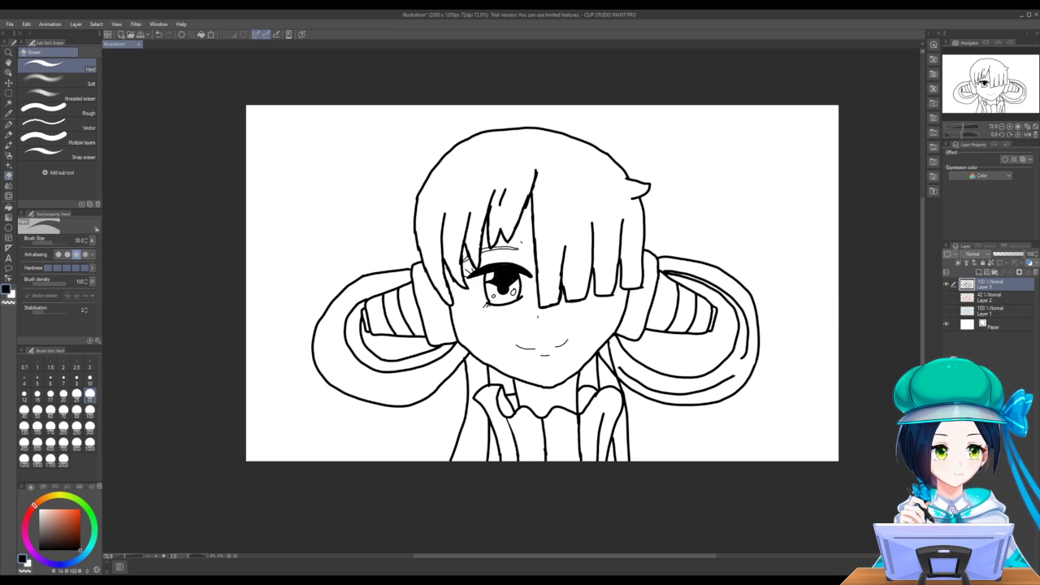
Add a new layer, move it beneath the line art on Layer 3 and set the eraser size to 70
click(987, 272)
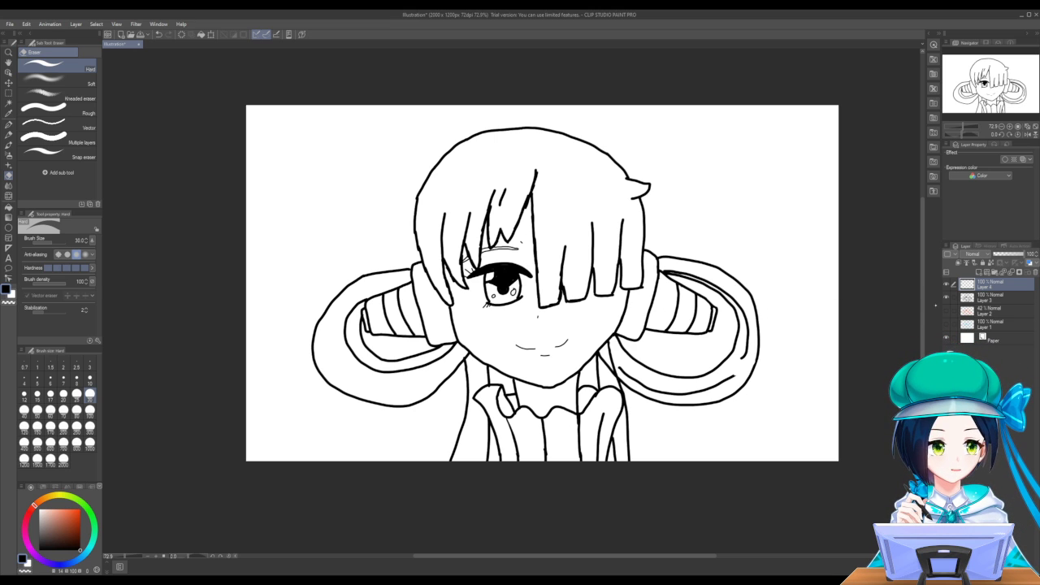
drag(987, 285, 988, 307)
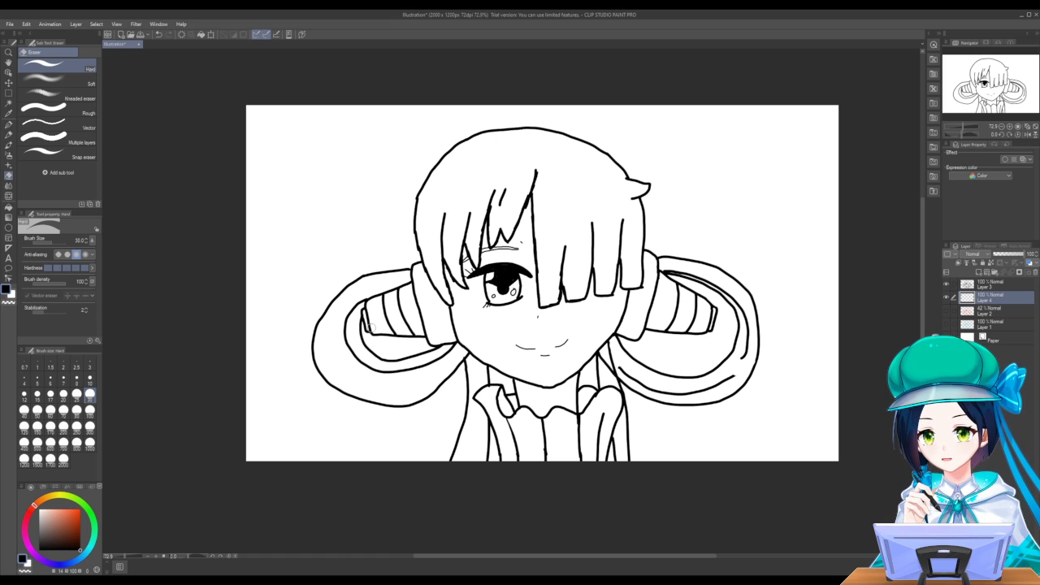
click(64, 409)
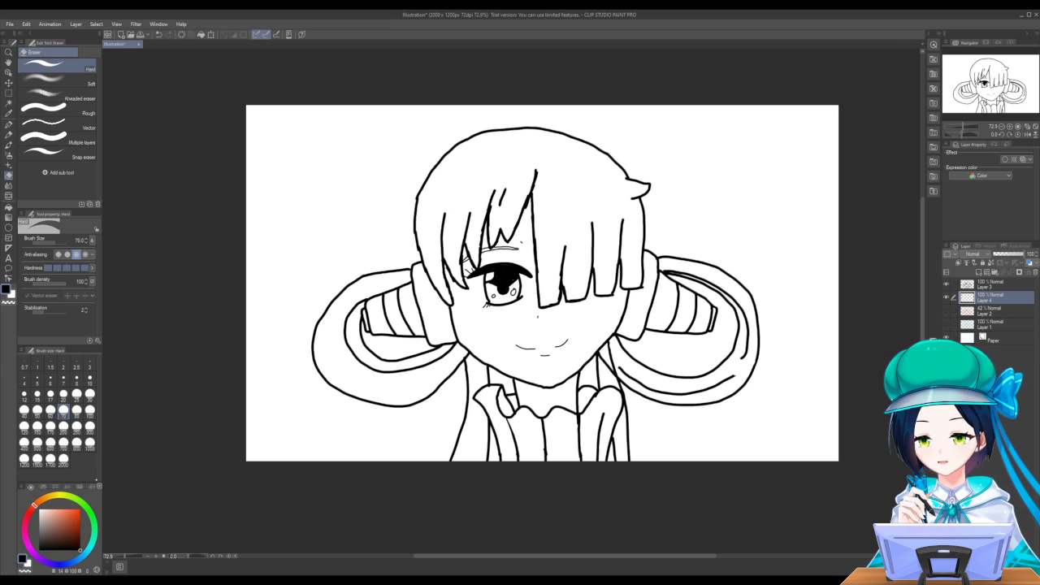
Change the drawing colour from black to a bright yellow
click(56, 496)
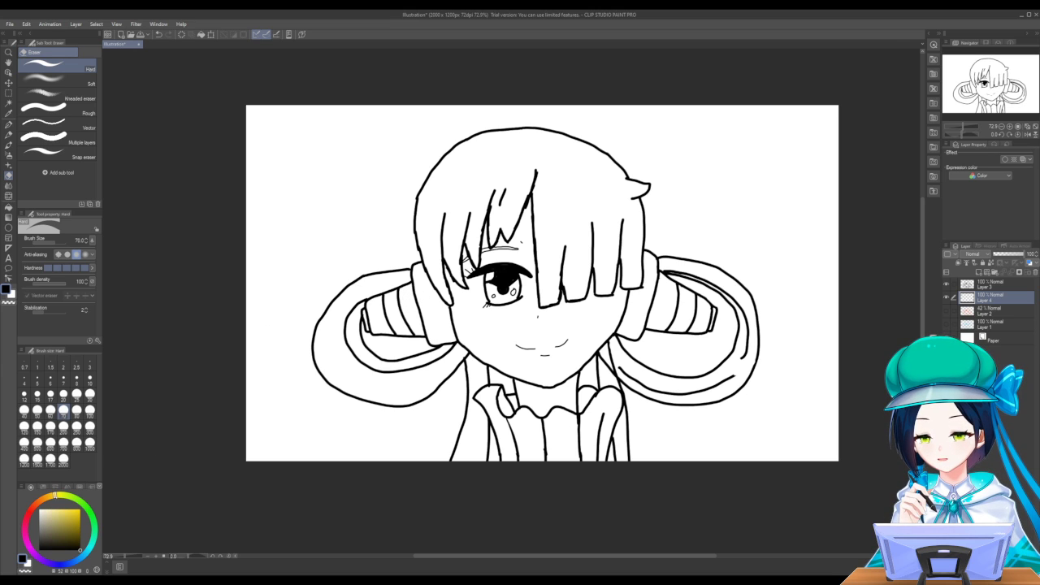
click(69, 511)
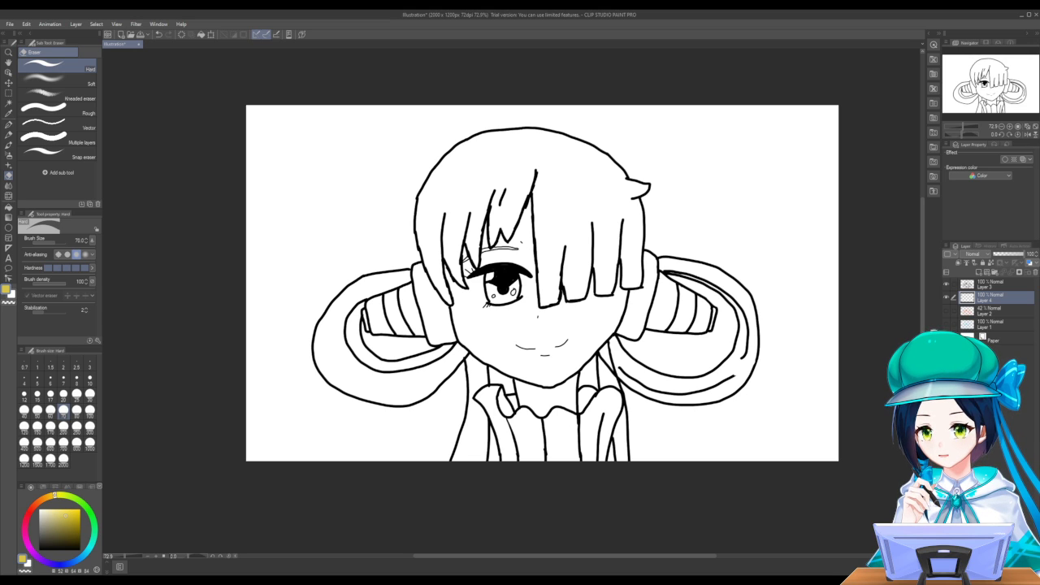
click(72, 520)
click(71, 512)
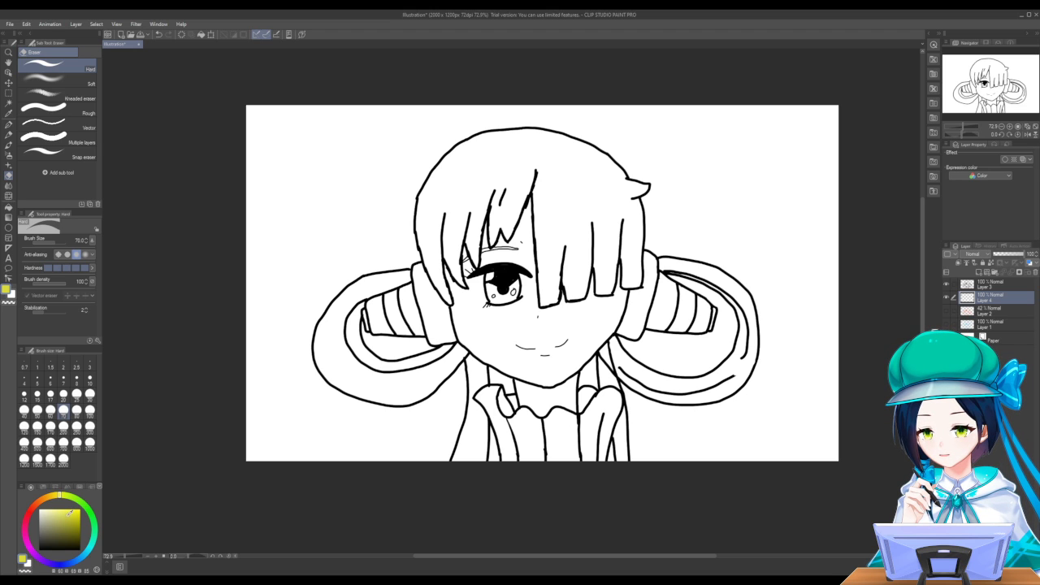
click(72, 512)
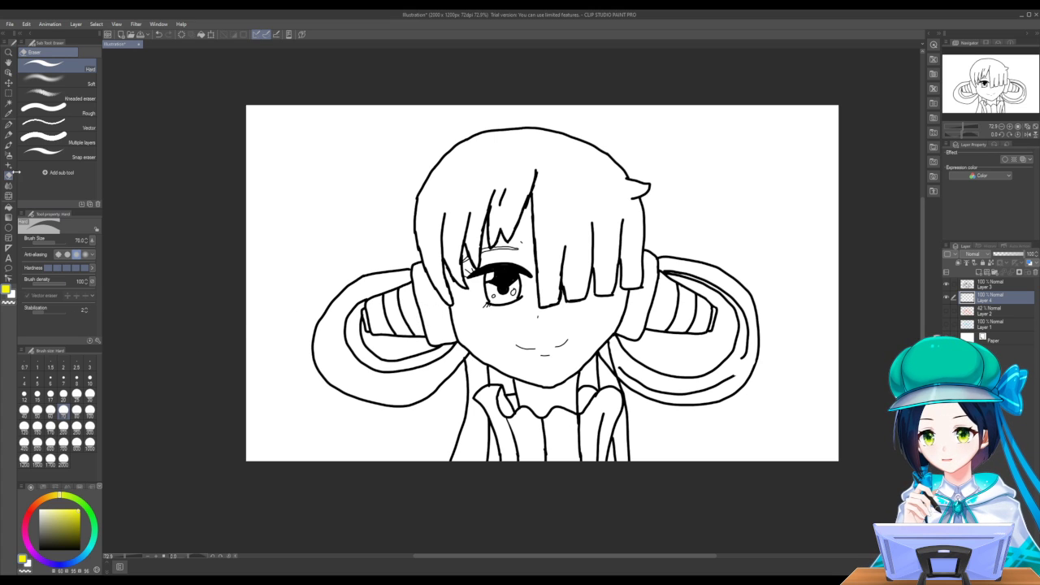
Try to colour the left headphone bright yellow on Layer 4 with the Wet wash watercolour brush at size 30
click(8, 135)
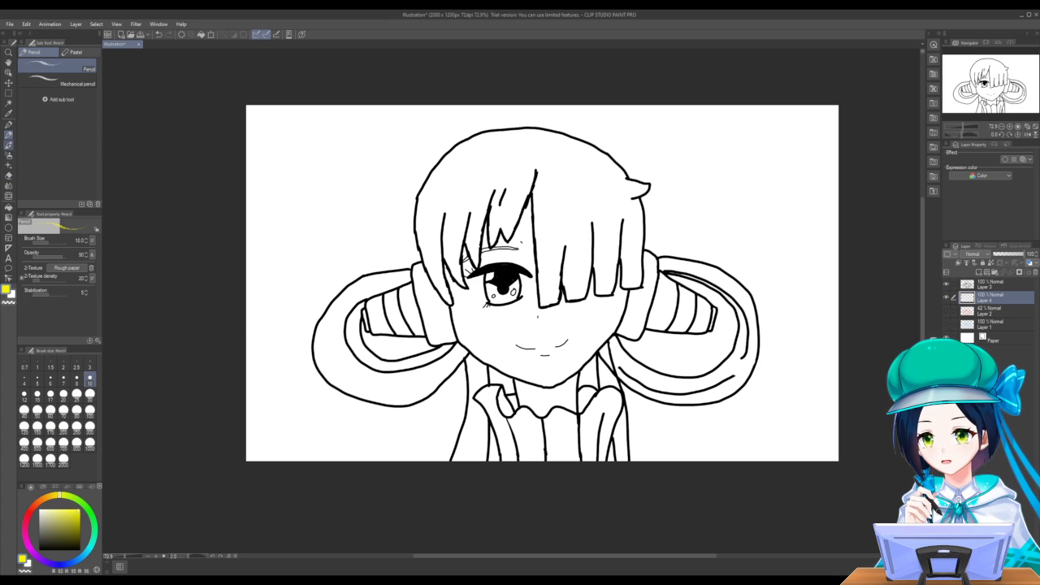
click(8, 144)
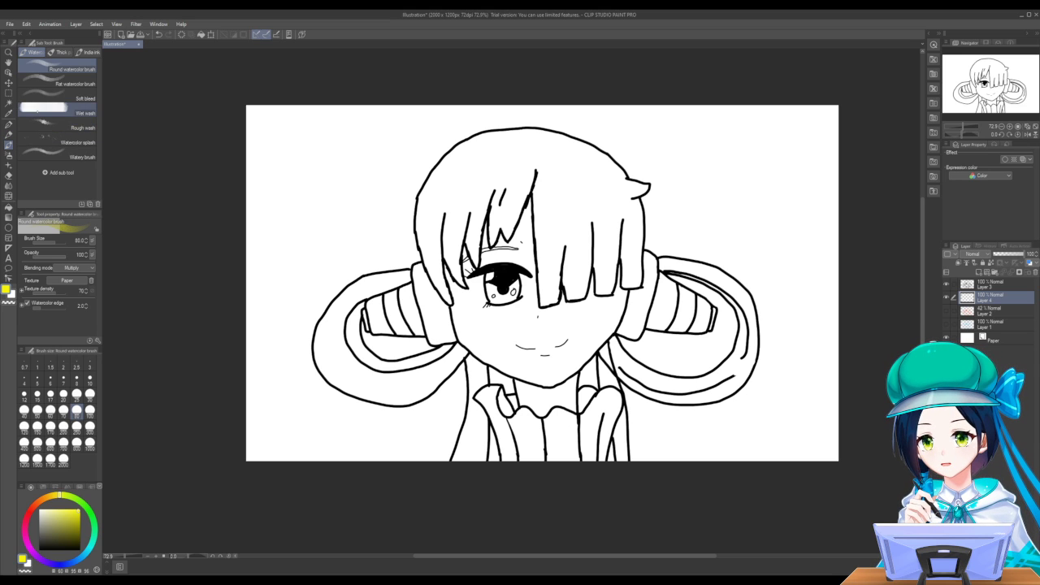
click(48, 111)
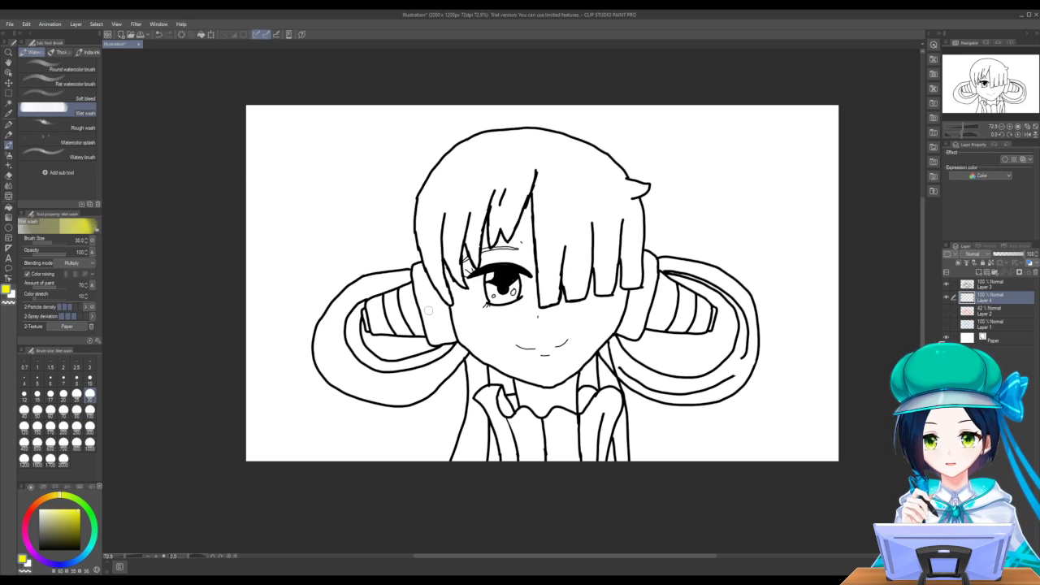
drag(431, 307, 432, 313)
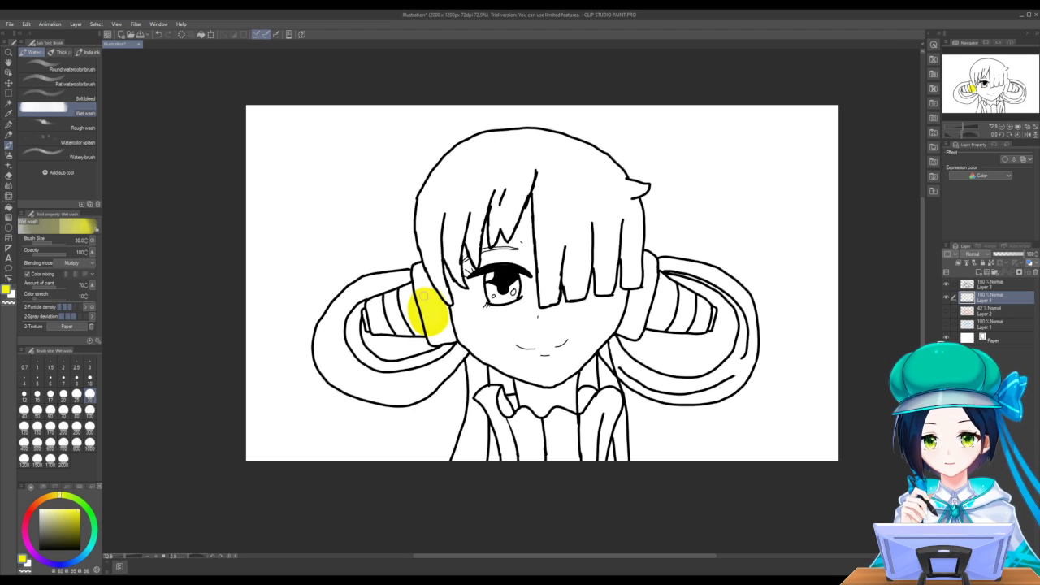
mouse_move(421, 313)
mouse_down()
mouse_move(402, 297)
mouse_move(439, 327)
mouse_up()
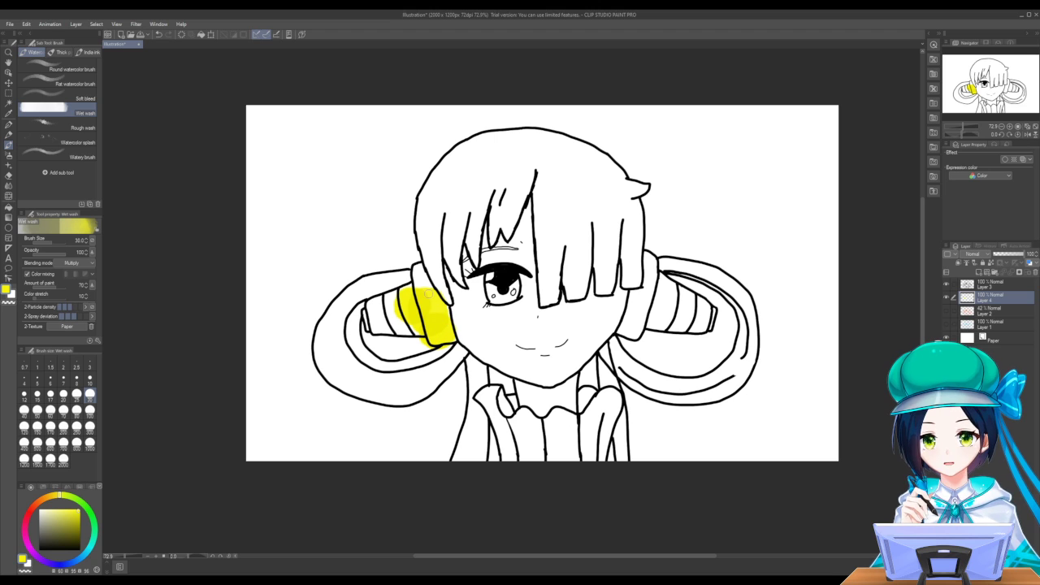
mouse_move(429, 291)
mouse_down()
mouse_move(422, 277)
mouse_move(424, 297)
mouse_move(411, 288)
mouse_move(372, 312)
mouse_move(379, 331)
mouse_move(402, 342)
mouse_up()
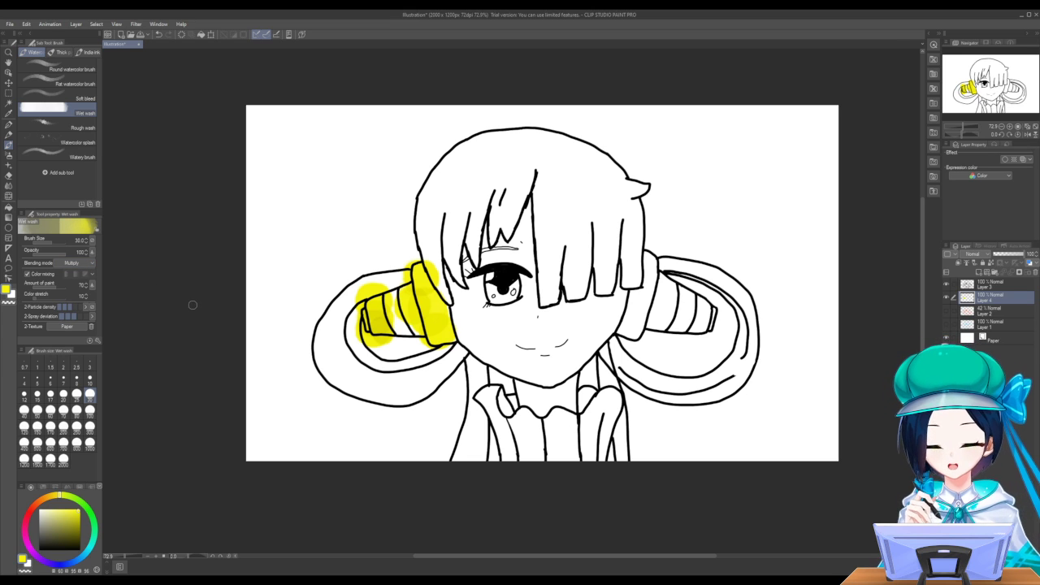
Undo all the yellow wet wash strokes on the left headphone
key(ctrl+z)
key(ctrl+z)
key(ctrl+z)
key(ctrl+z)
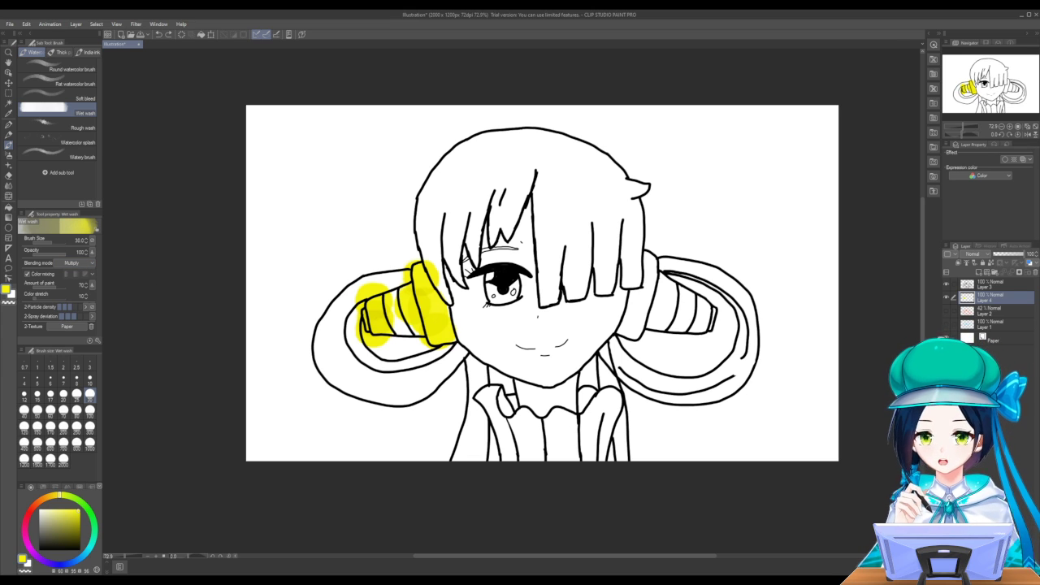
key(ctrl+z)
key(ctrl+z)
key(ctrl+z)
key(ctrl+z)
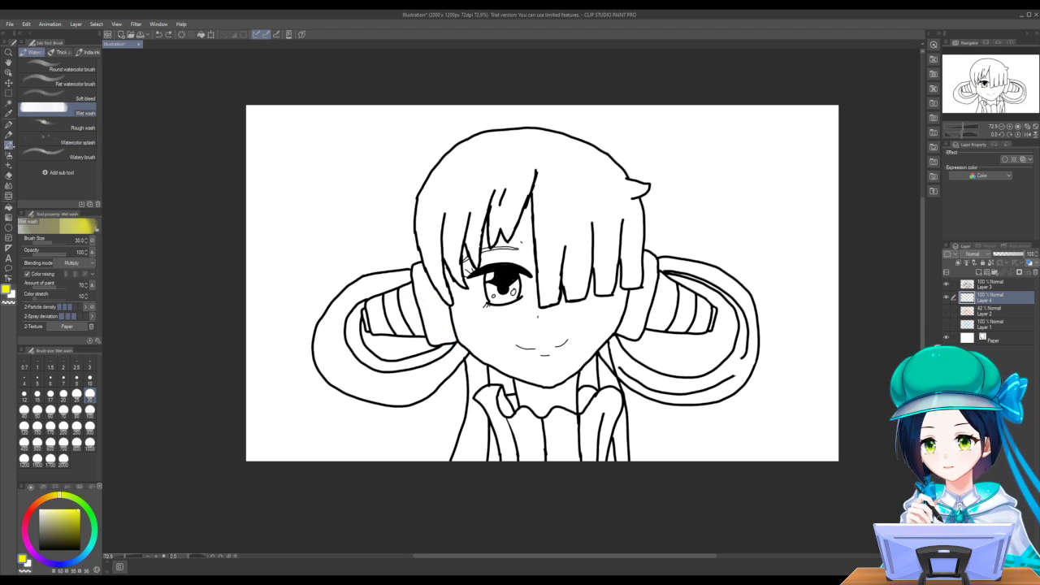
Try to colour the inner bands of the left headphone yellow with the Round watercolor brush
click(71, 69)
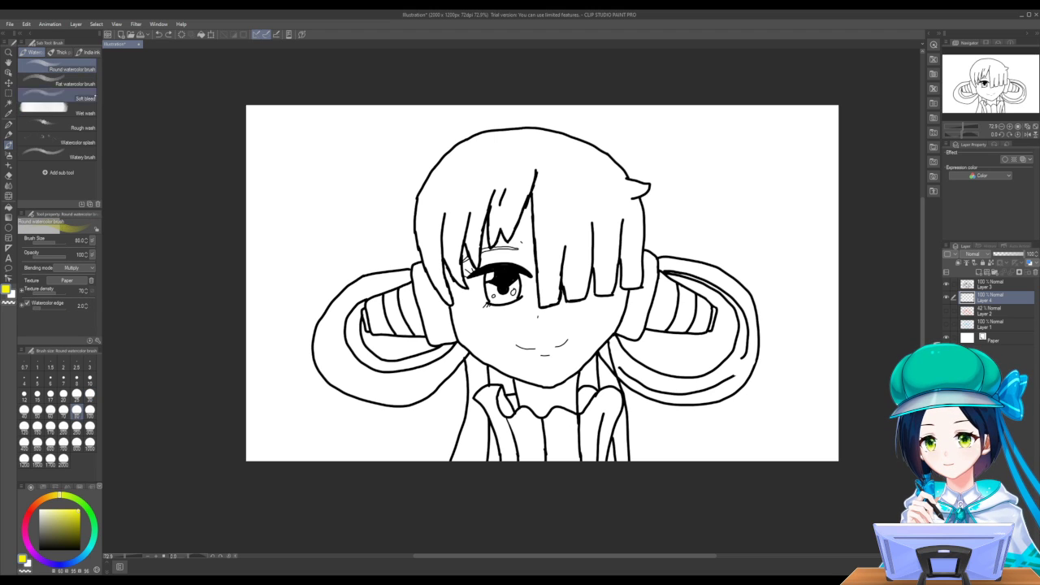
mouse_move(428, 321)
mouse_down()
mouse_move(440, 333)
mouse_move(428, 276)
mouse_move(422, 309)
mouse_move(406, 300)
mouse_move(419, 325)
mouse_move(427, 303)
mouse_move(432, 316)
mouse_move(408, 274)
mouse_move(428, 295)
mouse_move(433, 272)
mouse_move(419, 290)
mouse_up()
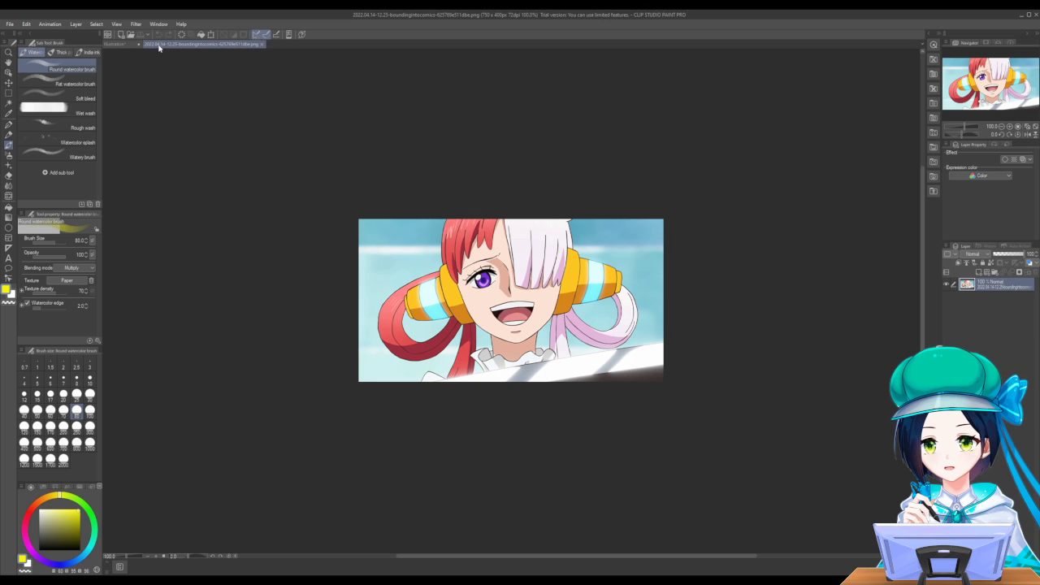
Pick the orange-yellow of the headphones from the reference image with the Eyedropper and return to the illustration
key(ctrl+w)
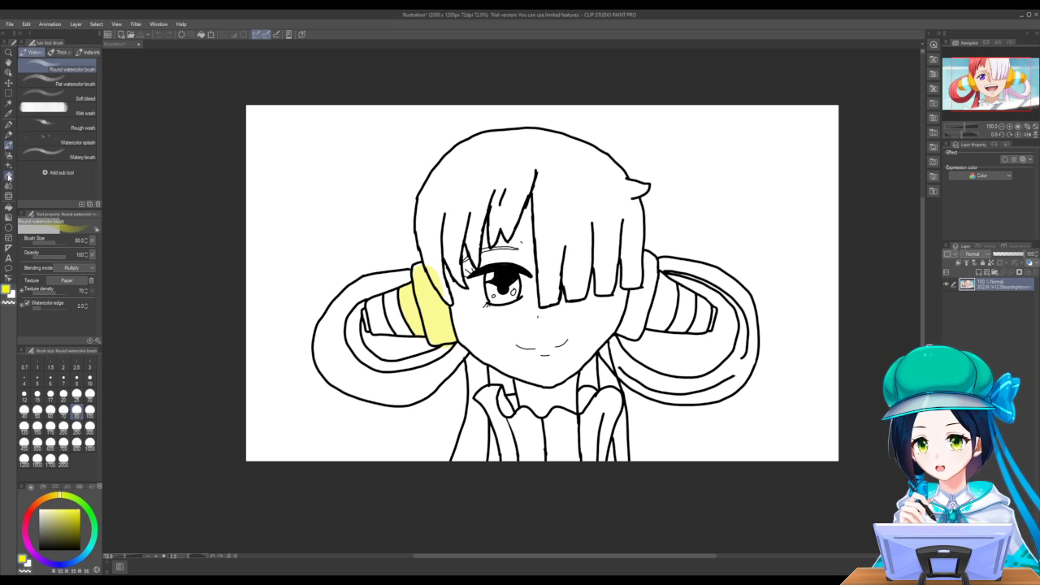
click(8, 114)
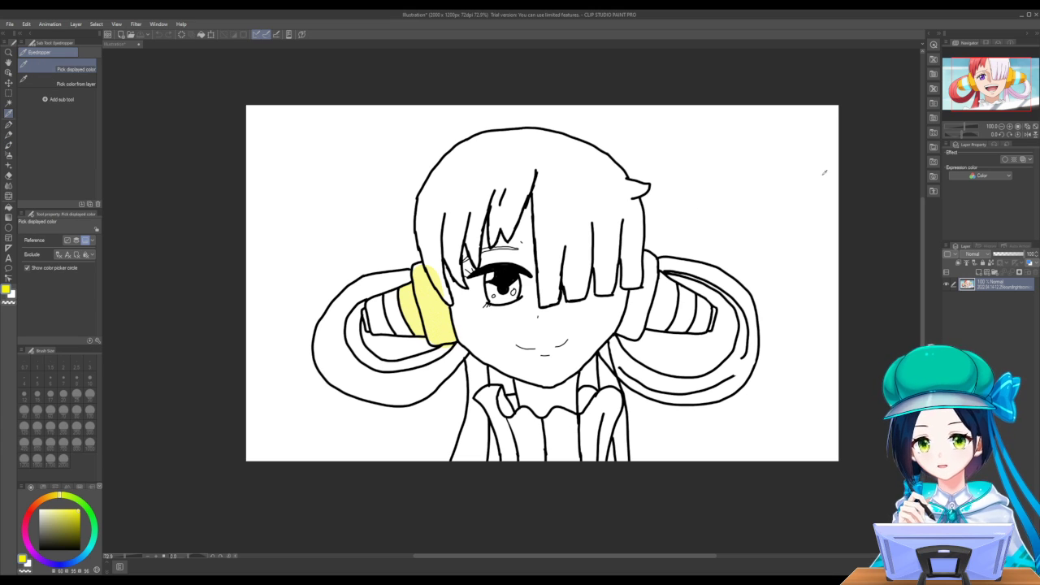
click(731, 137)
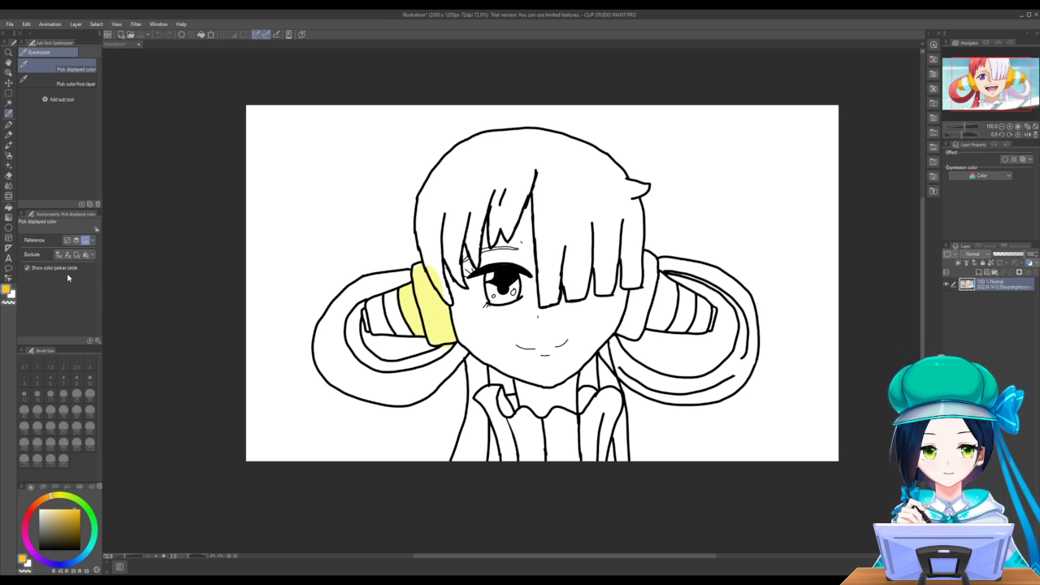
click(123, 45)
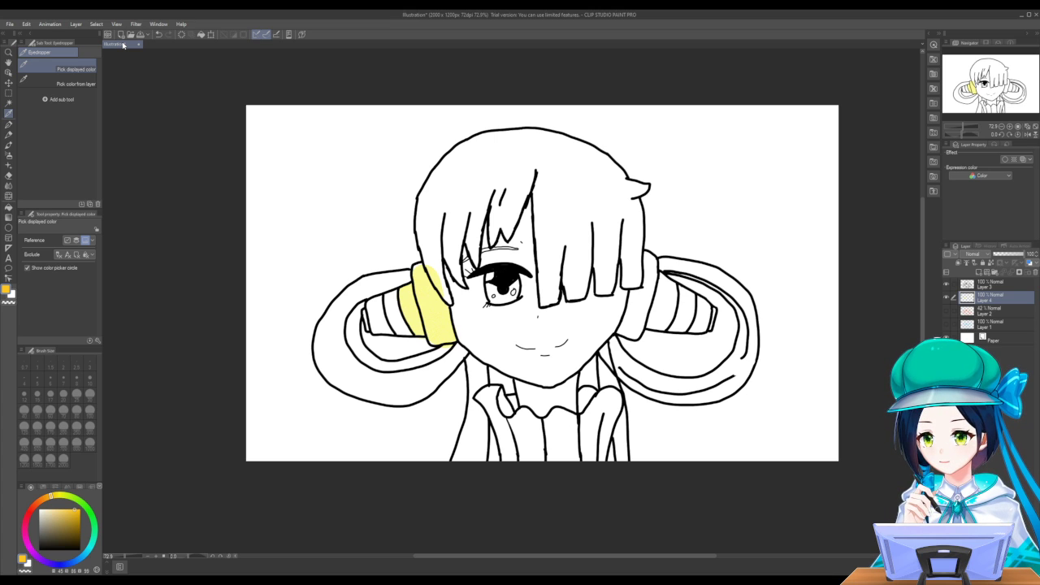
Undo the watercolour strokes on the left headphone and set up the G-pen with brush size 70
click(8, 124)
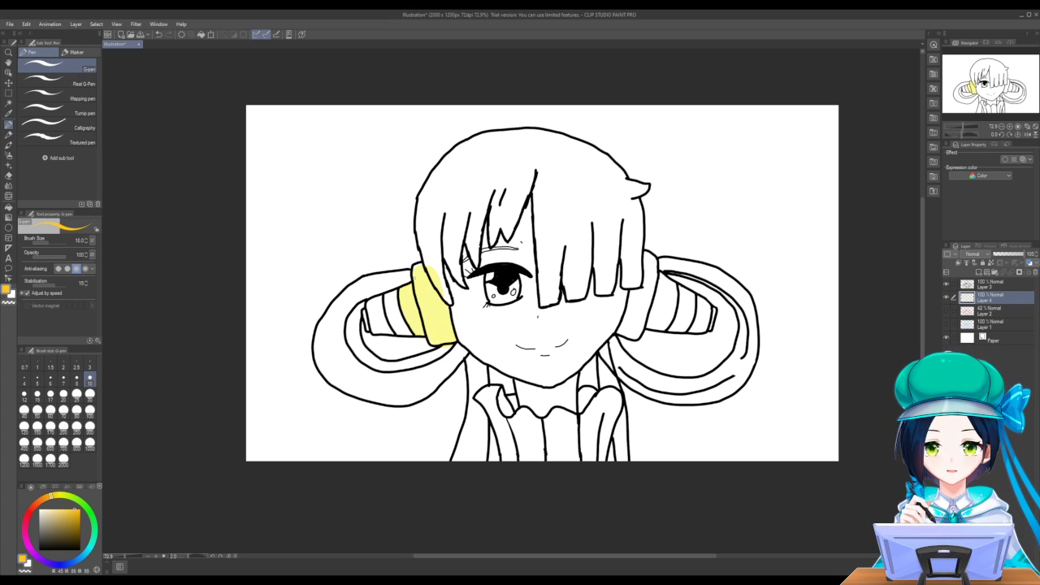
key(ctrl+z)
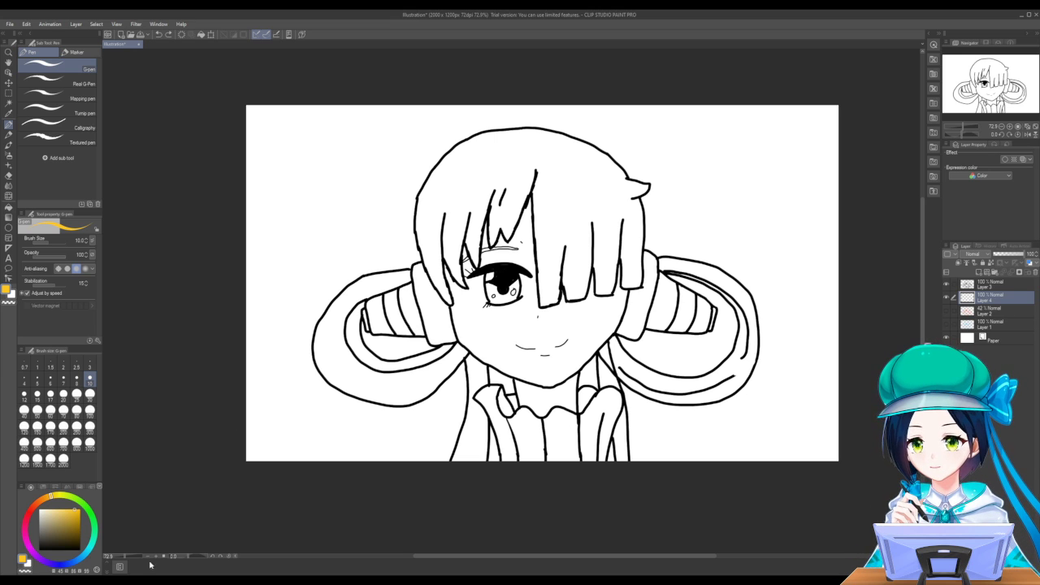
click(63, 426)
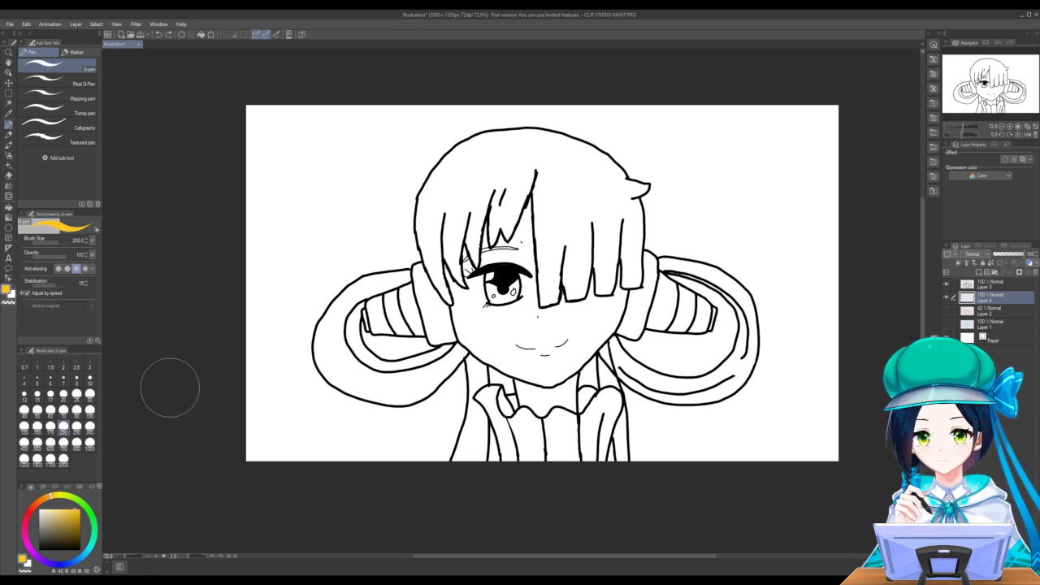
click(64, 410)
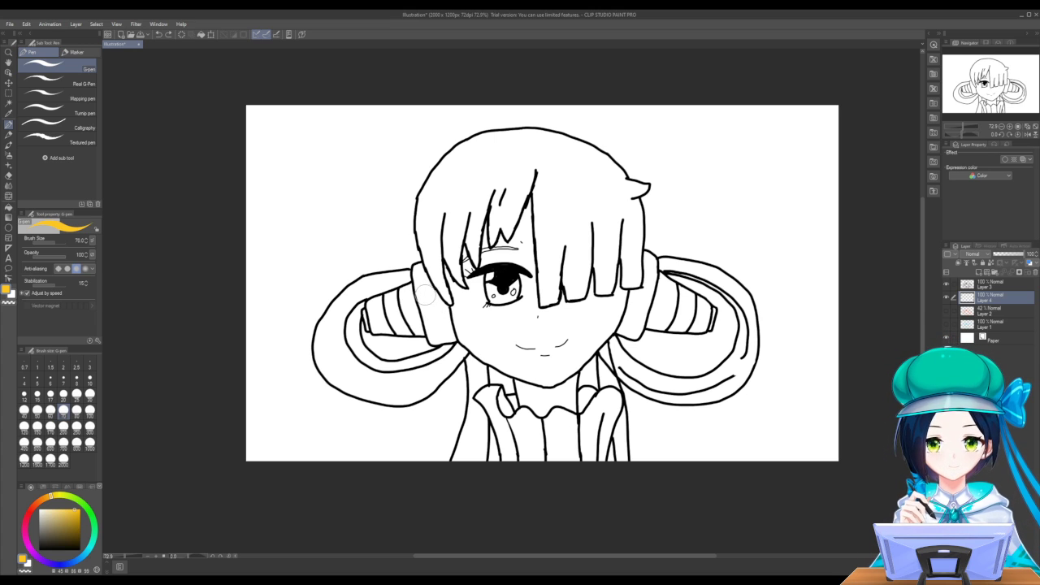
Paint the inner two bands and the outer end of the left headphone orange-yellow, leaving the band between them white
mouse_move(424, 289)
mouse_down()
mouse_move(434, 334)
mouse_move(445, 333)
mouse_move(419, 270)
mouse_up()
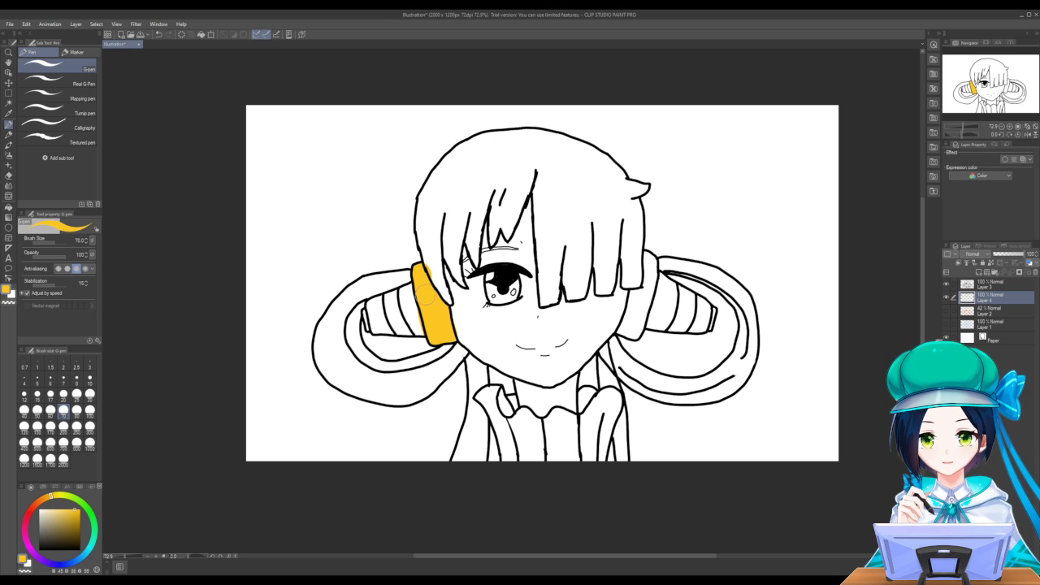
drag(422, 325, 407, 294)
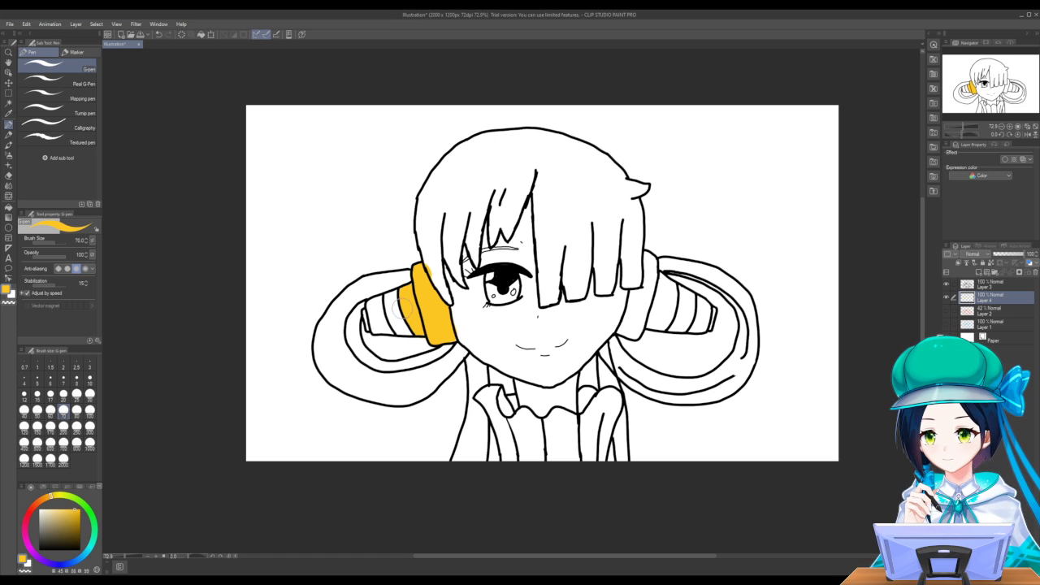
drag(403, 319, 379, 327)
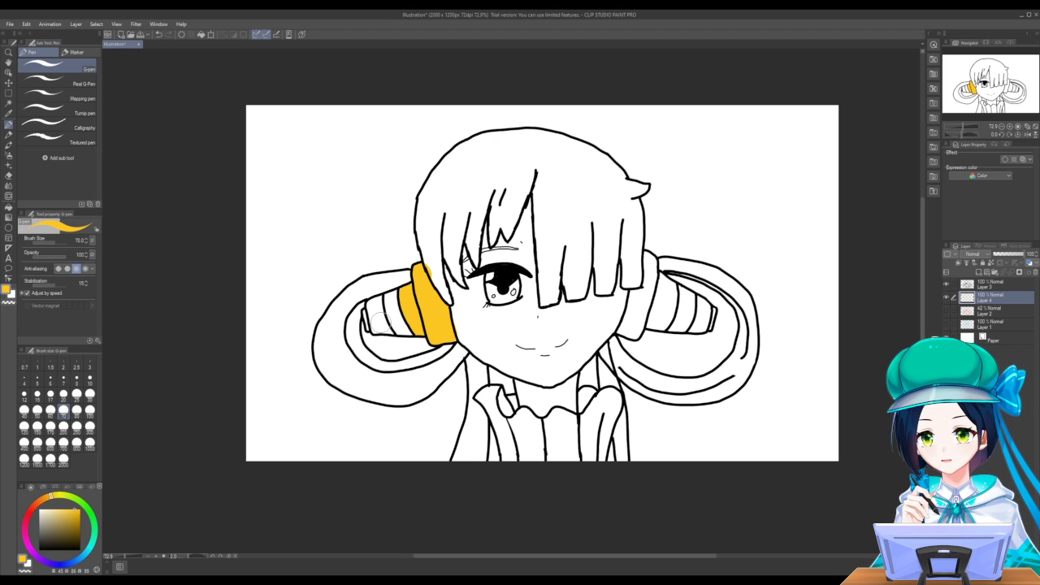
mouse_move(376, 321)
mouse_down()
mouse_move(386, 309)
mouse_move(376, 322)
mouse_move(380, 299)
mouse_move(385, 330)
mouse_up()
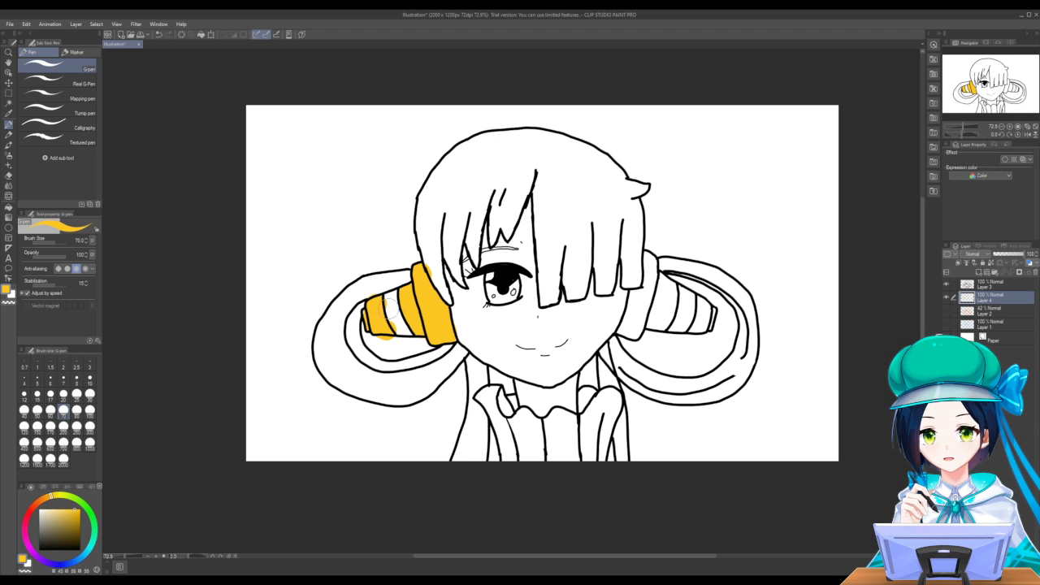
Paint the matching inner bands and outer end of the right headphone orange-yellow, leaving the band between them white
click(626, 327)
drag(626, 329, 651, 254)
mouse_move(639, 310)
mouse_down()
mouse_move(638, 329)
mouse_move(652, 286)
mouse_move(665, 291)
mouse_move(656, 316)
mouse_up()
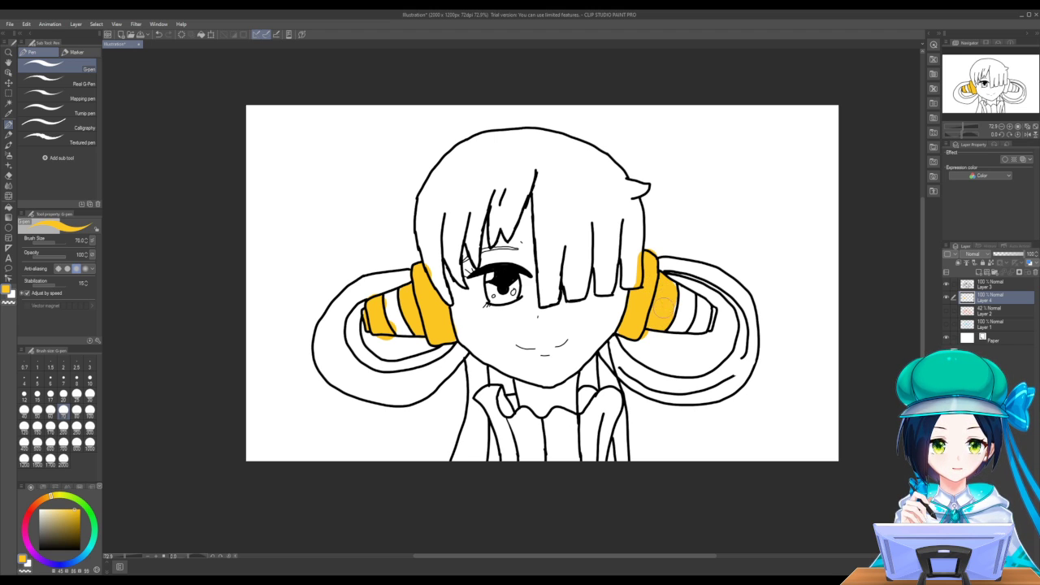
mouse_move(697, 303)
mouse_down()
mouse_move(713, 313)
mouse_move(705, 320)
mouse_move(697, 299)
mouse_move(700, 326)
mouse_up()
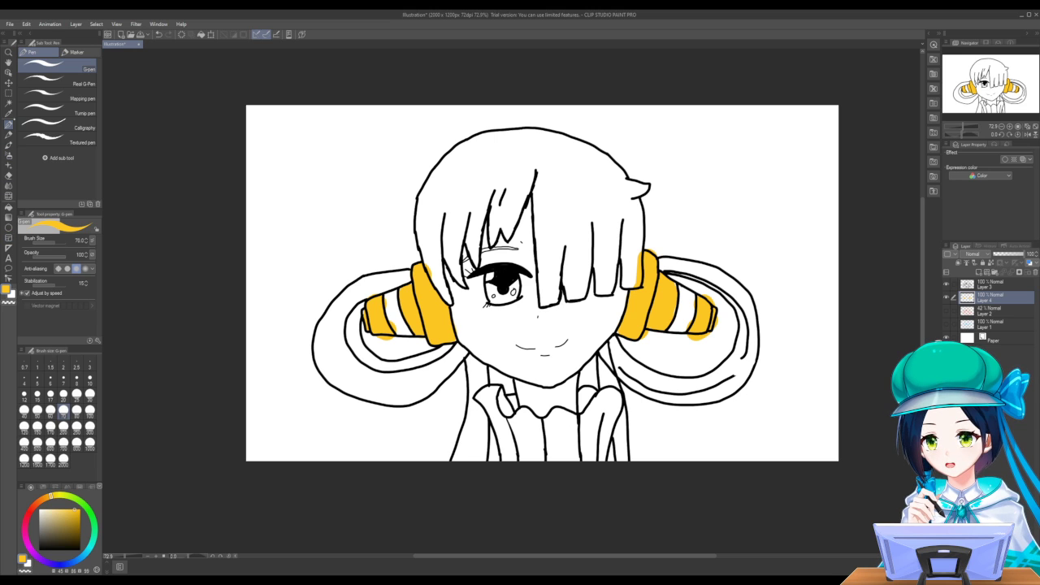
Pick the red hair colour from the reference image with the Eyedropper and return to the illustration with the G-pen
click(9, 114)
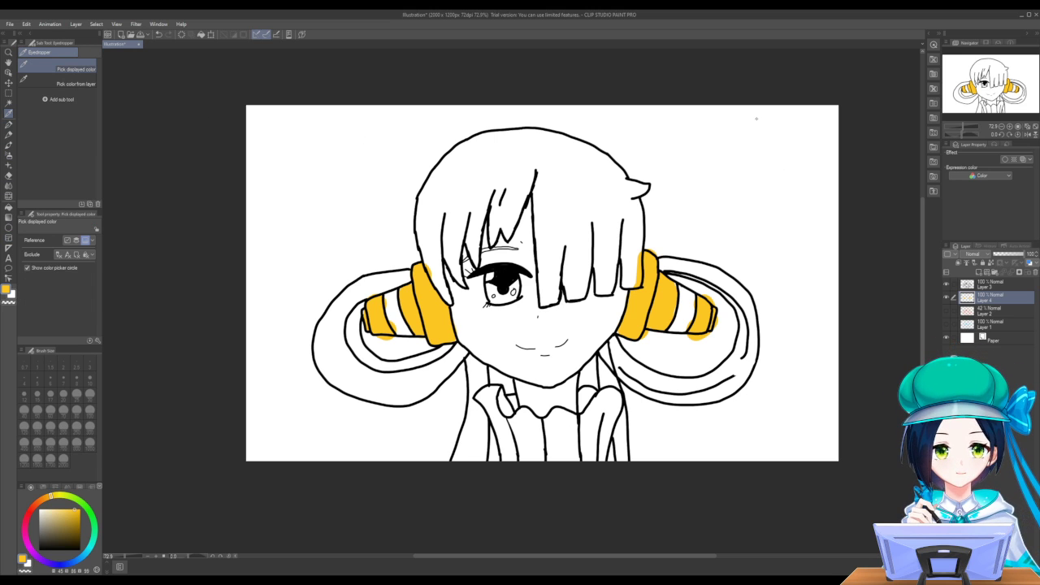
key(ctrl+Tab)
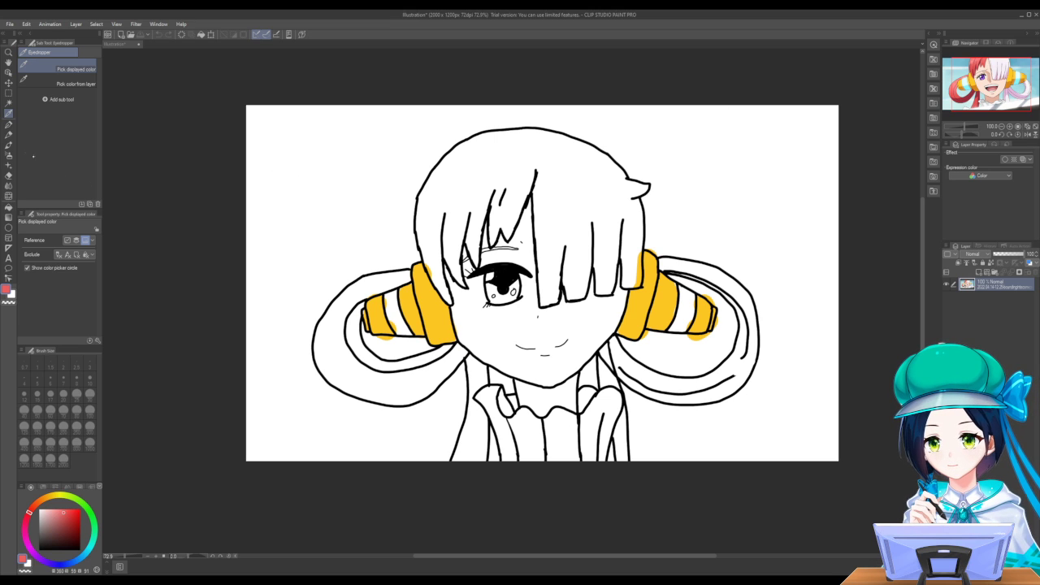
key(p)
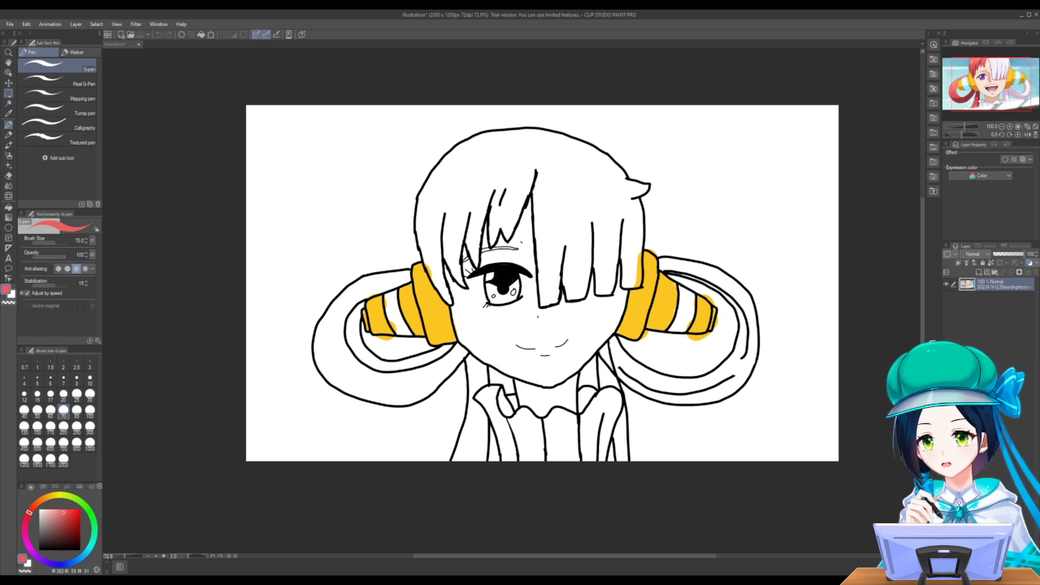
click(8, 93)
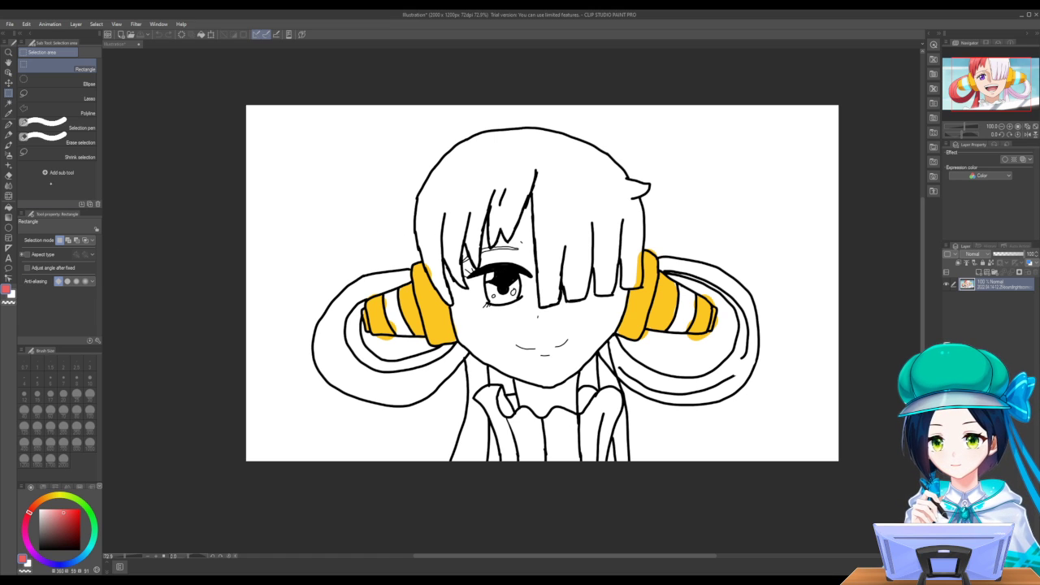
click(10, 125)
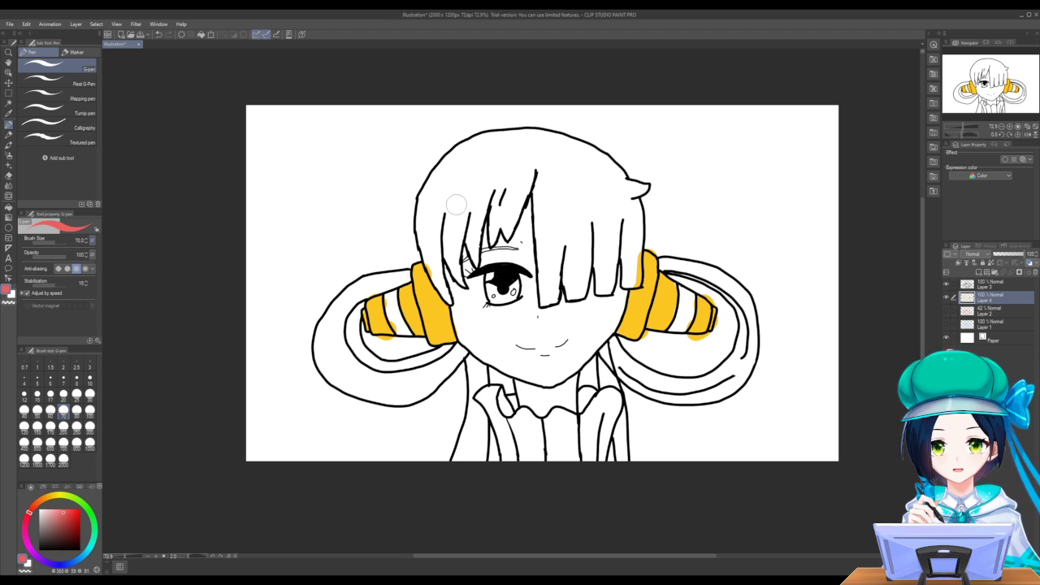
Try to paint the left side and crown of the hair red, and undo the strokes
mouse_move(439, 201)
mouse_down()
mouse_move(433, 259)
mouse_move(457, 303)
mouse_move(439, 213)
mouse_move(426, 244)
mouse_move(421, 231)
mouse_move(432, 180)
mouse_move(479, 146)
mouse_move(548, 142)
mouse_move(529, 164)
mouse_up()
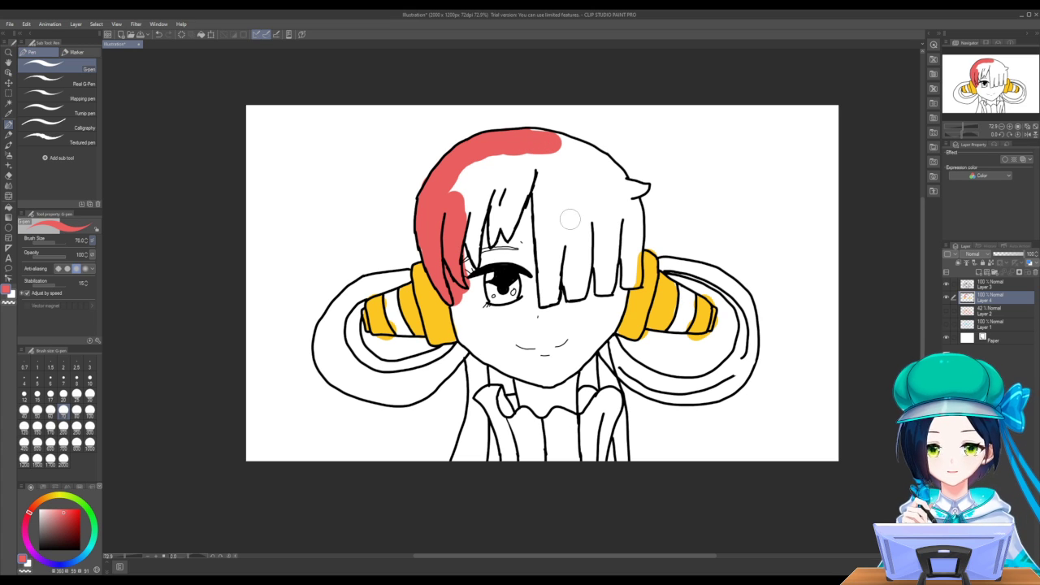
key(ctrl+z)
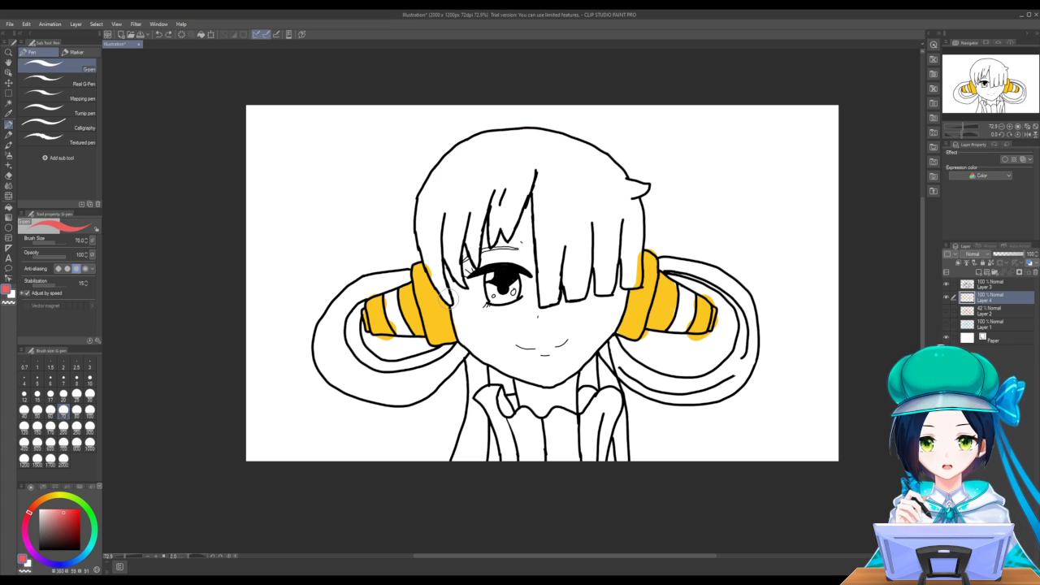
Paint the left half of the hair, including its fringe, and the left hair loop red
mouse_move(450, 303)
mouse_down()
mouse_move(425, 234)
mouse_move(431, 192)
mouse_move(466, 153)
mouse_move(525, 140)
mouse_move(509, 232)
mouse_move(506, 202)
mouse_move(496, 238)
mouse_move(506, 151)
mouse_move(475, 192)
mouse_move(486, 148)
mouse_move(469, 149)
mouse_move(430, 196)
mouse_move(456, 265)
mouse_move(450, 190)
mouse_move(455, 229)
mouse_move(466, 206)
mouse_move(475, 248)
mouse_move(476, 204)
mouse_move(480, 223)
mouse_move(516, 162)
mouse_move(505, 208)
mouse_up()
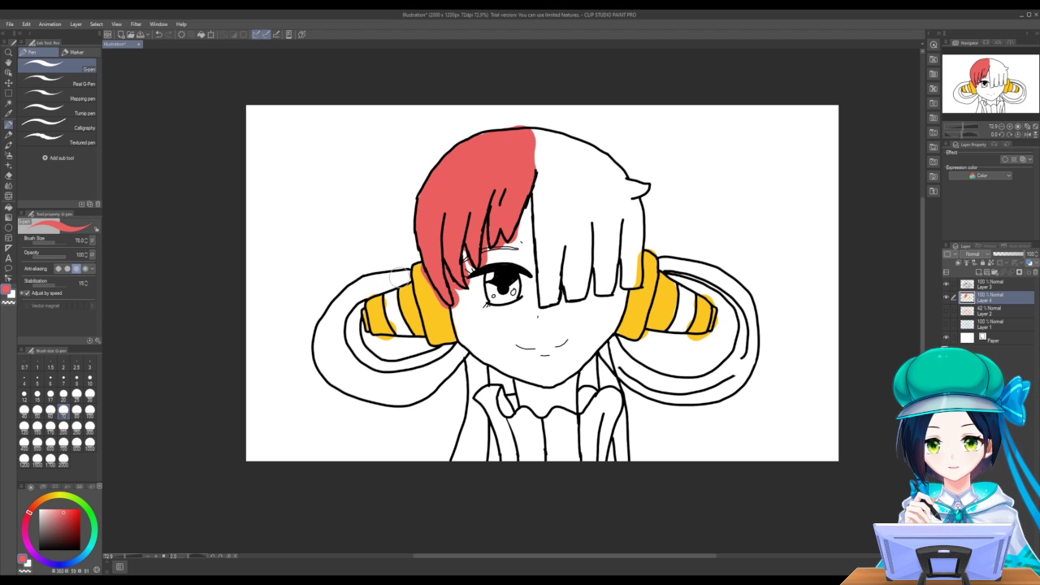
mouse_move(399, 277)
mouse_down()
mouse_move(354, 290)
mouse_move(334, 319)
mouse_move(322, 358)
mouse_move(345, 380)
mouse_move(416, 394)
mouse_move(389, 389)
mouse_move(456, 354)
mouse_move(398, 377)
mouse_move(374, 373)
mouse_move(352, 338)
mouse_move(354, 304)
mouse_move(339, 339)
mouse_move(354, 362)
mouse_move(337, 379)
mouse_move(446, 385)
mouse_up()
mouse_move(392, 309)
mouse_down()
mouse_move(373, 281)
mouse_move(396, 276)
mouse_up()
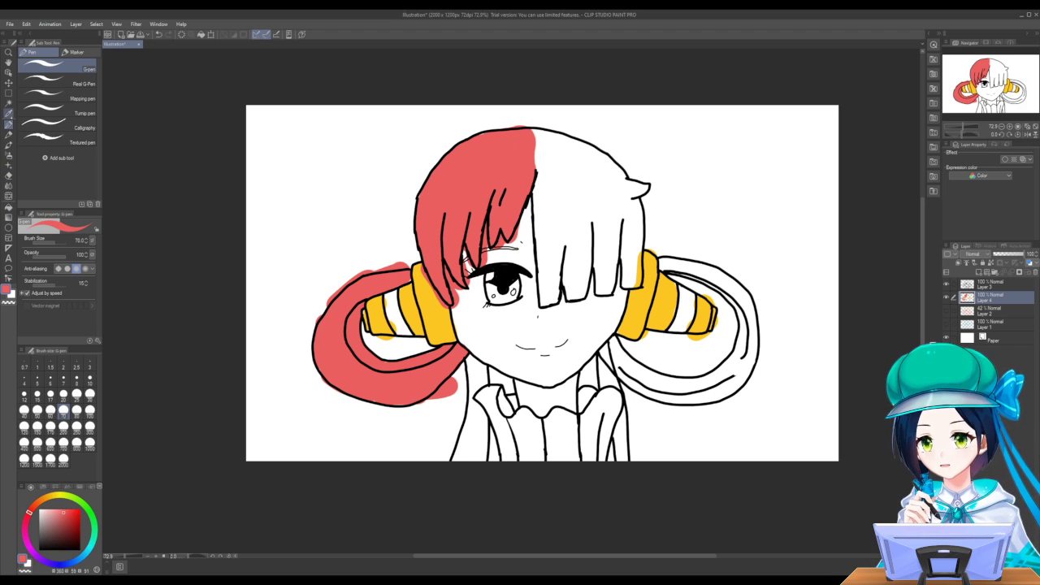
Pick the pale lavender hair colour from the reference image with the Eyedropper
click(8, 114)
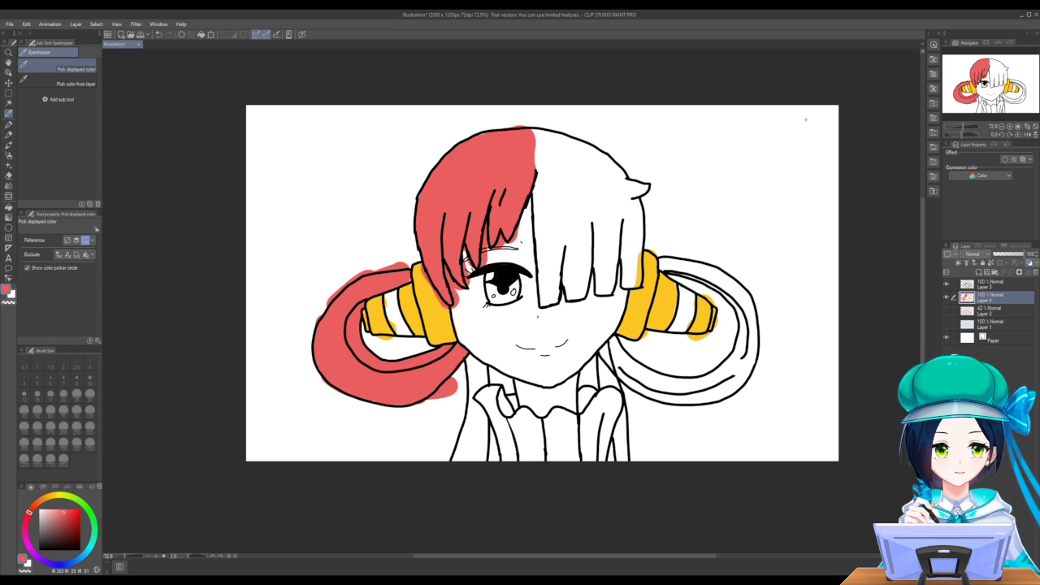
key(ctrl+Tab)
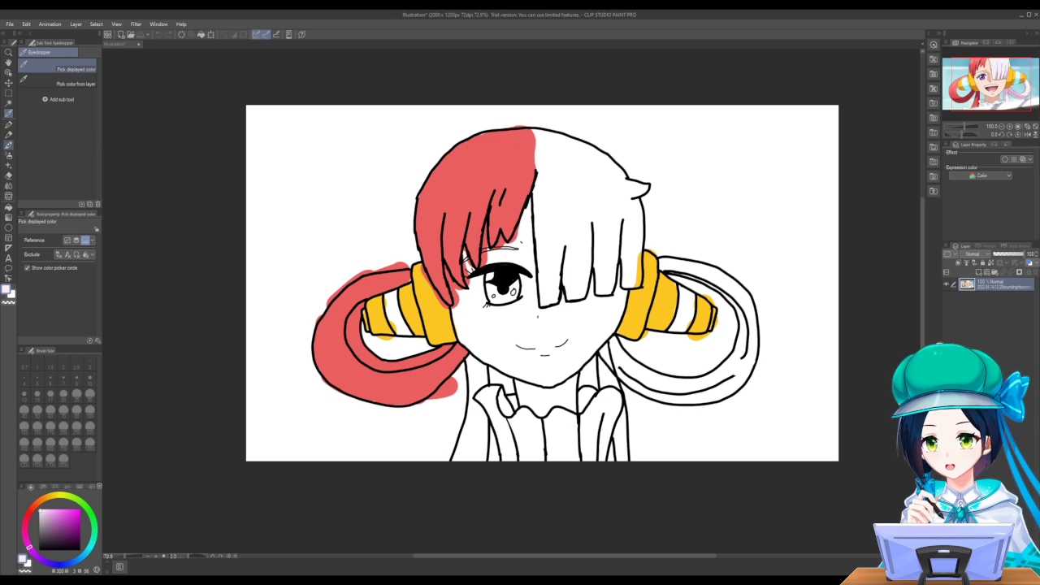
Paint the right half of the hair, including its fringe, pale lavender with the G-pen
click(9, 124)
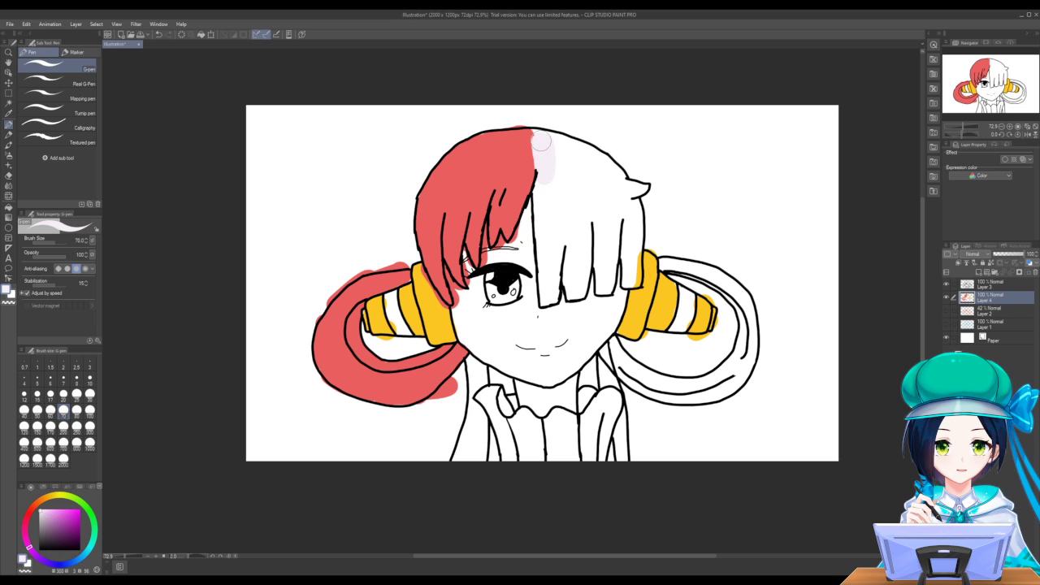
mouse_move(543, 152)
mouse_down()
mouse_move(546, 287)
mouse_move(562, 232)
mouse_move(574, 289)
mouse_move(588, 254)
mouse_move(597, 252)
mouse_move(607, 281)
mouse_move(618, 221)
mouse_move(632, 277)
mouse_move(625, 192)
mouse_move(639, 190)
mouse_move(613, 187)
mouse_move(621, 180)
mouse_move(542, 139)
mouse_move(556, 146)
mouse_move(566, 241)
mouse_move(606, 232)
mouse_move(622, 186)
mouse_up()
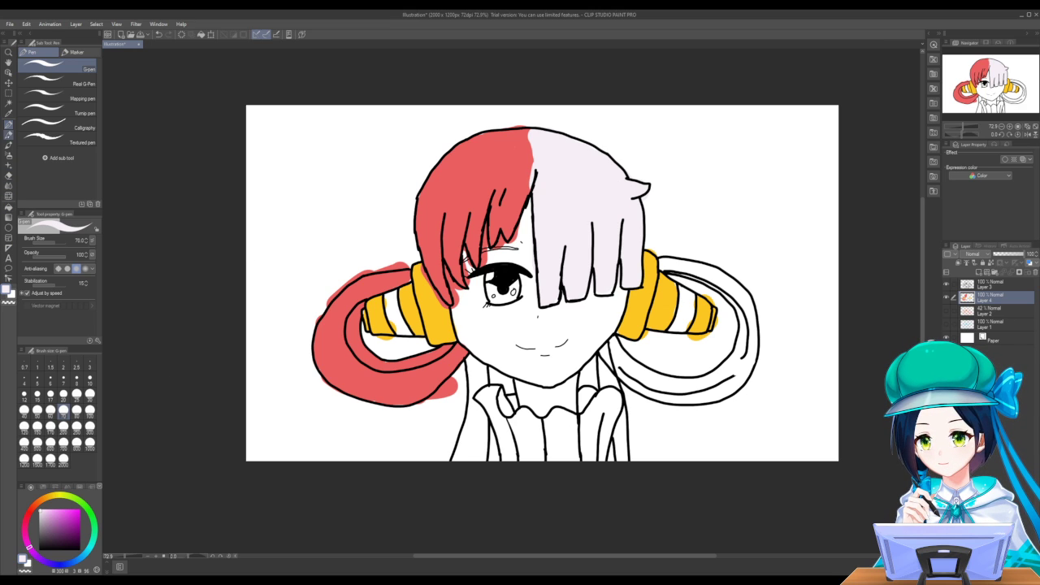
Sample the red from the painted hair, hide Layer 4 and make the line-art Layer 3 active
click(8, 113)
click(455, 201)
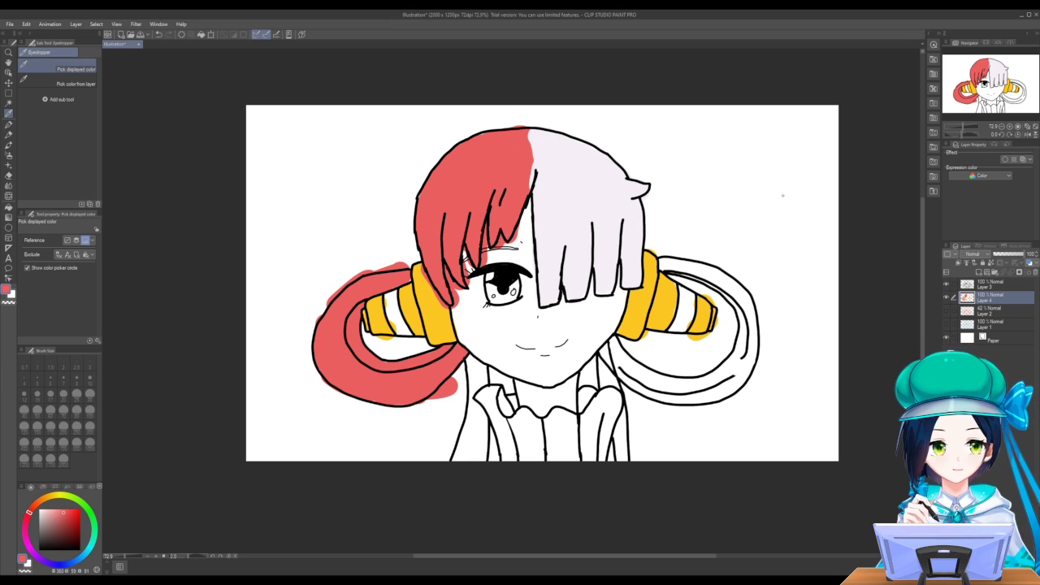
click(945, 297)
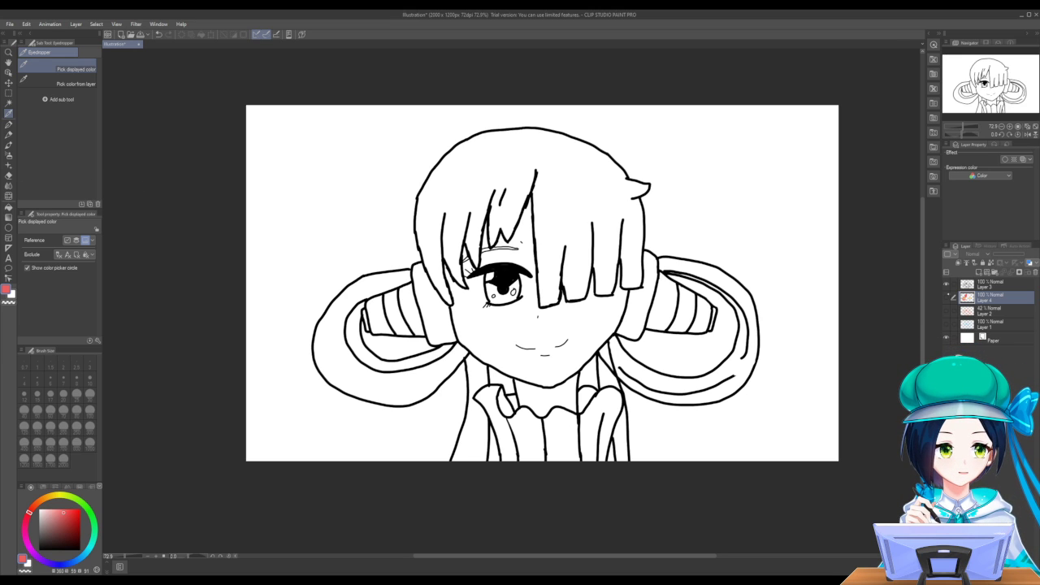
click(999, 284)
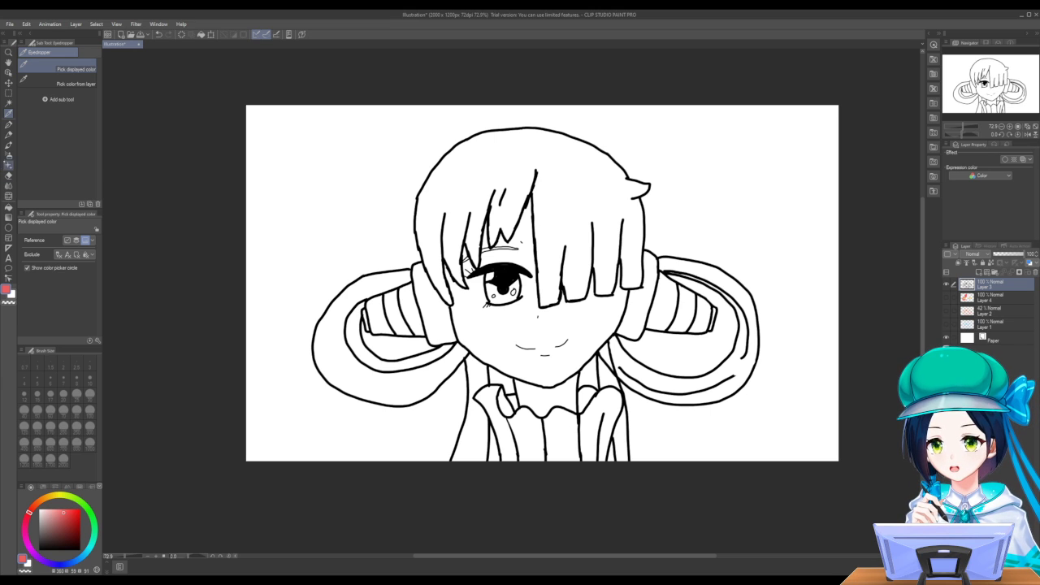
Close the hair parting at the crown with a short red G-pen stroke and fill the left half of the hair red
click(9, 125)
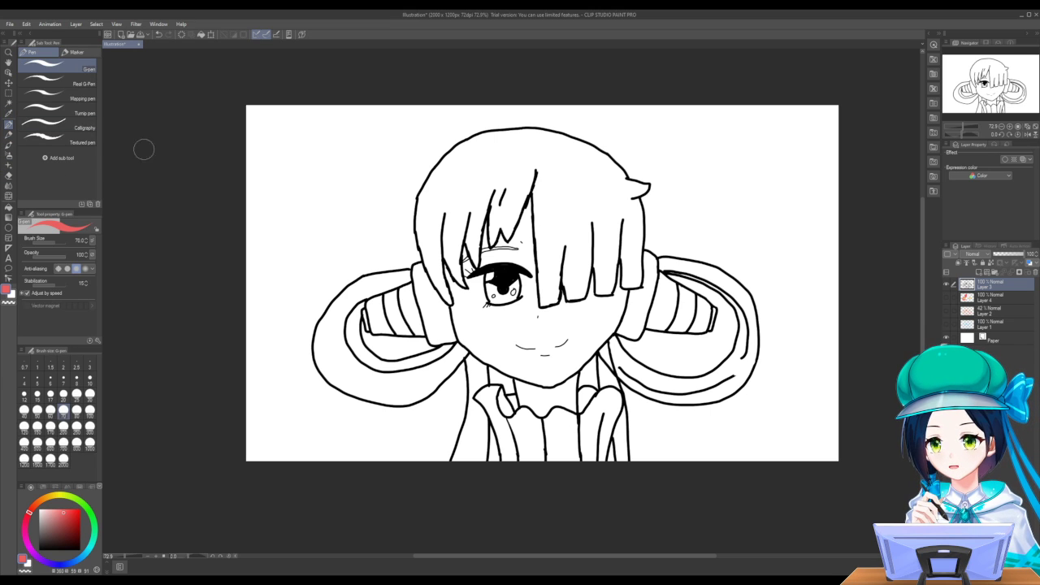
click(525, 165)
mouse_move(525, 165)
mouse_down()
mouse_move(525, 139)
mouse_move(526, 150)
mouse_up()
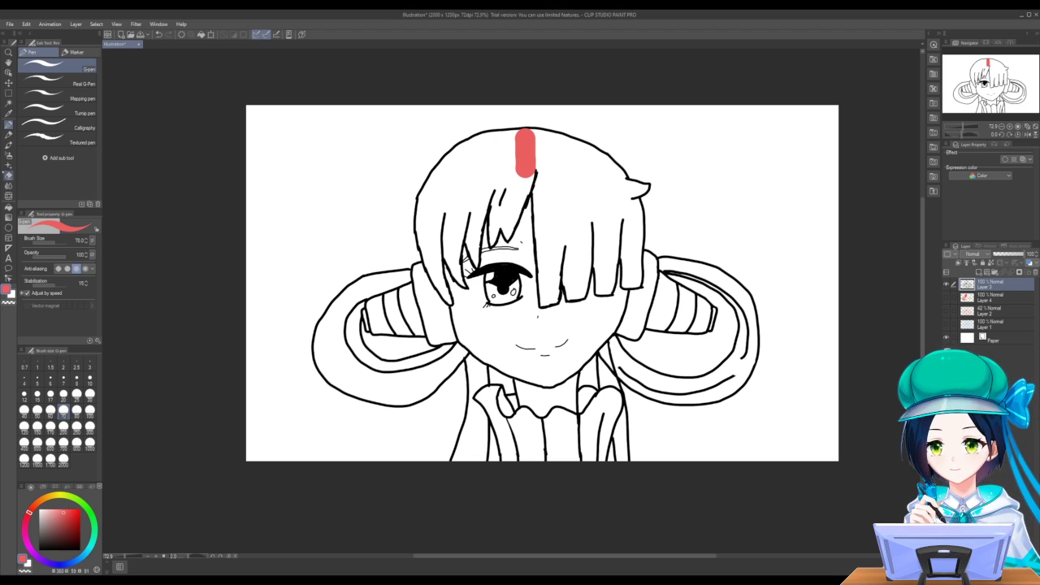
click(8, 207)
click(480, 177)
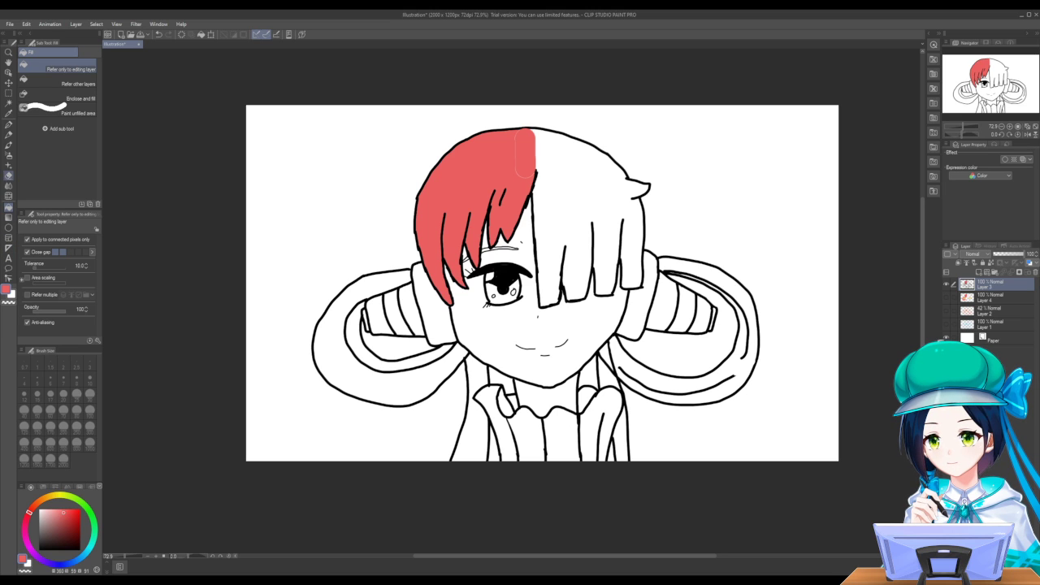
Pick the pale lavender from the reference image and fill the right half of the hair and the right hair loop
click(8, 113)
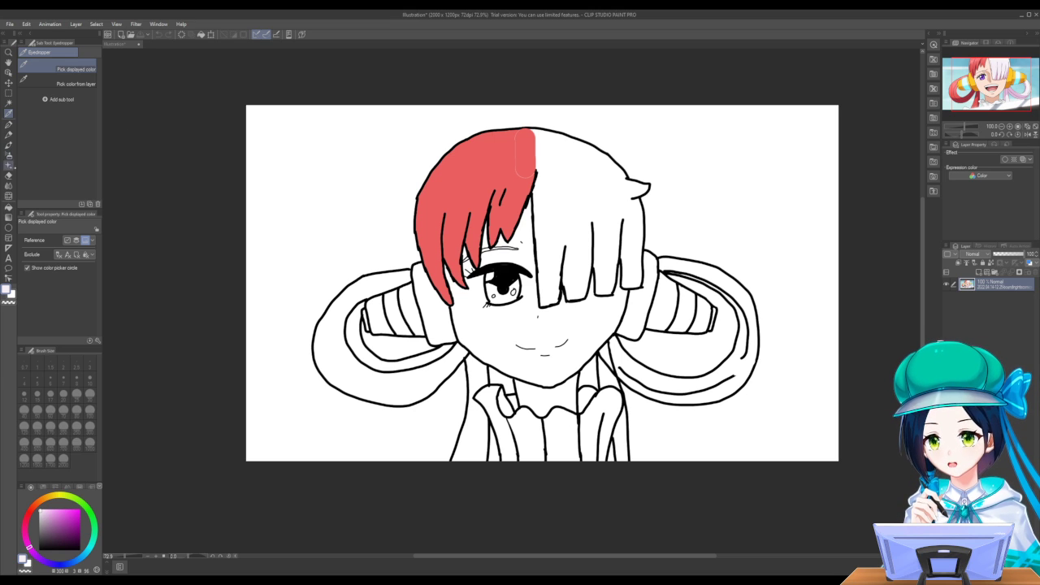
click(8, 208)
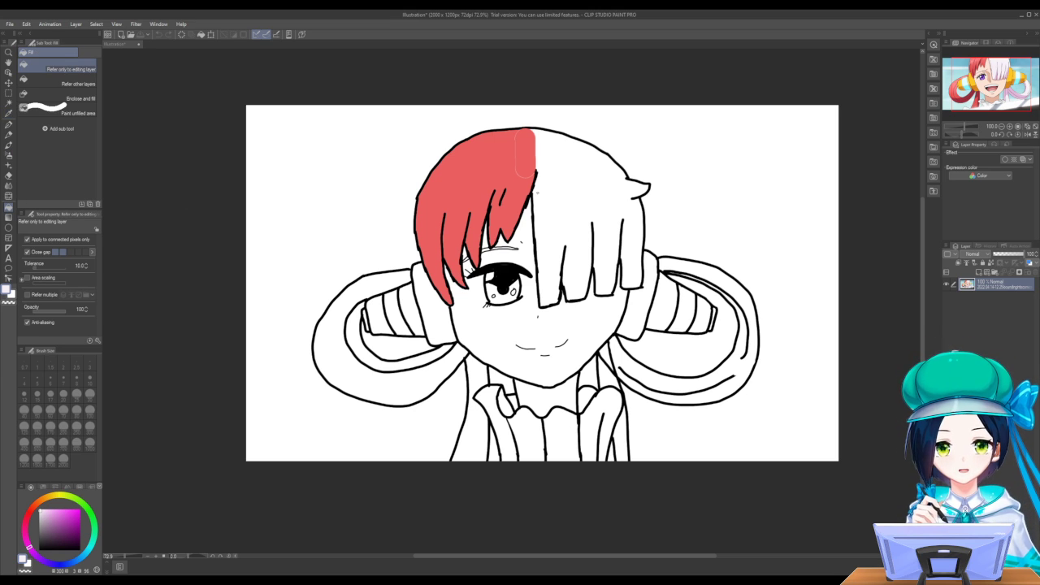
click(559, 201)
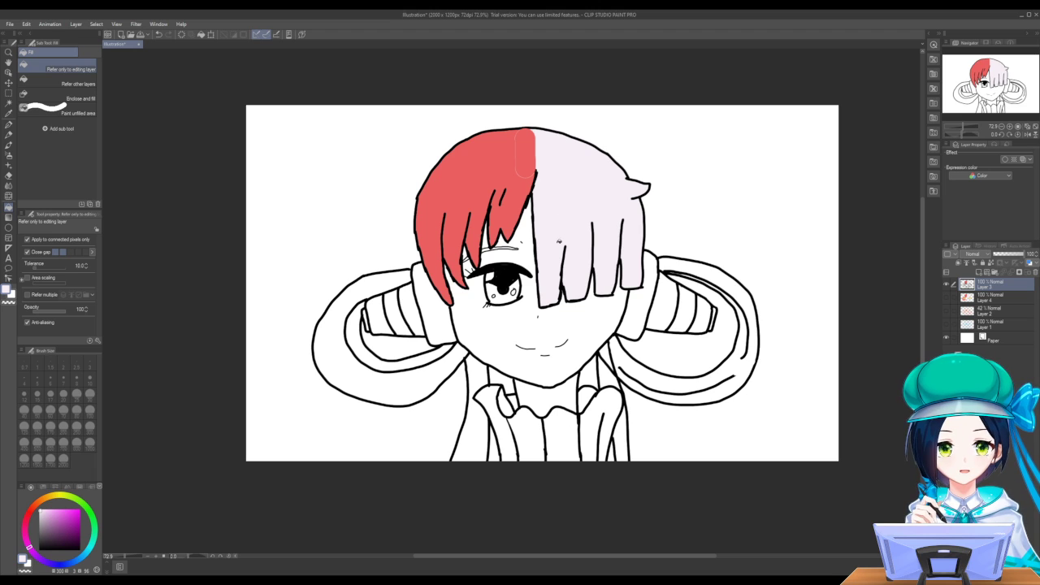
click(700, 267)
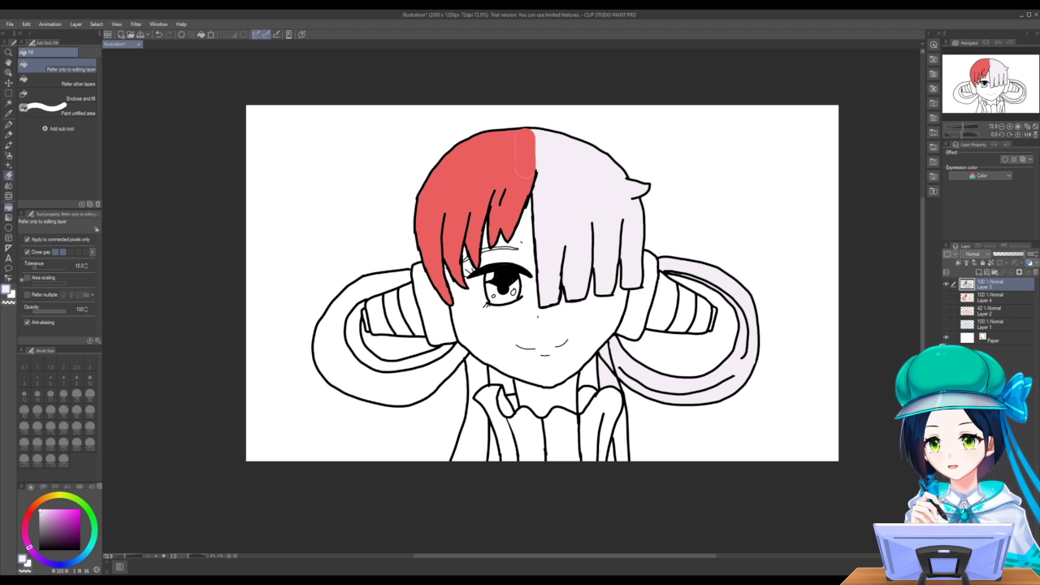
Pick the purple eye colour from the reference image and fill the iris with it
click(9, 112)
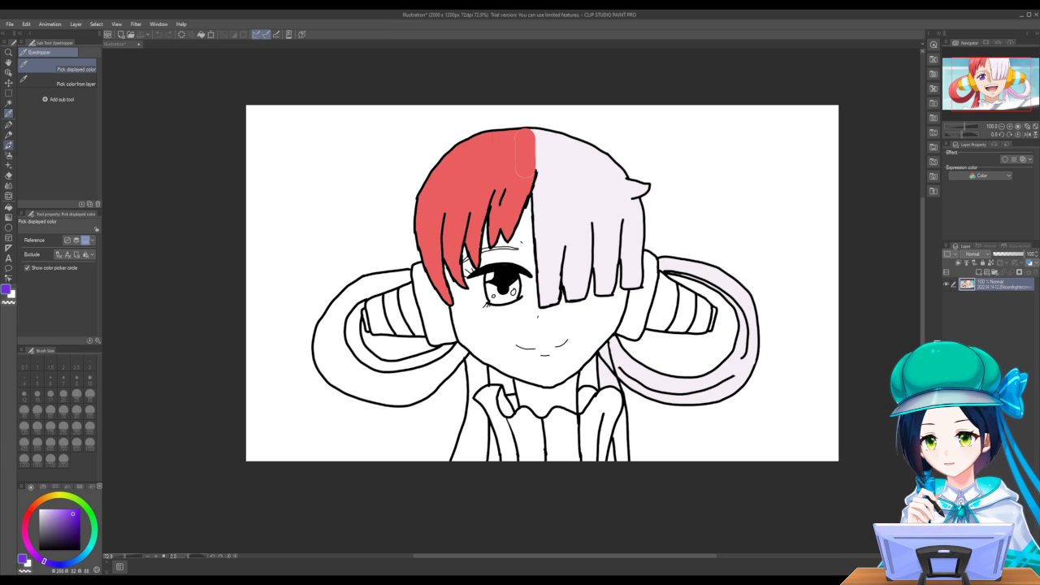
click(9, 208)
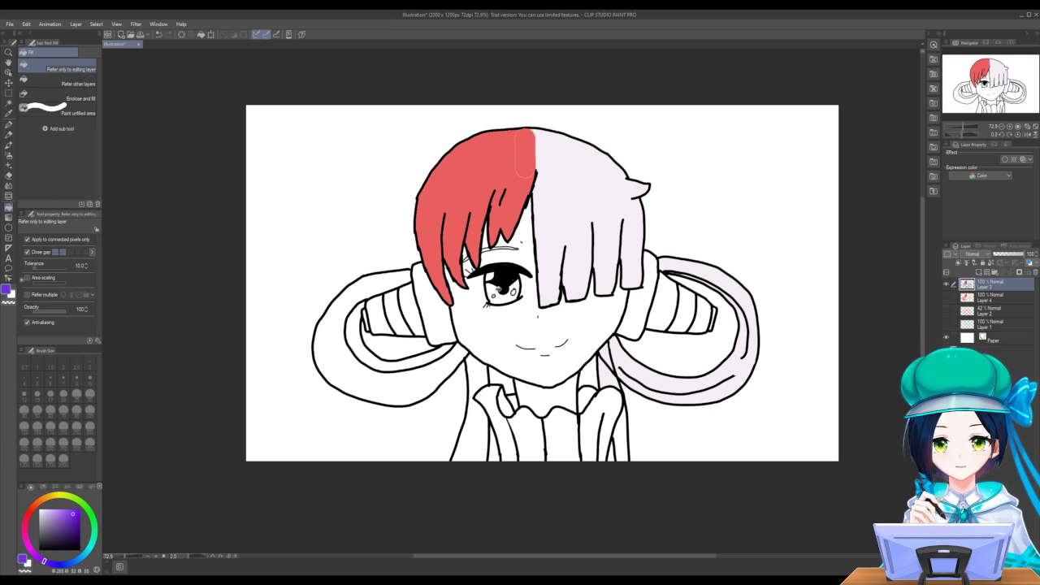
click(498, 291)
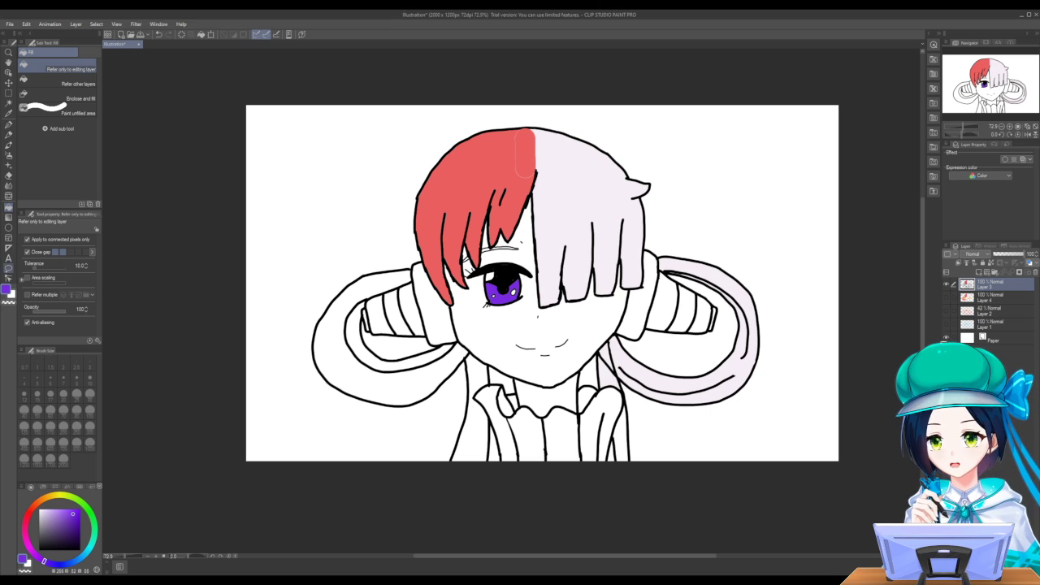
Add lighter purple highlights inside the iris with the G-pen at brush size 15
click(8, 123)
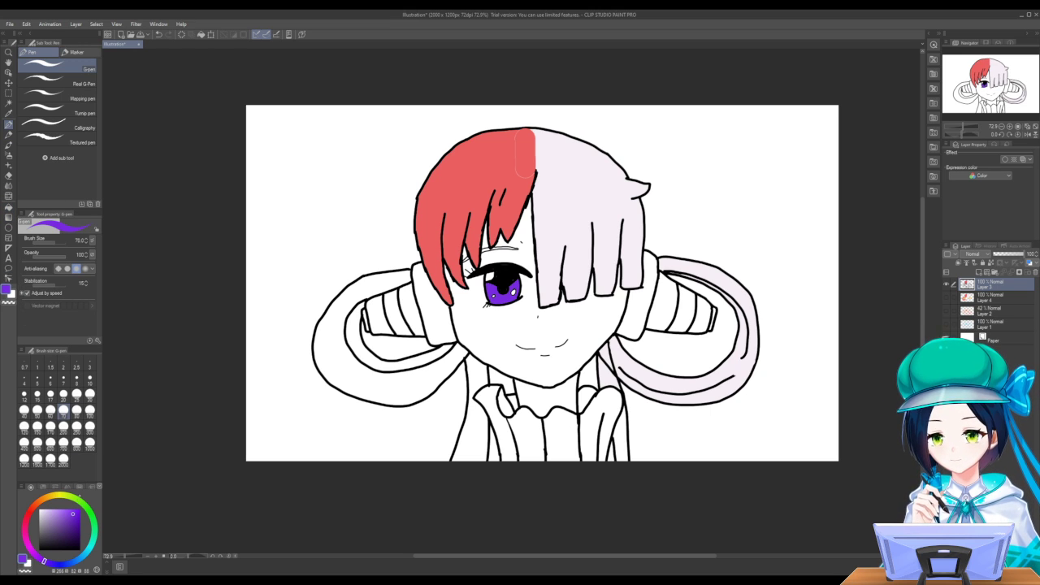
drag(63, 515, 66, 509)
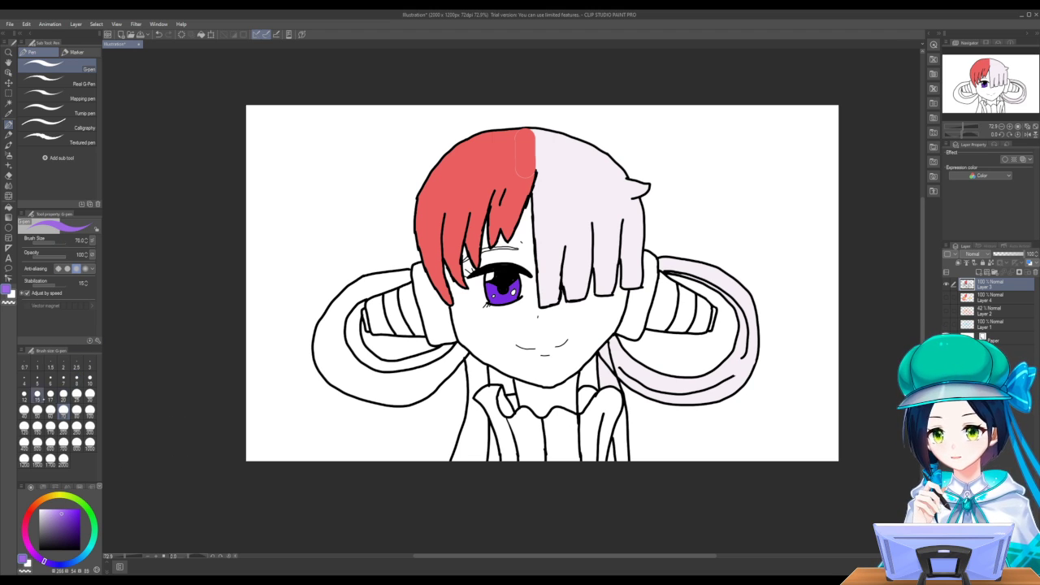
click(37, 394)
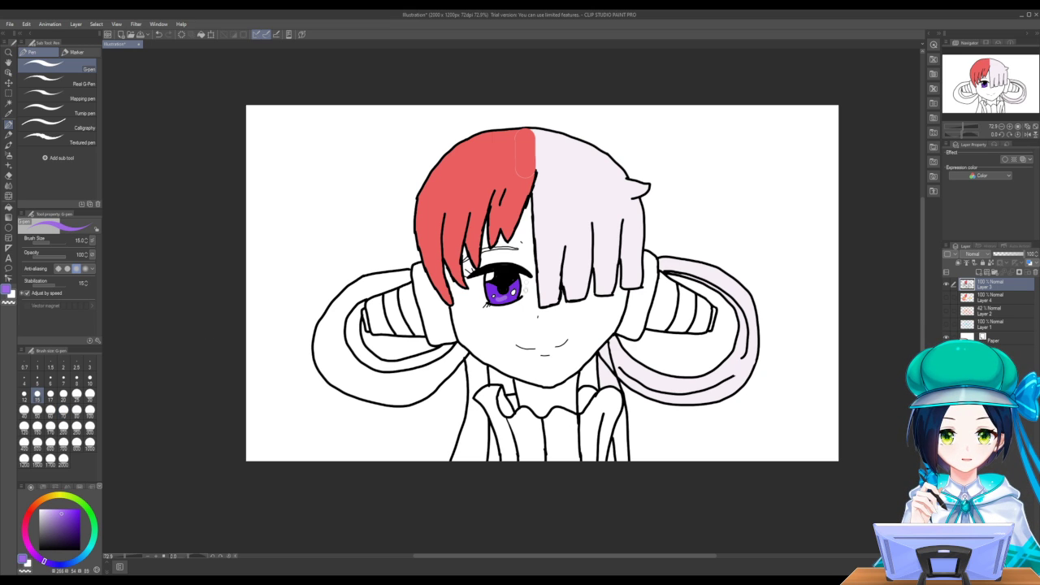
drag(501, 277, 497, 274)
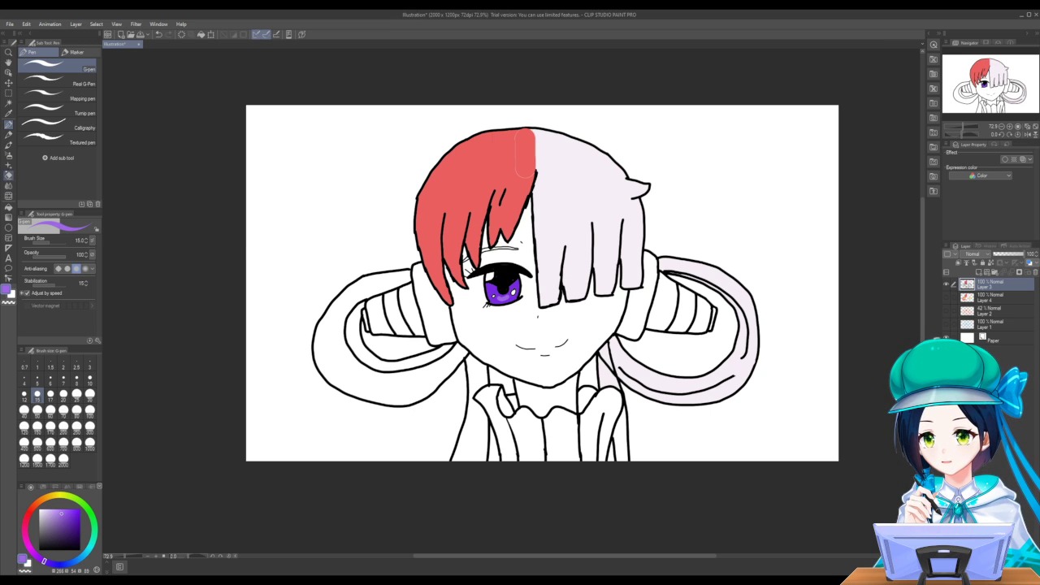
Pick the yellow headphone colour from the reference image and fill the alternating bands of the left headphone
click(8, 113)
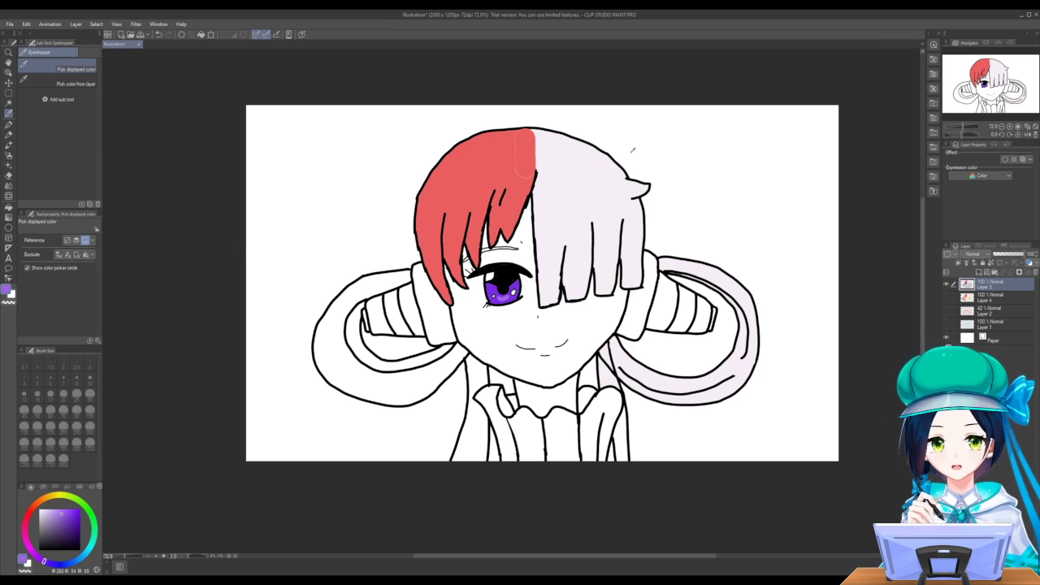
key(ctrl+Tab)
click(729, 143)
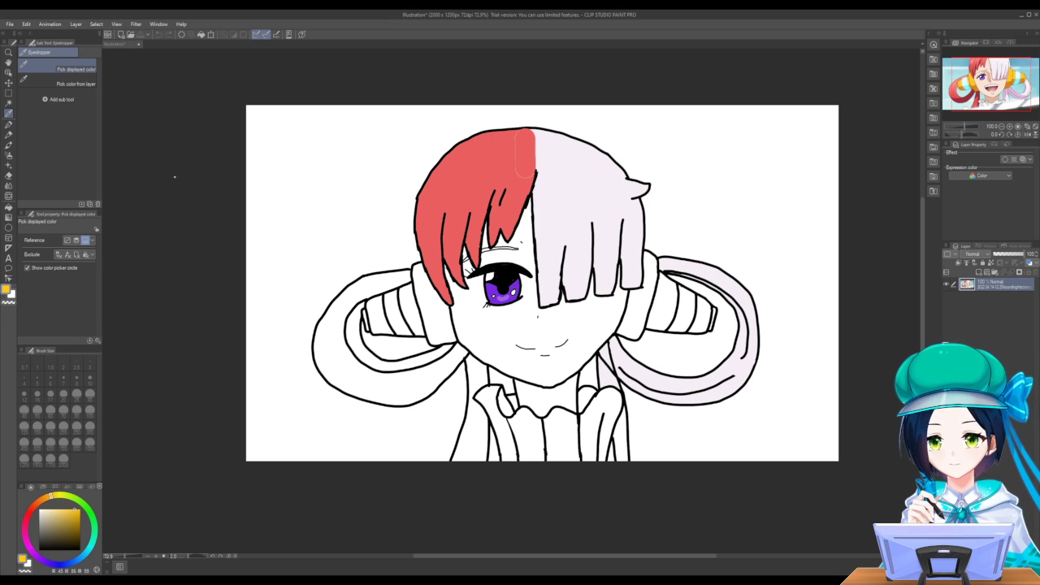
click(9, 207)
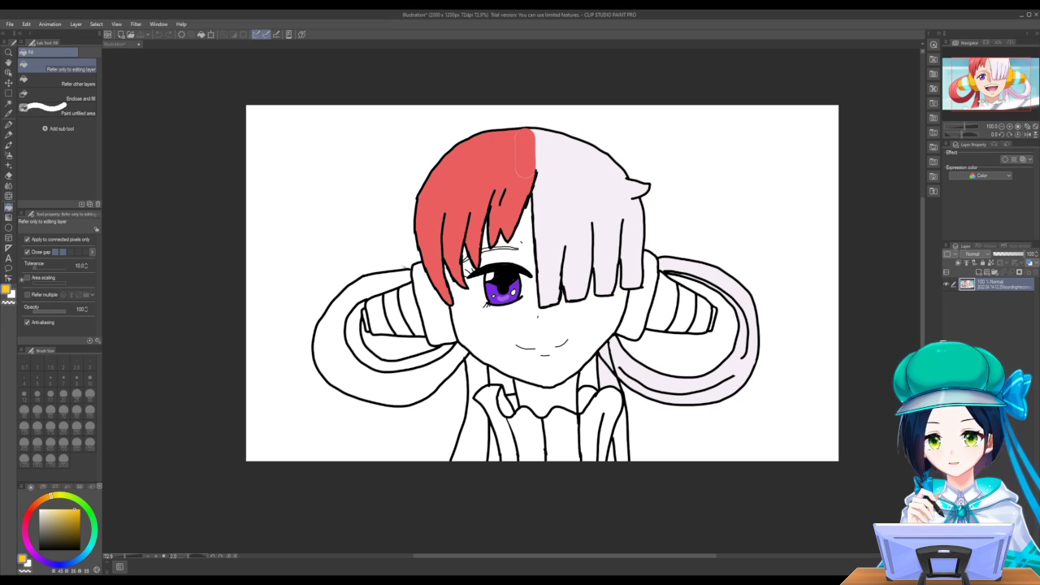
key(ctrl+Tab)
click(435, 302)
click(410, 310)
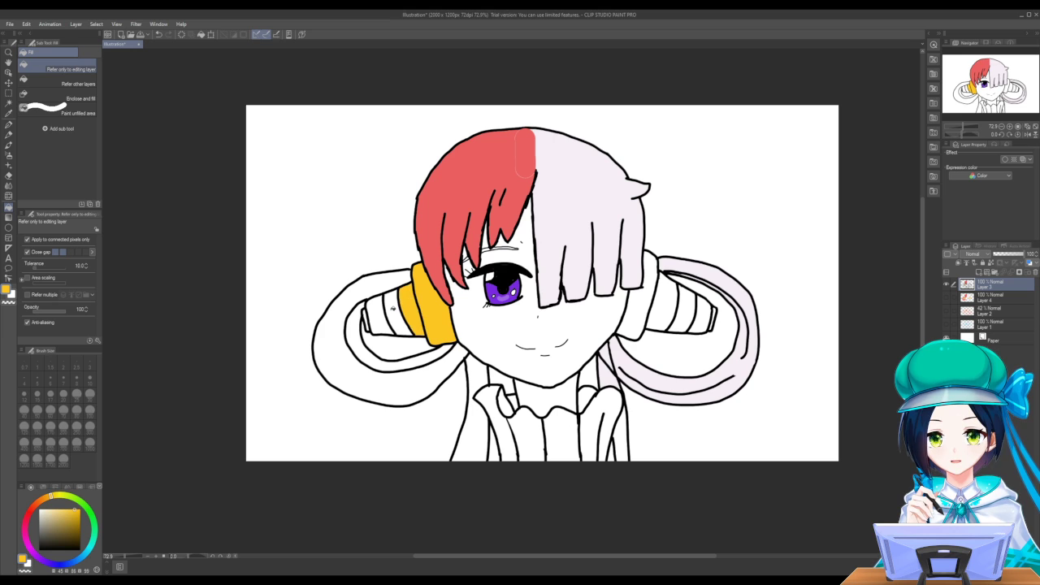
click(398, 307)
click(375, 312)
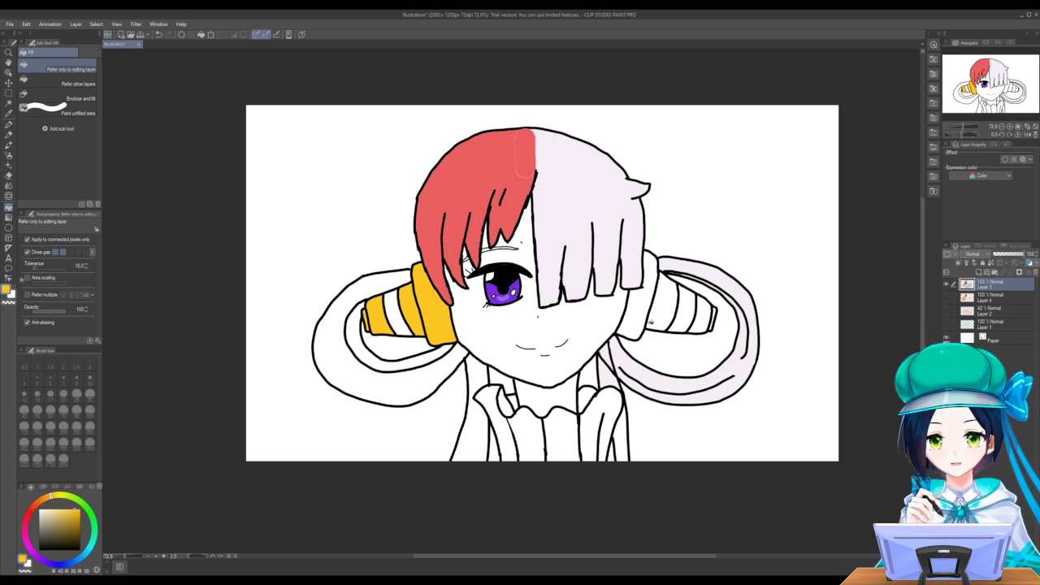
Fill the alternating bands and the end cap of the right headphone with the same yellow
click(662, 309)
click(635, 305)
click(693, 310)
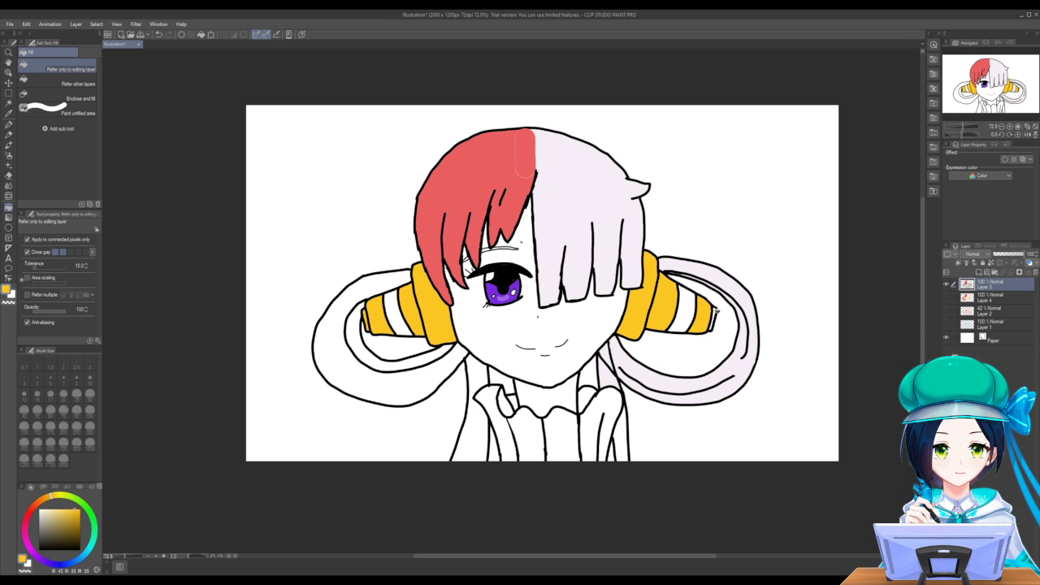
click(714, 312)
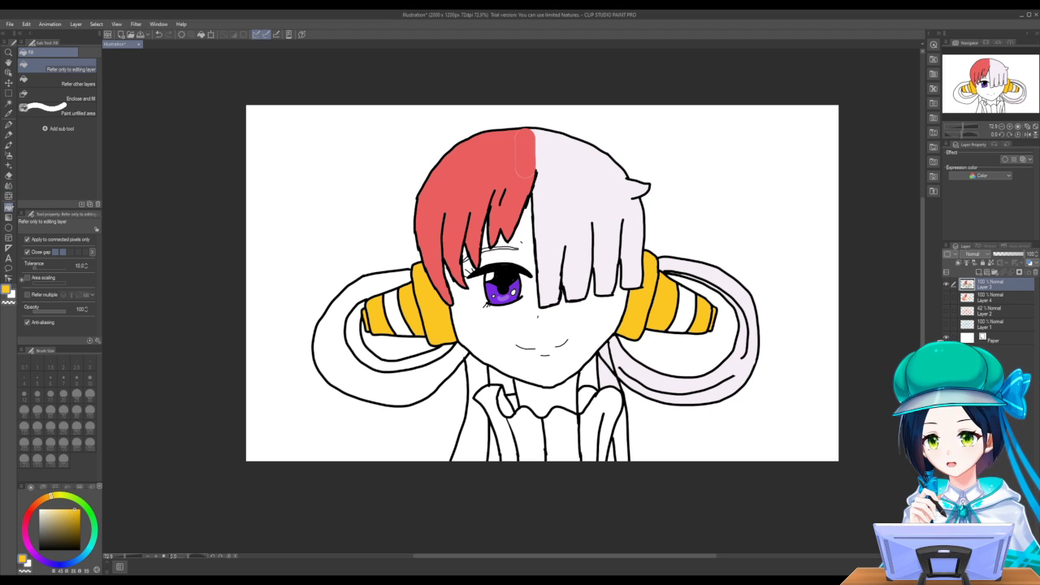
Pick the light pink-red from the reference image and fill the left hair loop with it
click(9, 114)
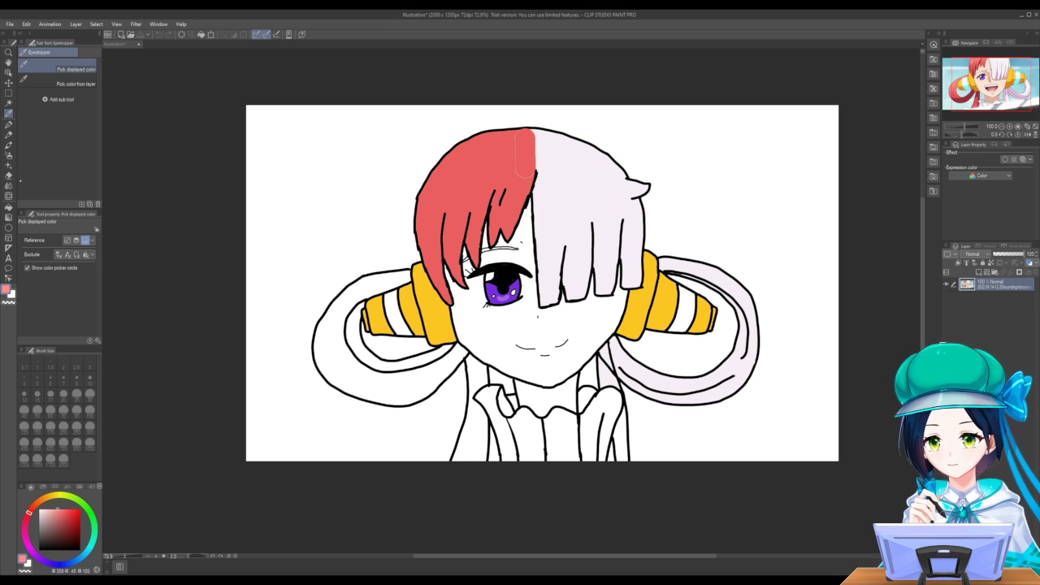
click(9, 207)
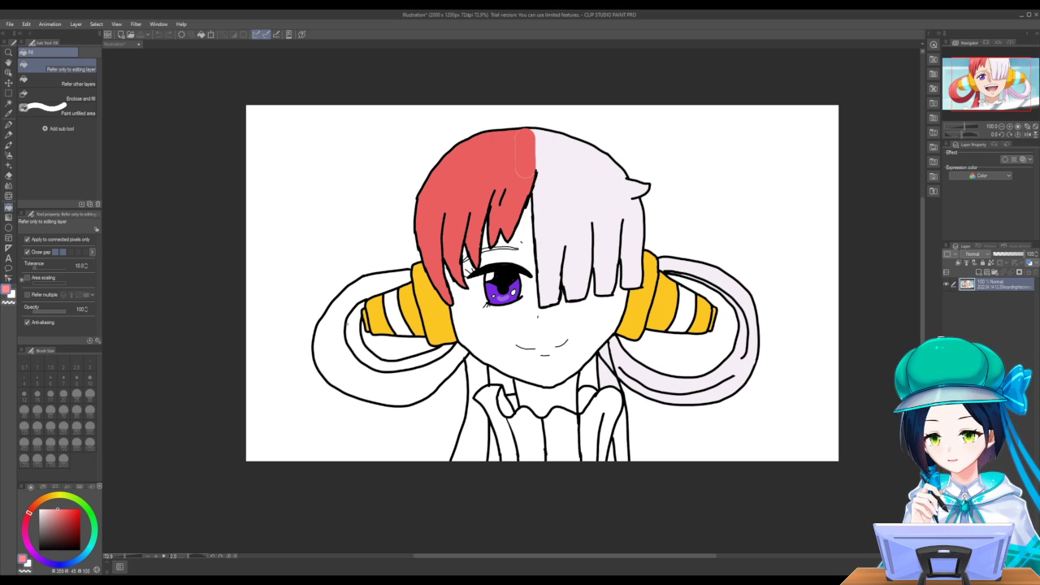
click(343, 310)
click(353, 318)
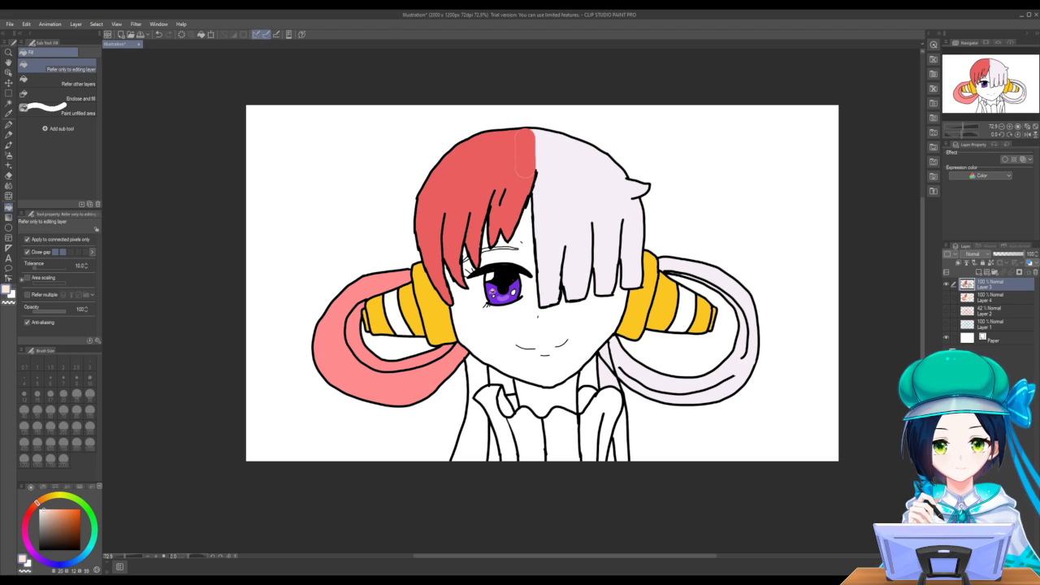
Fill the face and neck with the pale skin colour, undoing the accidental fill of the line art
click(485, 316)
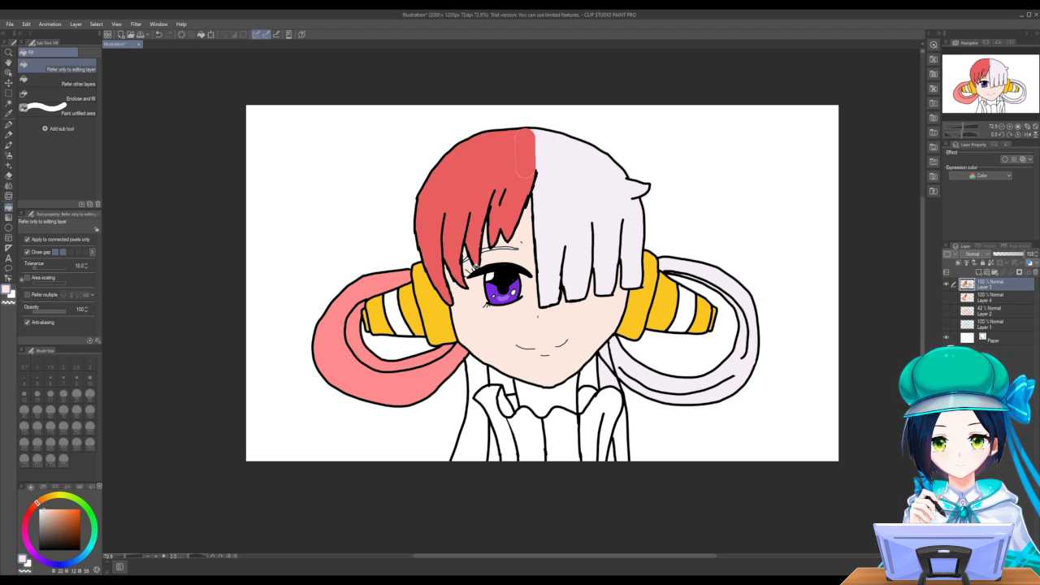
key(ctrl+z)
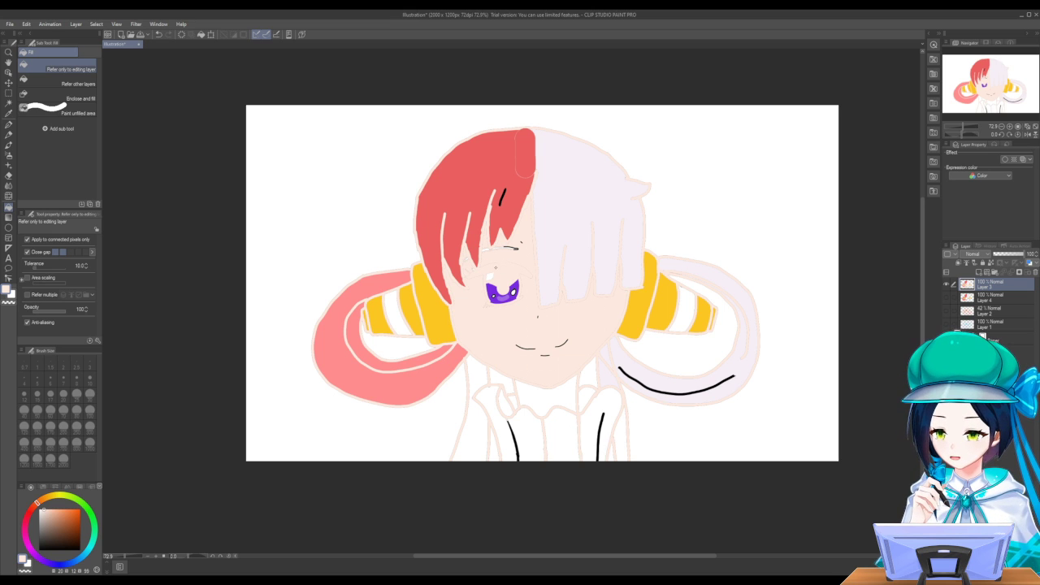
key(ctrl+y)
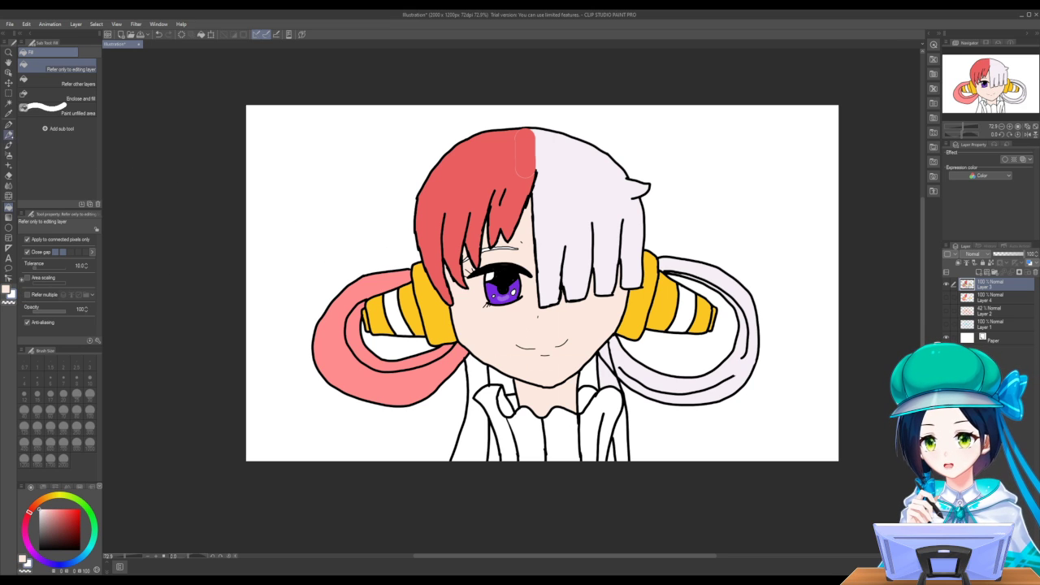
Sample softer pink-red shades from the reference image and fill the left hair loop and the strand beneath it
click(8, 123)
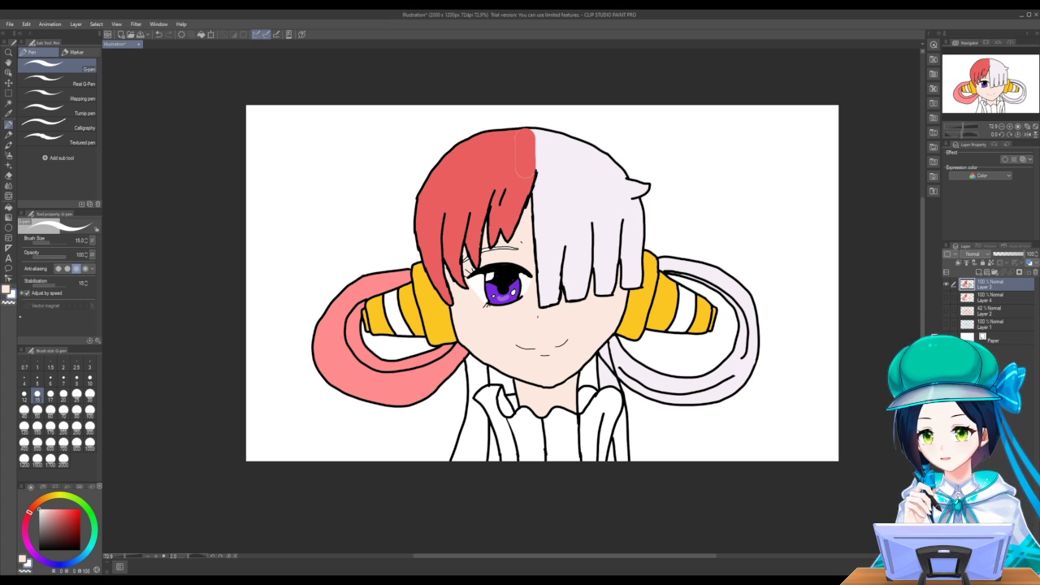
alt+click(497, 335)
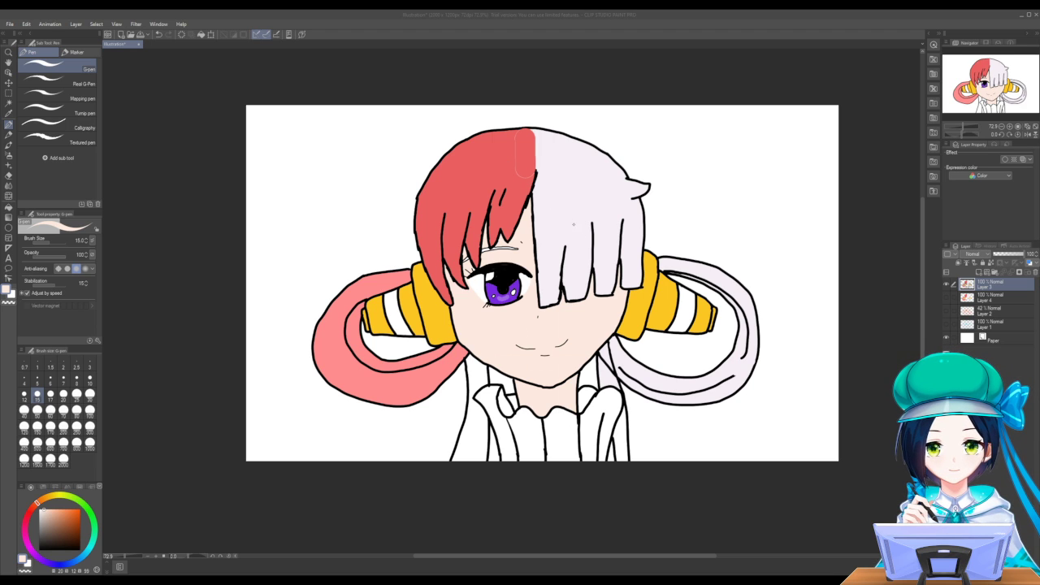
alt+click(525, 217)
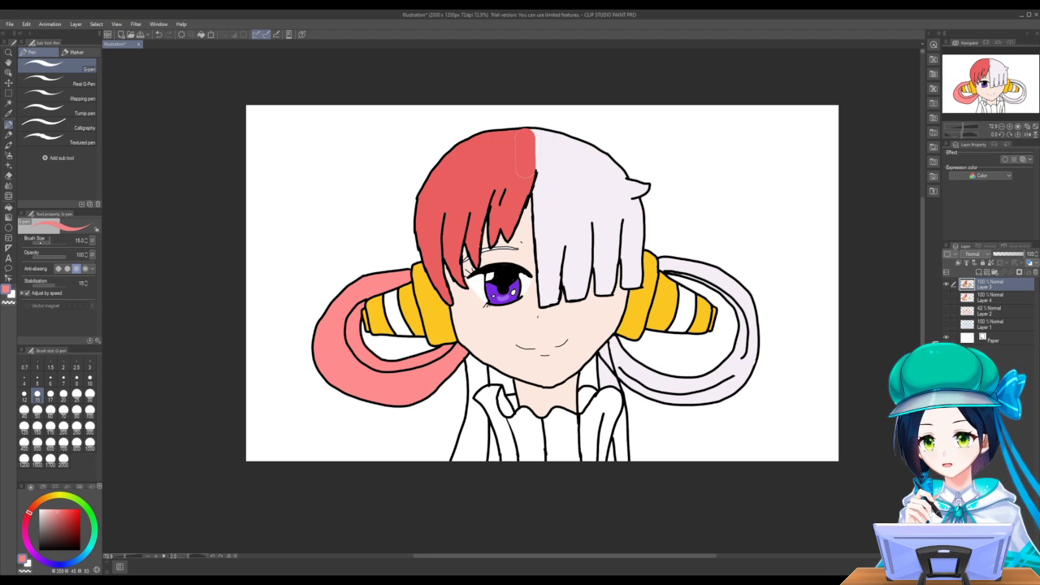
click(8, 208)
click(367, 286)
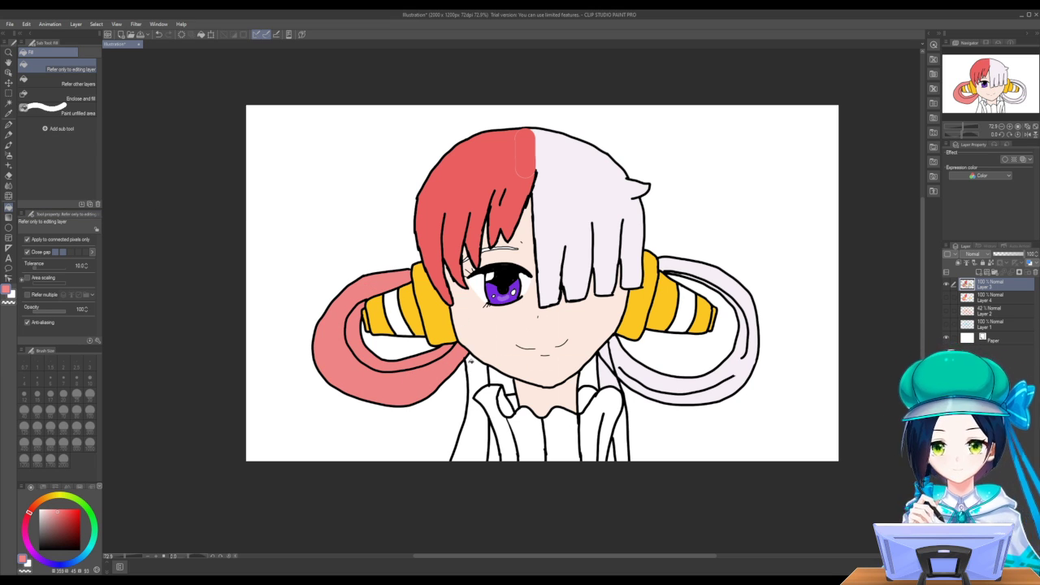
click(472, 366)
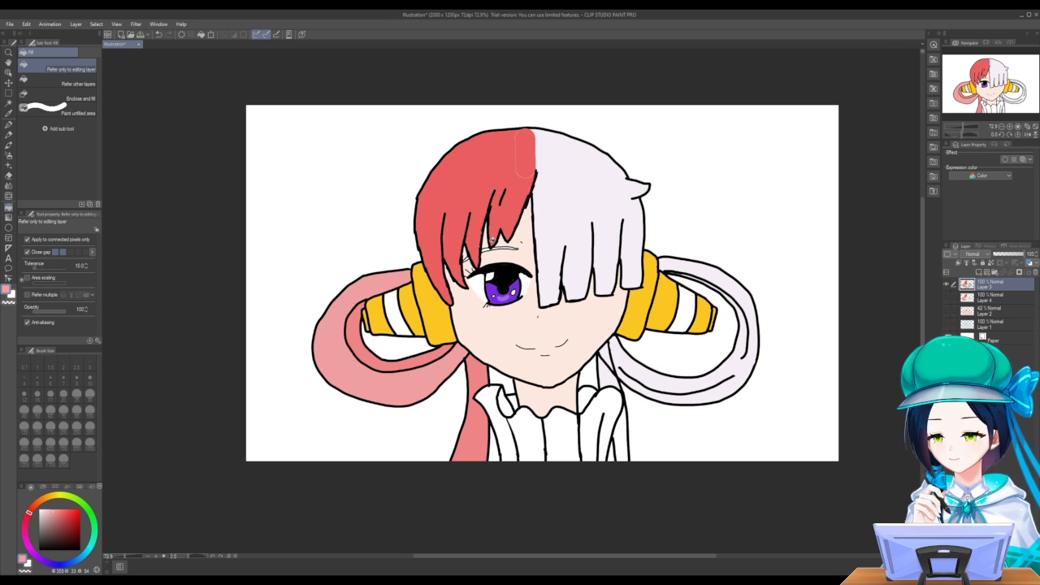
click(483, 243)
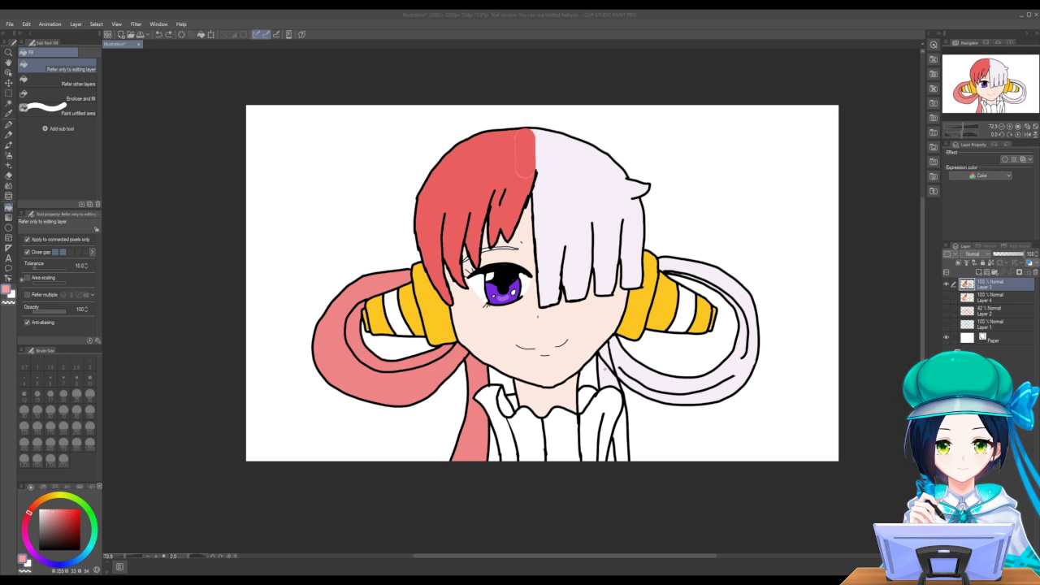
Sample the pale lavender hair colour and fill the hair strand beneath the right loop with it
alt+click(616, 248)
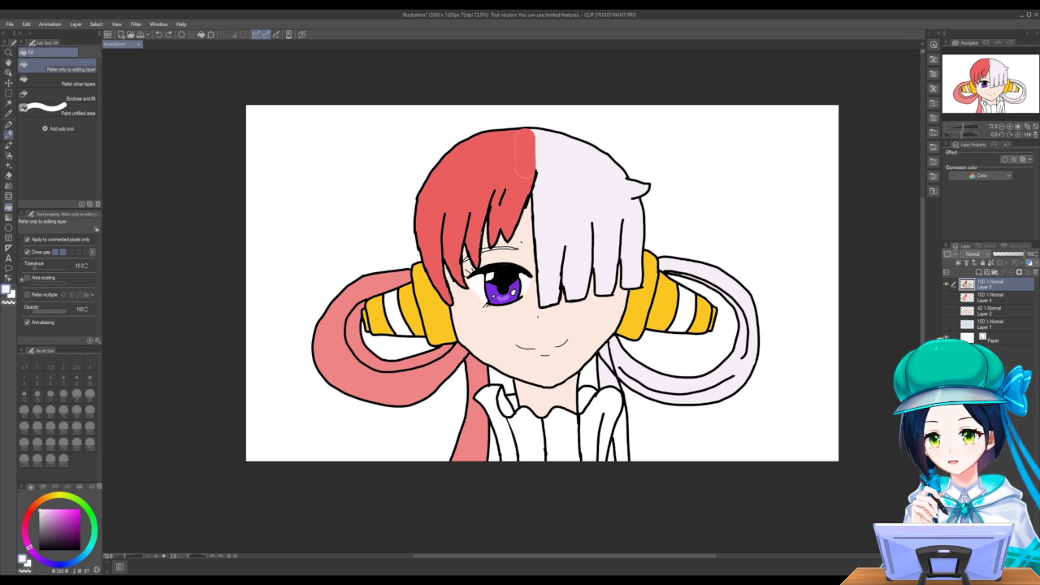
click(9, 135)
click(9, 124)
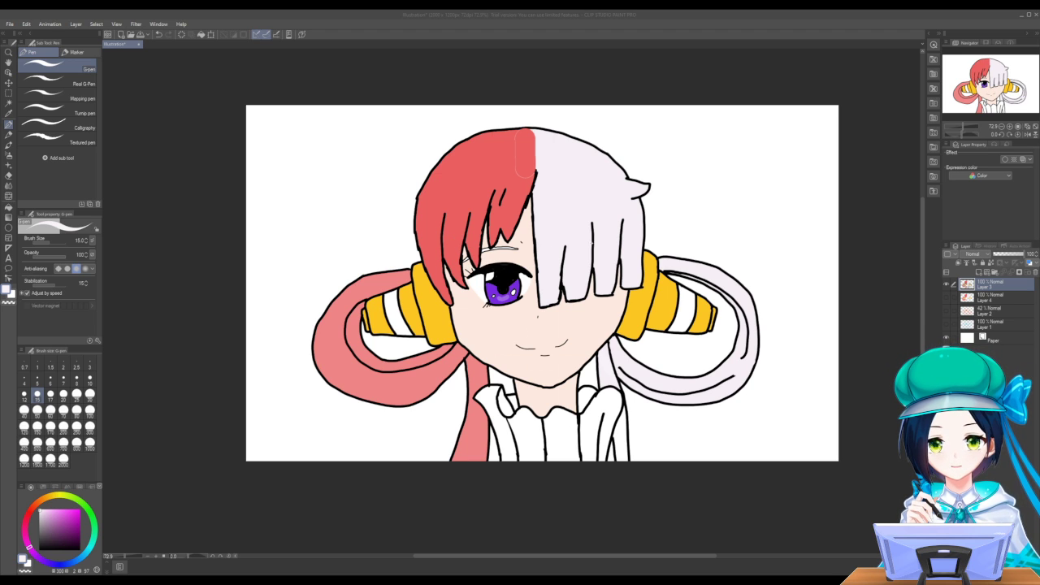
Pick a stronger red and refill the left hair loop and the strand beneath it
key(x)
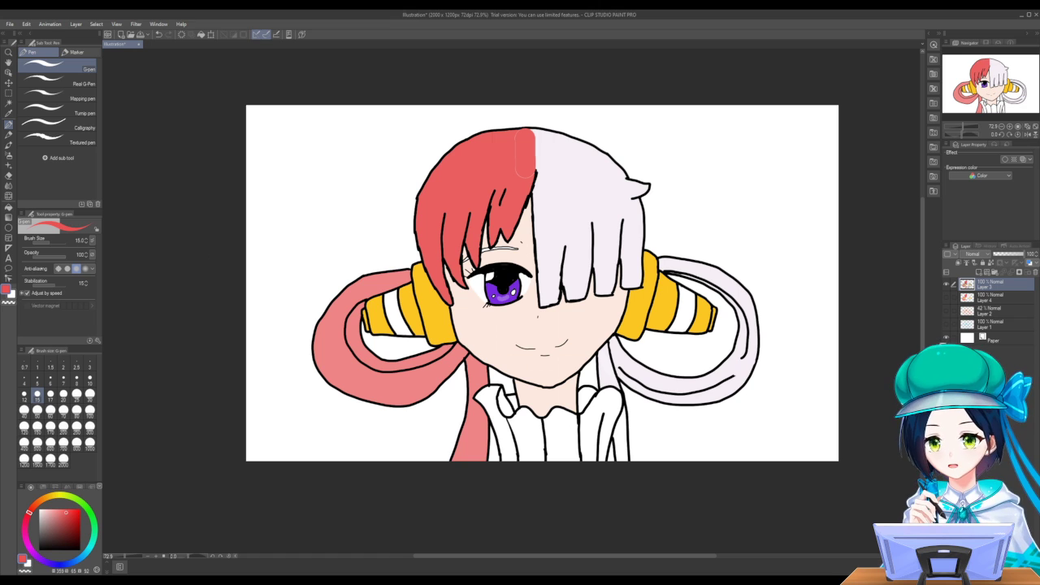
click(8, 207)
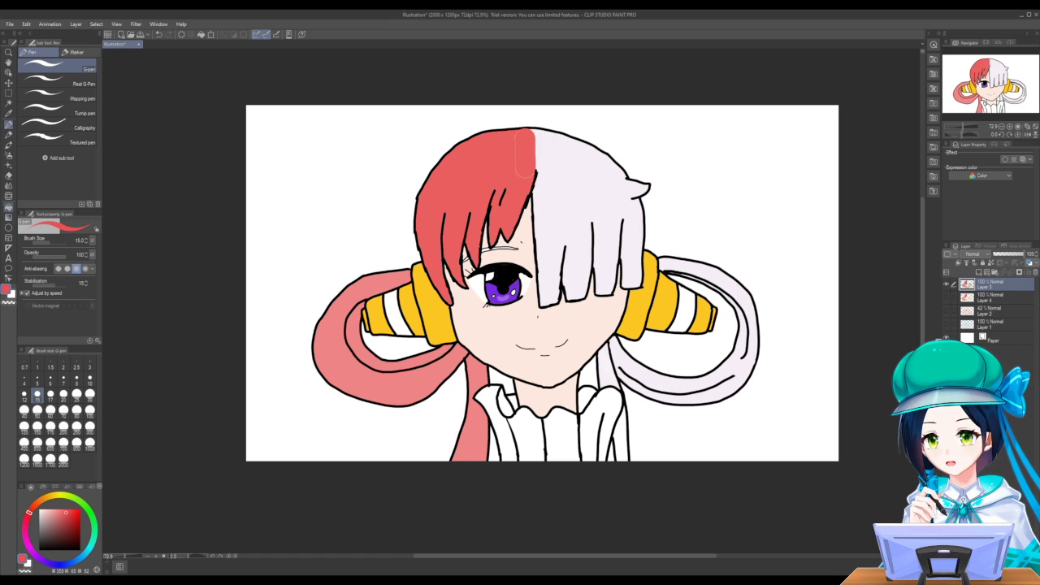
click(338, 303)
click(366, 318)
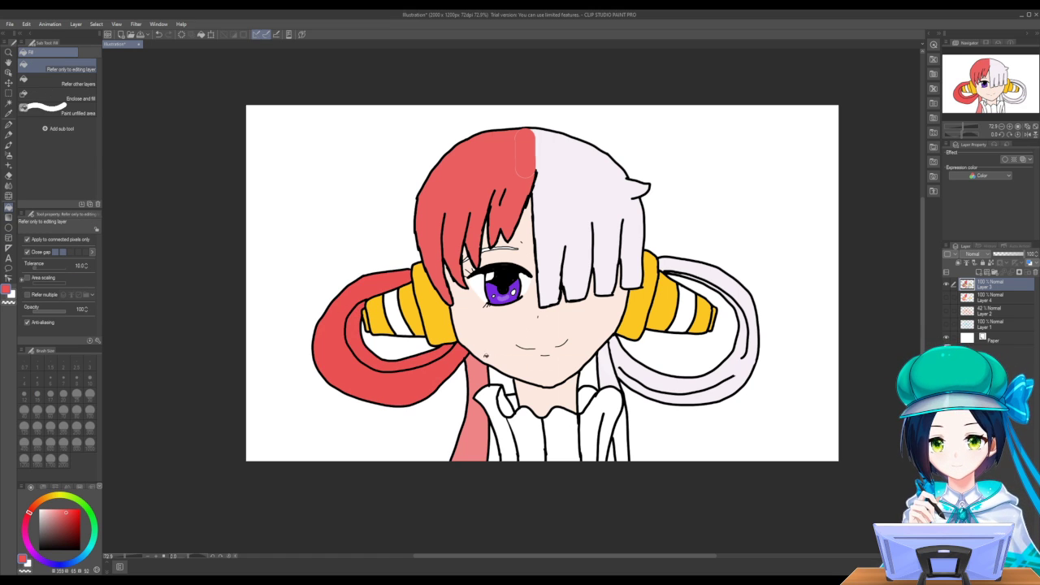
click(478, 390)
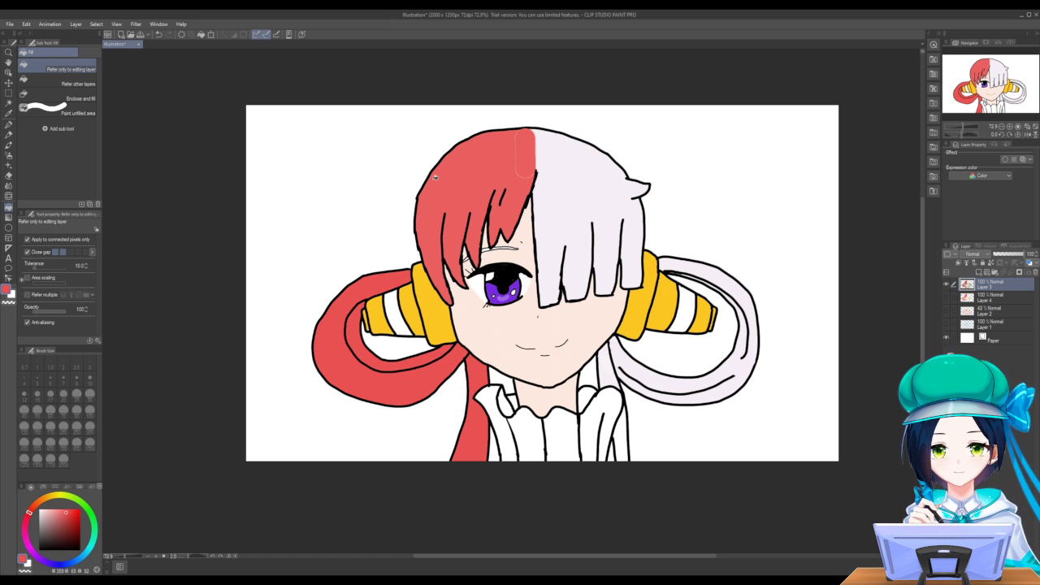
Paint over the faint patch outline beside the parting with the same red and refill the left half of the hair
click(8, 124)
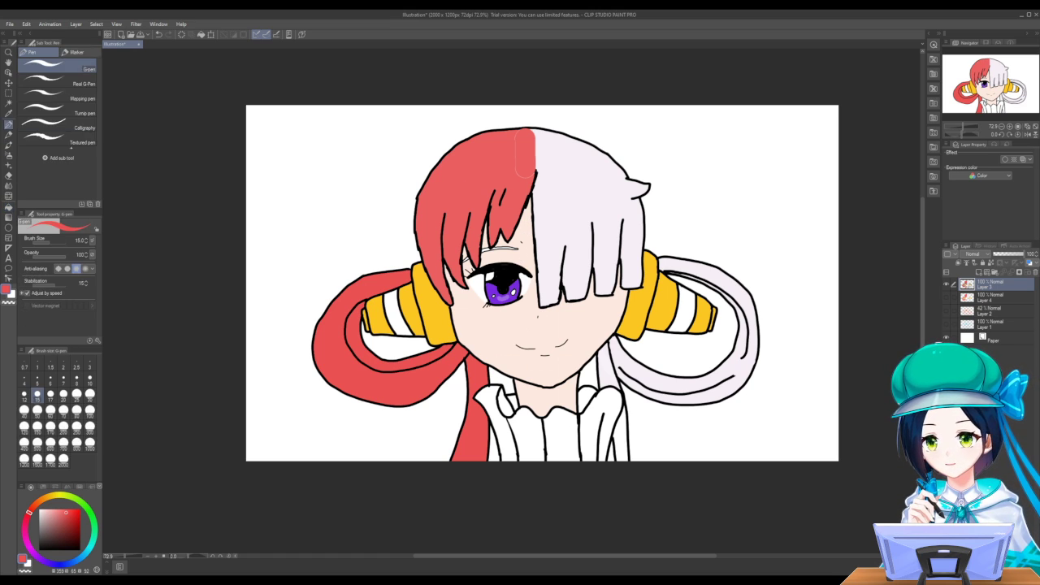
mouse_move(517, 171)
mouse_down()
mouse_move(532, 175)
mouse_move(515, 151)
mouse_move(518, 133)
mouse_move(532, 143)
mouse_move(532, 130)
mouse_up()
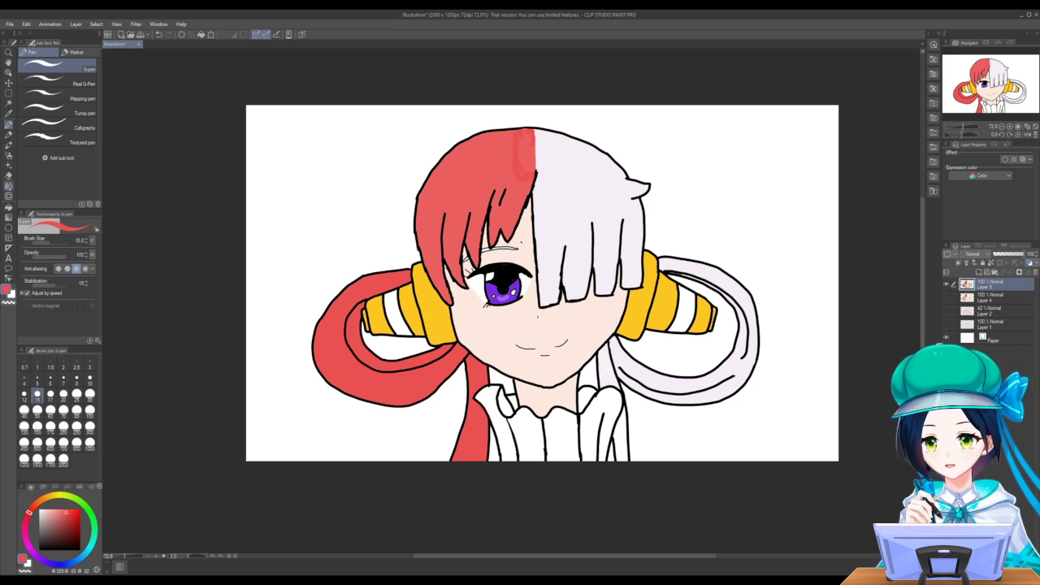
key(g)
click(477, 166)
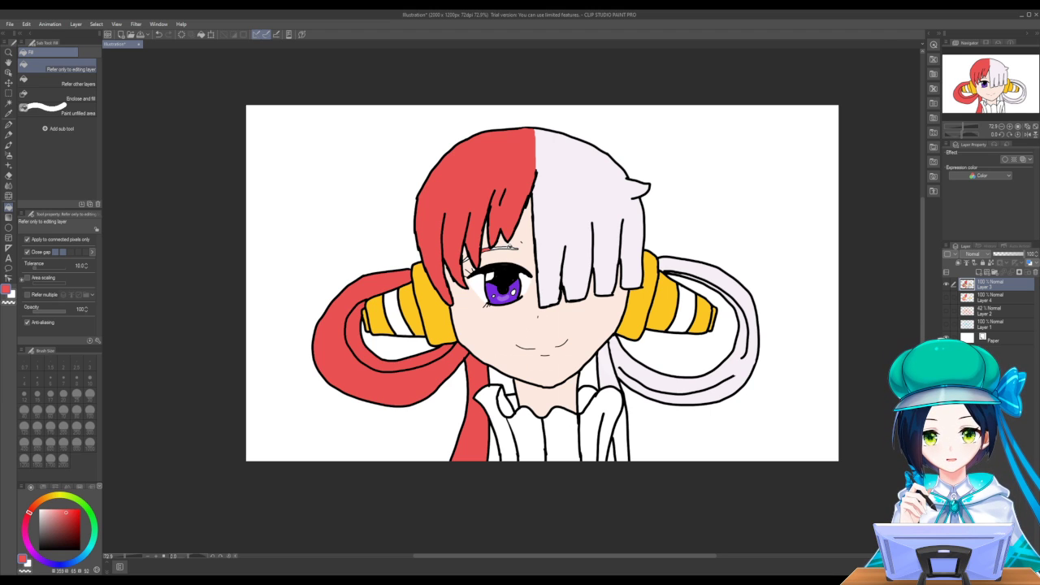
Fill the eyebrow above the purple eye with the hair's red
click(503, 246)
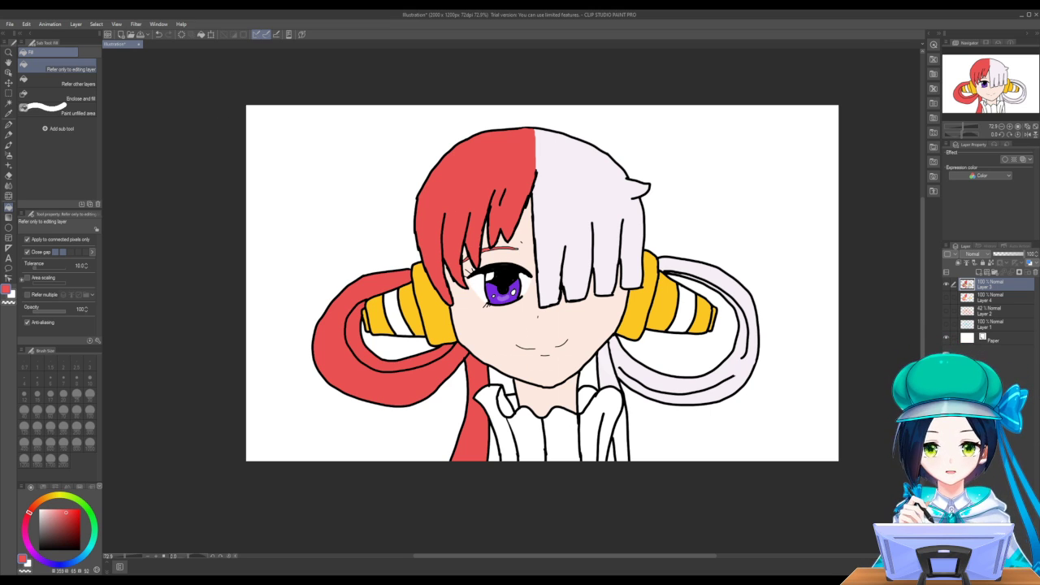
scroll(514, 272, up, 6)
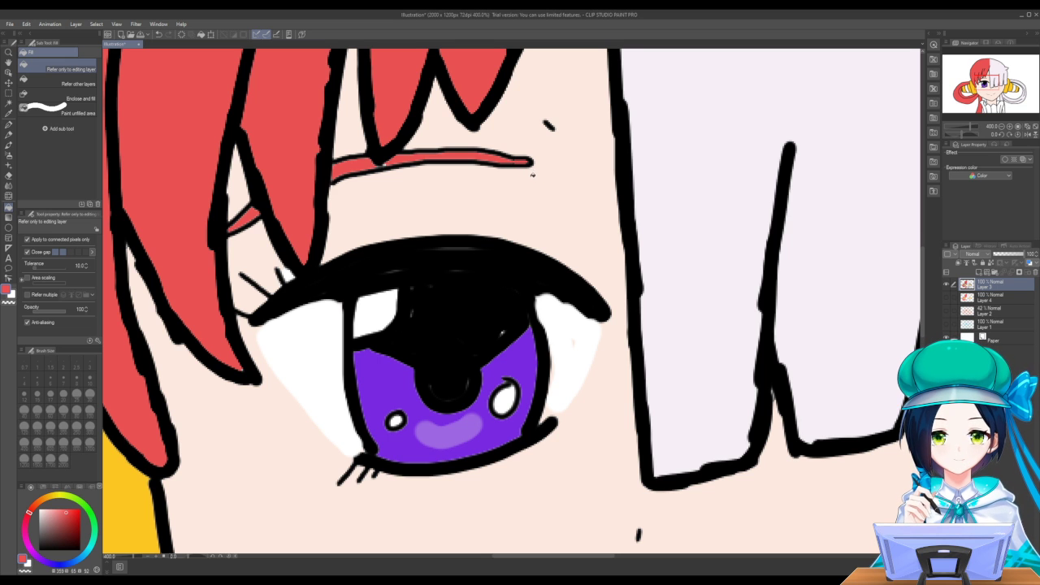
scroll(520, 183, down, 7)
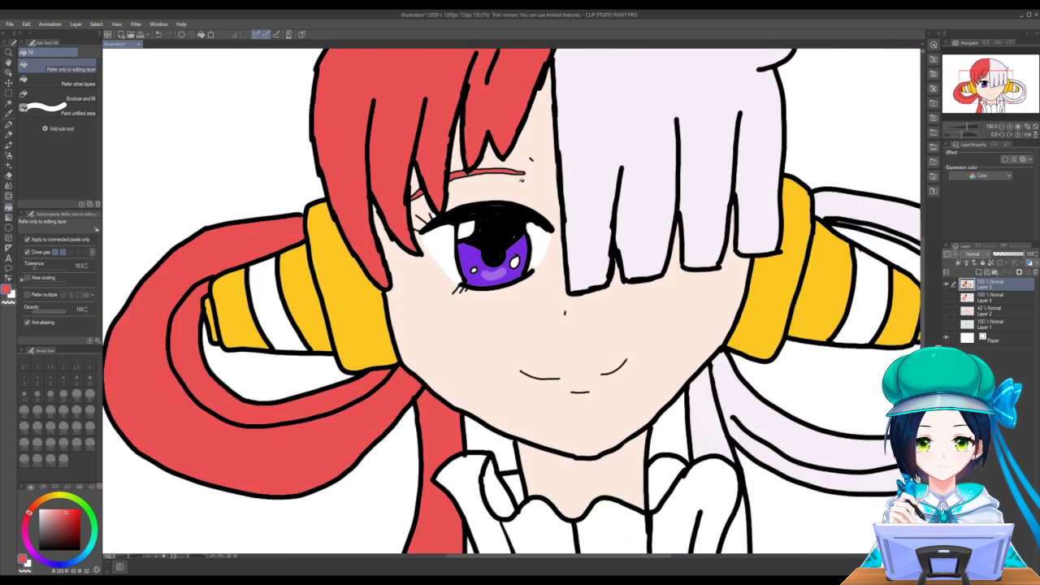
scroll(535, 232, up, 1)
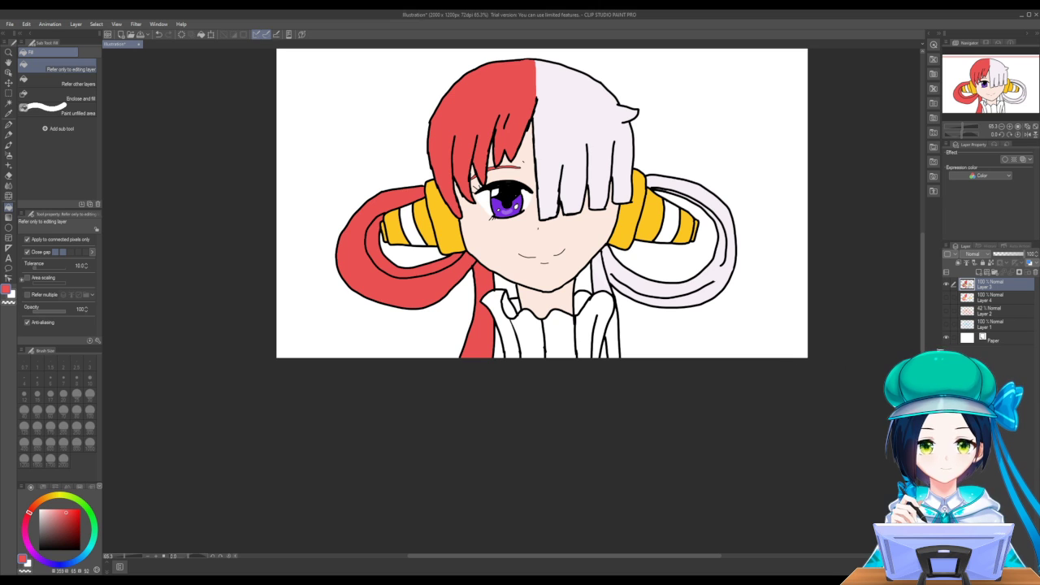
Pick light cyan and fill the remaining white band on both headphones
scroll(918, 322, up, 3)
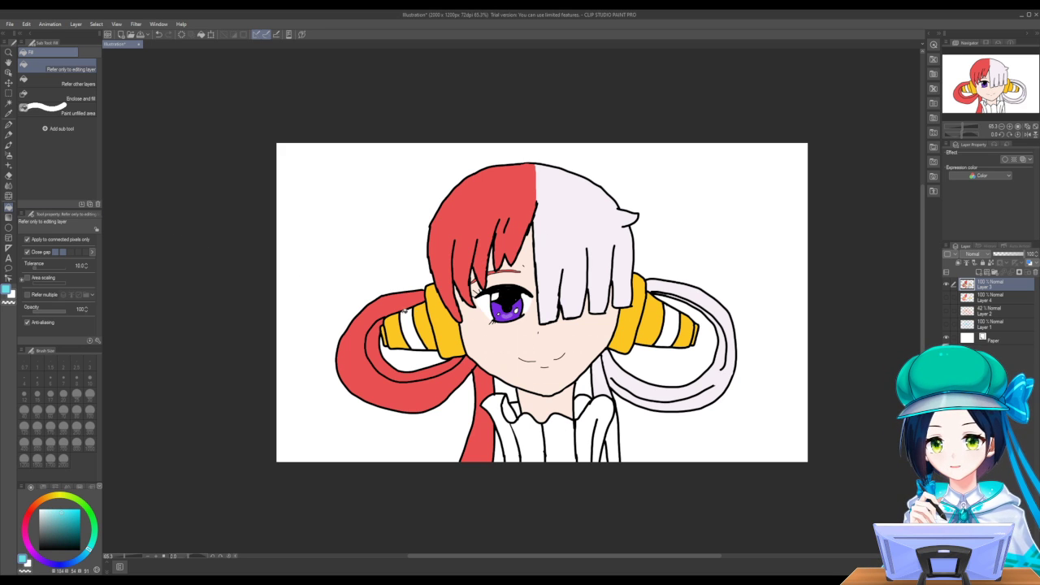
click(406, 319)
click(668, 323)
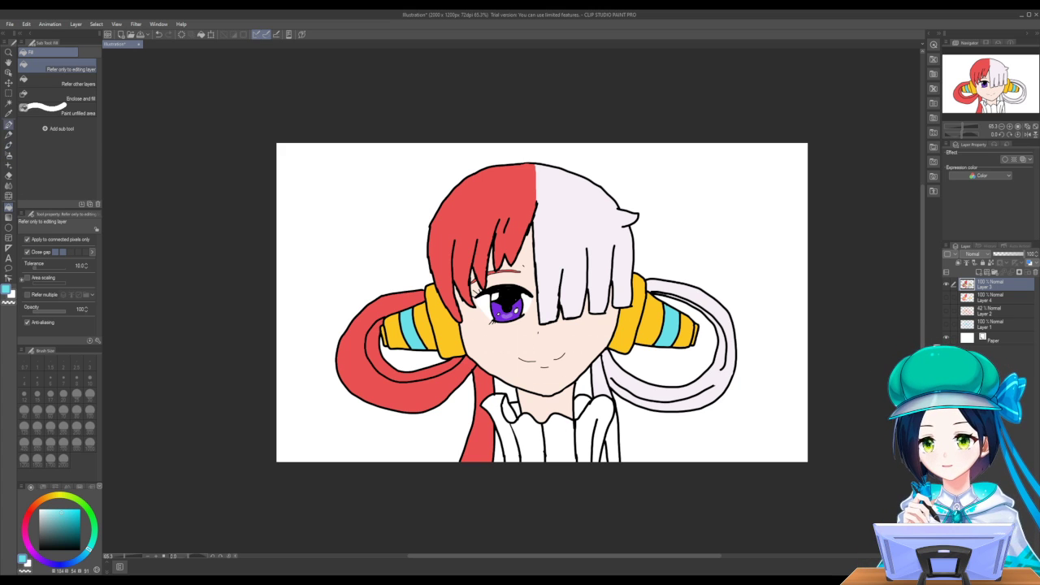
Try to retrace the mouth in black with the G-pen at size 15, and undo the strokes
click(8, 125)
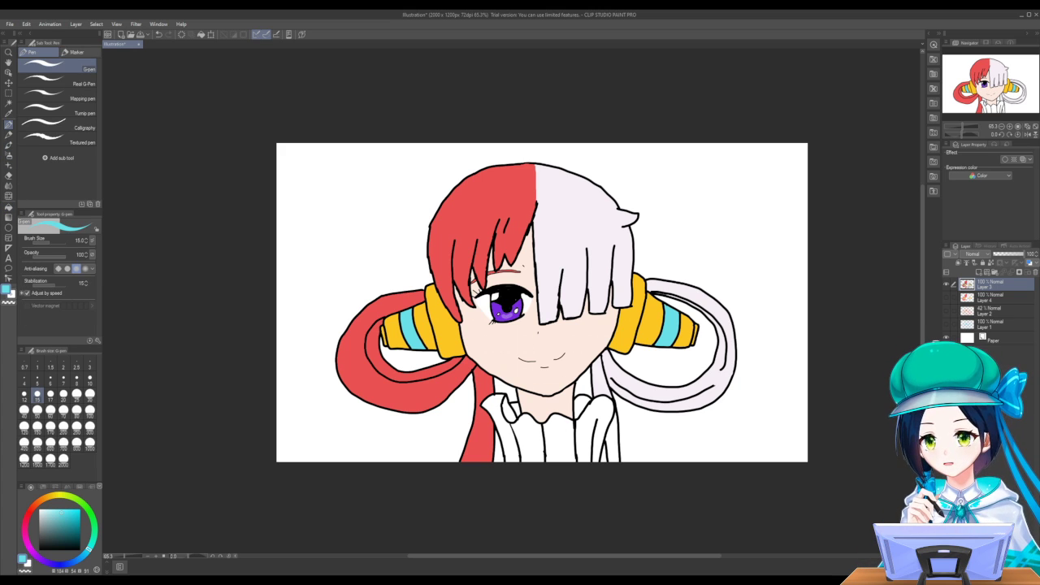
click(79, 546)
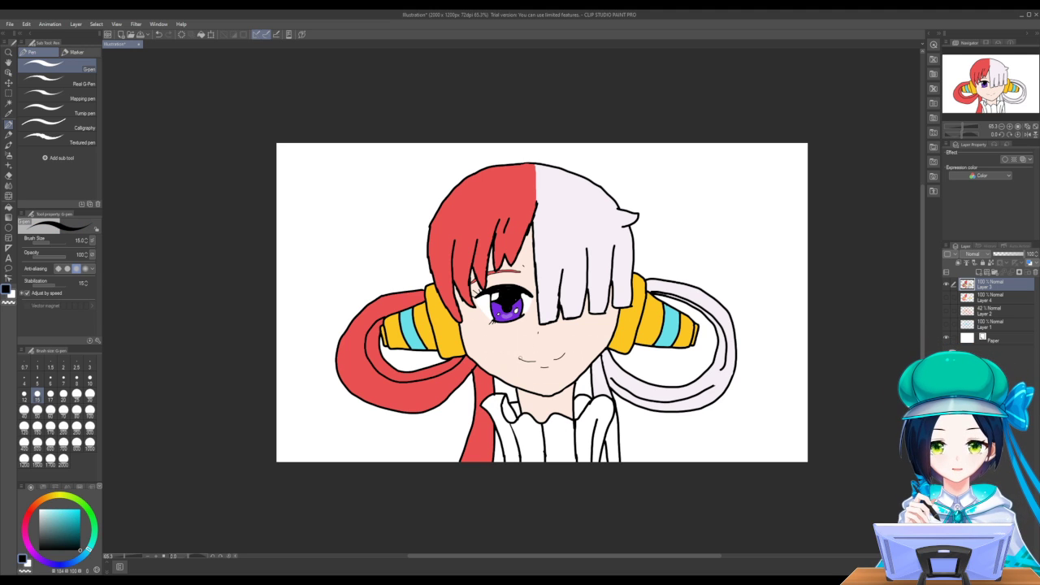
mouse_move(519, 359)
mouse_down()
mouse_move(567, 351)
mouse_move(553, 367)
mouse_up()
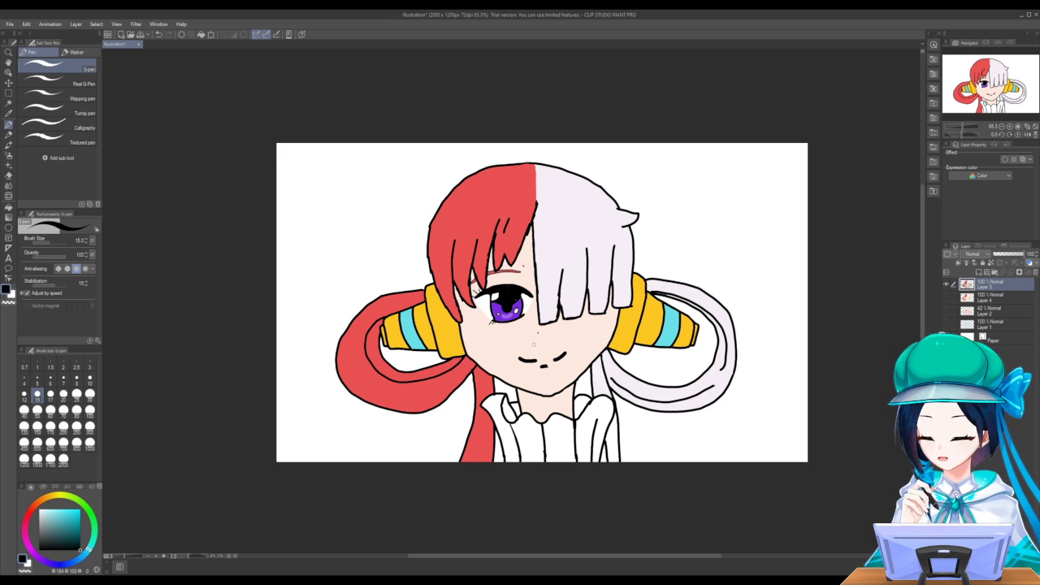
key(ctrl+z)
key(ctrl+z)
key(ctrl+z)
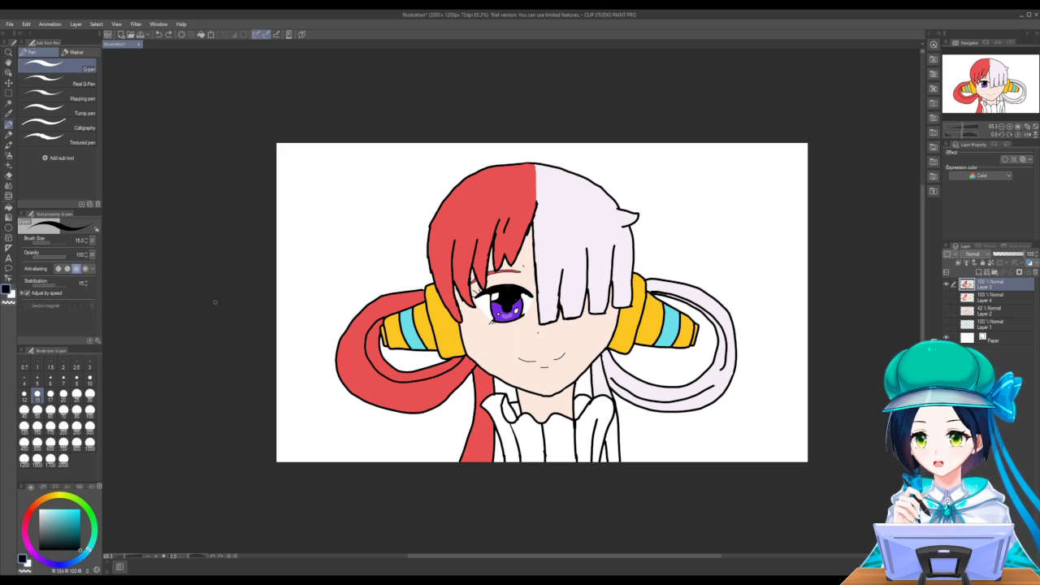
Set the G-pen to size 10, try to retrace the mouth in black, and undo the strokes
click(89, 379)
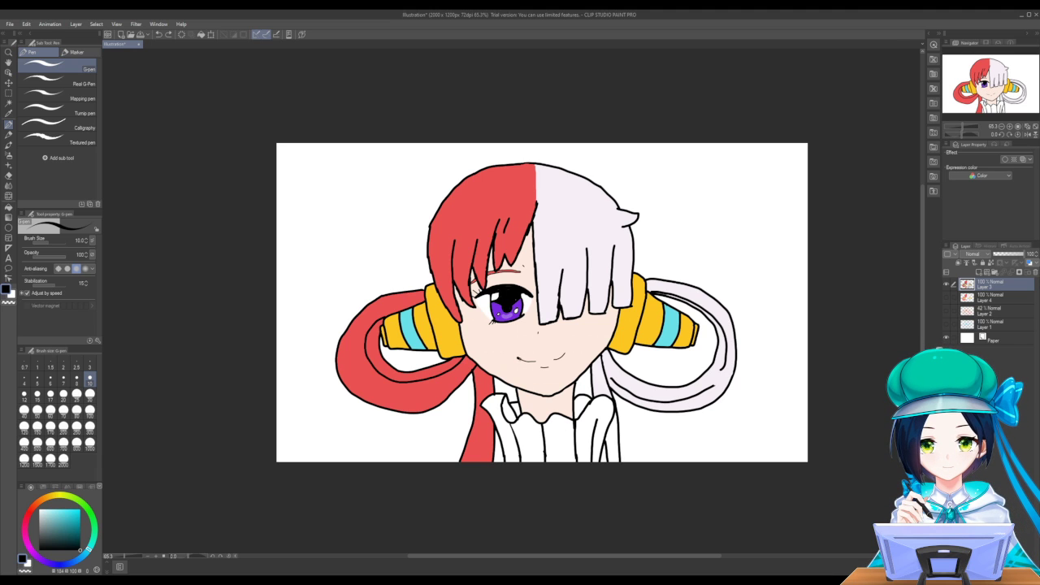
drag(518, 359, 567, 356)
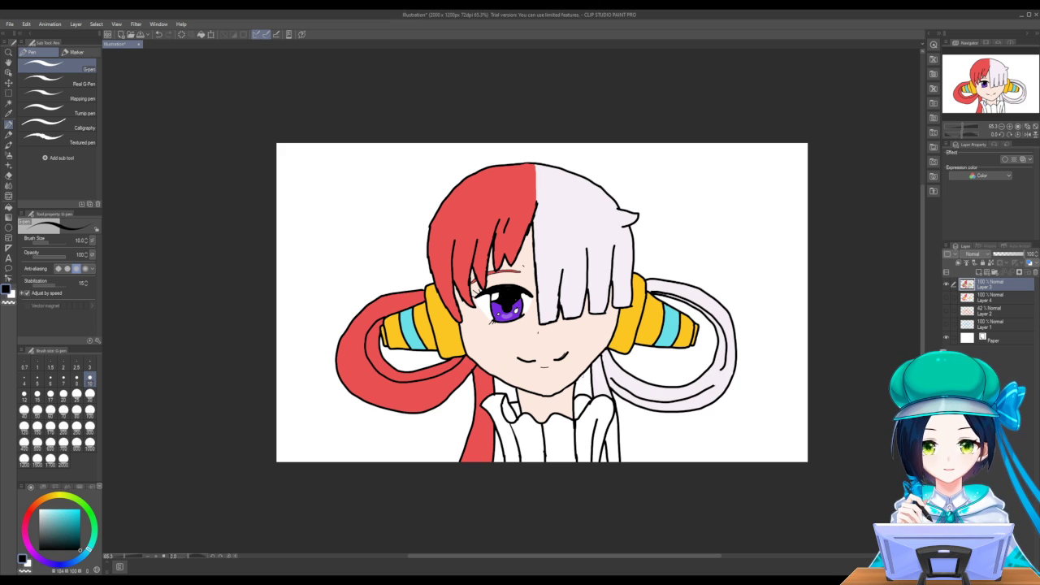
key(ctrl+z)
key(ctrl+z)
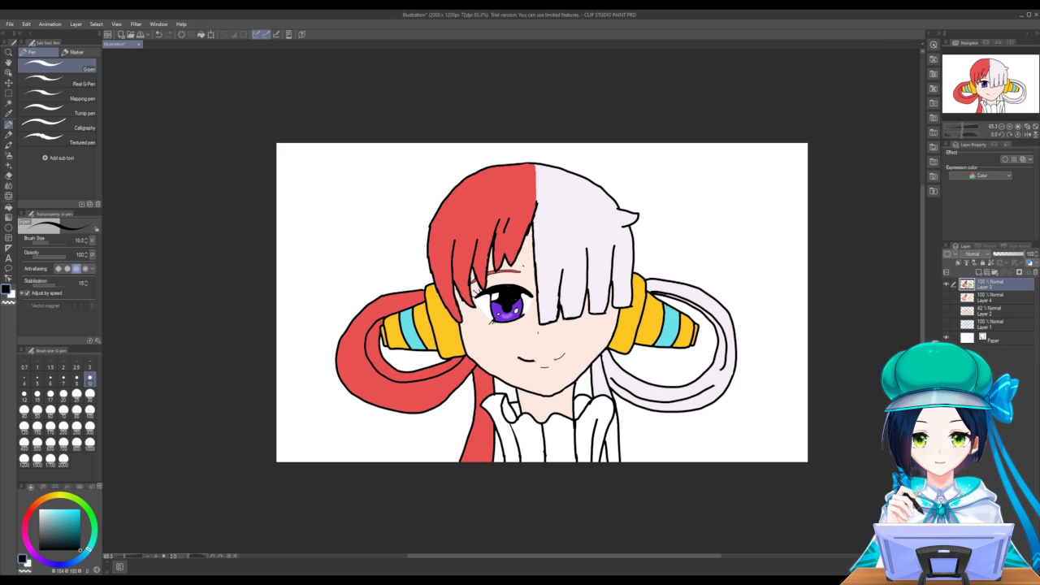
drag(557, 358, 567, 352)
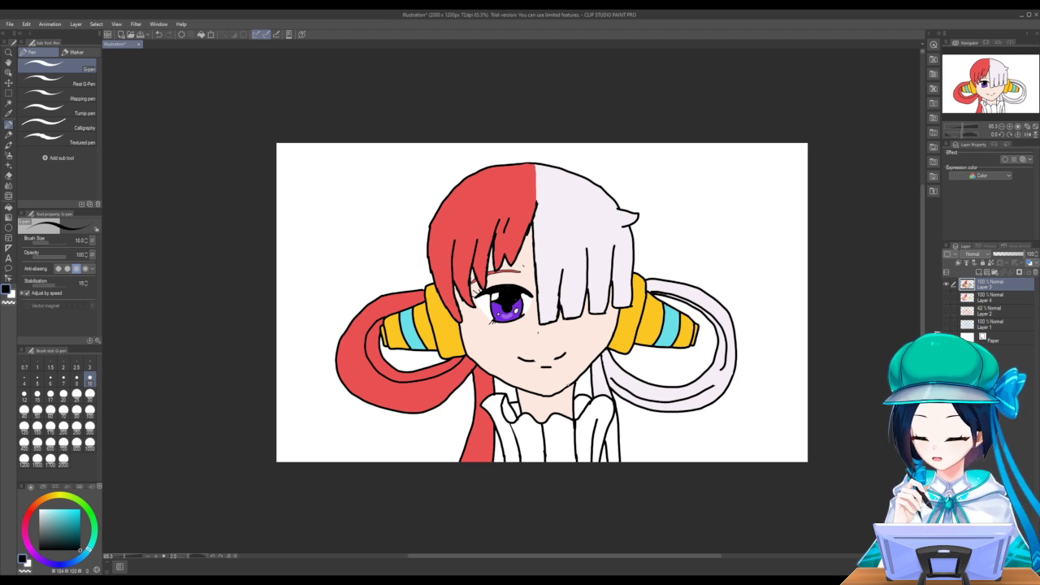
key(ctrl+z)
key(ctrl+z)
key(ctrl+z)
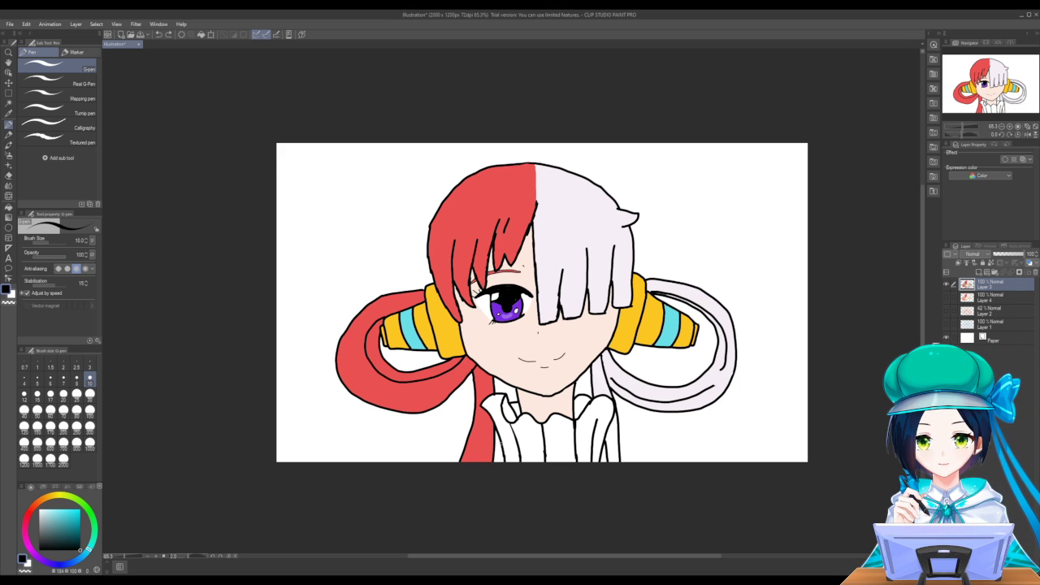
Draw black shoulder outlines with the size 10 G-pen on both sides of the collar, down to the canvas's lower edge
drag(495, 448, 429, 433)
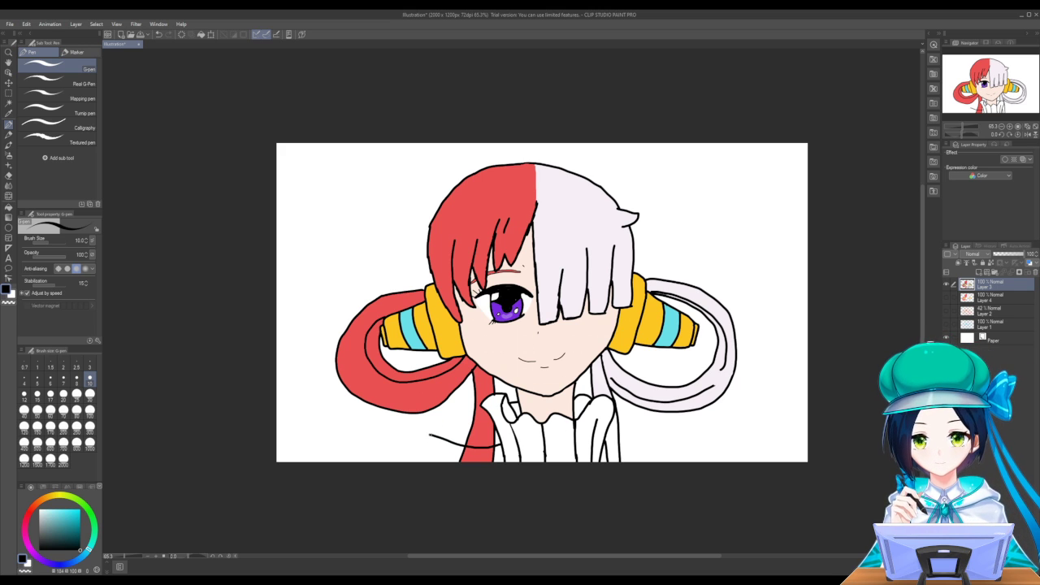
drag(429, 434, 426, 462)
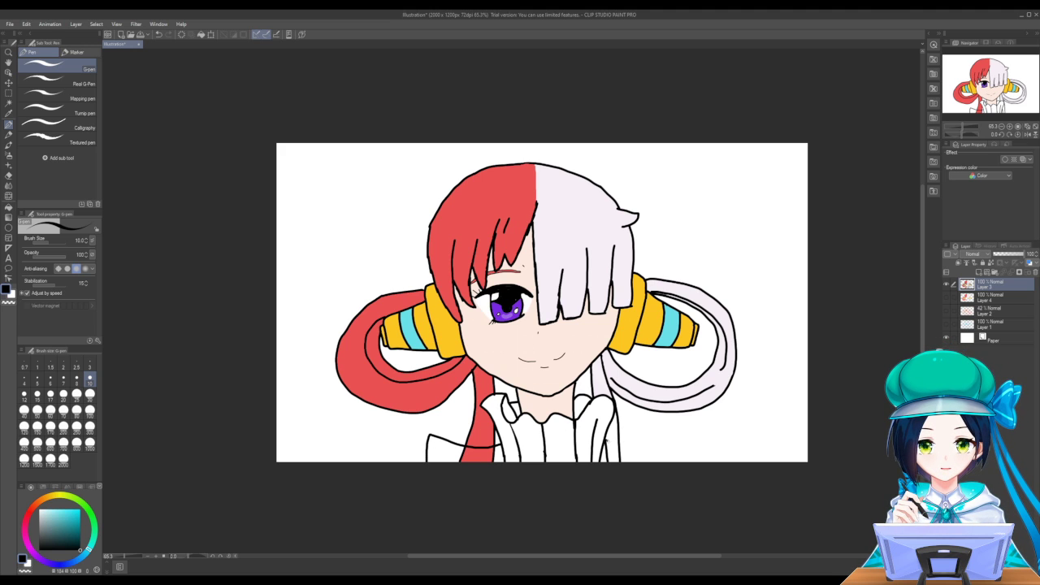
mouse_move(606, 442)
mouse_down()
mouse_move(665, 427)
mouse_move(679, 460)
mouse_up()
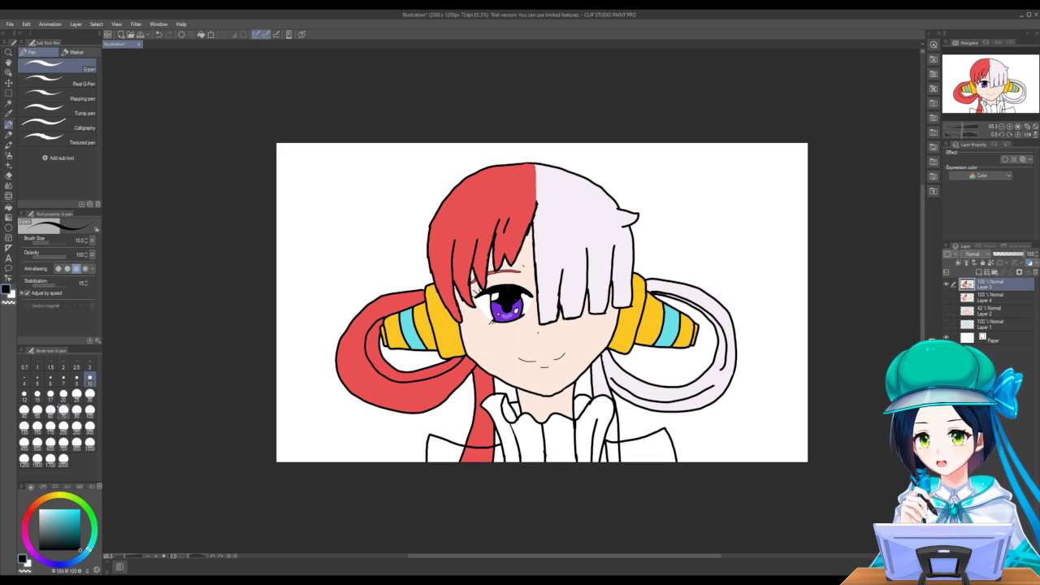
Paint over the hair strands that overlap the clothing below both shoulder outlines in white with the size 20 G-pen
click(64, 394)
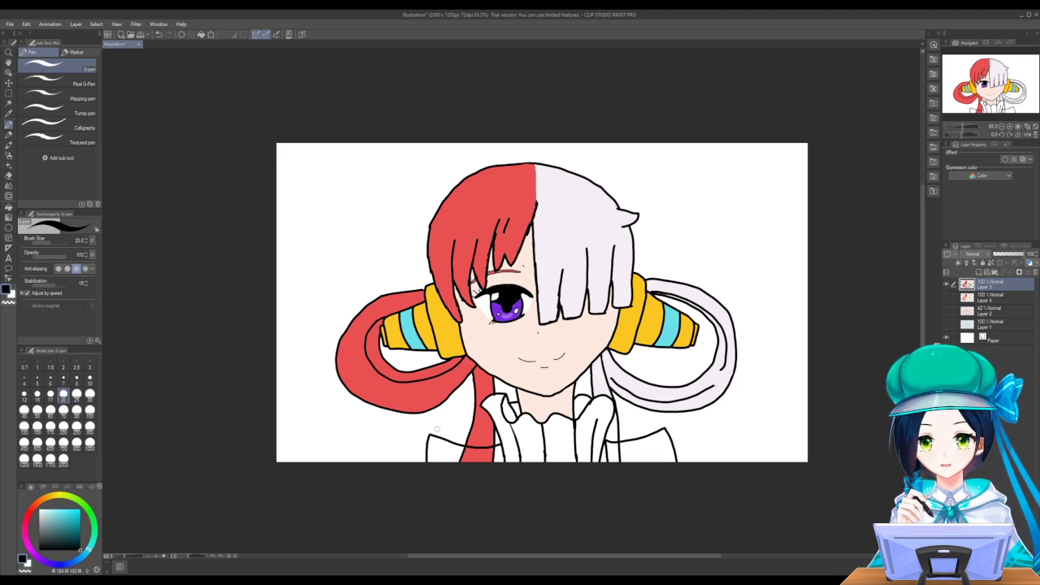
drag(459, 452, 471, 448)
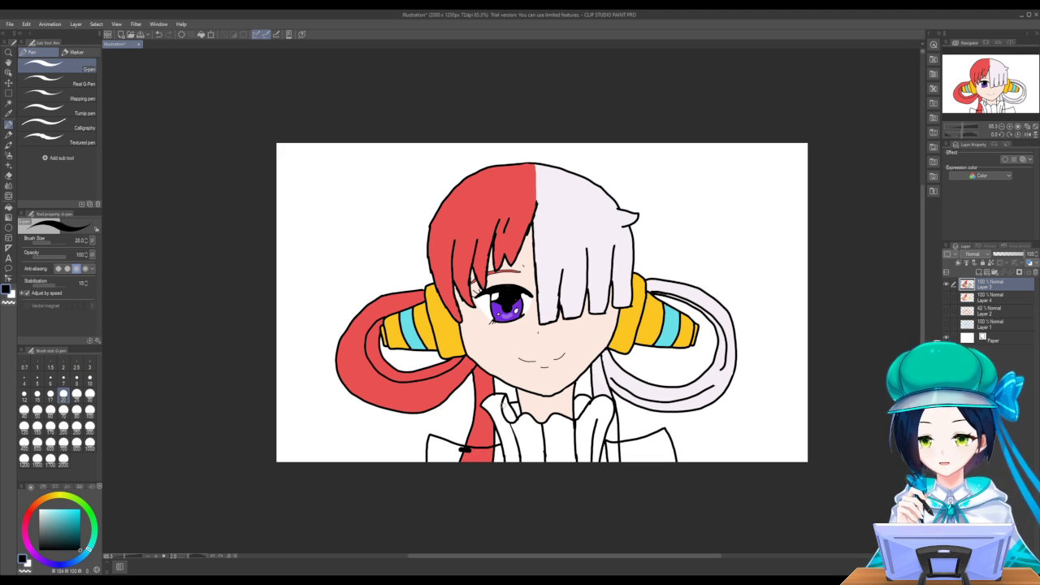
key(ctrl+z)
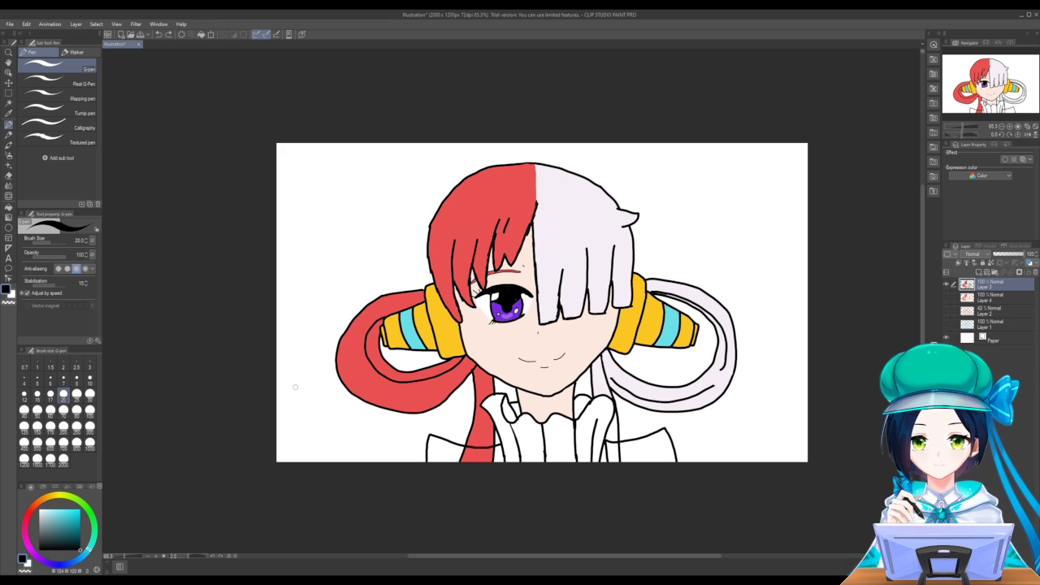
click(15, 291)
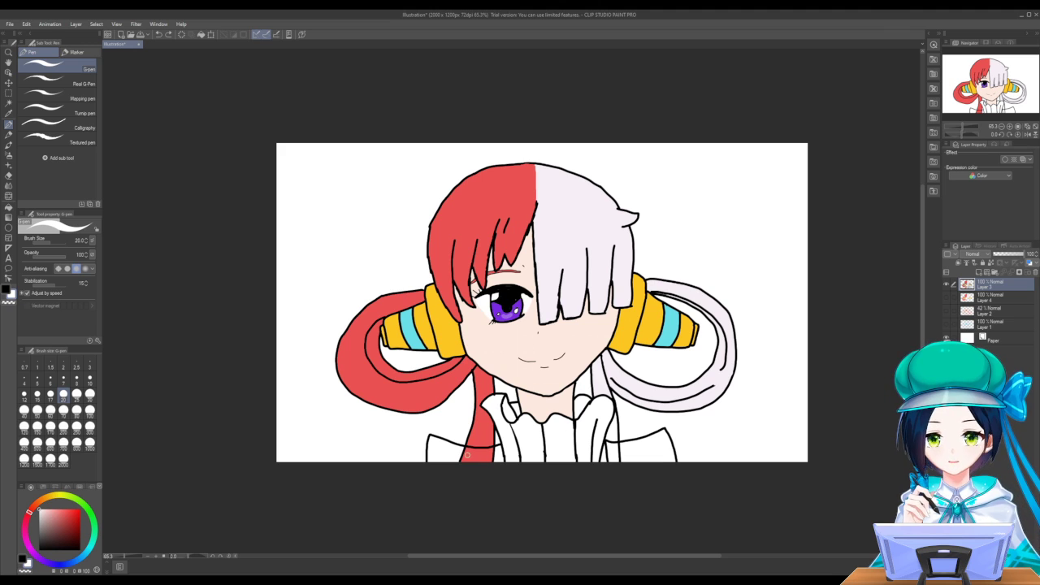
mouse_move(465, 453)
mouse_down()
mouse_move(496, 450)
mouse_move(471, 460)
mouse_up()
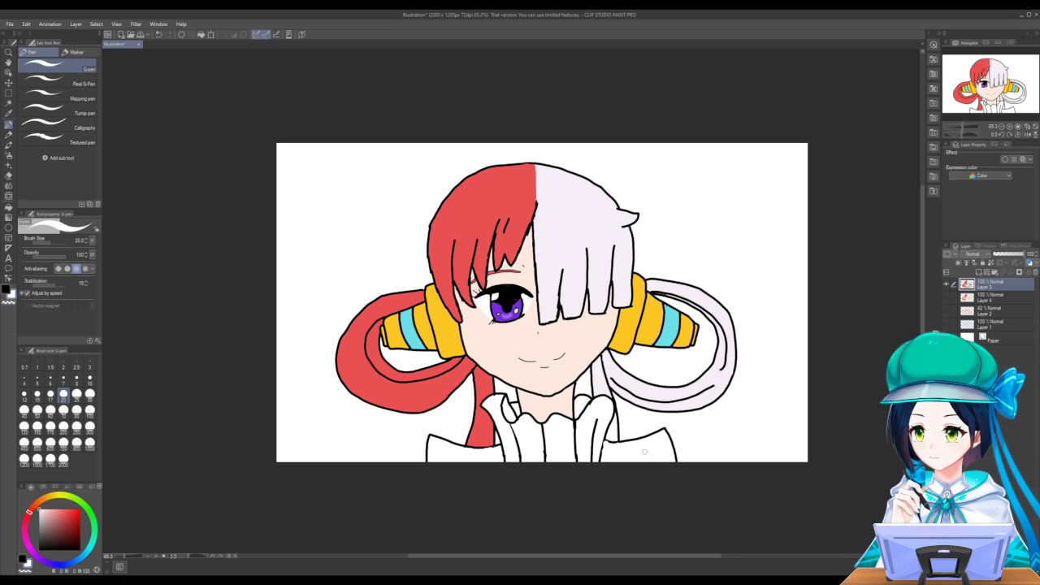
drag(604, 462, 620, 460)
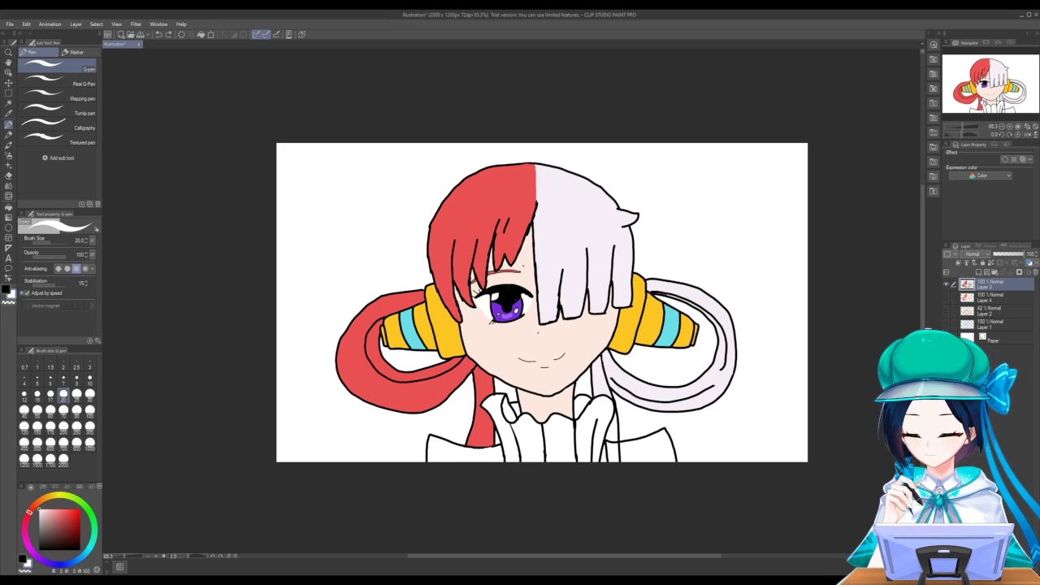
drag(461, 446, 494, 442)
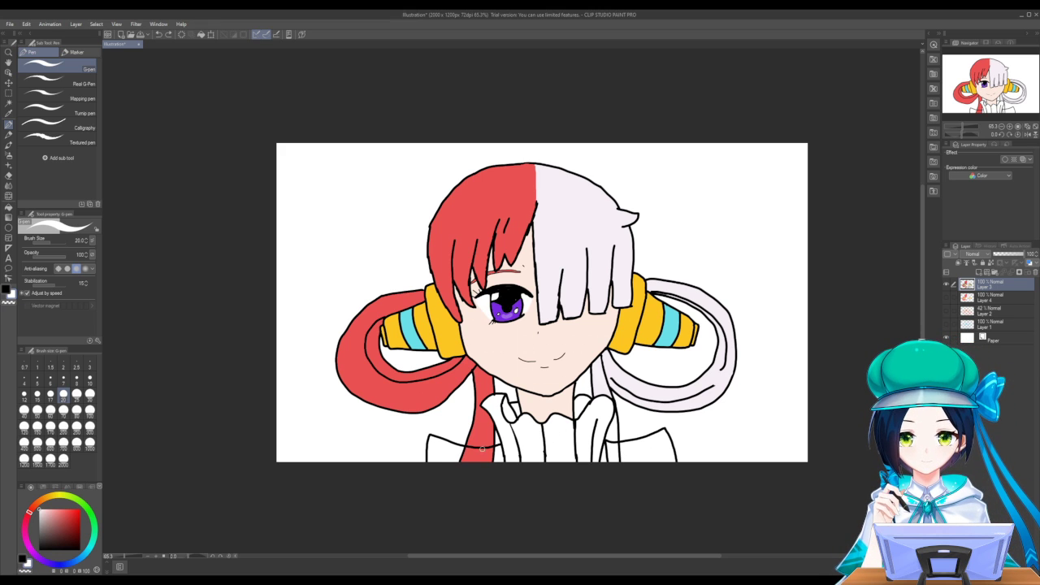
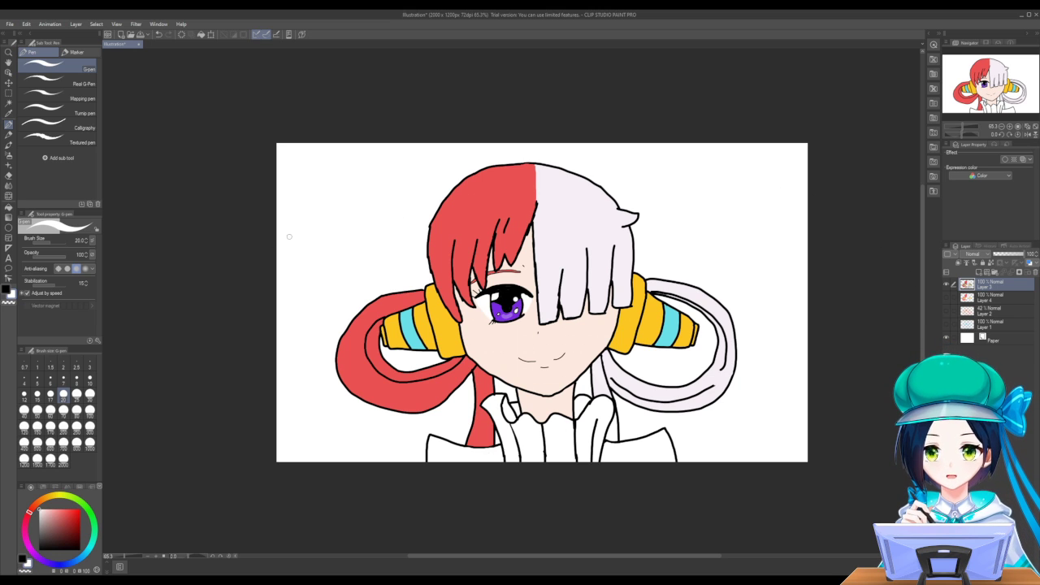
Sign the empty upper-left area of the canvas with the artist's name and "<3" in black with the size 5 G-pen, adding a small heart above the name
key(x)
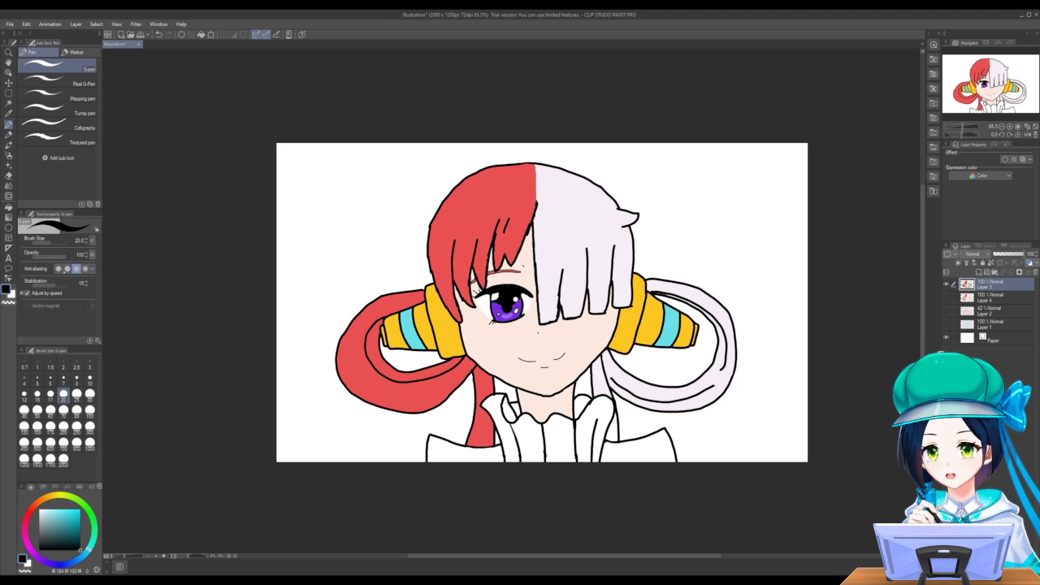
click(36, 379)
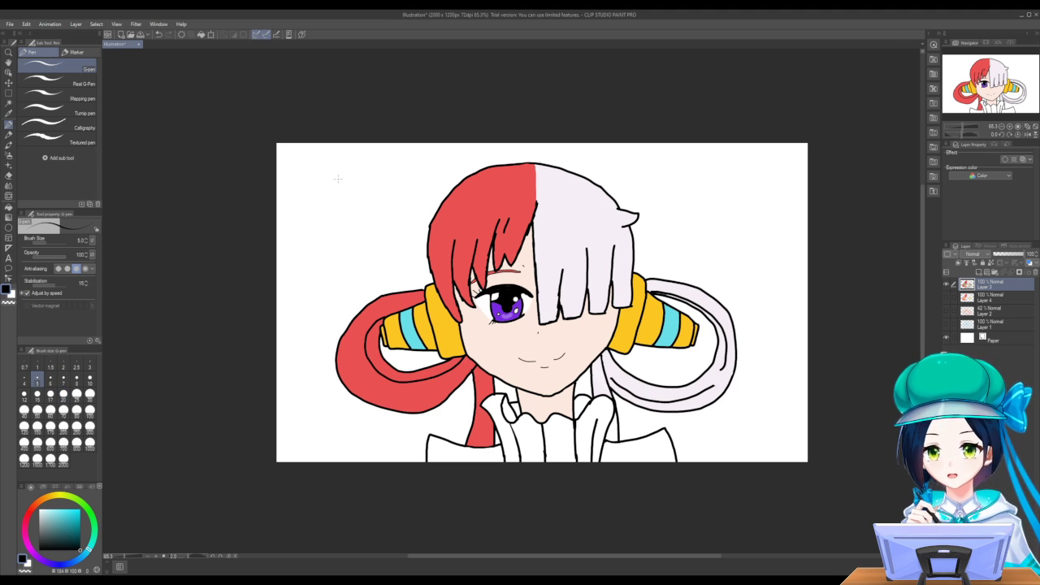
mouse_move(314, 170)
mouse_down()
mouse_move(307, 178)
mouse_move(321, 185)
mouse_move(357, 169)
mouse_move(378, 176)
mouse_move(387, 166)
mouse_move(384, 175)
mouse_up()
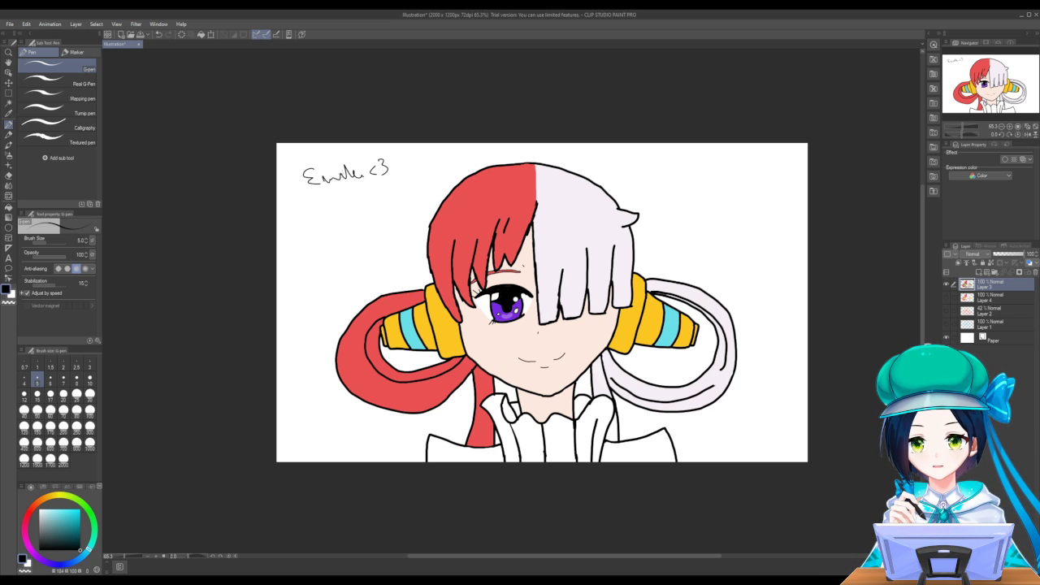
drag(336, 167, 336, 174)
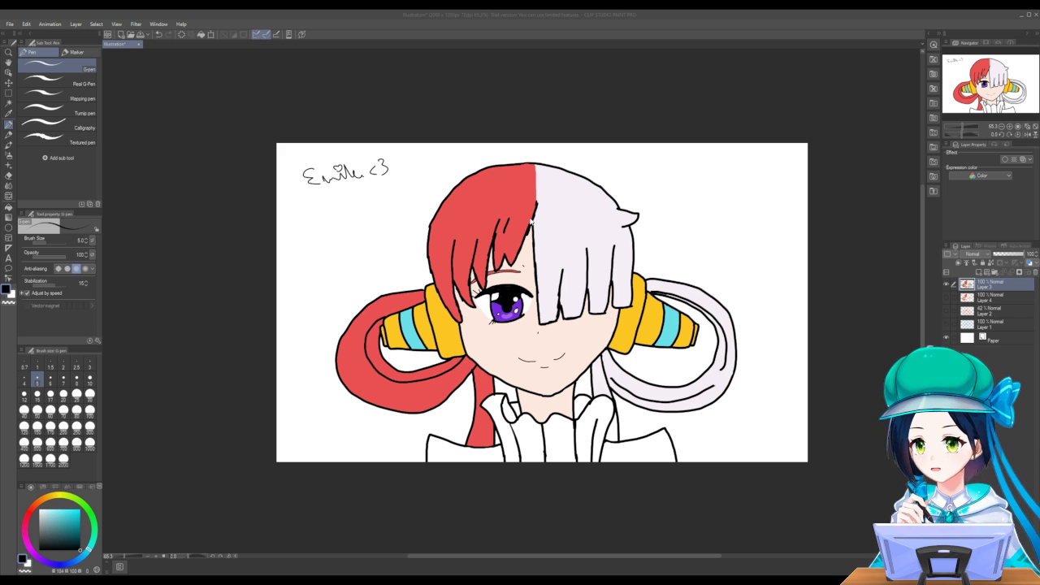
drag(533, 218, 528, 225)
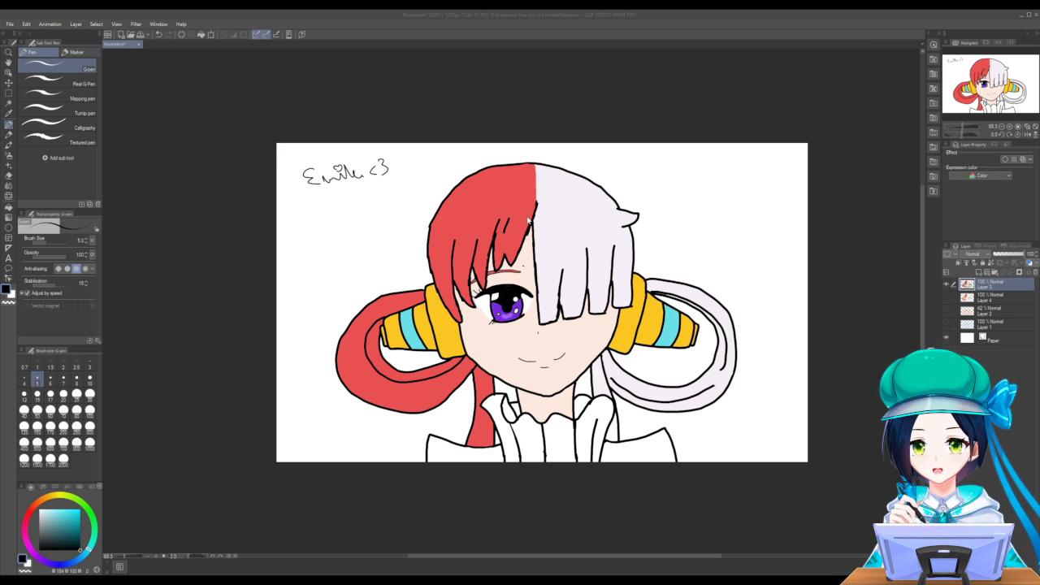